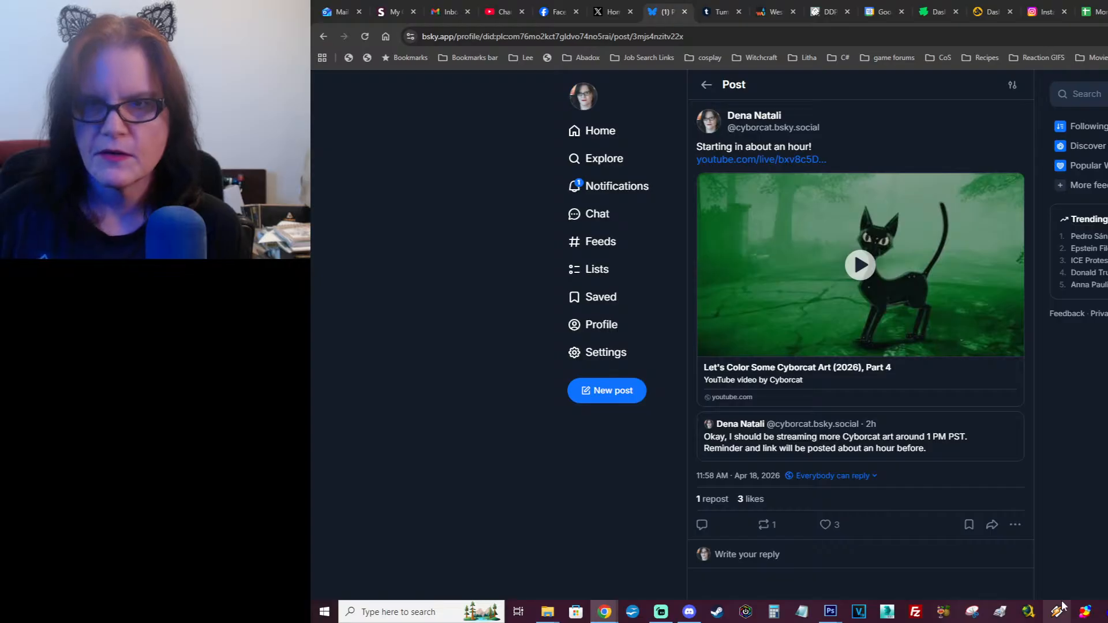
Step: Switch to Photoshop with 12.psd in front and move the chat window off the workspace
click(1062, 606)
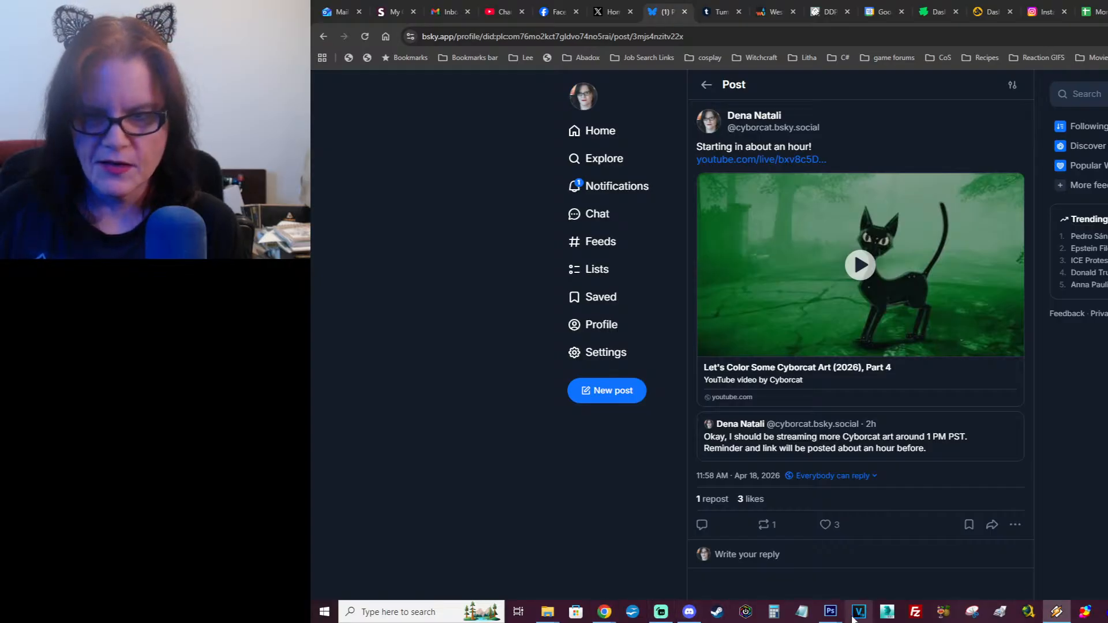
mouse_move(831, 613)
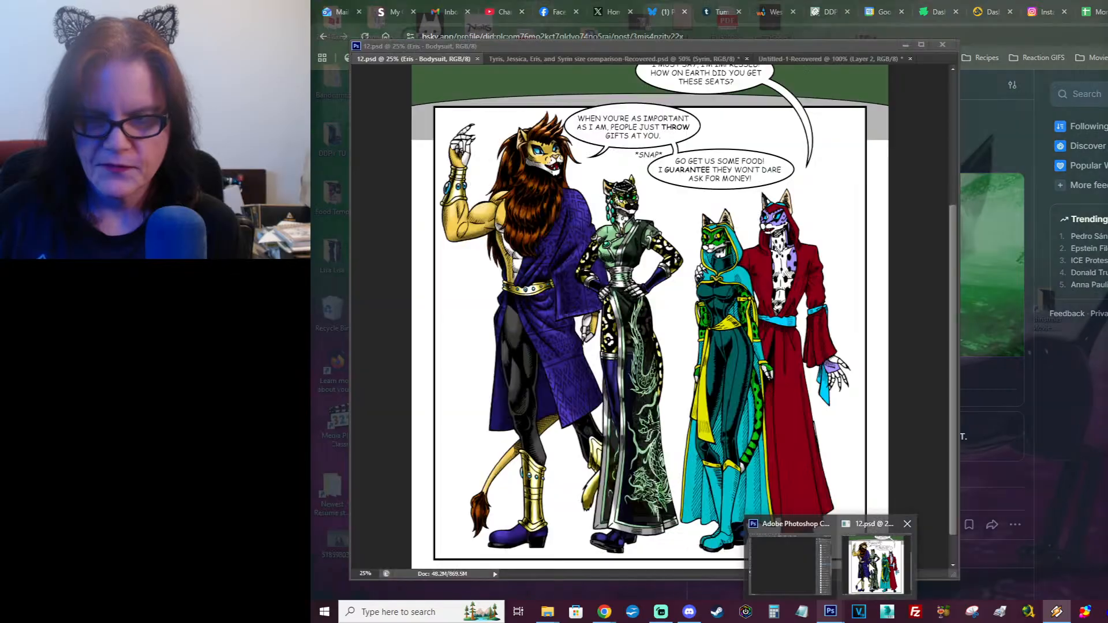
click(872, 564)
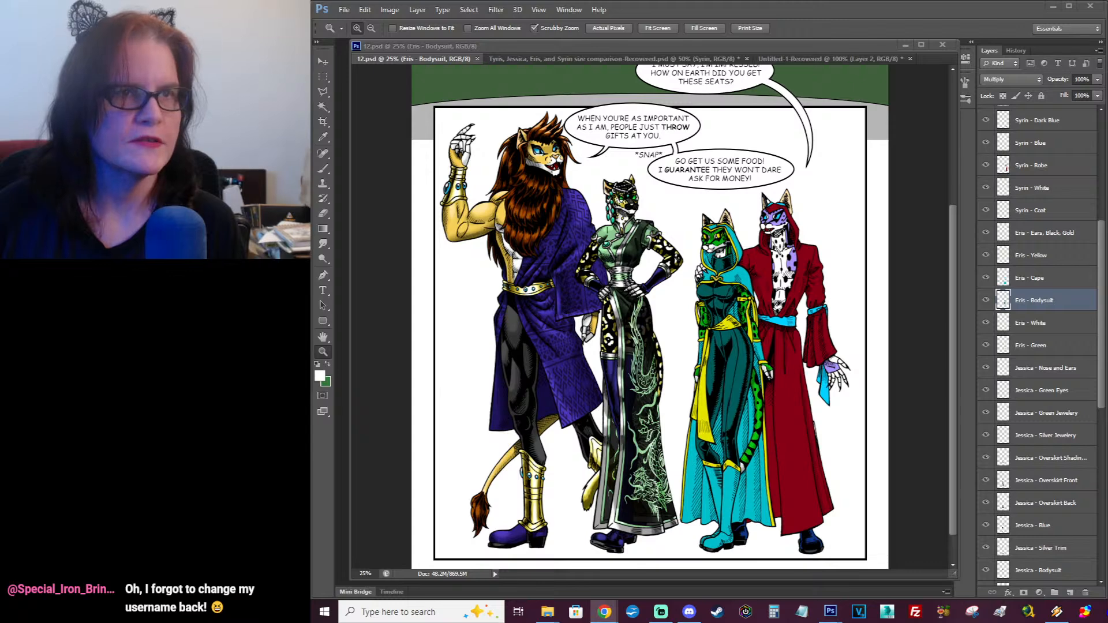
drag(314, 160, 1107, 14)
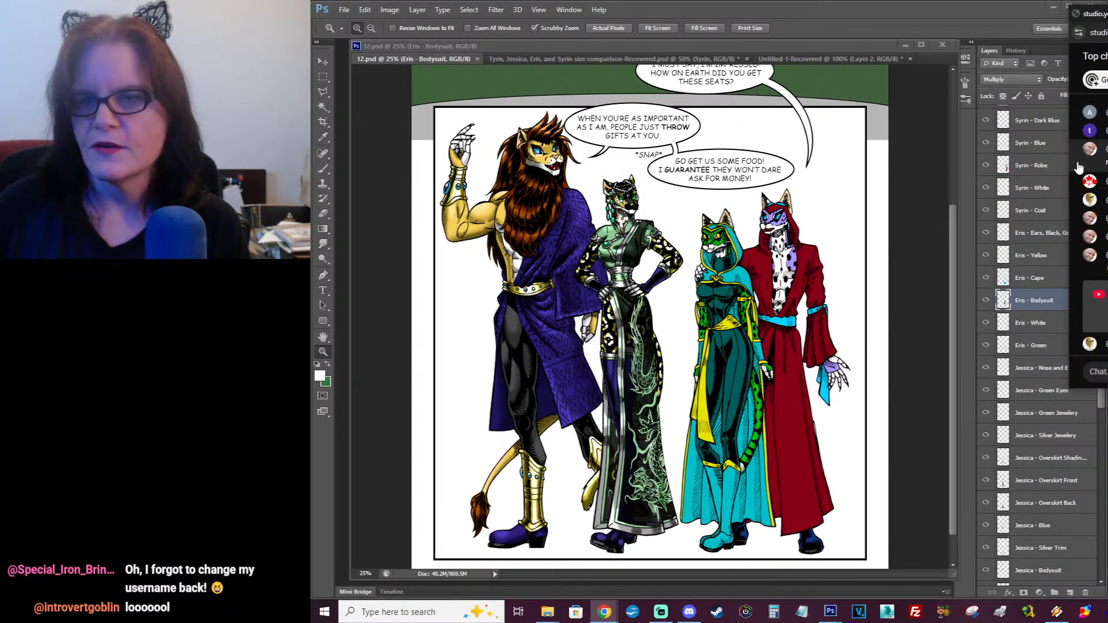
drag(1070, 168, 1107, 169)
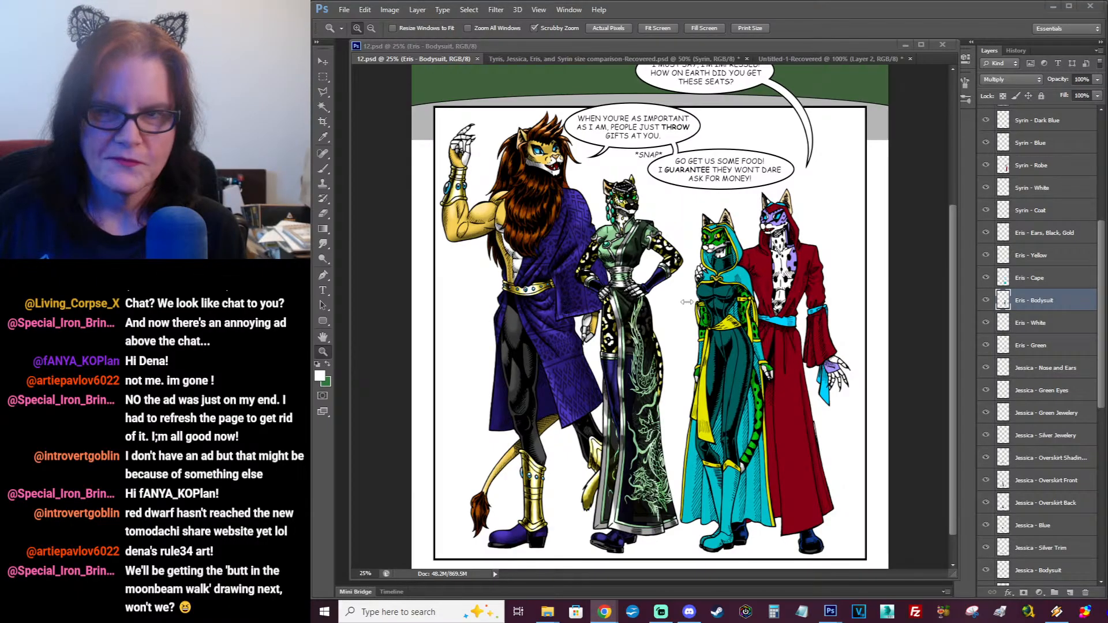
Step: Examine the colouring of the green-hooded figure and the red-robed figure in 12.psd at 50% zoom
click(1056, 300)
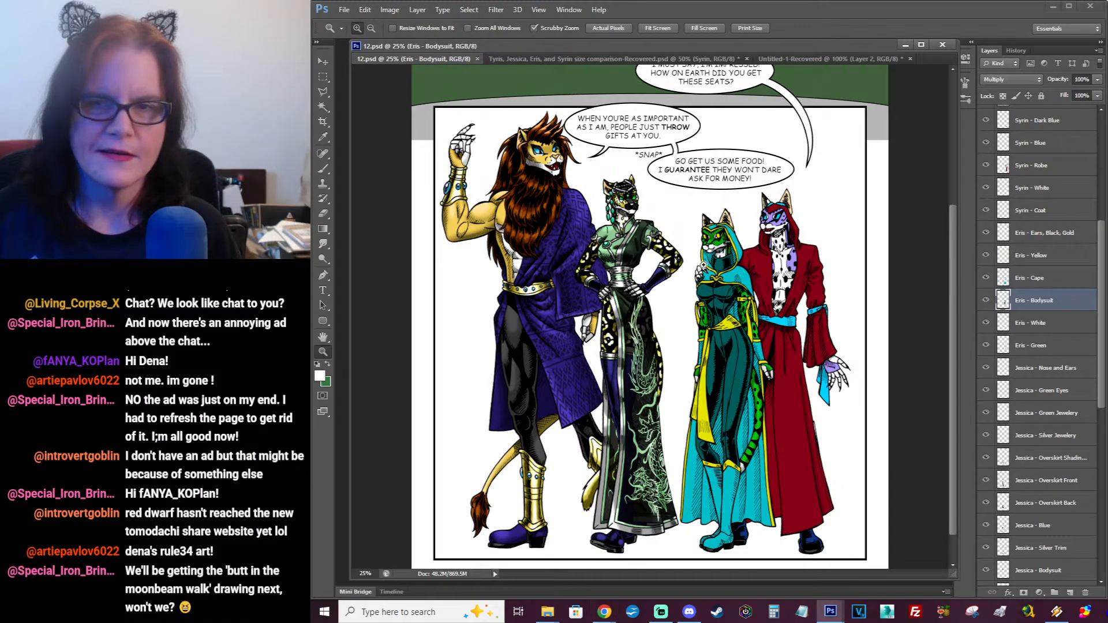
click(705, 265)
click(763, 254)
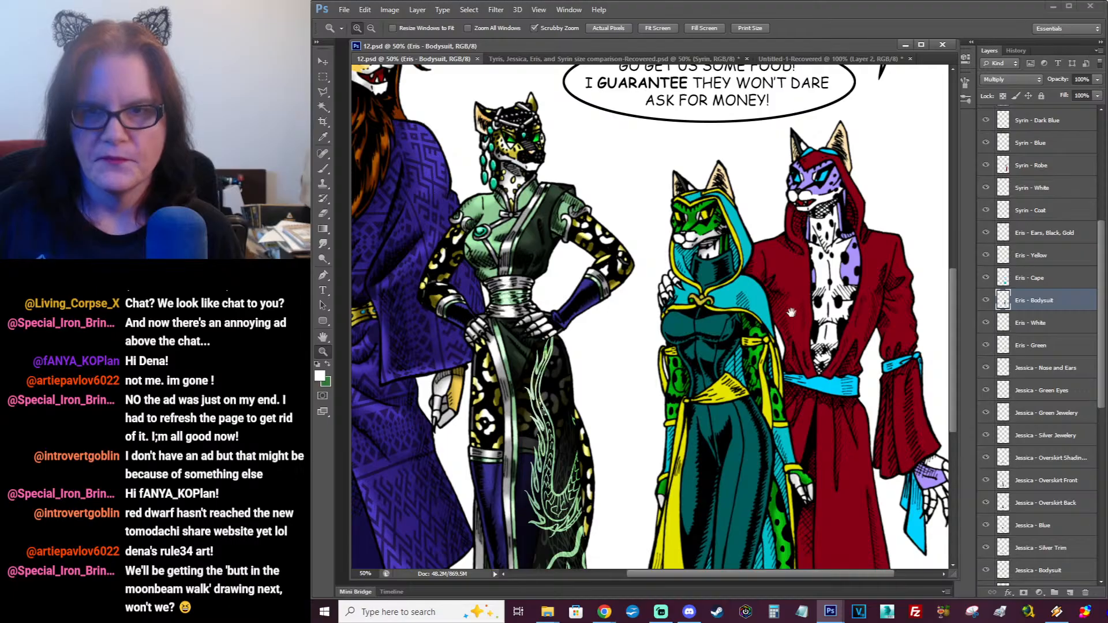
mouse_move(789, 314)
mouse_down()
mouse_move(773, 181)
mouse_move(797, 204)
mouse_move(798, 172)
mouse_up()
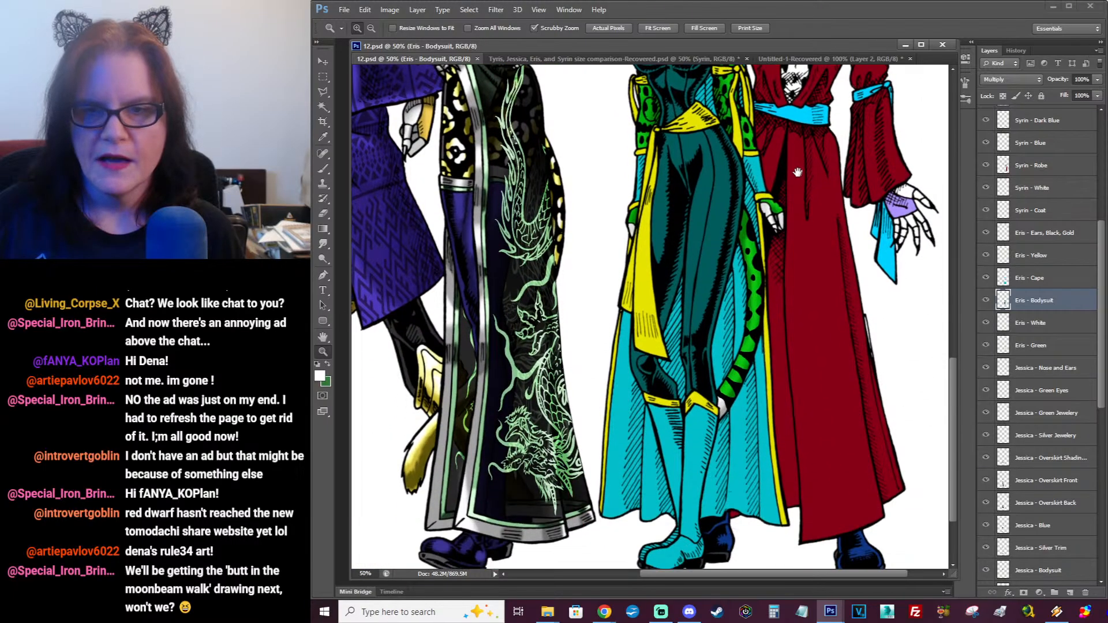
mouse_move(821, 241)
mouse_down()
mouse_move(811, 190)
mouse_move(819, 424)
mouse_up()
drag(810, 246, 827, 202)
drag(819, 349, 815, 181)
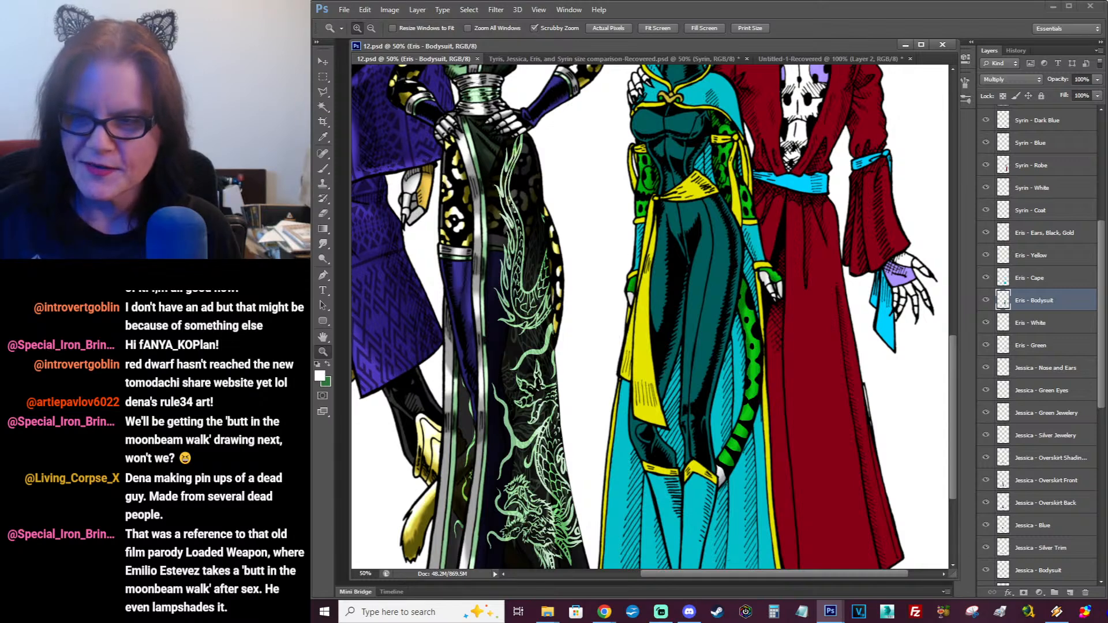
Step: Open Eris.jpg from the Character Designs JPGs folder in Photoshop and float it in its own window
key(alt+Tab)
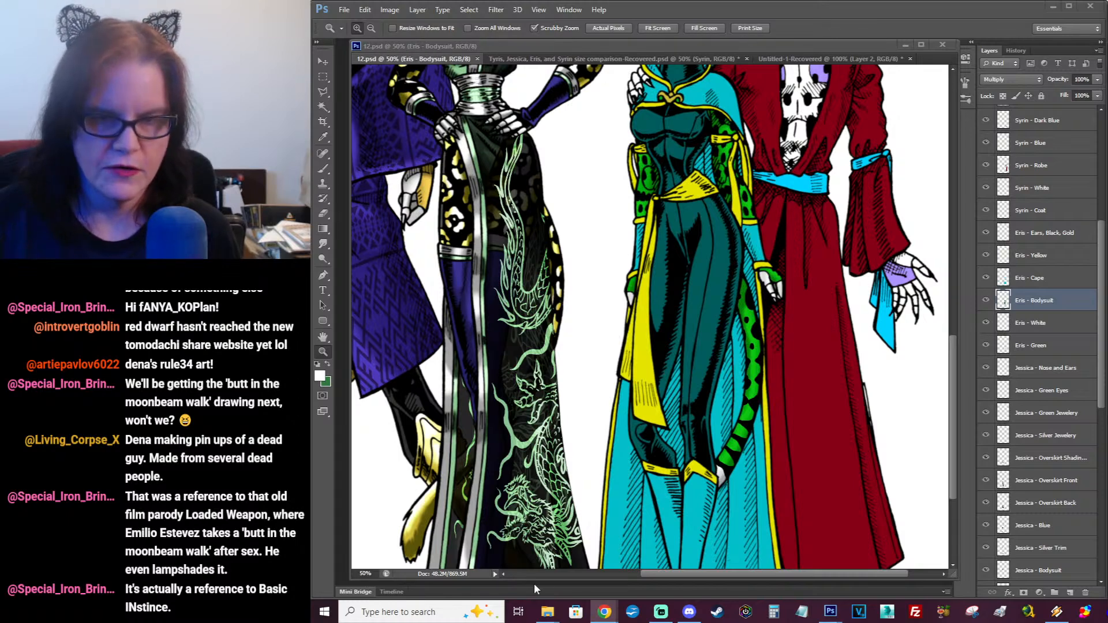
mouse_move(543, 618)
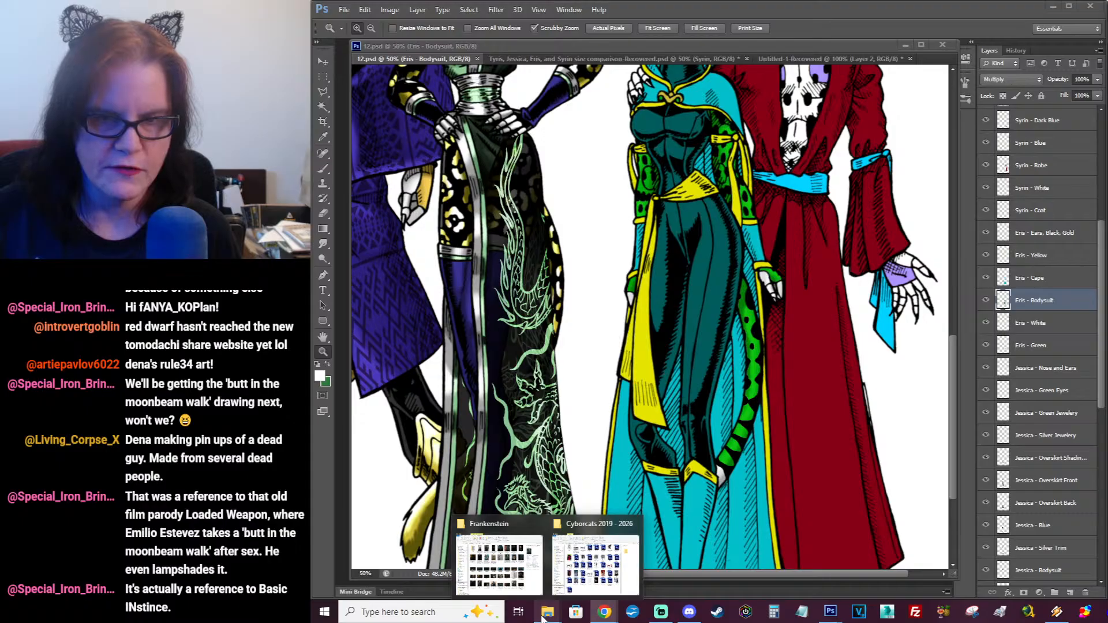
click(596, 563)
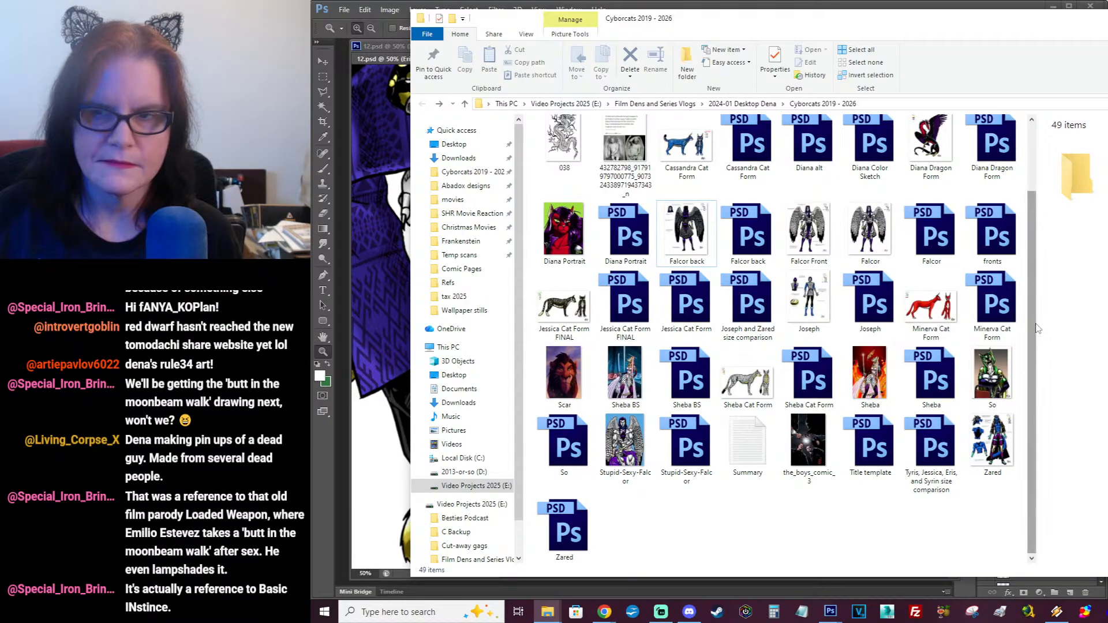
drag(1035, 326, 1041, 239)
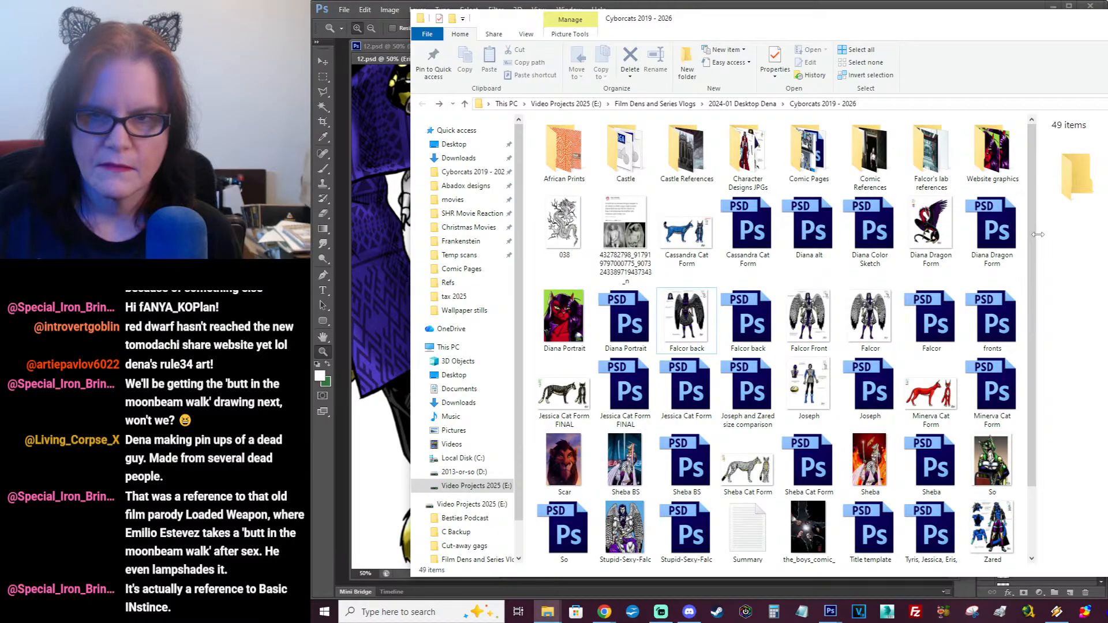
double_click(748, 157)
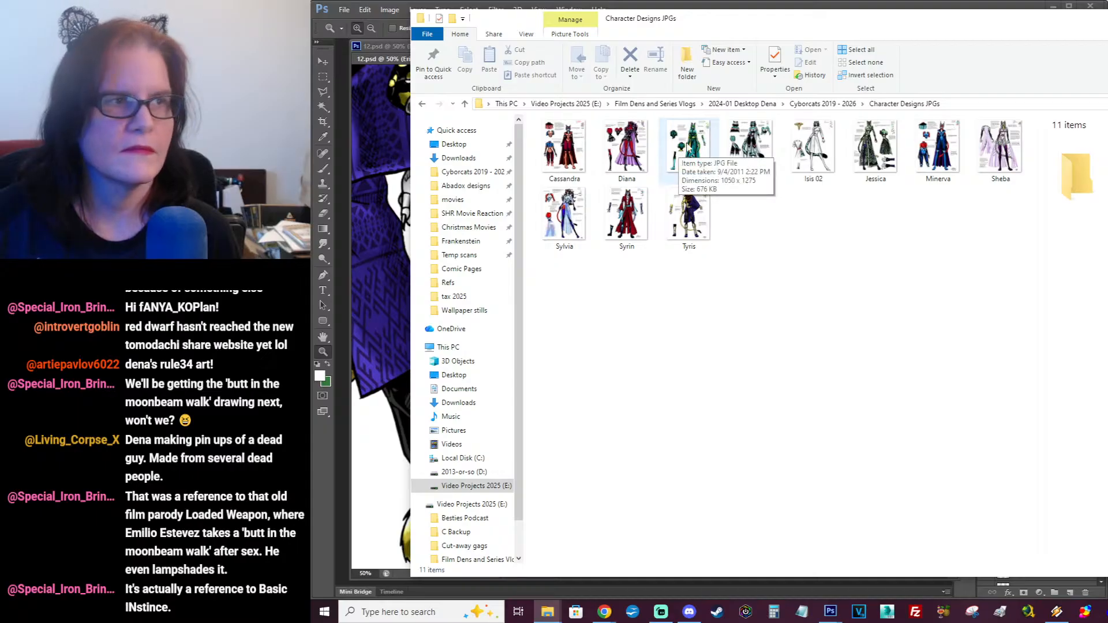
drag(776, 28, 718, 275)
drag(633, 398, 801, 42)
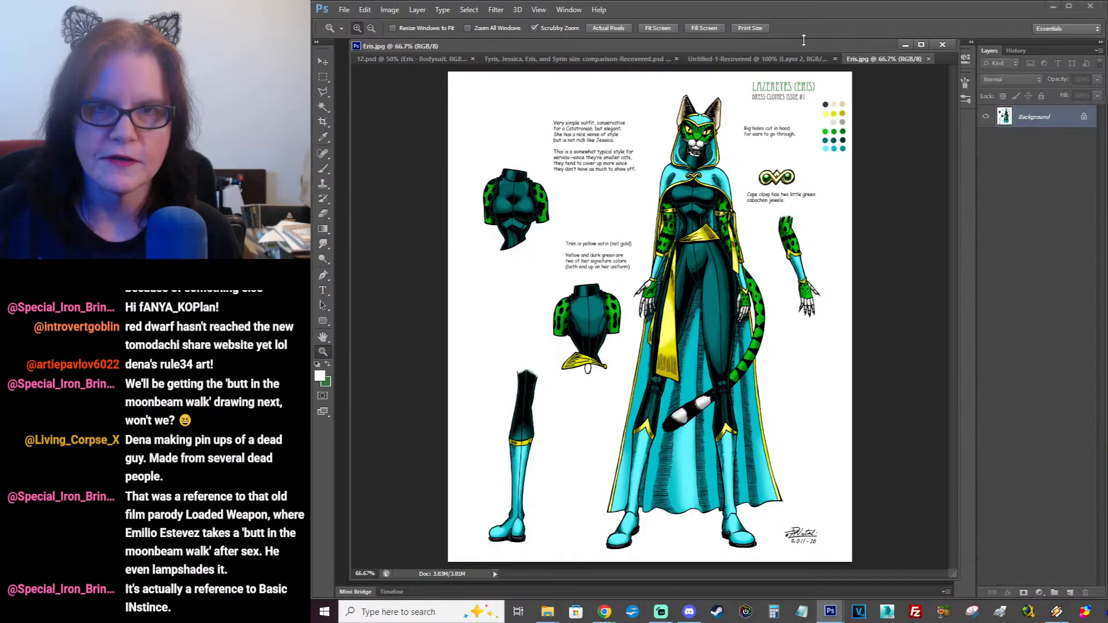
drag(878, 57, 822, 93)
drag(1005, 79, 563, 90)
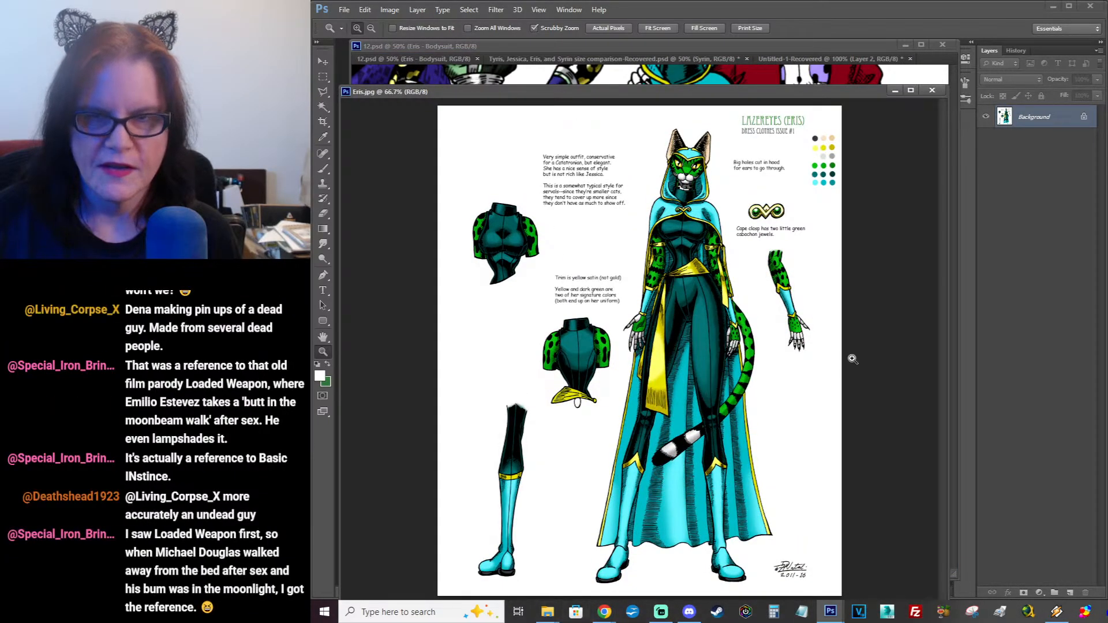
Step: Sample the reference sheet's middle dark-teal swatch as the background colour and its darkest teal swatch as the foreground colour
click(819, 191)
click(821, 194)
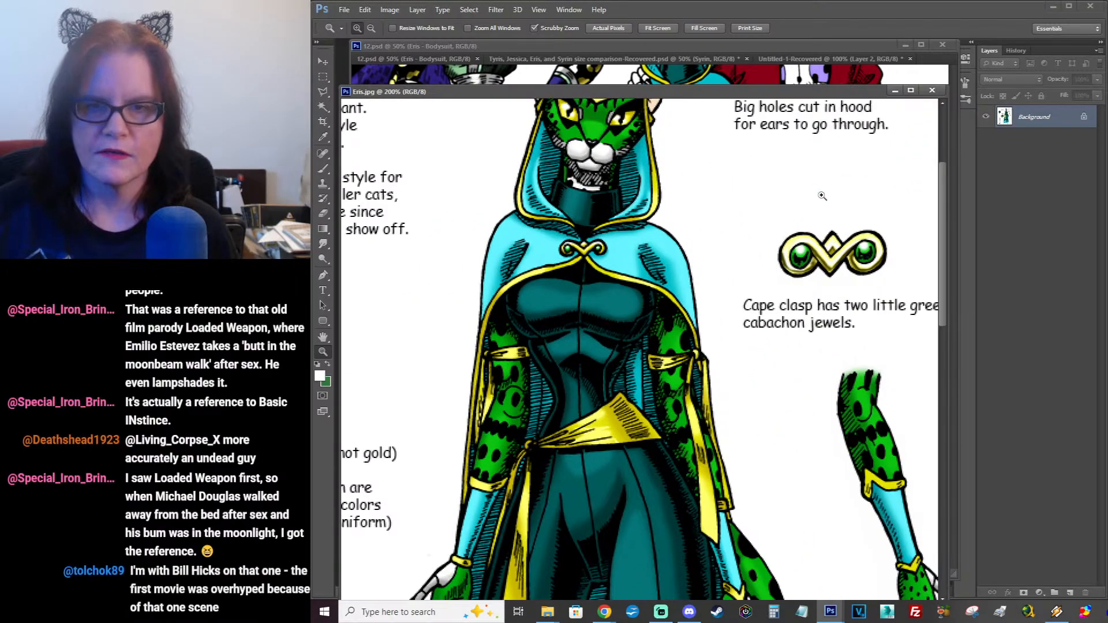
drag(871, 184, 633, 255)
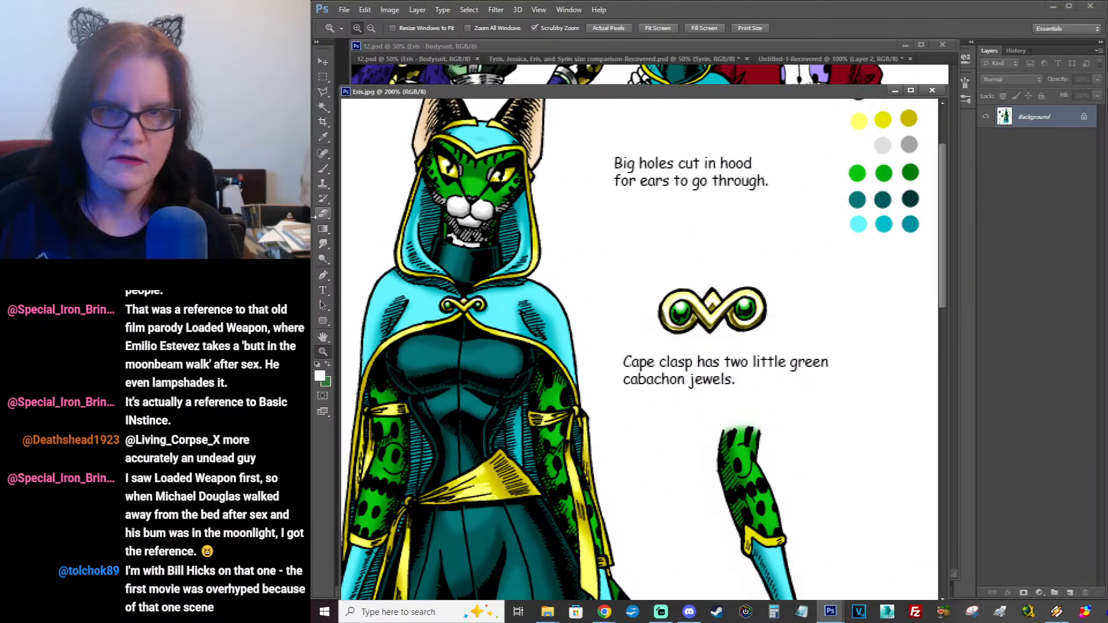
click(324, 137)
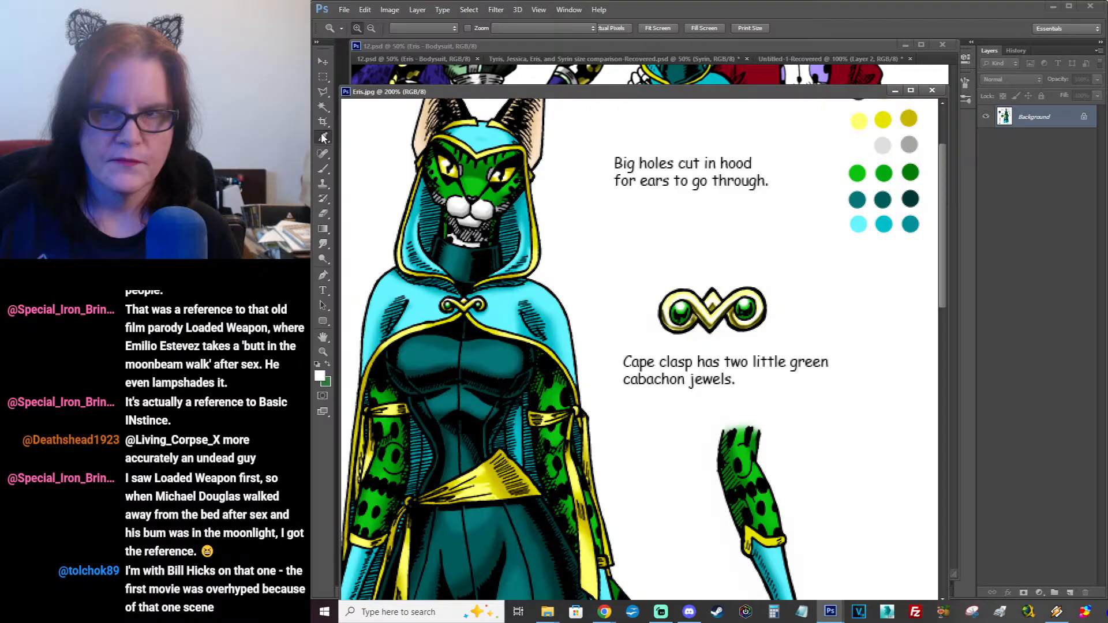
click(882, 195)
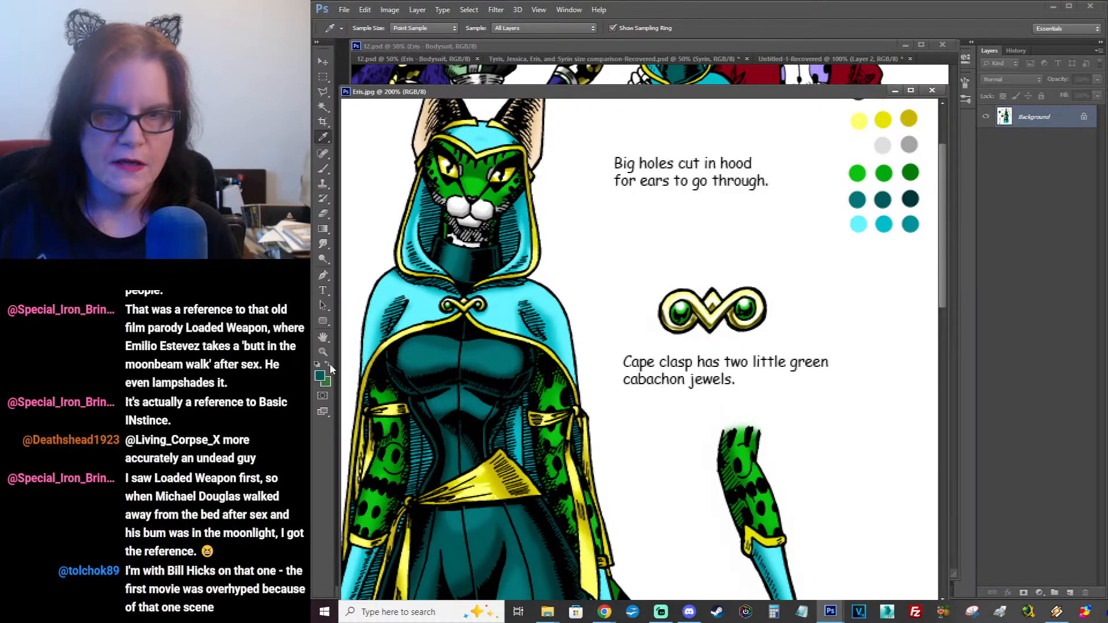
click(911, 198)
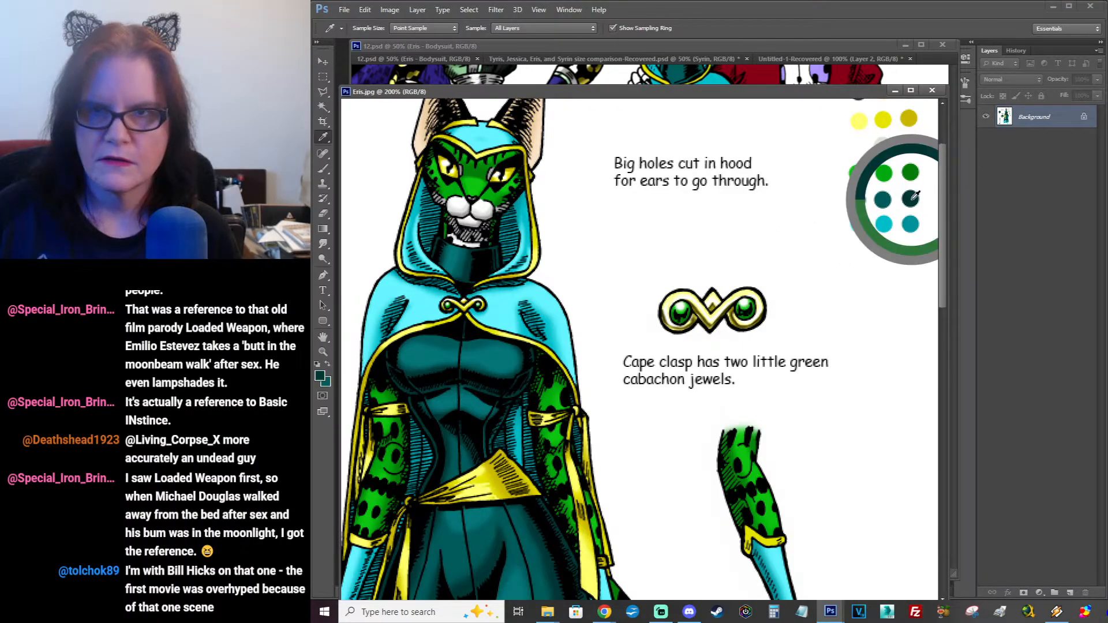
Step: Return to 12.psd and load the contents of the Eris - Bodysuit layer as a selection
click(752, 49)
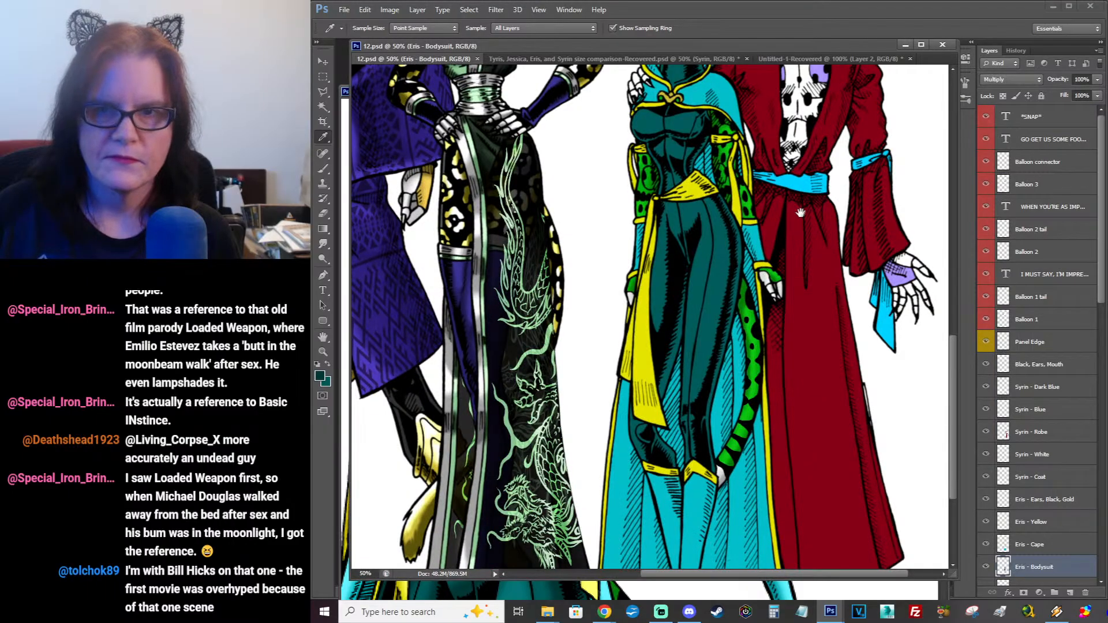
mouse_move(800, 214)
mouse_down()
mouse_move(796, 275)
mouse_move(806, 232)
mouse_up()
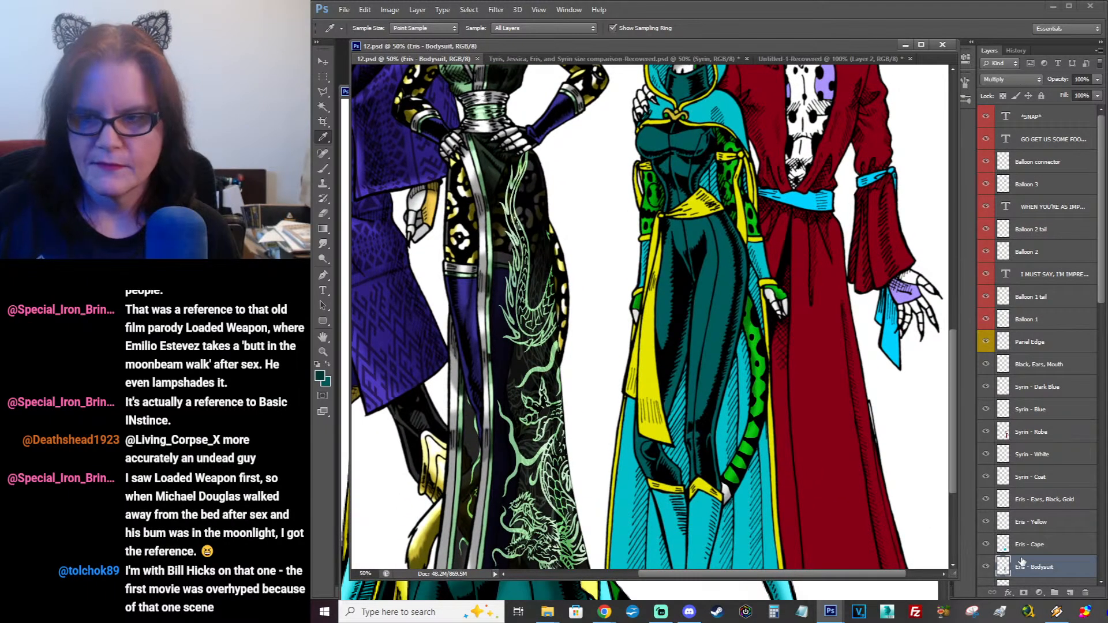
ctrl+click(1004, 569)
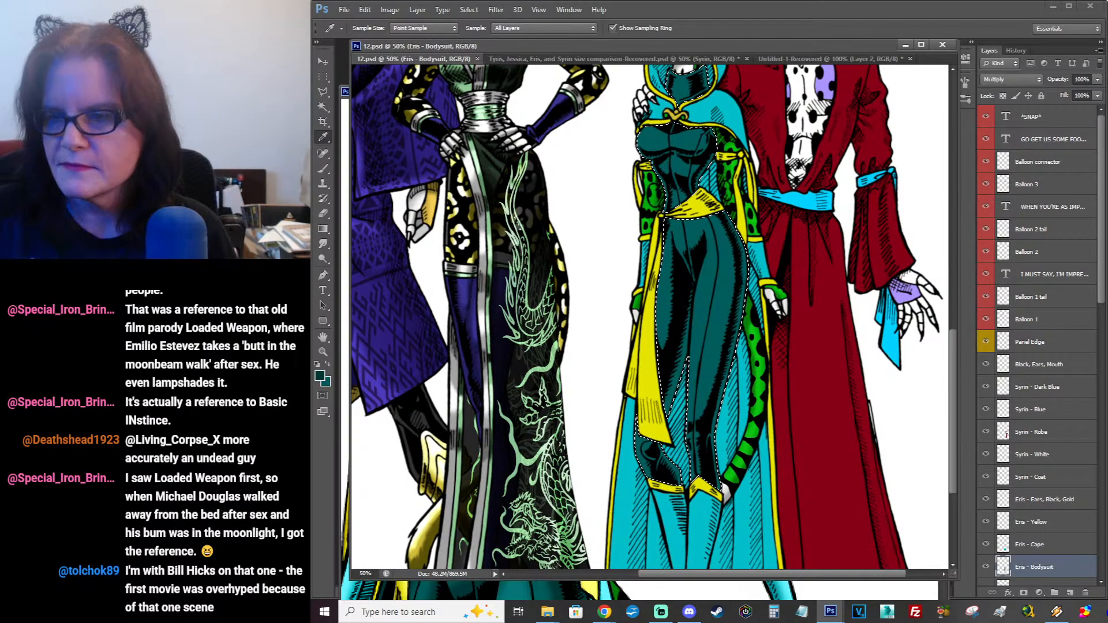
key(alt+Tab)
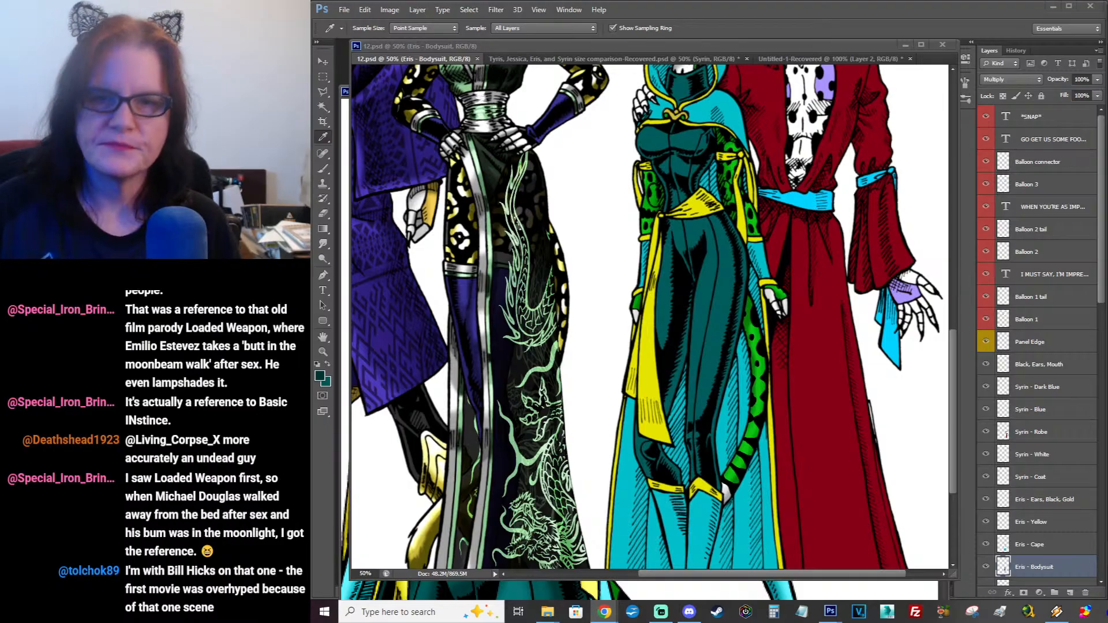
ctrl+click(1004, 567)
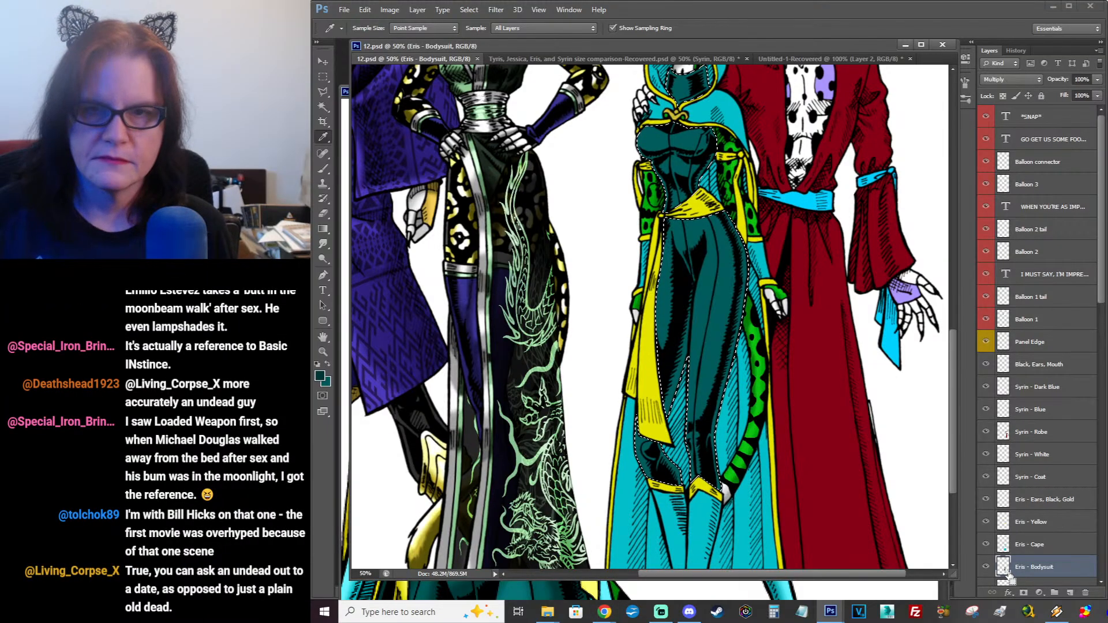
Step: Set the Brush tool to a soft round 48 px tip with 0% hardness for shading Eris's bodysuit at 100% zoom
mouse_move(823, 460)
mouse_down()
mouse_move(794, 213)
mouse_move(793, 358)
mouse_move(817, 583)
mouse_up()
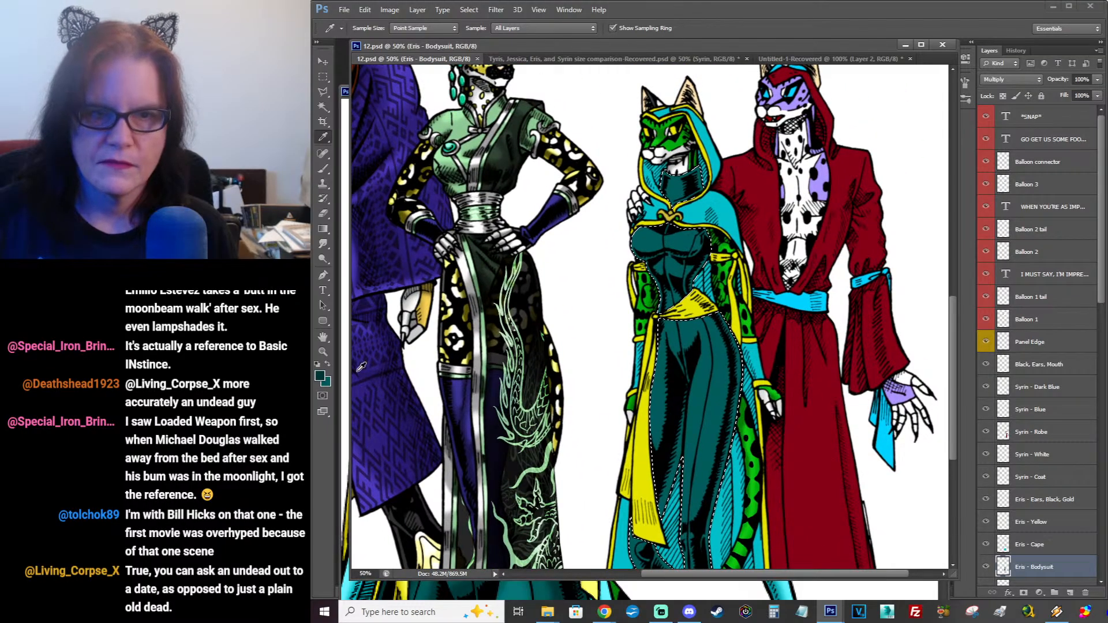
click(323, 352)
click(692, 188)
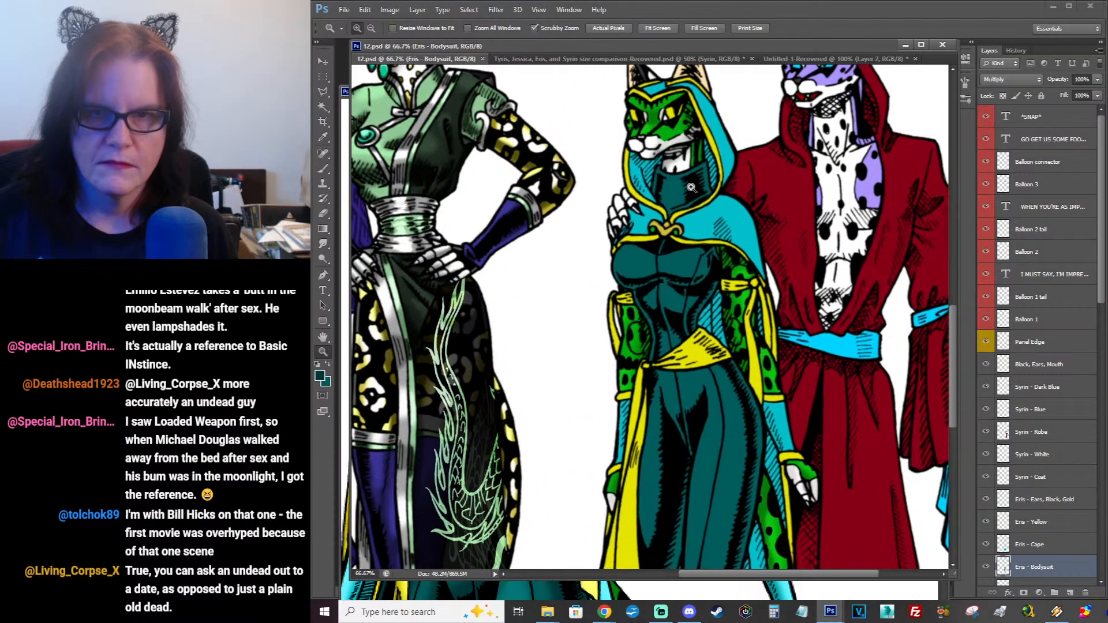
click(692, 188)
drag(691, 187, 726, 219)
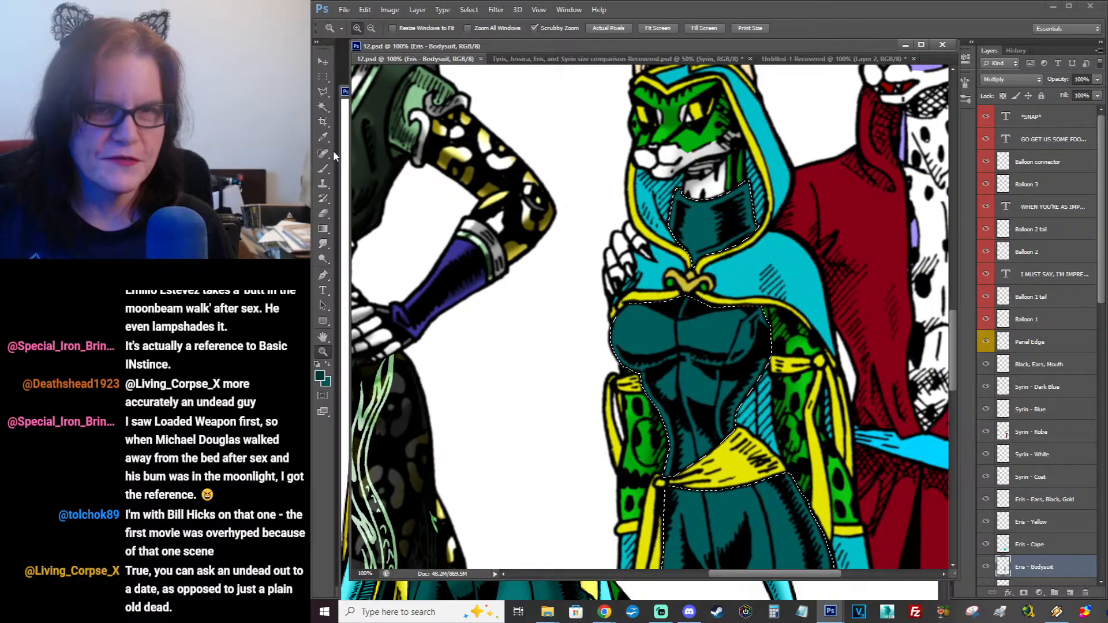
click(323, 169)
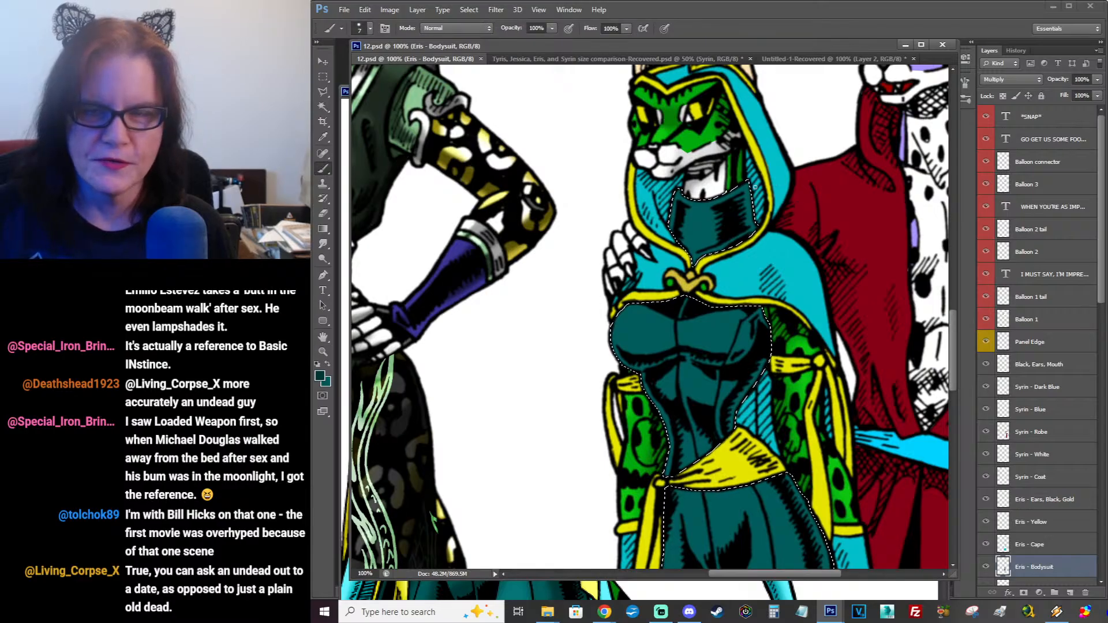
click(371, 28)
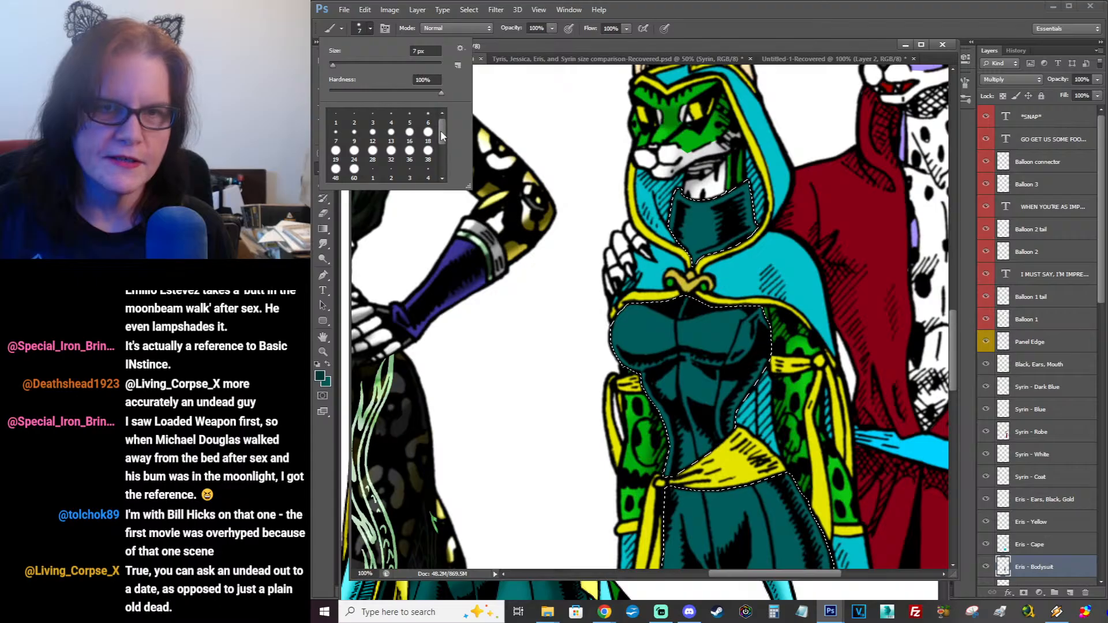
drag(441, 130, 442, 151)
click(425, 152)
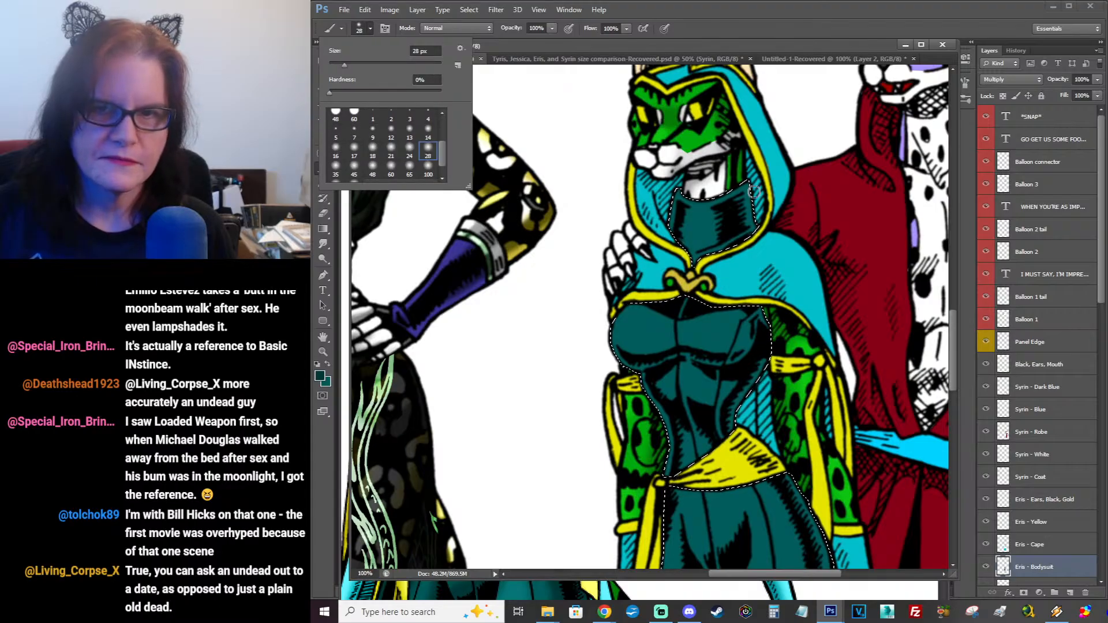
click(427, 170)
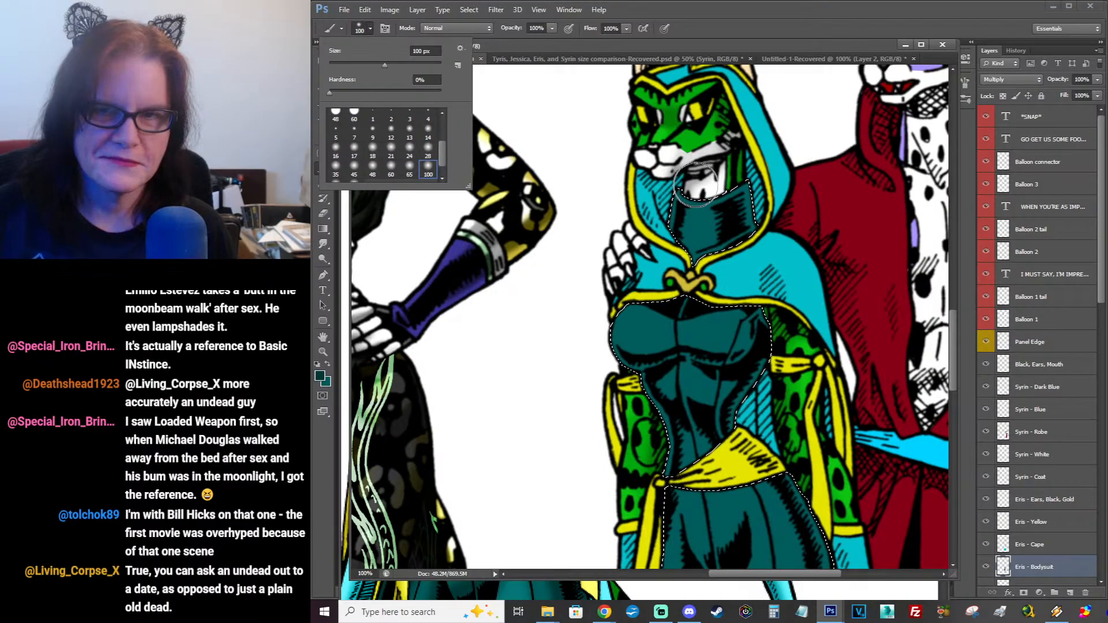
click(372, 168)
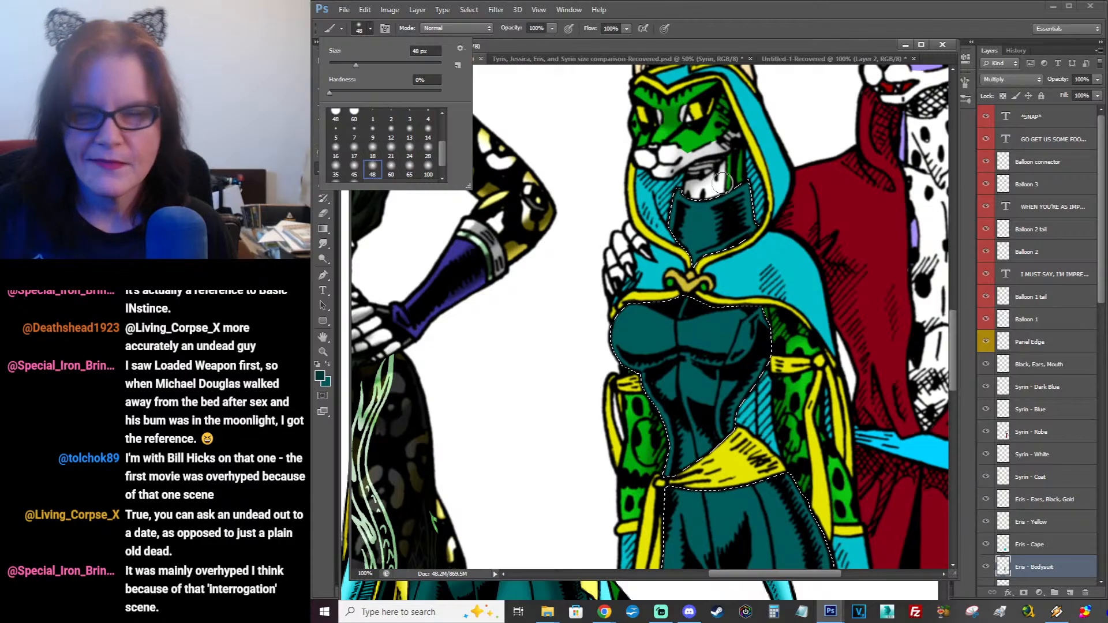
Step: Paint darkest-teal shadows on the collar, torso and hips of Eris's bodysuit and soften the hip shading with the Smudge tool
click(719, 205)
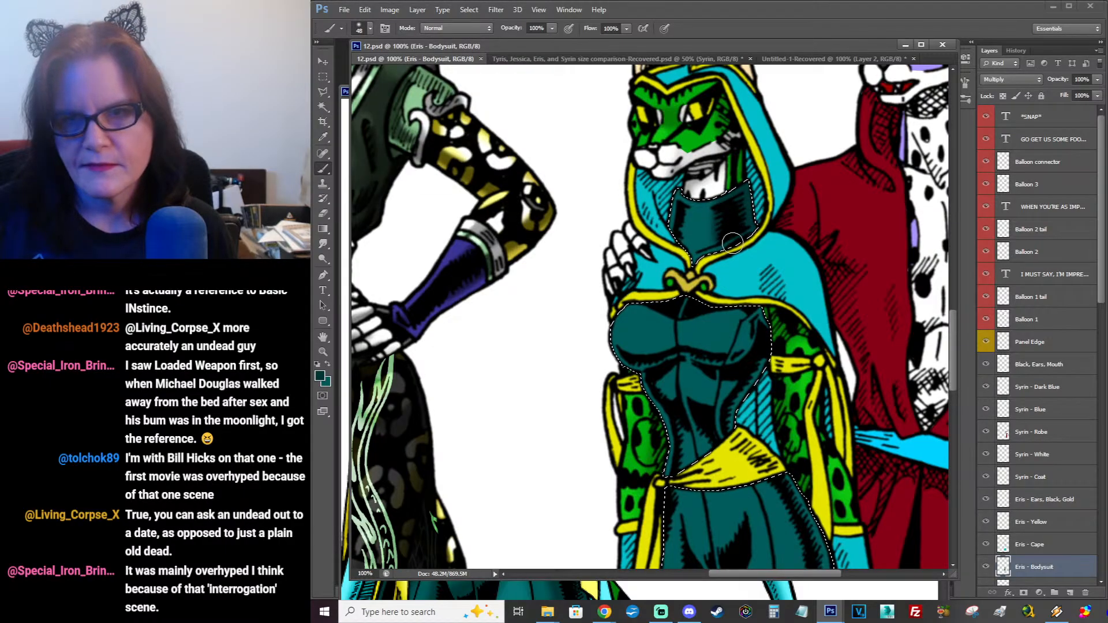
drag(728, 198, 675, 205)
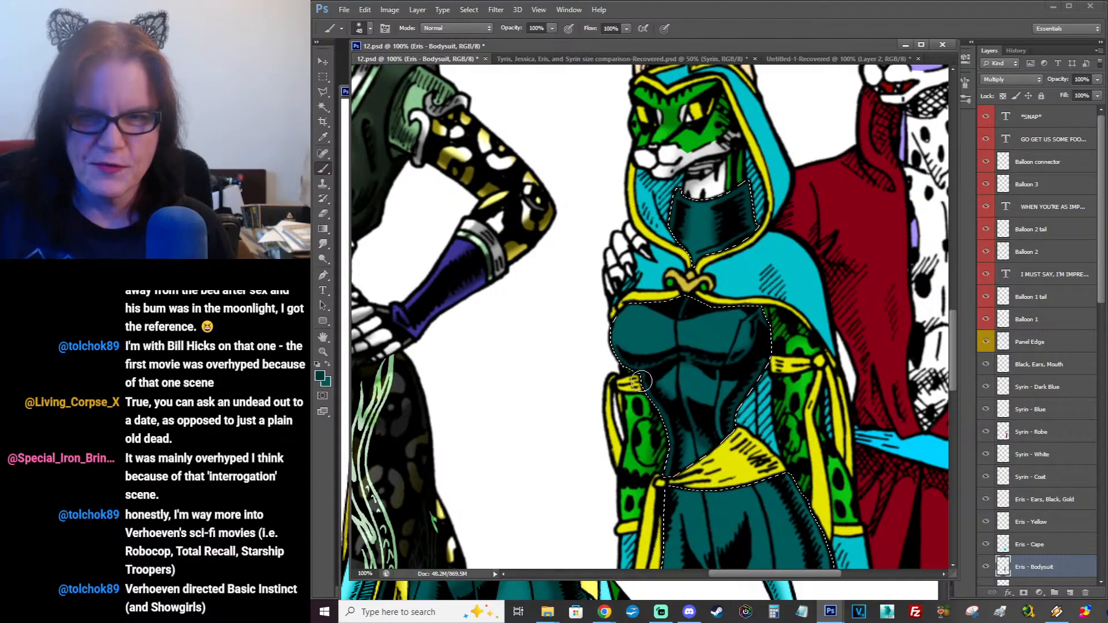
drag(802, 381, 787, 216)
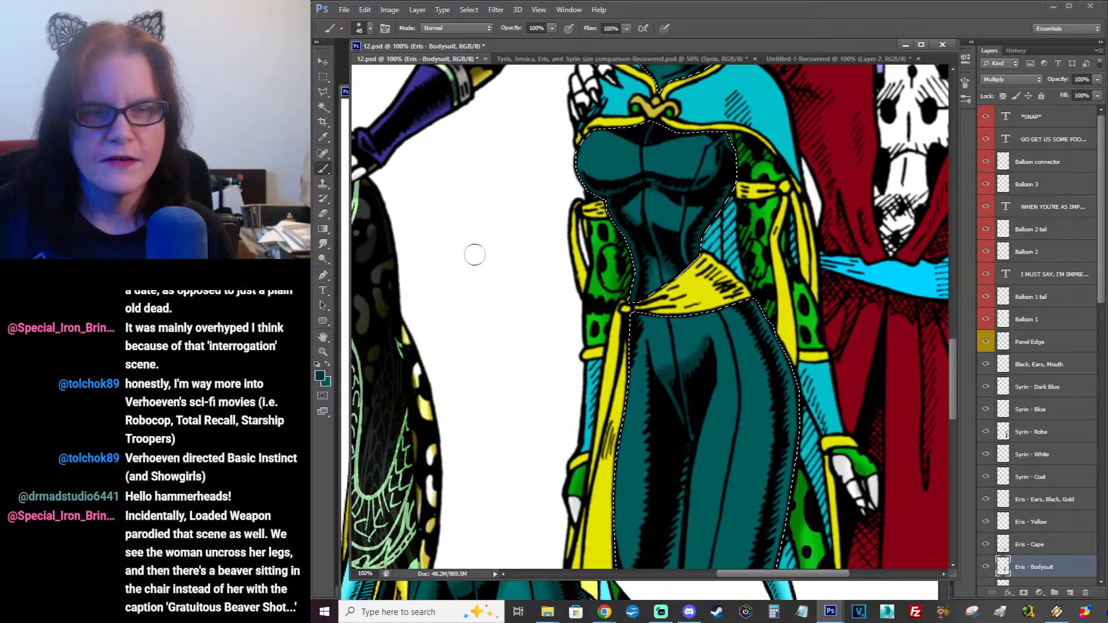
click(323, 244)
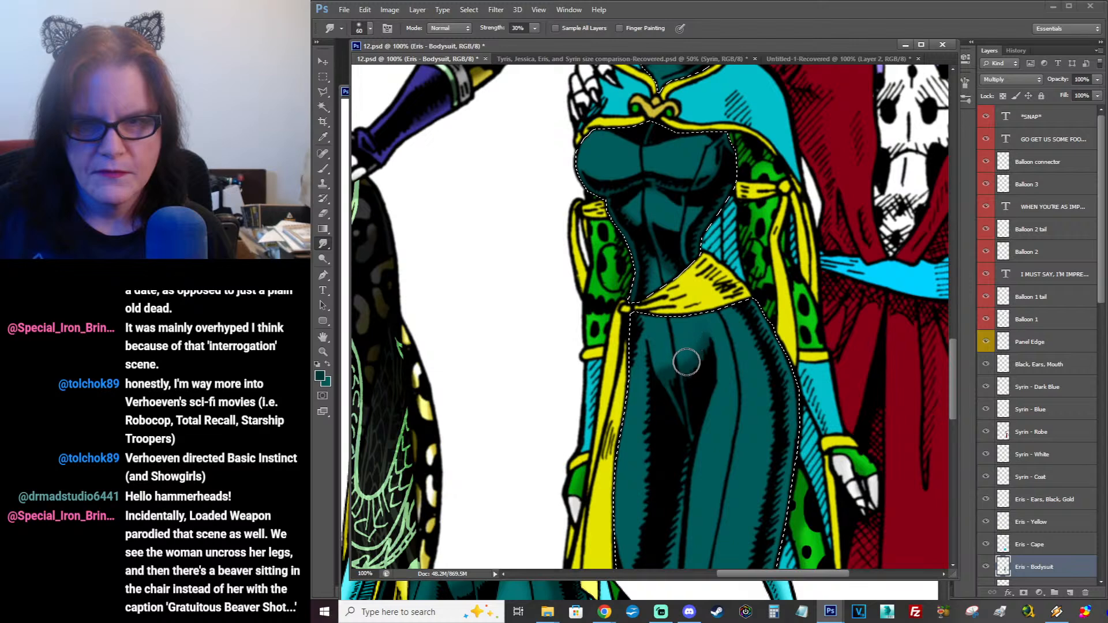
drag(665, 371, 735, 330)
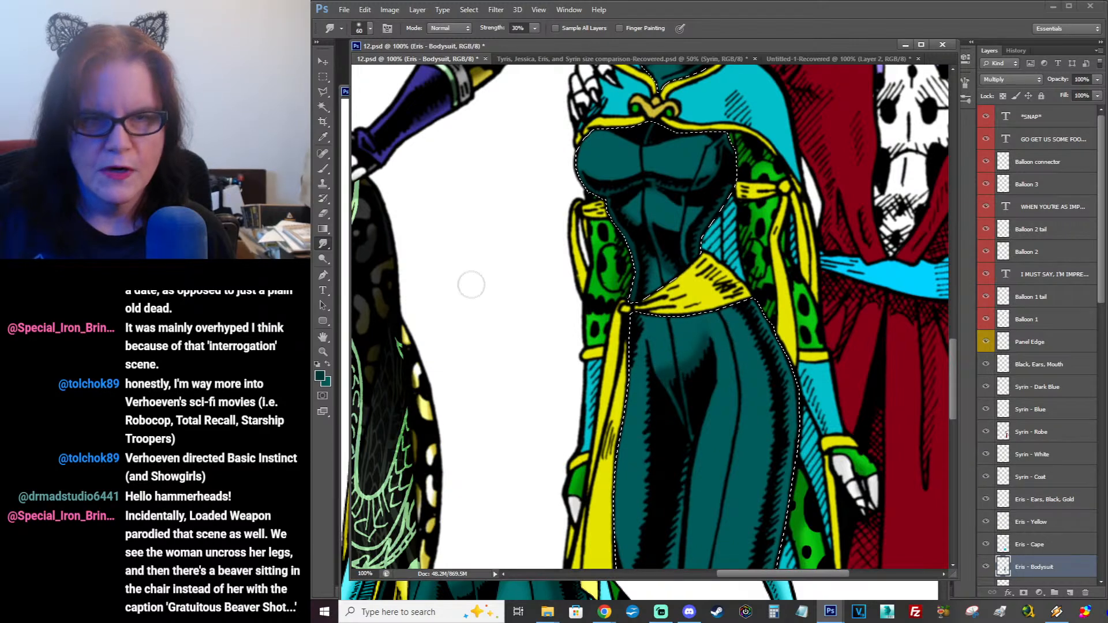
Step: Brush darkest-teal shadows onto the hips, inner thighs and both knees of Eris's bodysuit
click(326, 169)
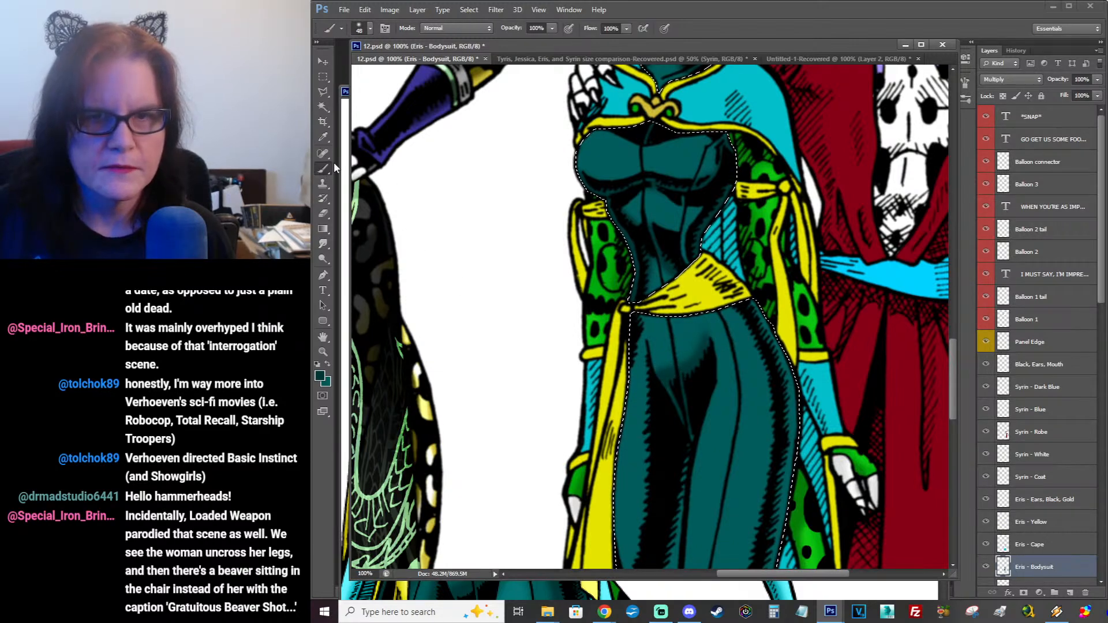
mouse_move(713, 352)
mouse_down()
mouse_move(727, 221)
mouse_move(715, 202)
mouse_up()
mouse_move(740, 331)
mouse_down()
mouse_move(756, 238)
mouse_move(699, 290)
mouse_move(683, 383)
mouse_up()
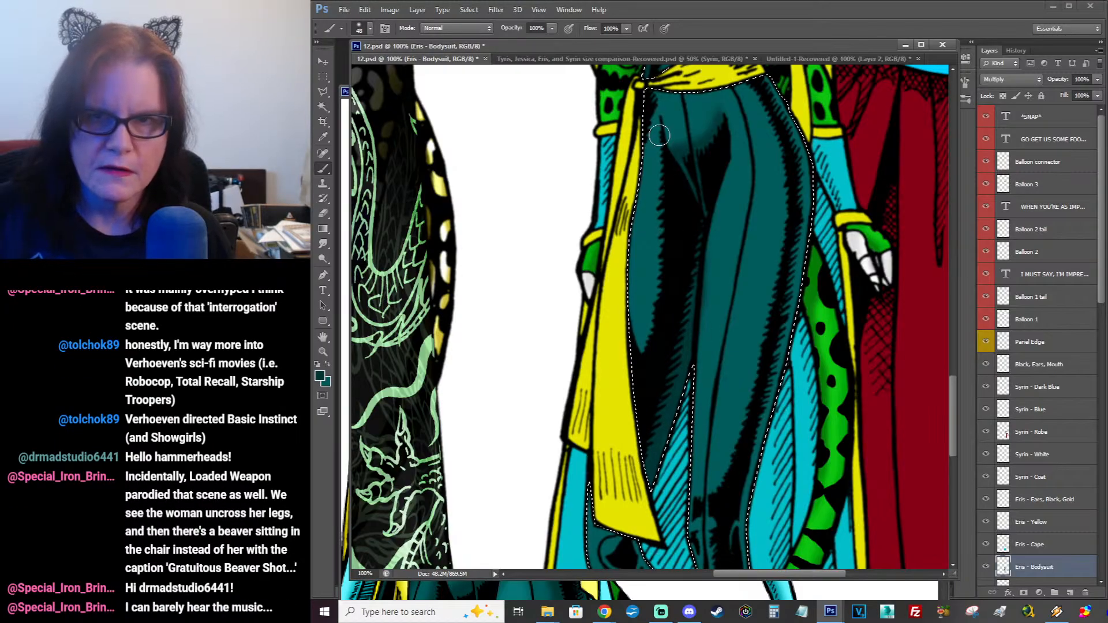
mouse_move(660, 122)
mouse_down()
mouse_move(650, 90)
mouse_move(649, 139)
mouse_move(668, 174)
mouse_move(666, 201)
mouse_move(661, 149)
mouse_move(665, 253)
mouse_move(658, 321)
mouse_move(635, 366)
mouse_move(653, 300)
mouse_move(663, 141)
mouse_up()
drag(794, 312, 787, 164)
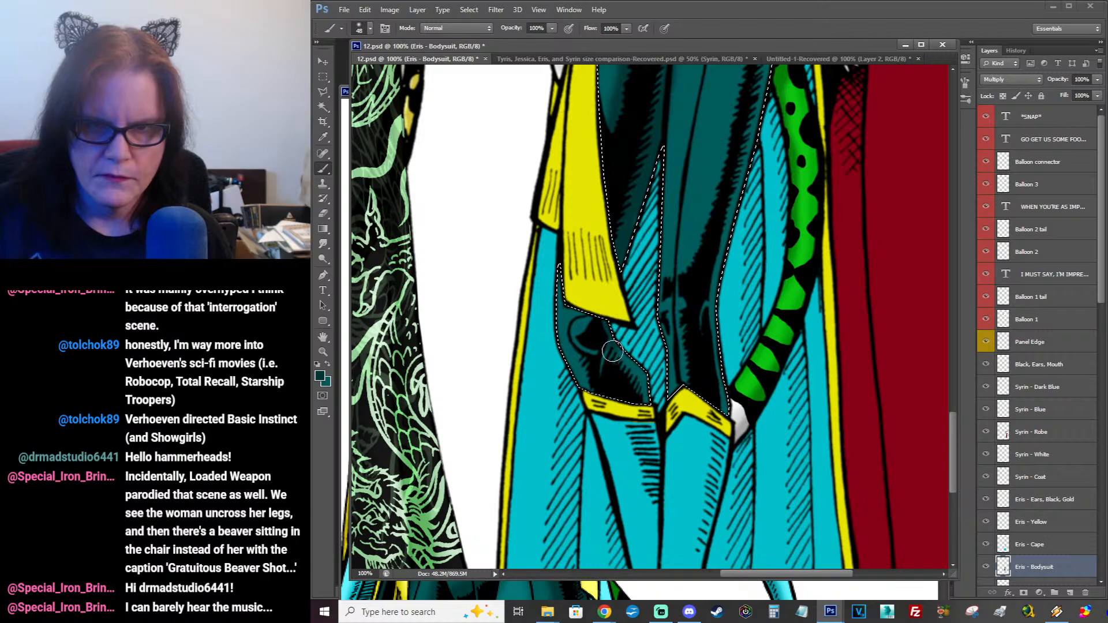
mouse_move(610, 353)
mouse_down()
mouse_move(641, 397)
mouse_move(605, 365)
mouse_up()
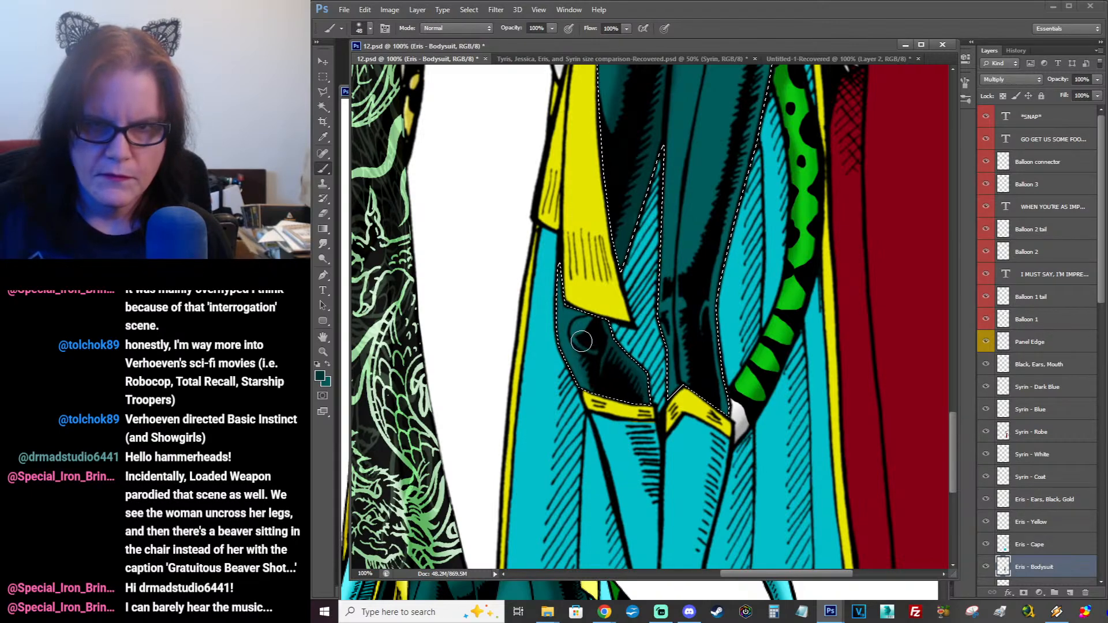
mouse_move(685, 305)
mouse_down()
mouse_move(662, 312)
mouse_move(678, 307)
mouse_move(657, 373)
mouse_move(690, 375)
mouse_move(715, 341)
mouse_move(694, 306)
mouse_move(727, 423)
mouse_up()
mouse_move(705, 298)
mouse_down()
mouse_move(736, 232)
mouse_move(718, 278)
mouse_move(736, 227)
mouse_move(729, 236)
mouse_move(730, 205)
mouse_up()
Step: Brush a darkest-teal shadow along the outer edge of the bodysuit leg nearest the tail
drag(798, 154, 715, 300)
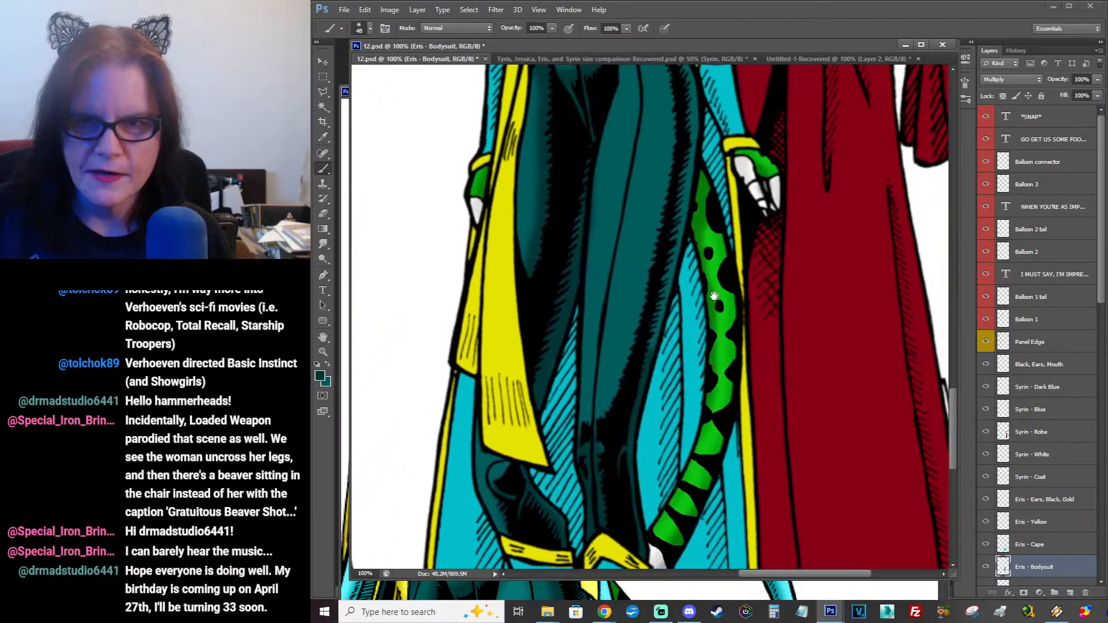
mouse_move(645, 345)
mouse_down()
mouse_move(676, 265)
mouse_move(646, 349)
mouse_up()
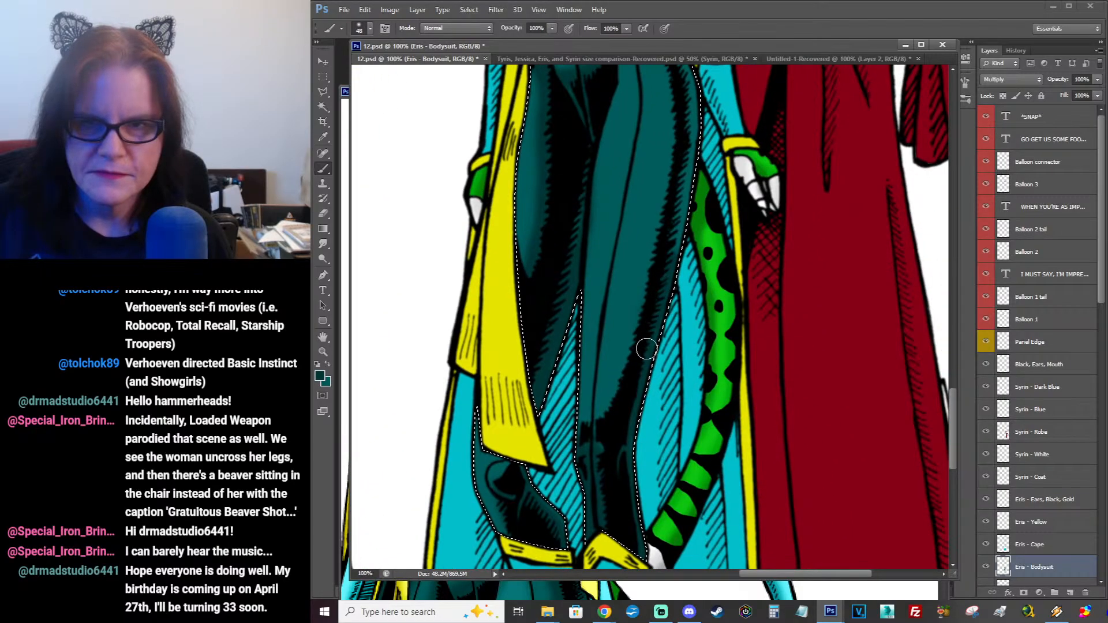
mouse_move(682, 247)
mouse_down()
mouse_move(688, 220)
mouse_move(681, 247)
mouse_move(684, 221)
mouse_move(674, 237)
mouse_move(696, 167)
mouse_up()
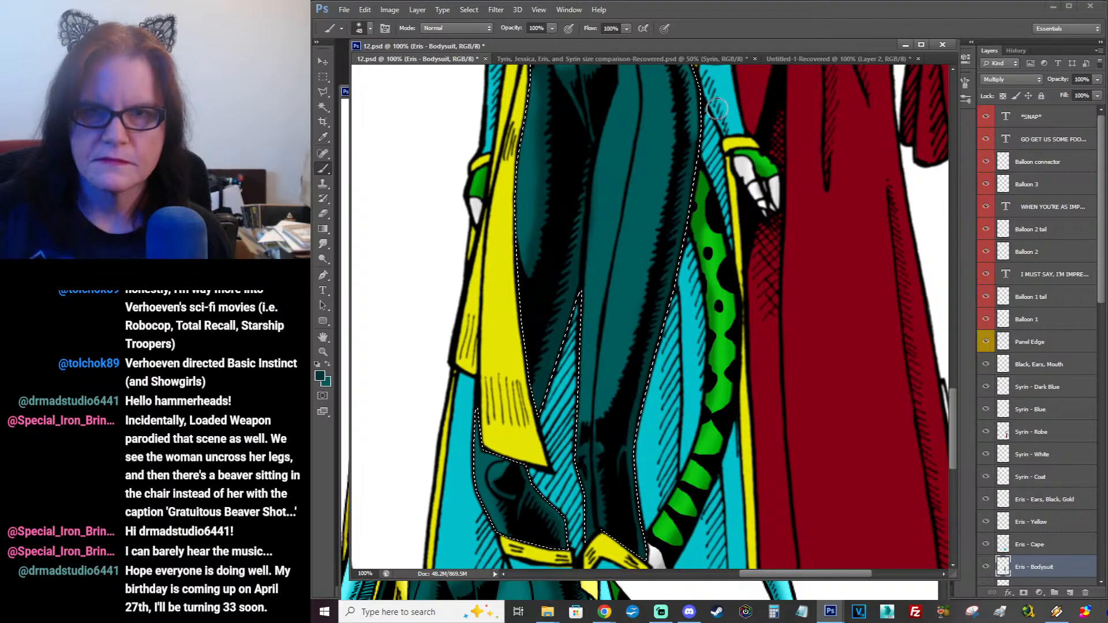
key(ctrl+d)
Step: Soften the shadow edges along the bodysuit leg nearest the tail with the Smudge tool at 30% strength
mouse_move(714, 123)
mouse_down()
mouse_move(704, 174)
mouse_move(723, 237)
mouse_move(666, 124)
mouse_move(706, 183)
mouse_move(708, 242)
mouse_move(679, 144)
mouse_move(645, 128)
mouse_move(689, 224)
mouse_move(686, 279)
mouse_move(617, 525)
mouse_move(589, 541)
mouse_move(621, 497)
mouse_move(656, 377)
mouse_move(652, 350)
mouse_move(643, 416)
mouse_up()
click(323, 244)
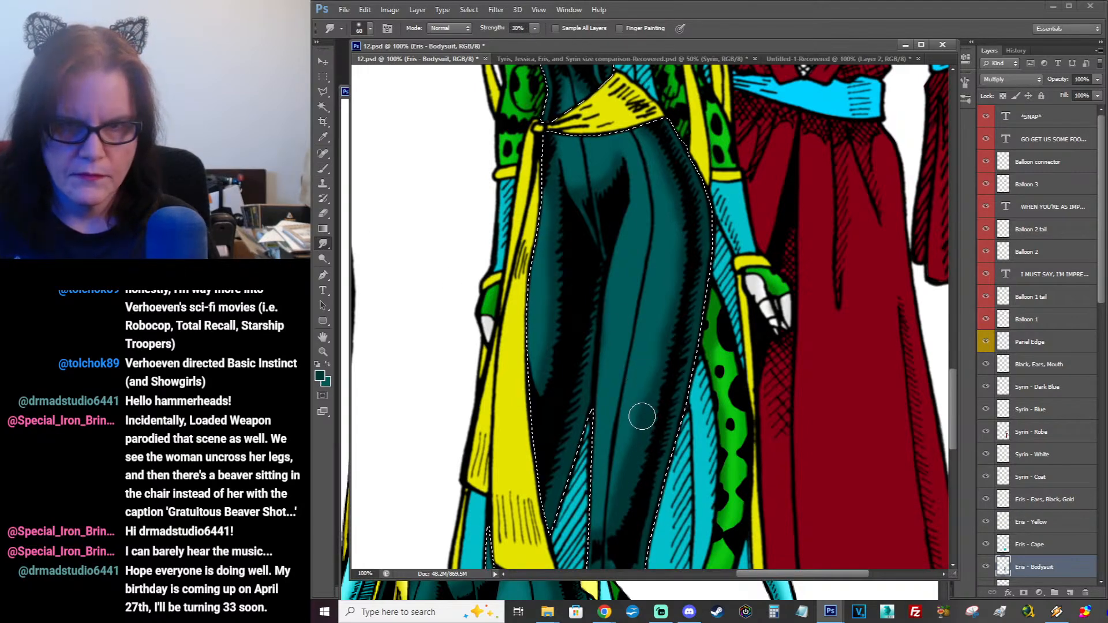
mouse_move(651, 371)
mouse_down()
mouse_move(670, 297)
mouse_move(665, 391)
mouse_move(642, 374)
mouse_up()
mouse_move(641, 430)
mouse_down()
mouse_move(627, 463)
mouse_move(617, 454)
mouse_move(611, 504)
mouse_up()
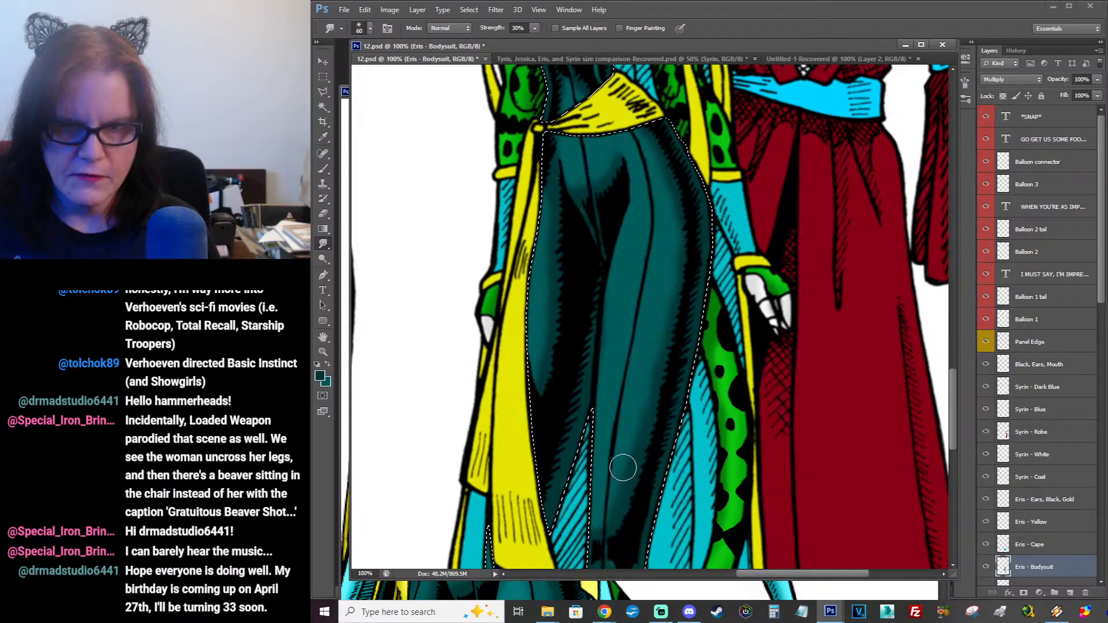
mouse_move(631, 450)
mouse_down()
mouse_move(635, 517)
mouse_move(611, 524)
mouse_up()
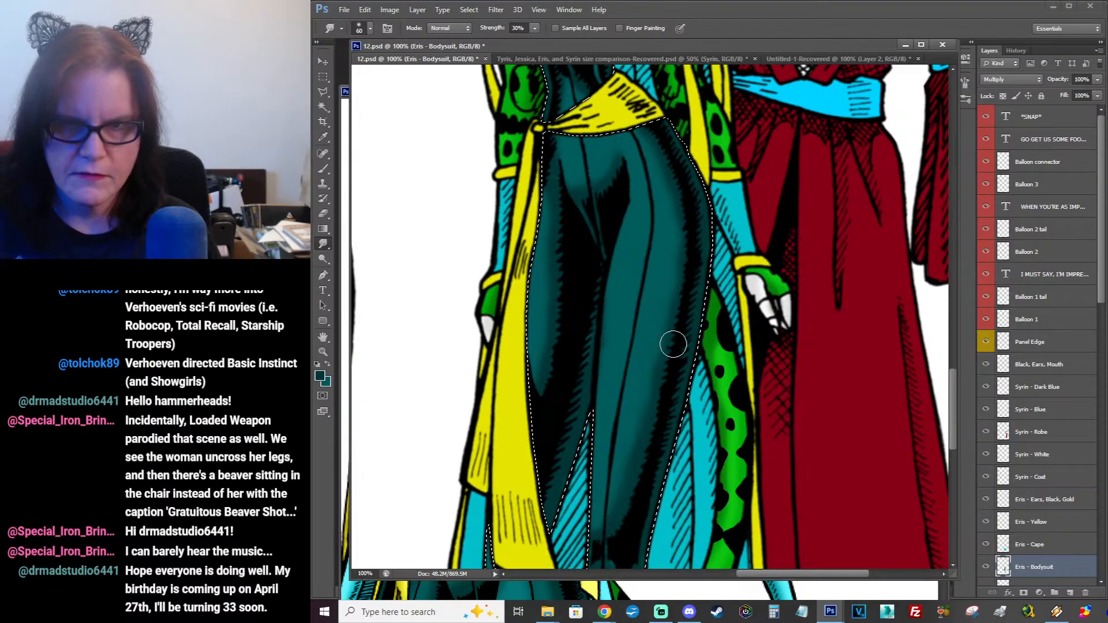
mouse_move(674, 345)
mouse_down()
mouse_move(668, 357)
mouse_move(686, 292)
mouse_move(653, 379)
mouse_move(663, 365)
mouse_up()
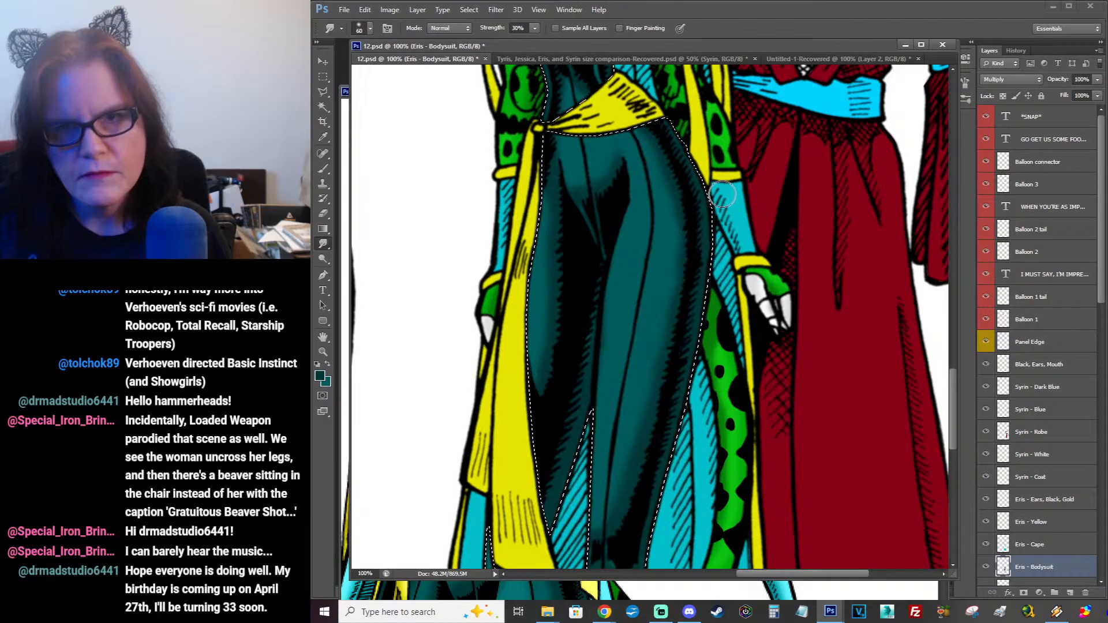
mouse_move(716, 197)
mouse_down()
mouse_move(684, 145)
mouse_move(710, 104)
mouse_up()
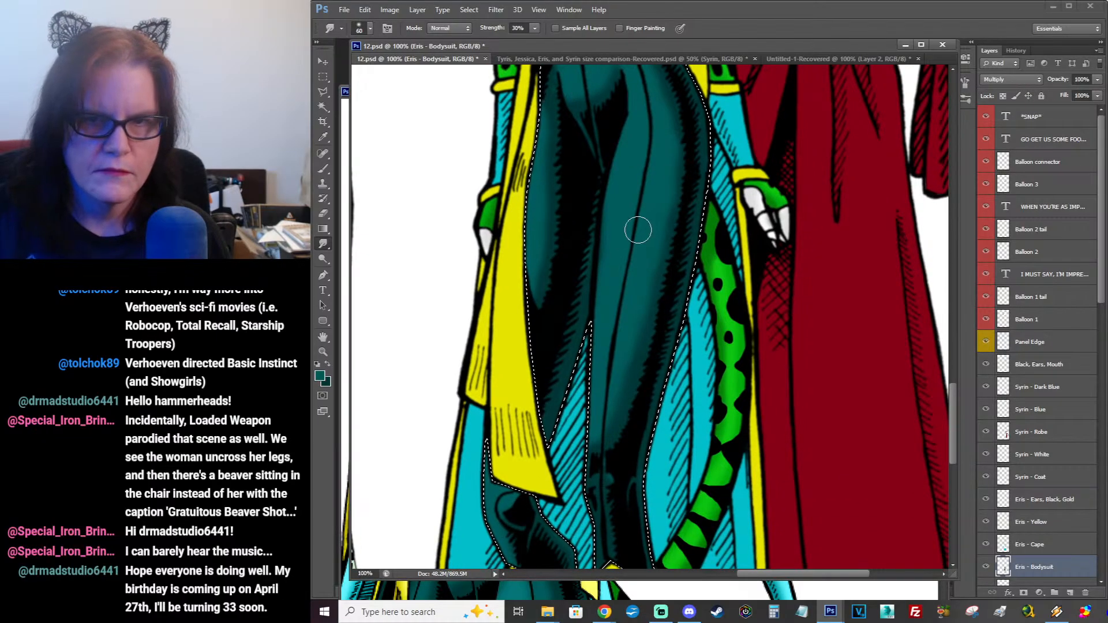
mouse_move(609, 239)
mouse_down()
mouse_move(607, 275)
mouse_move(611, 209)
mouse_move(606, 288)
mouse_move(609, 239)
mouse_up()
Step: Deepen the darkest-teal brush shading on the knees just above the yellow boot trim
drag(682, 414, 668, 252)
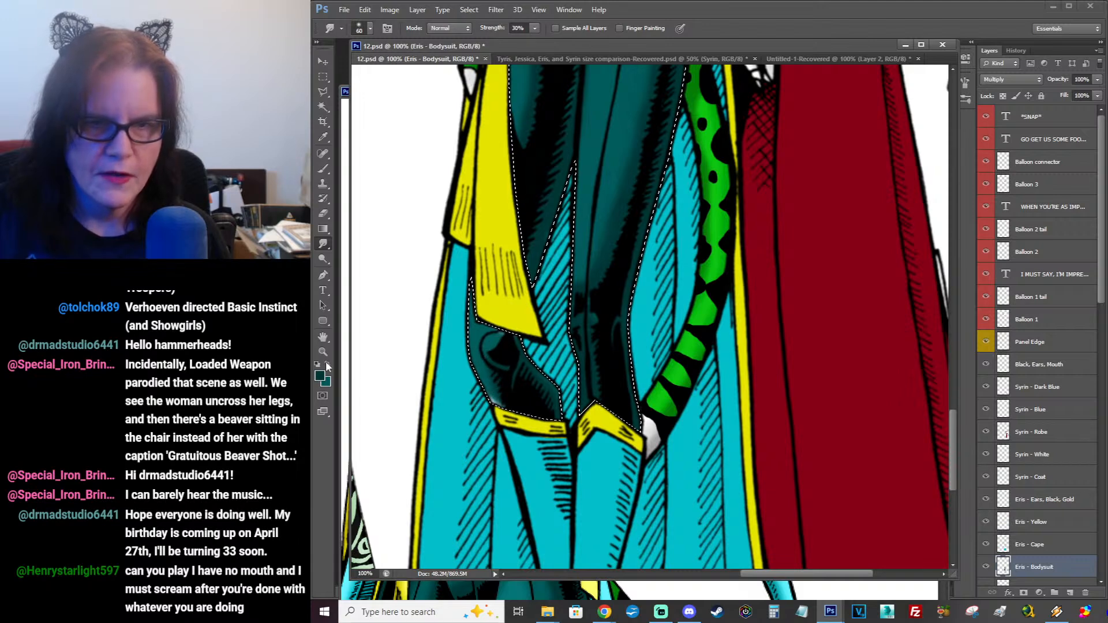
click(322, 170)
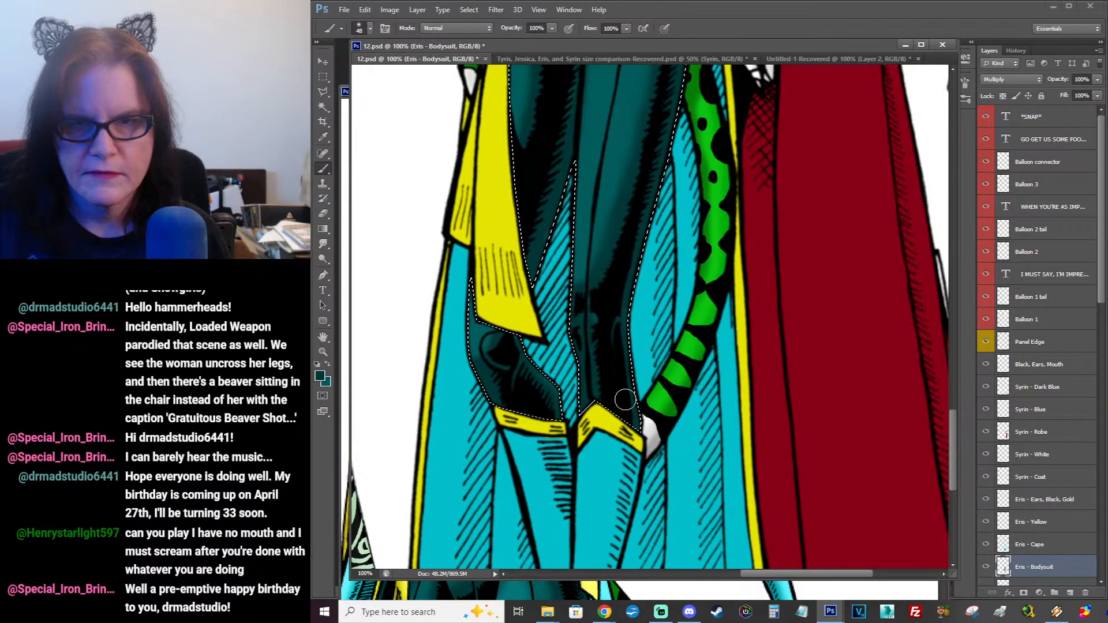
drag(644, 278, 646, 378)
mouse_move(647, 231)
mouse_down()
mouse_move(638, 383)
mouse_move(658, 292)
mouse_move(661, 355)
mouse_up()
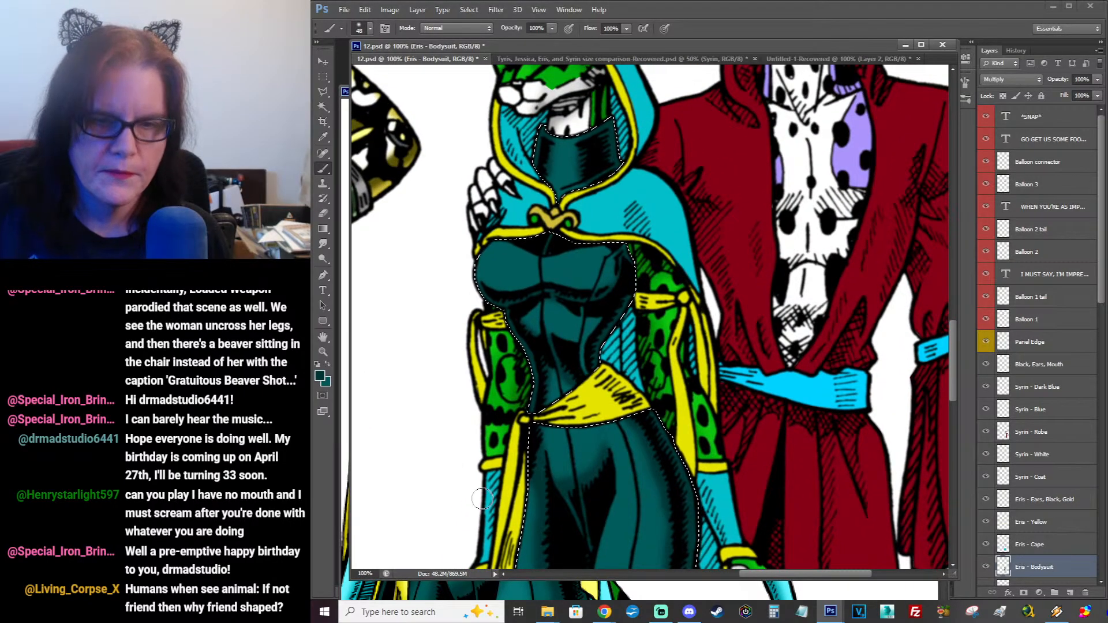
Step: Sample the lightest swatch of the dark-teal row in Eris.jpg as the foreground colour and return to 12.psd
click(469, 592)
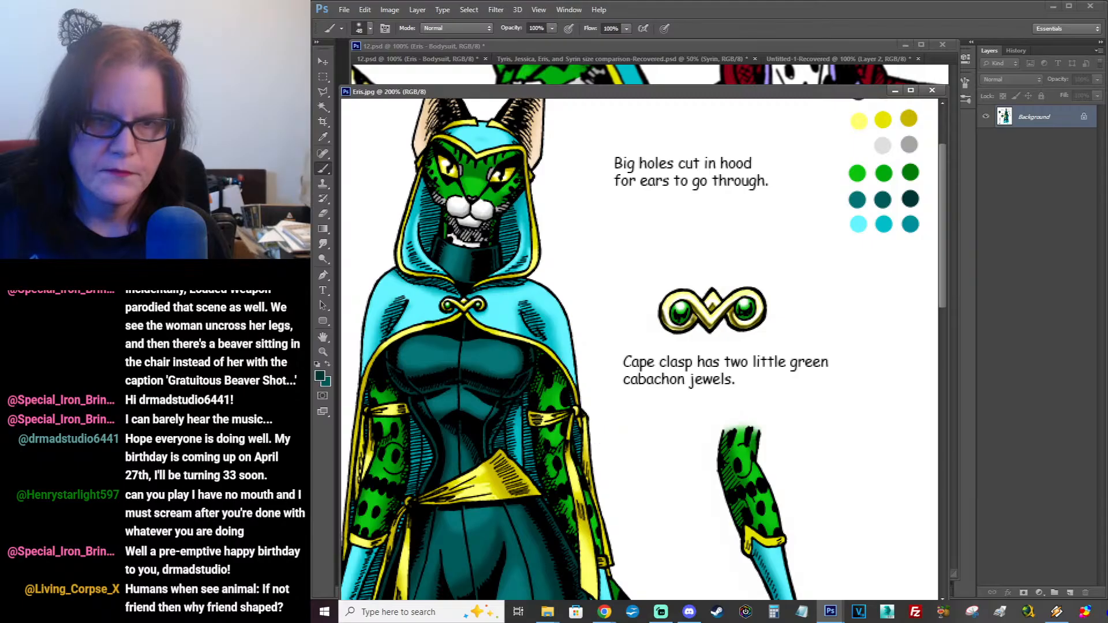
click(324, 140)
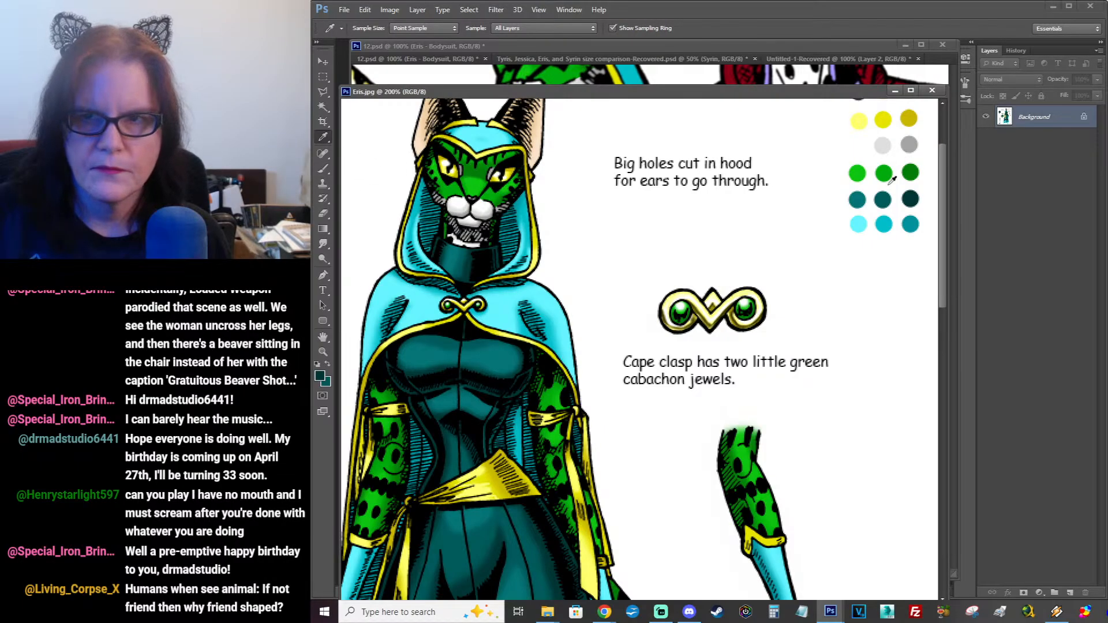
click(733, 56)
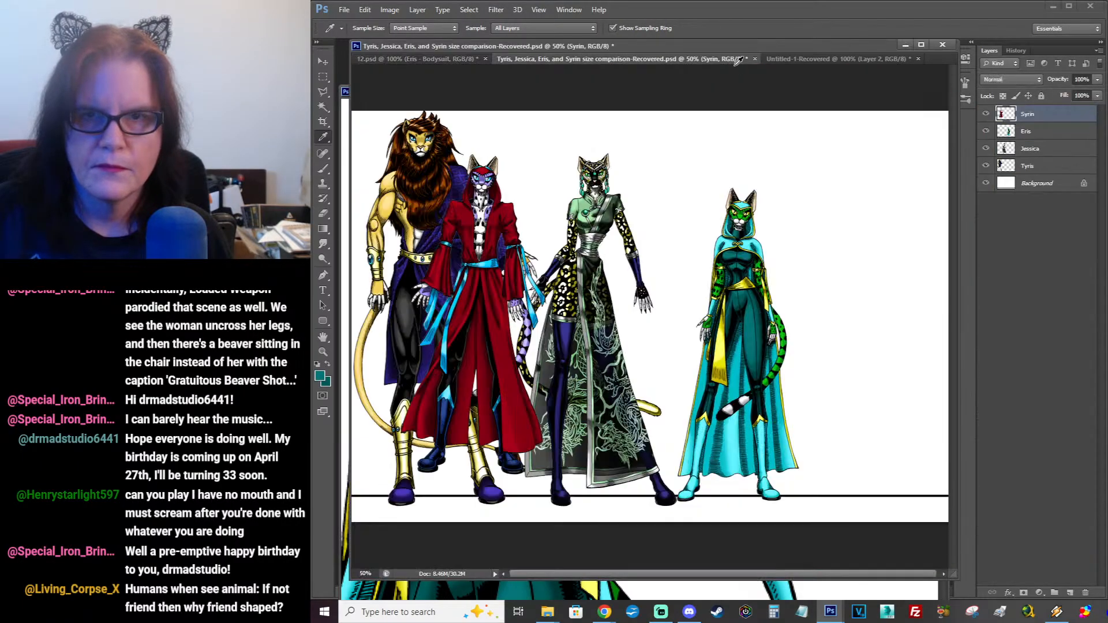
click(445, 56)
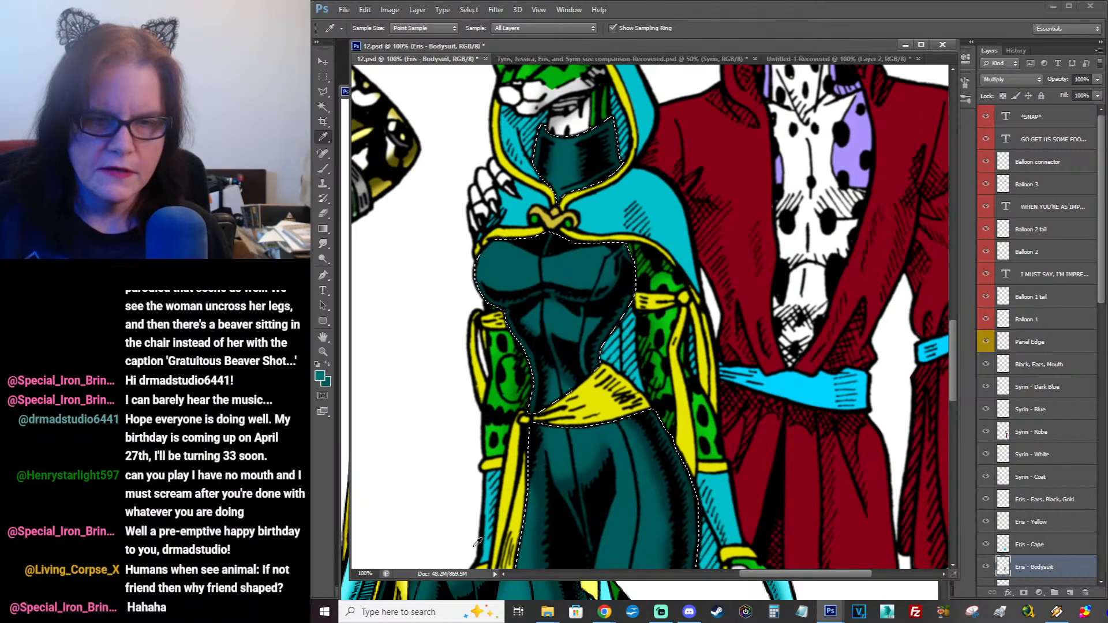
Step: Examine the bodysuit's light and dark areas on the torso and legs in Eris.jpg and return to 12.psd
click(323, 61)
click(598, 589)
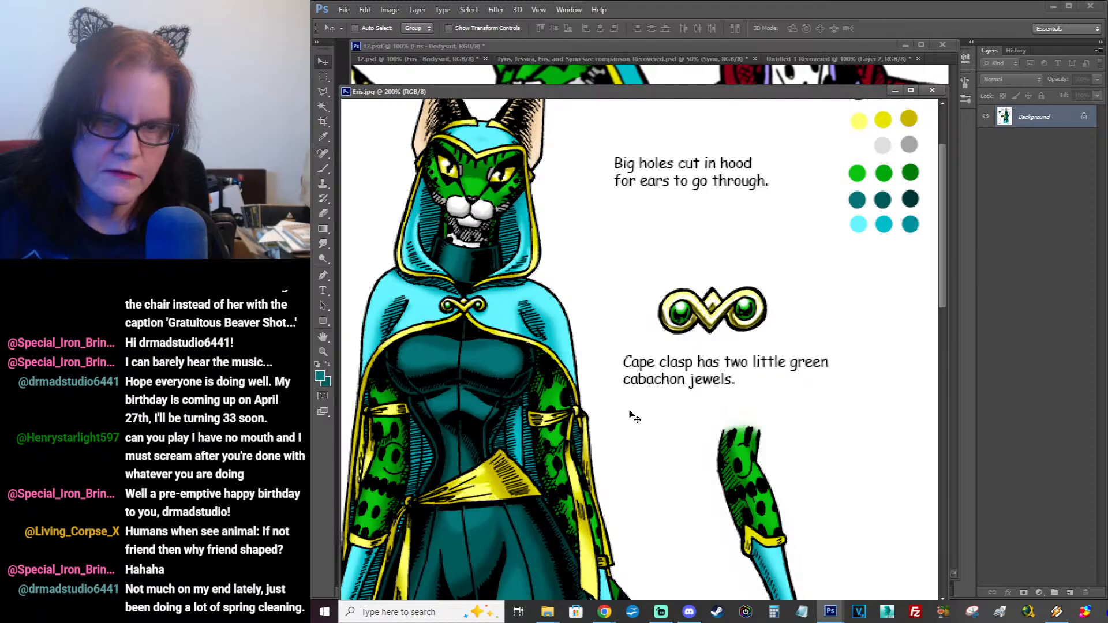
drag(627, 416, 722, 303)
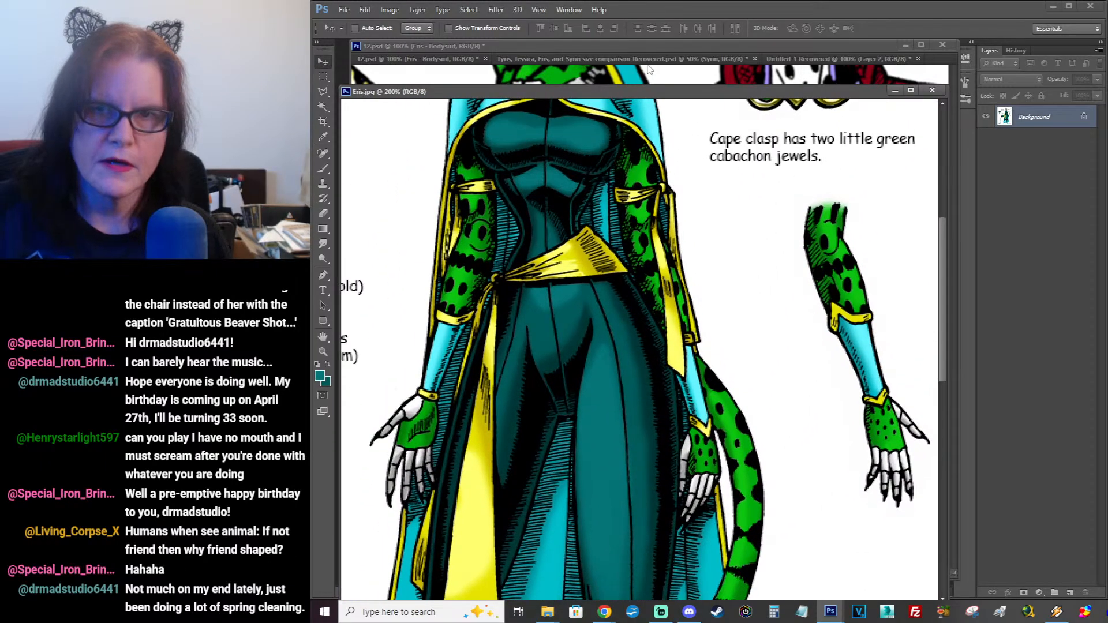
click(654, 47)
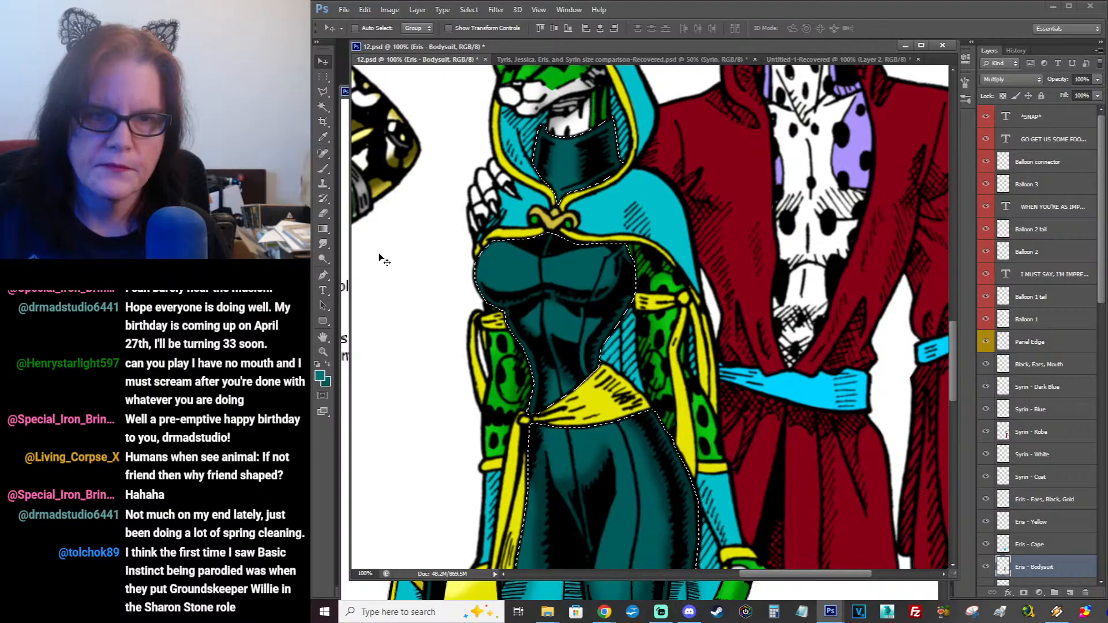
Step: Brush lighter-teal highlights onto the bodysuit's collar, chest, midriff and hips with the 48 px soft brush
key(b)
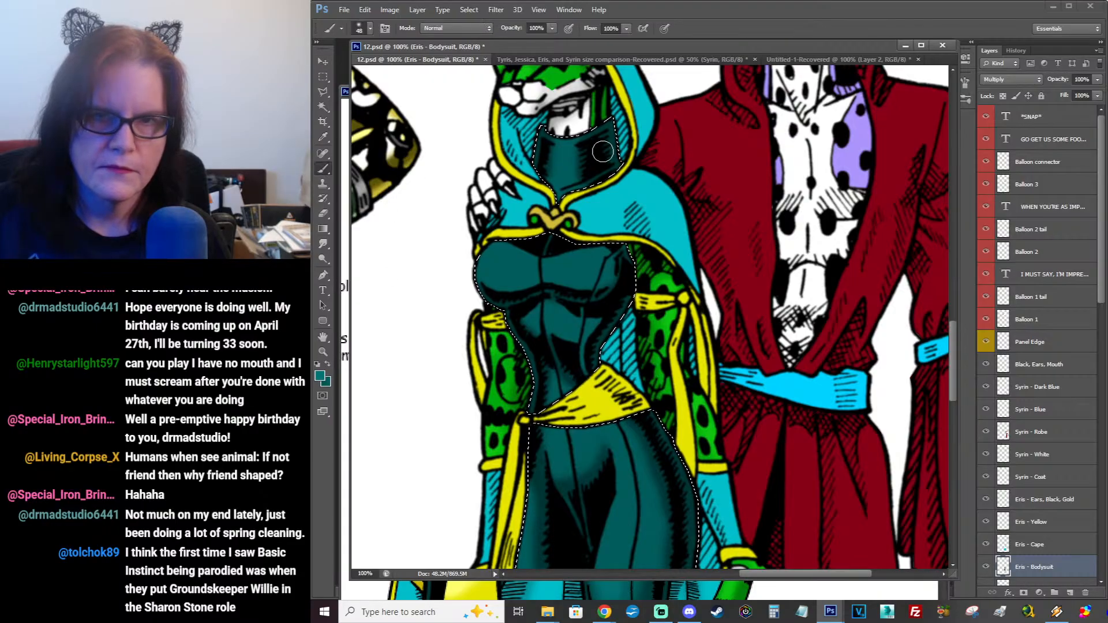
drag(564, 153, 562, 183)
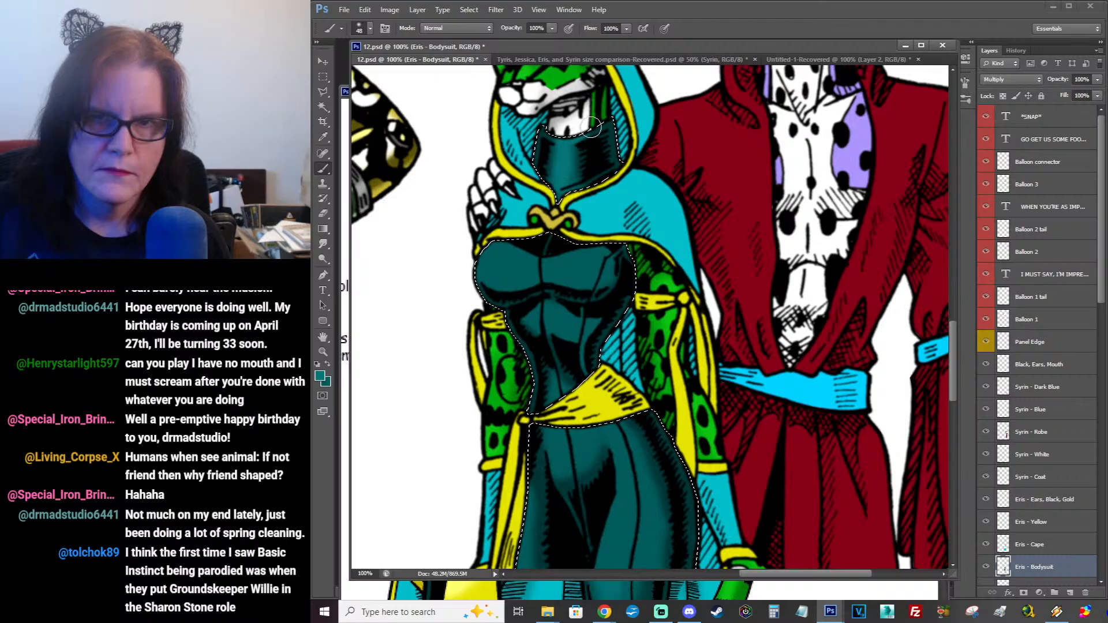
drag(581, 135, 564, 136)
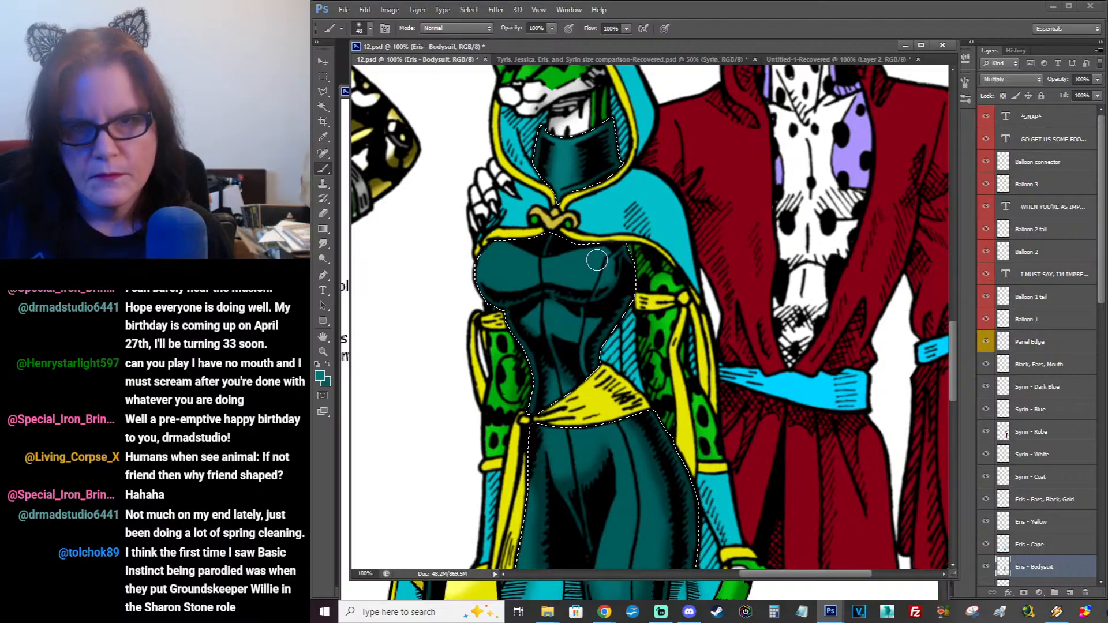
mouse_move(597, 260)
mouse_down()
mouse_move(579, 251)
mouse_move(569, 260)
mouse_move(596, 256)
mouse_move(550, 263)
mouse_up()
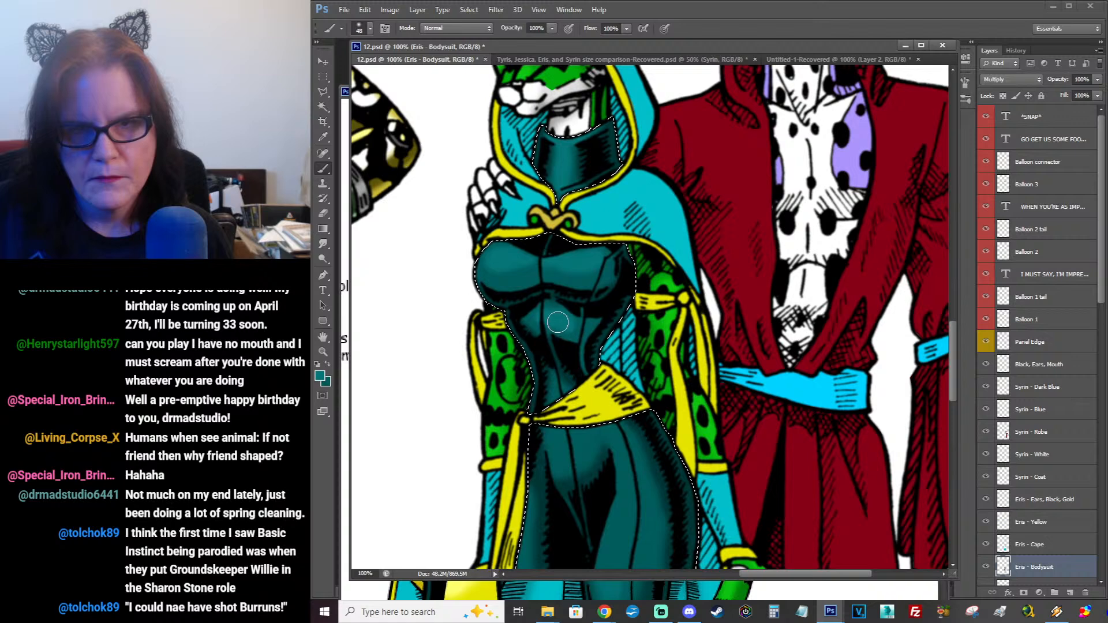
drag(673, 353, 600, 283)
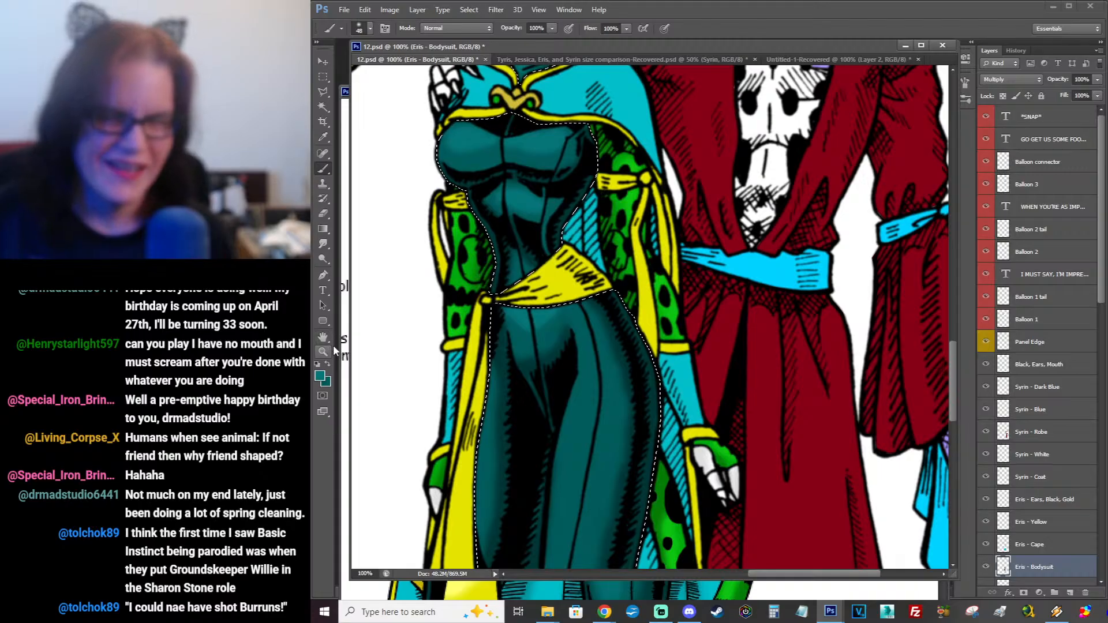
Step: Undo the last thigh highlight and repaint it down the front leg with a 100 px brush at 0% hardness
drag(717, 366, 694, 223)
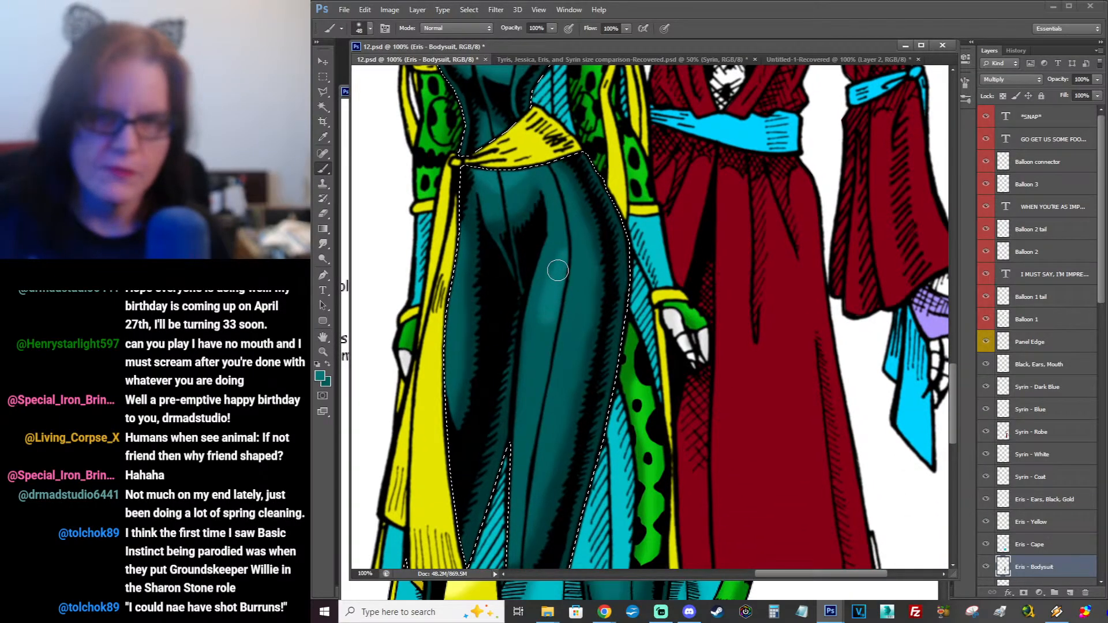
key(ctrl+z)
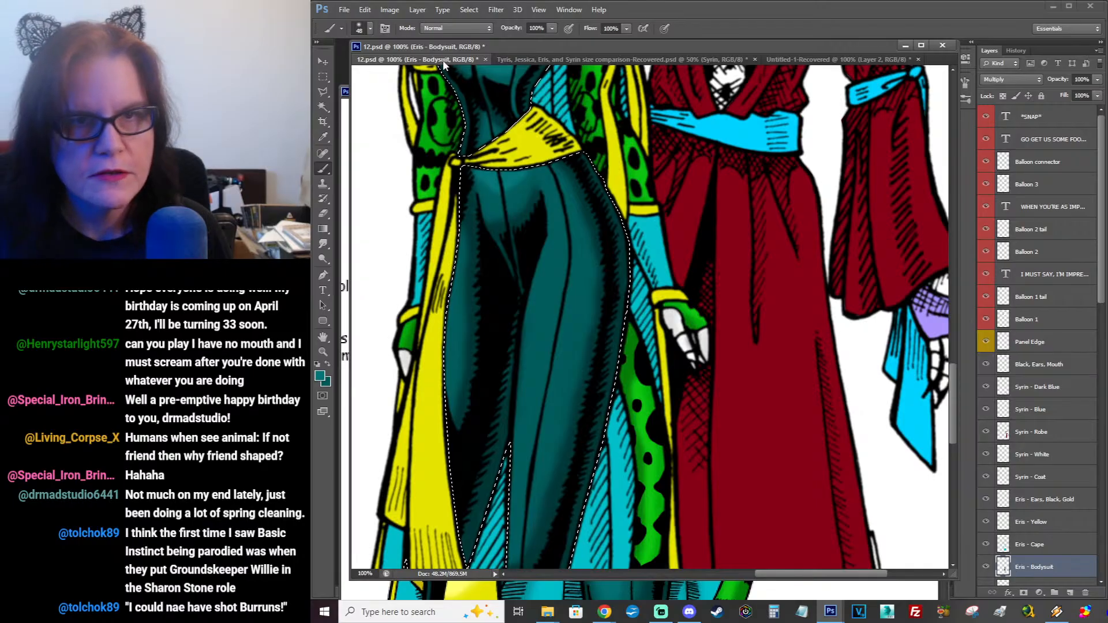
click(370, 28)
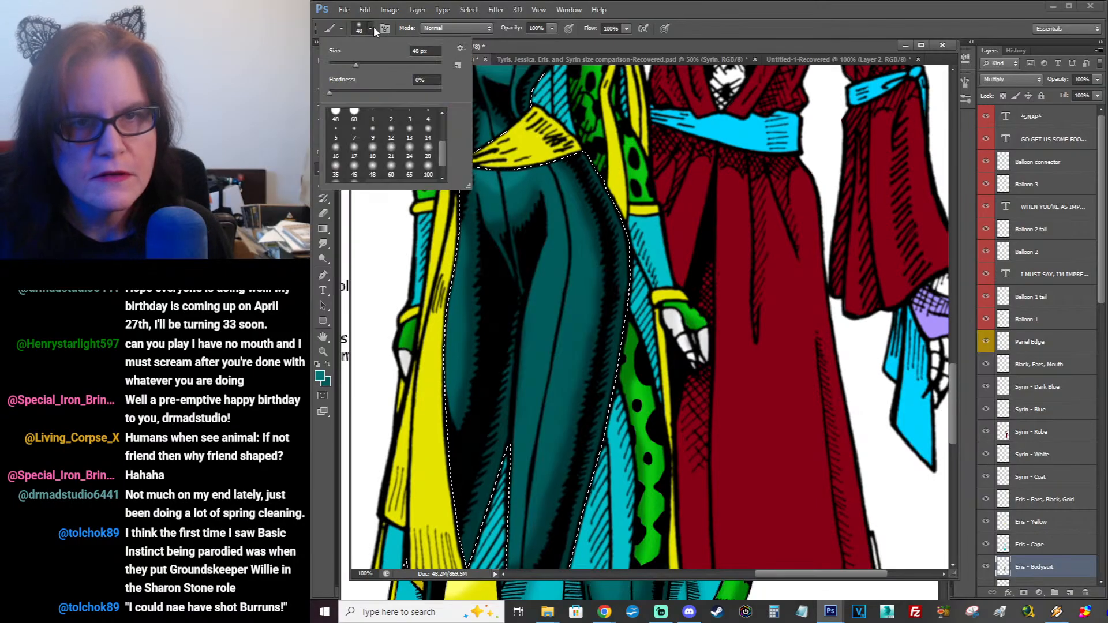
click(428, 169)
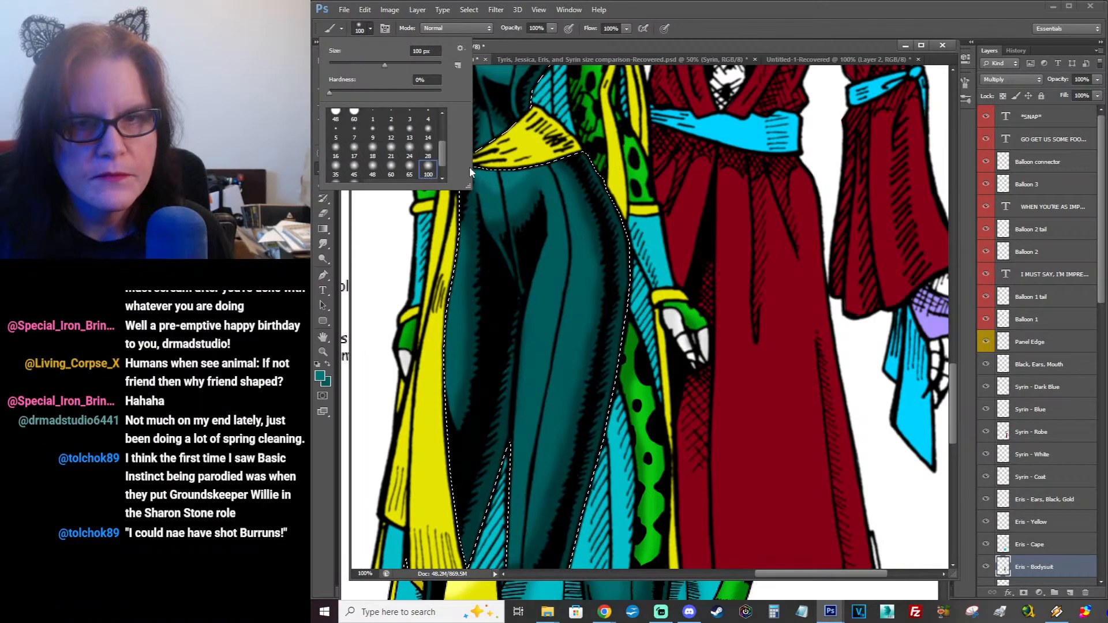
click(557, 269)
mouse_move(548, 301)
mouse_down()
mouse_move(531, 463)
mouse_move(558, 260)
mouse_move(545, 337)
mouse_up()
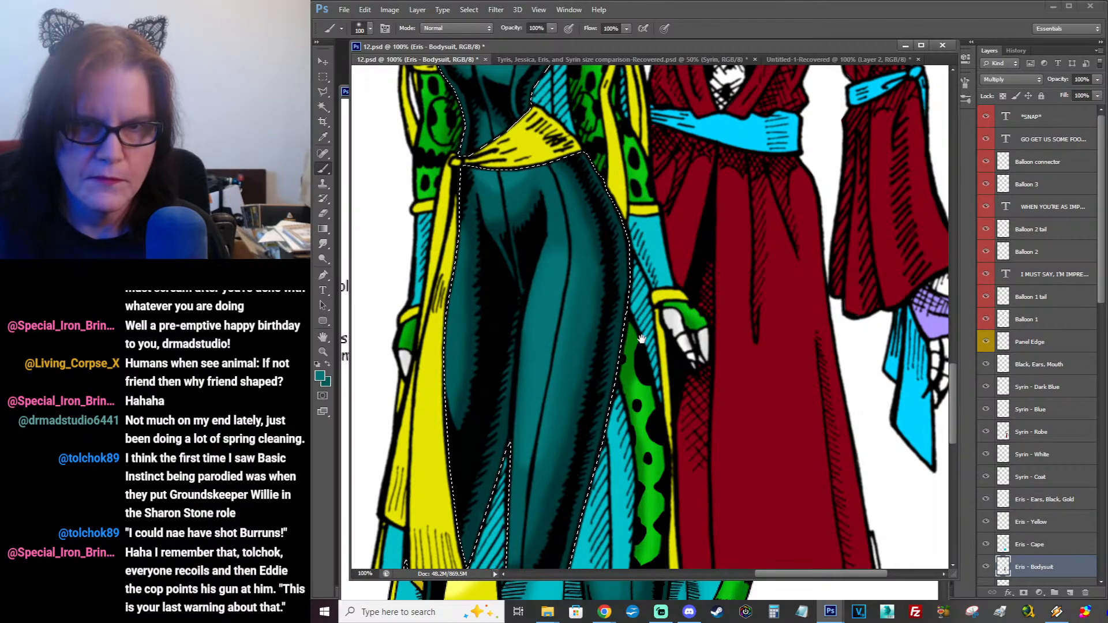
drag(628, 338, 638, 277)
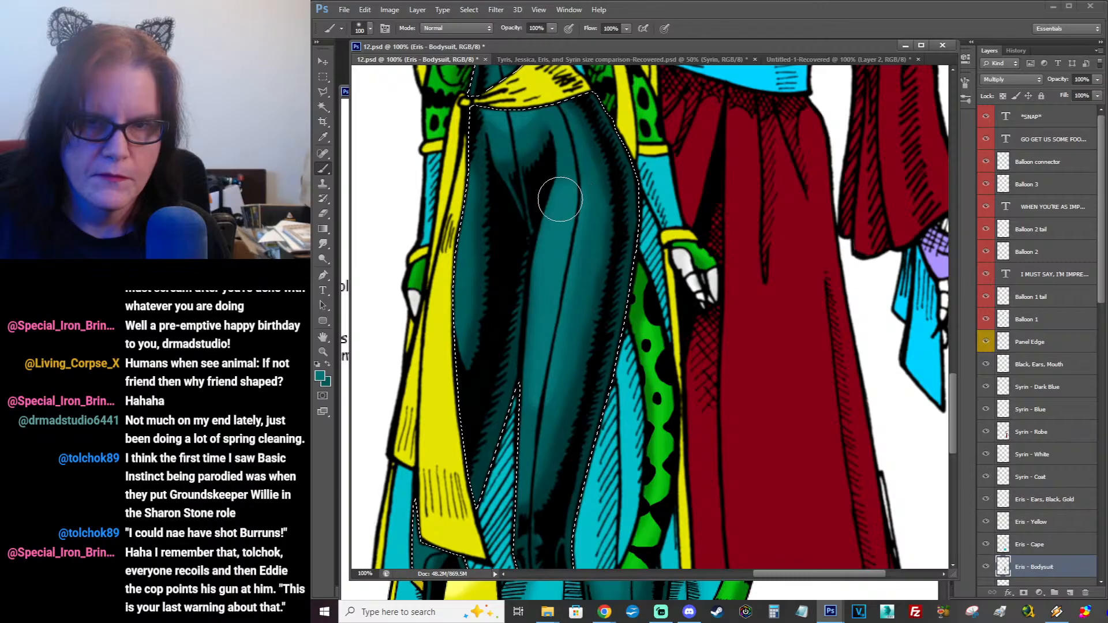
Step: Blend the highlight edges along the front leg with the Smudge tool at 30% strength
click(323, 244)
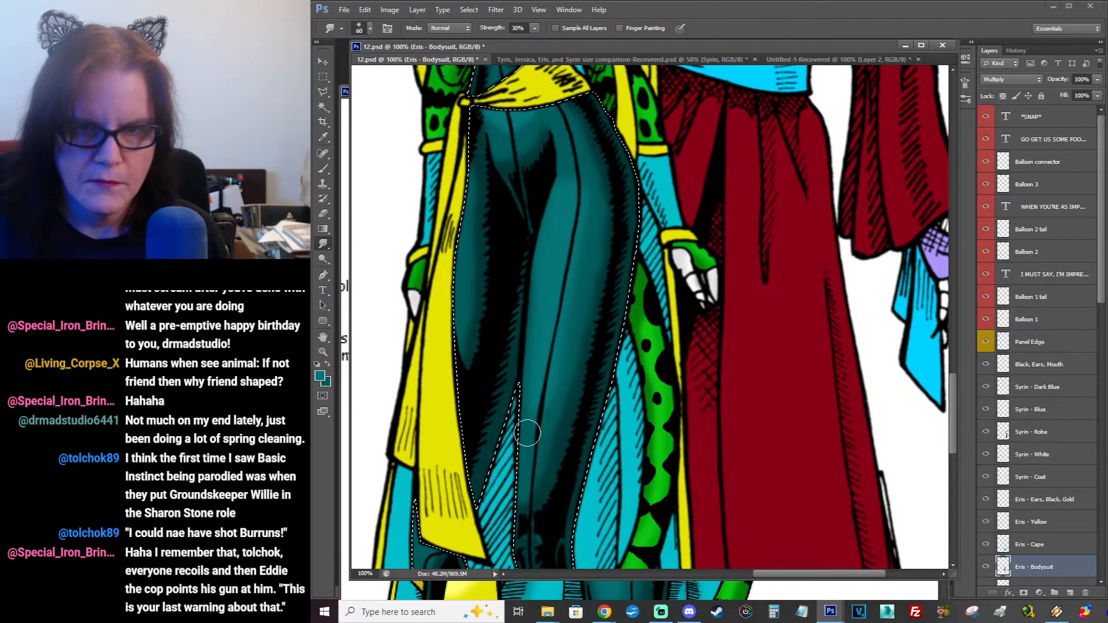
drag(527, 433, 555, 391)
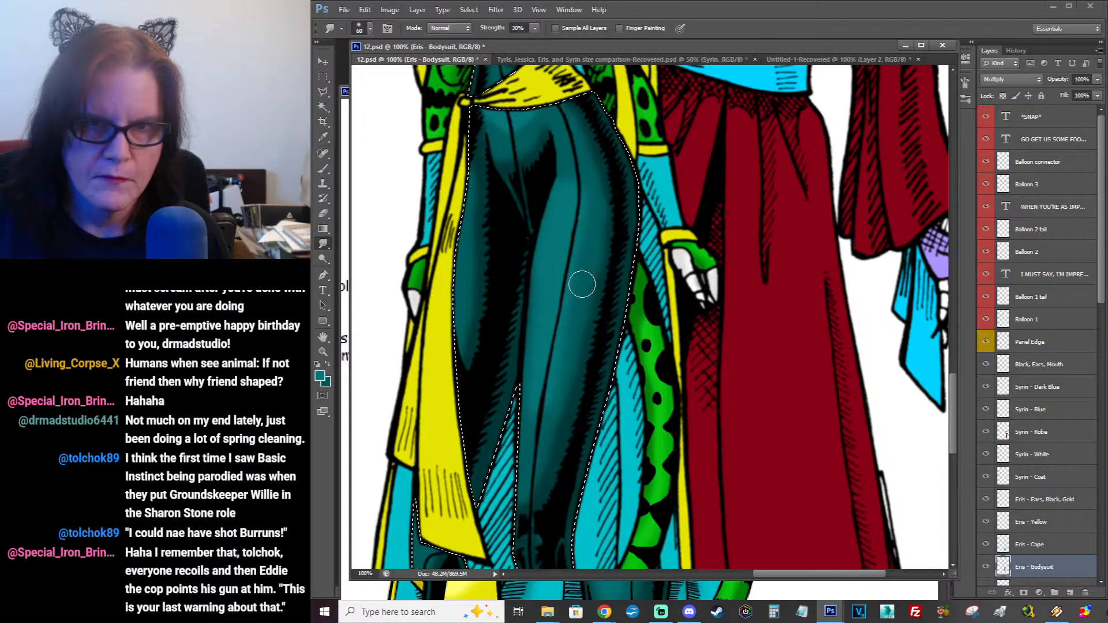
drag(583, 284, 641, 237)
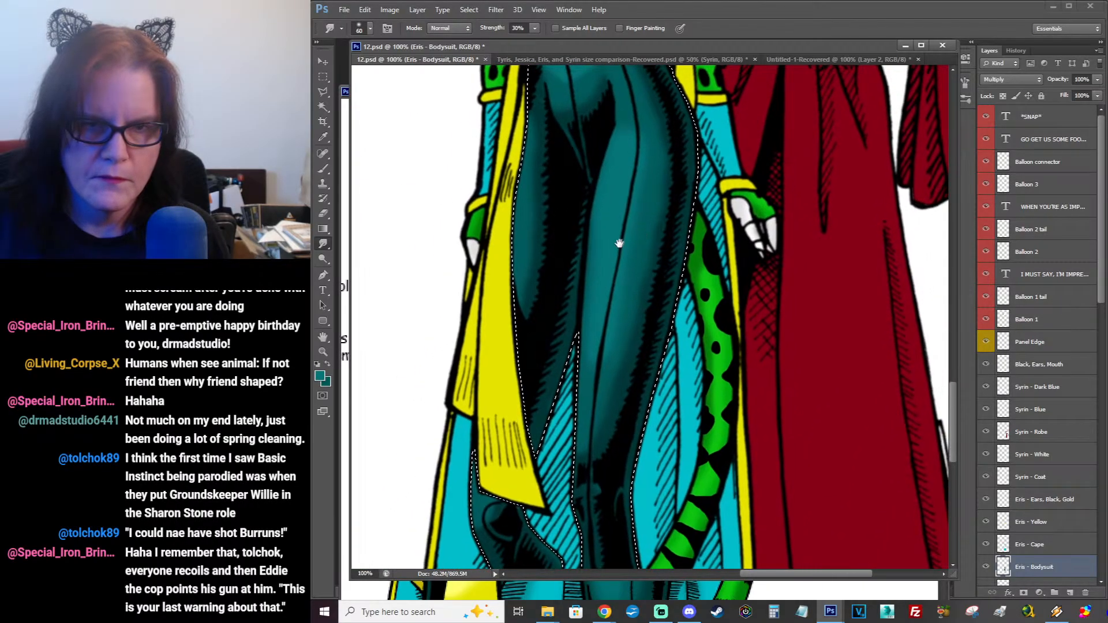
click(323, 168)
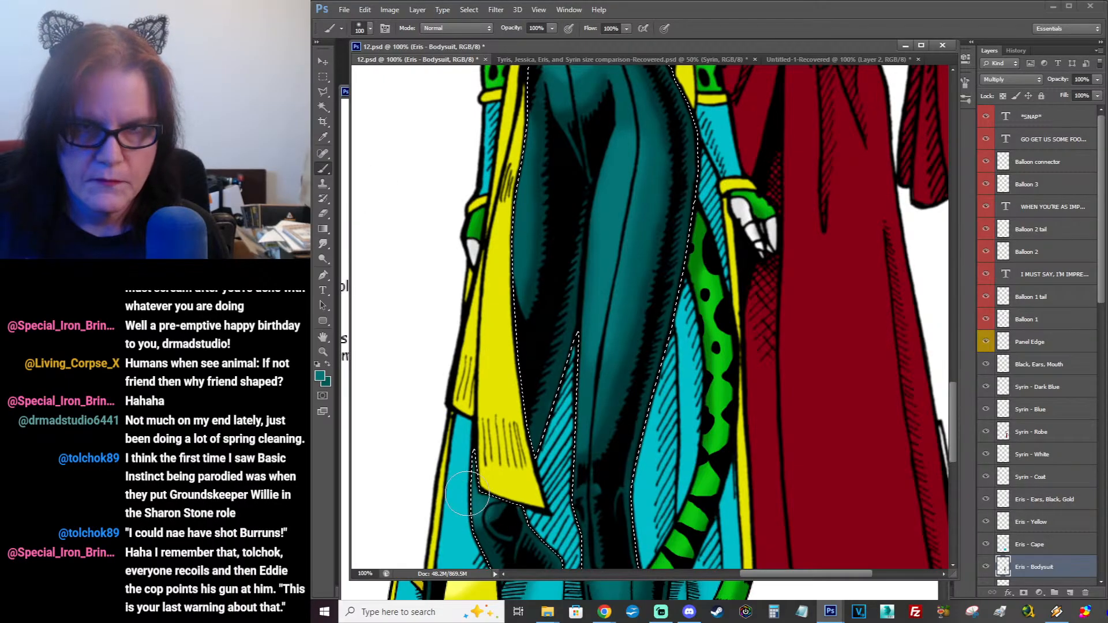
Step: Deselect the bodysuit, review the figure at 50% zoom and save 12.psd
drag(675, 245, 636, 432)
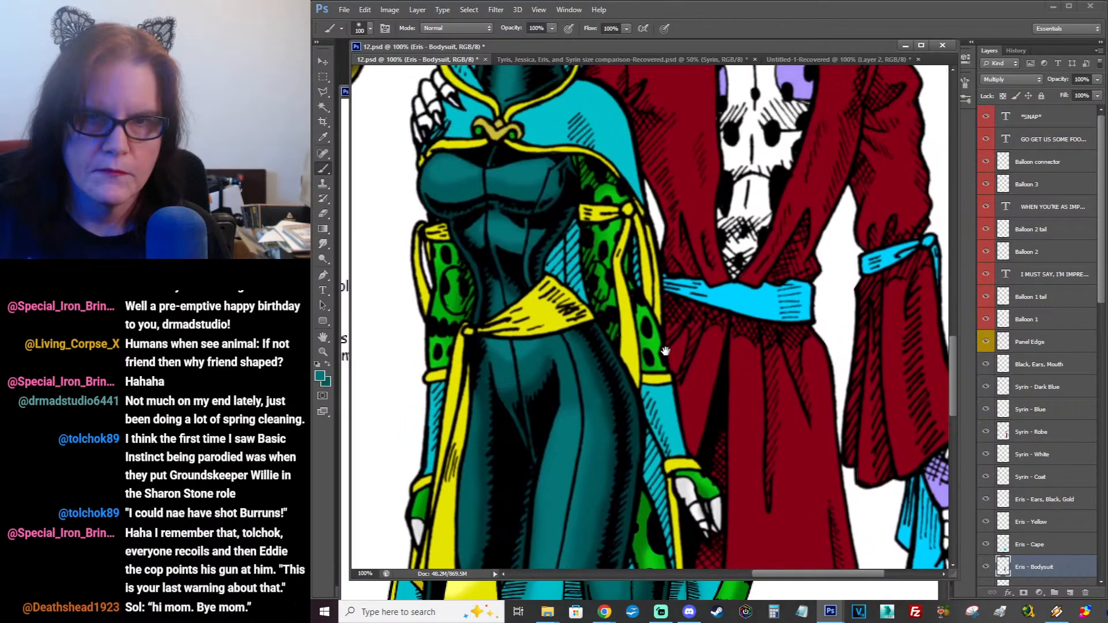
click(323, 77)
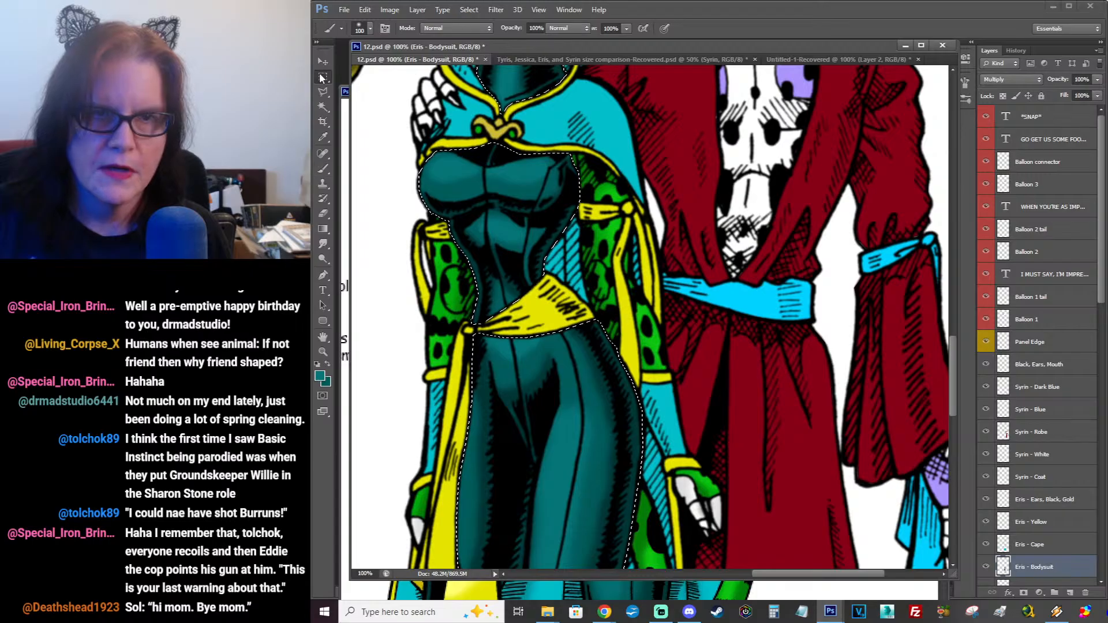
key(ctrl+d)
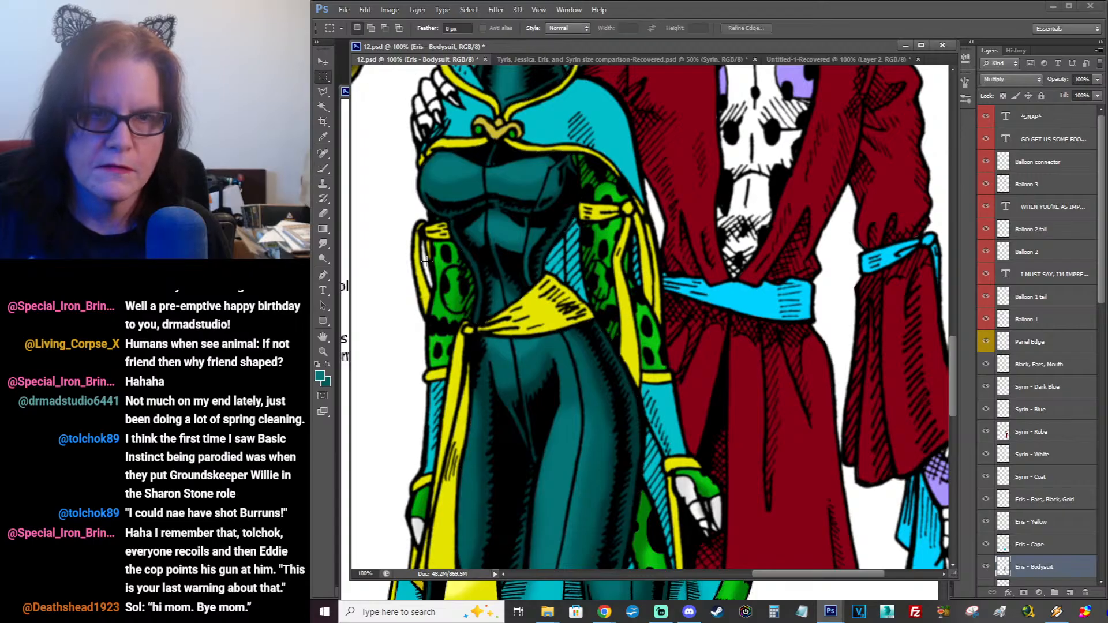
click(324, 351)
alt+click(502, 354)
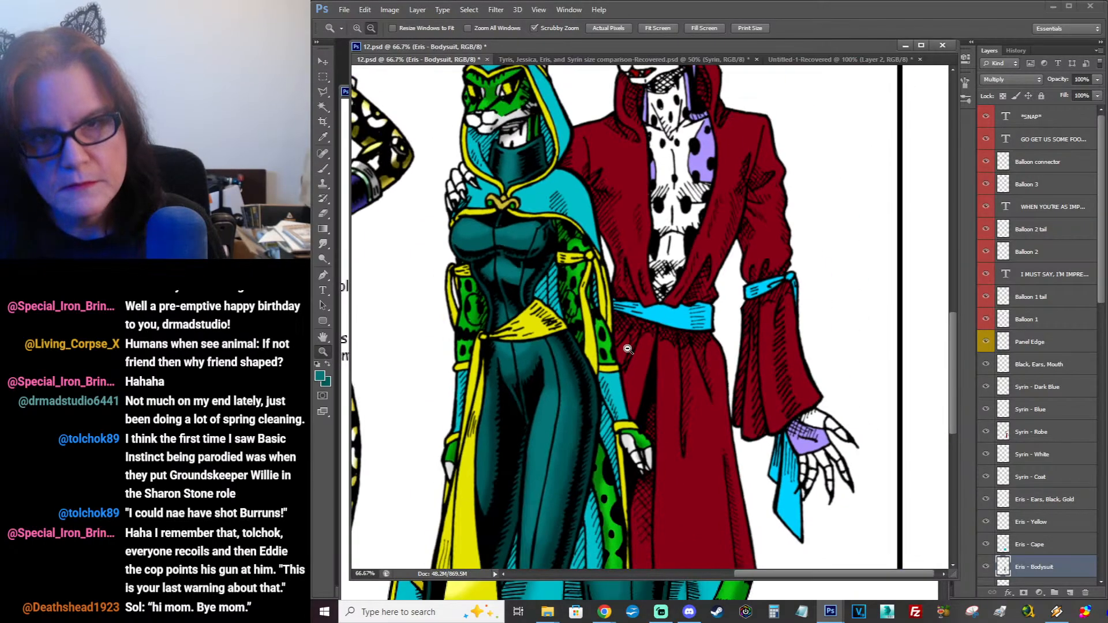
alt+click(733, 362)
drag(733, 362, 771, 317)
key(ctrl+s)
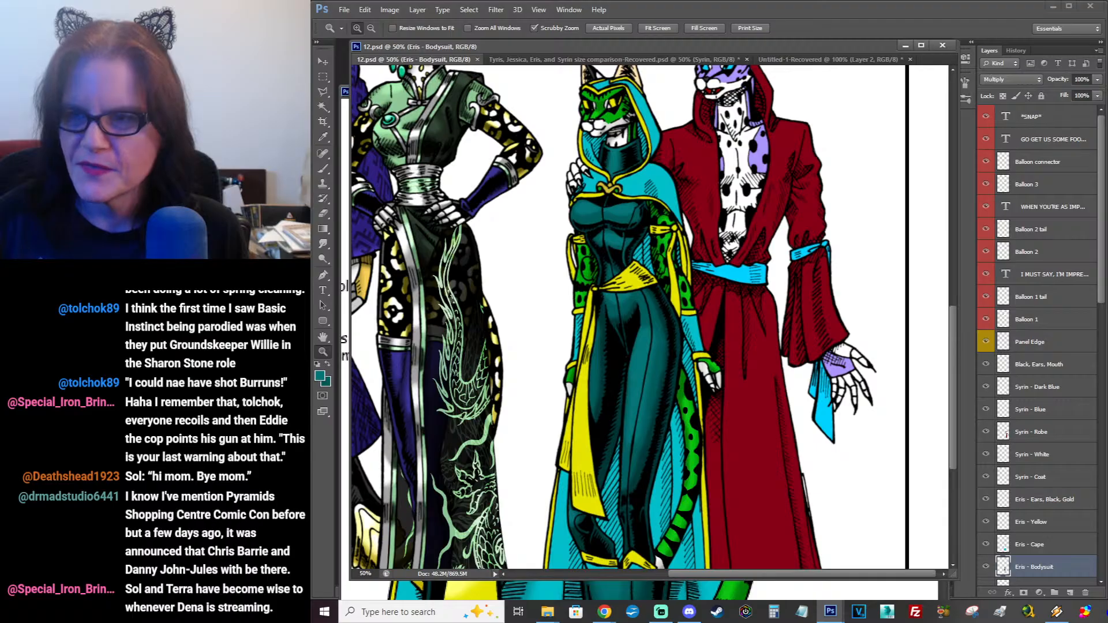
key(alt+Tab)
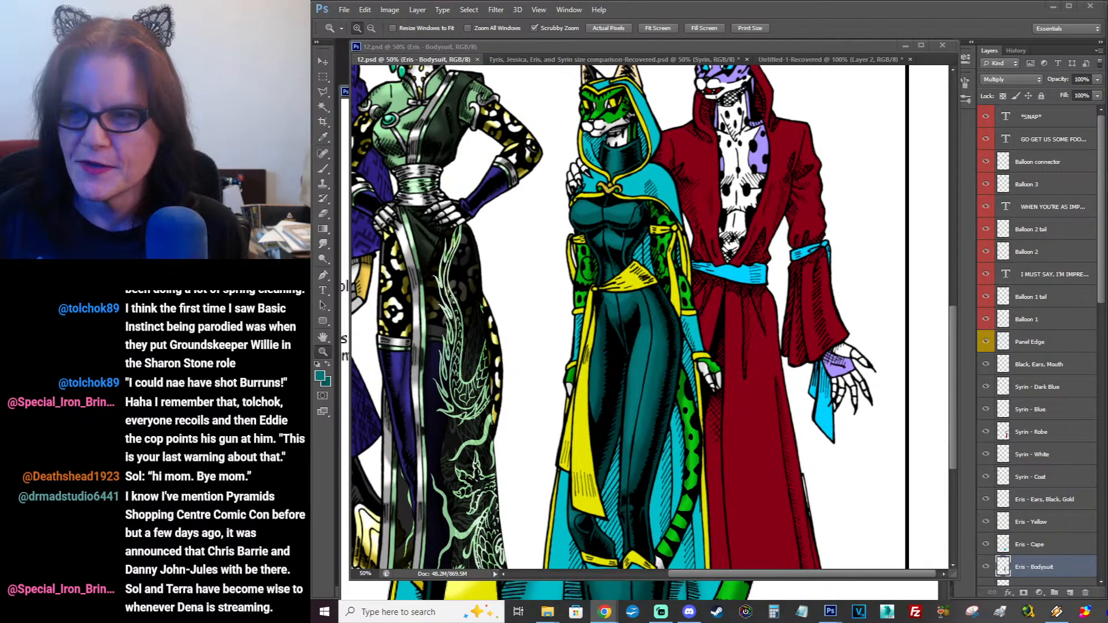
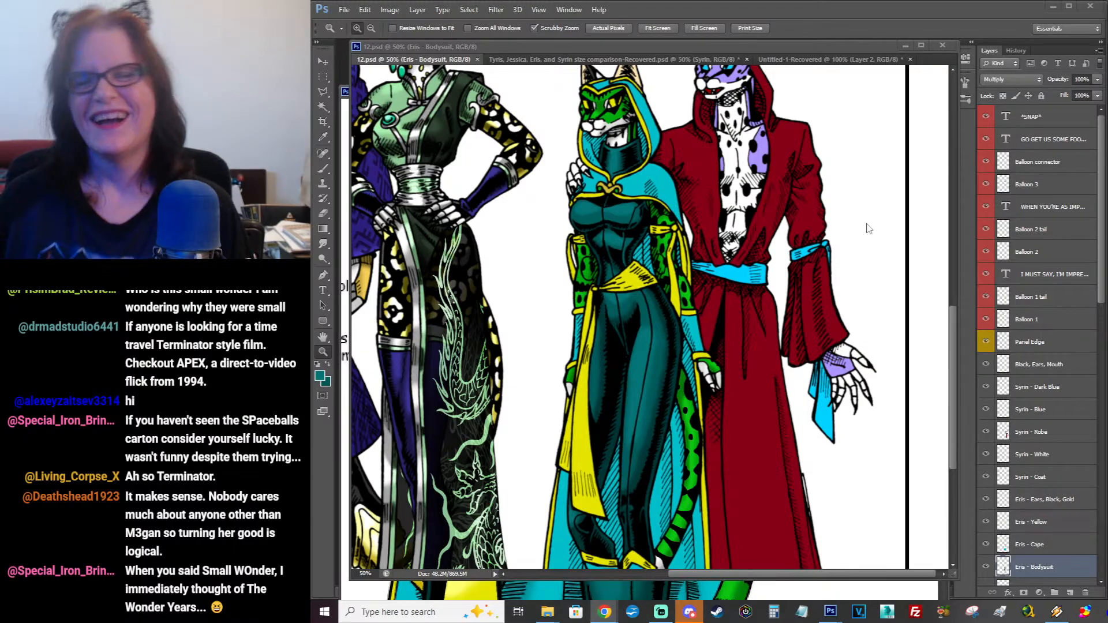
Step: Make the Eris - Cape layer active and load its painted area as a selection
click(1009, 545)
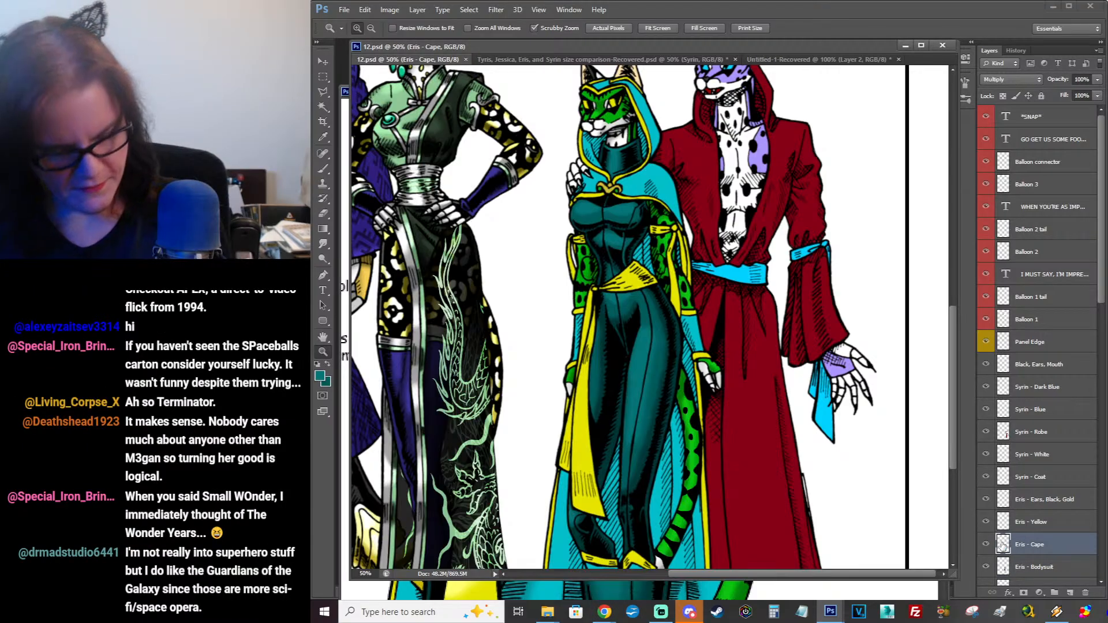
ctrl+click(1004, 545)
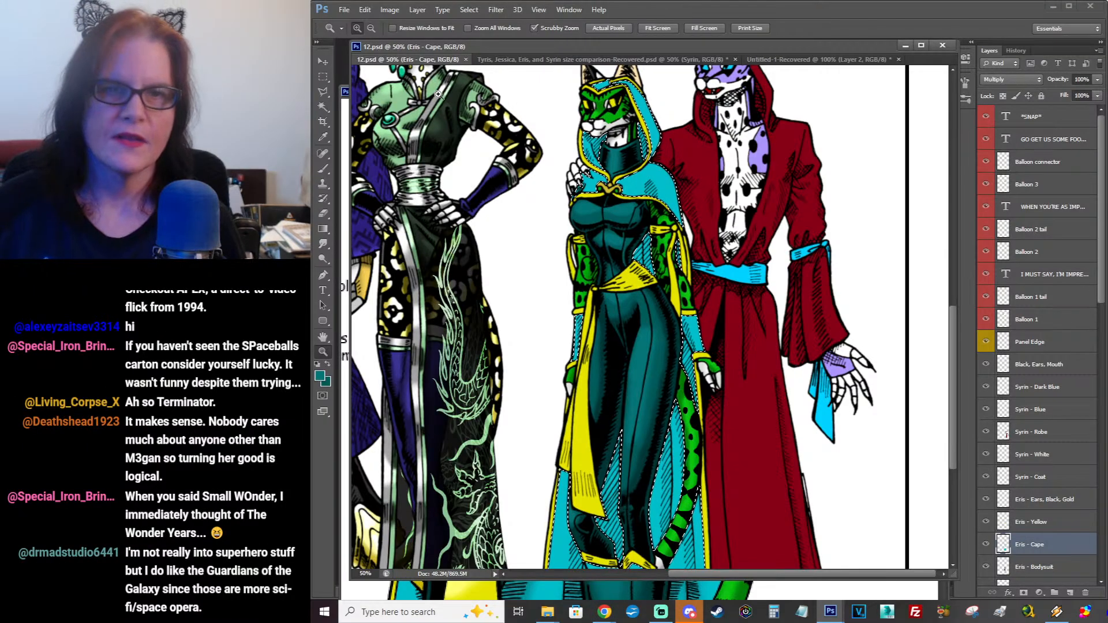
Step: From Eris.jpg's cyan row, sample the middle swatch as background colour and the darkest as foreground colour, then return to 12.psd
click(344, 166)
drag(788, 201, 743, 402)
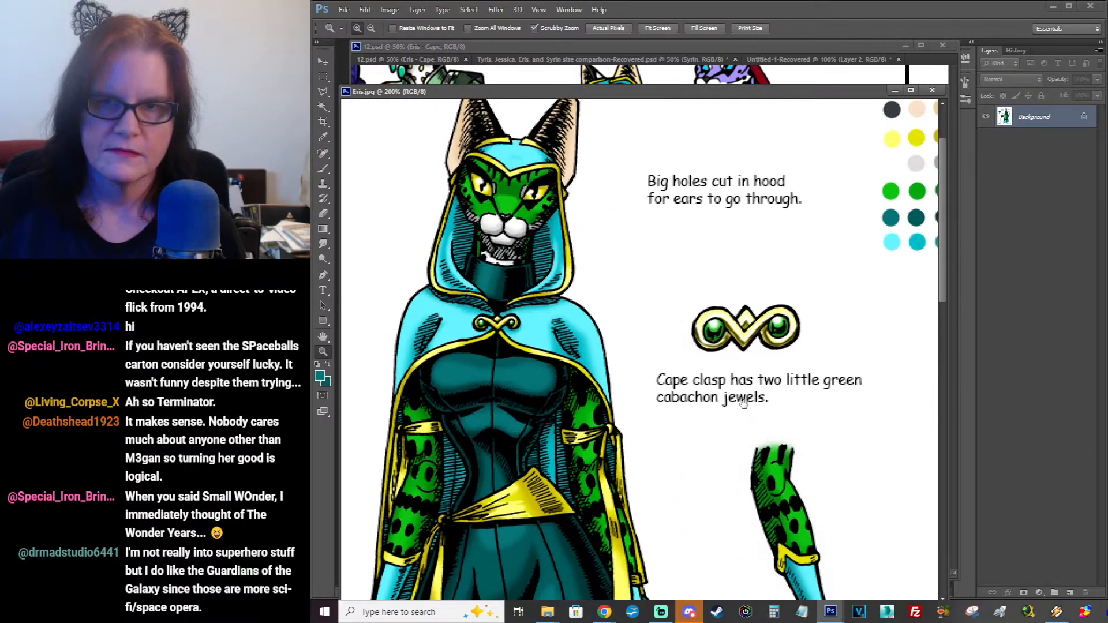
drag(804, 294, 746, 348)
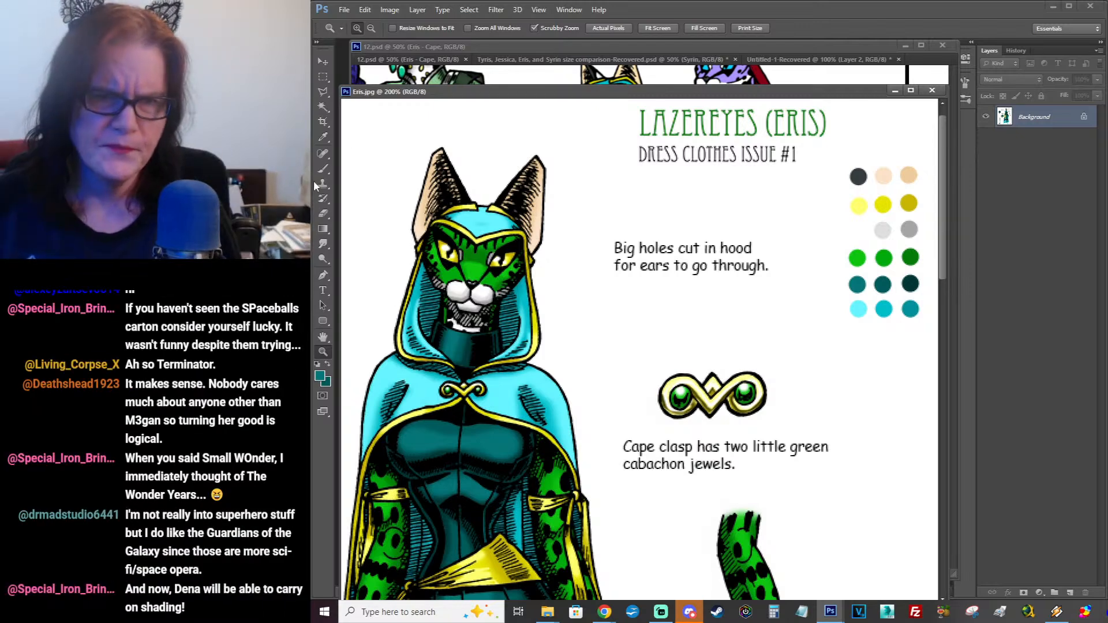
click(323, 138)
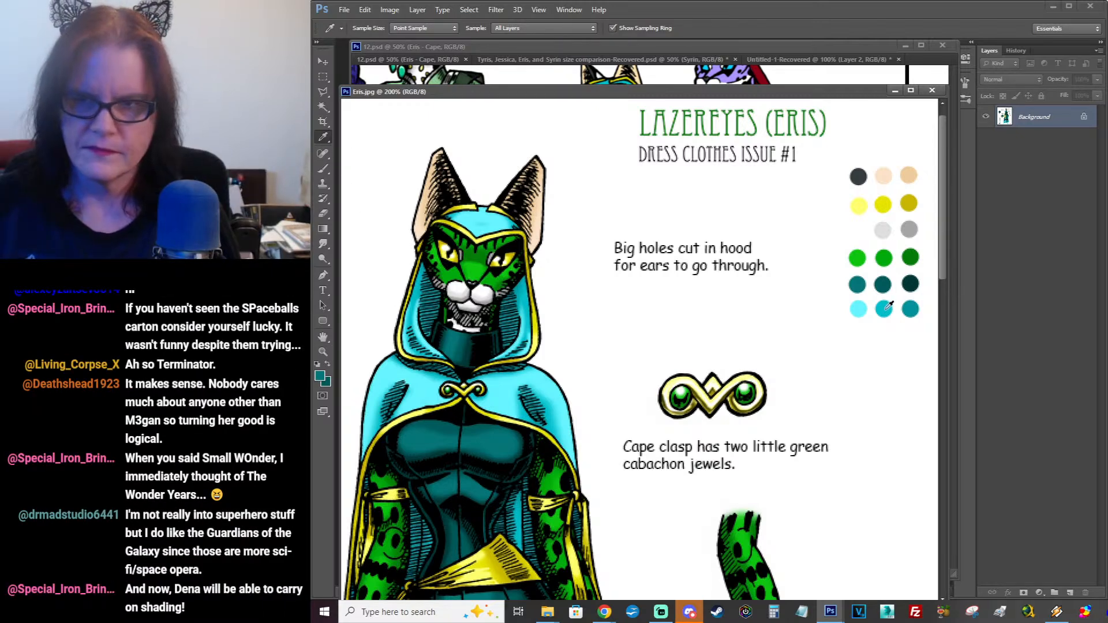
click(884, 310)
click(328, 364)
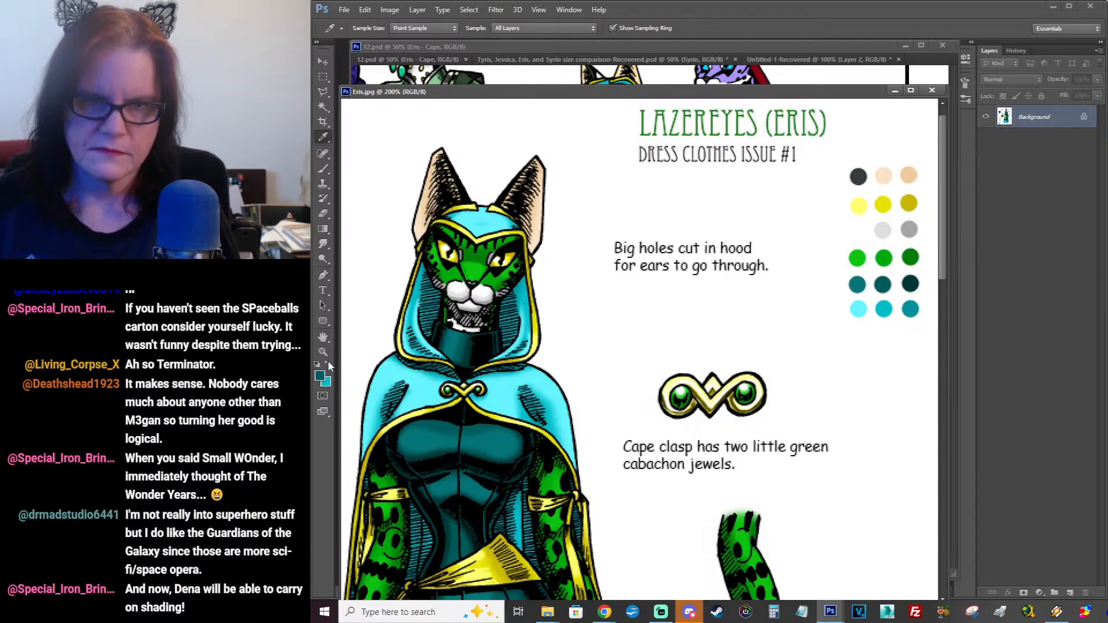
click(913, 308)
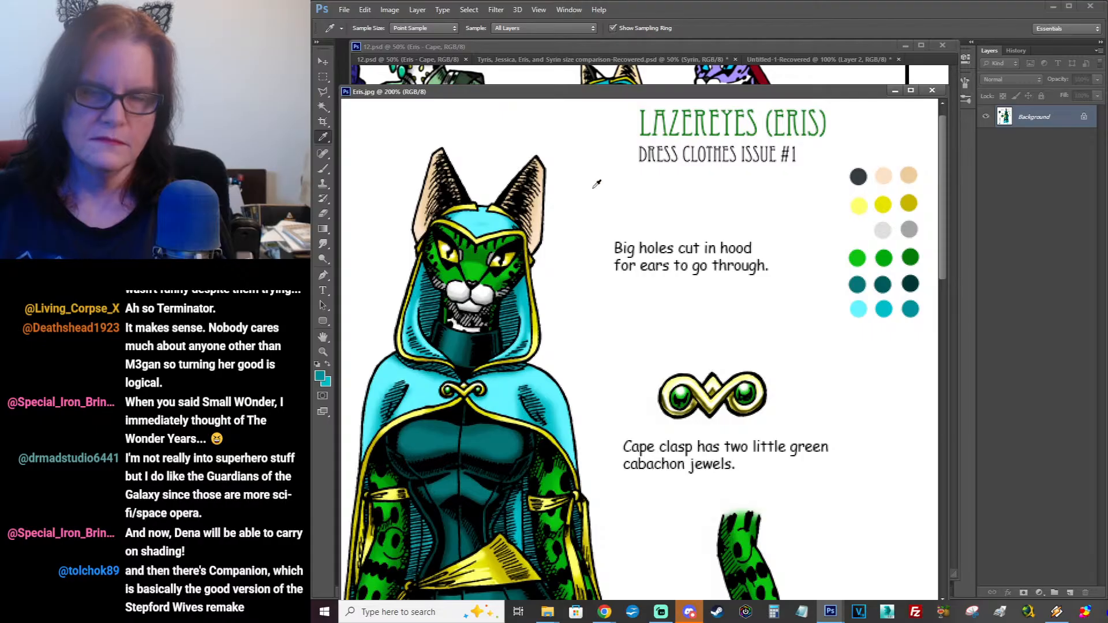
click(663, 44)
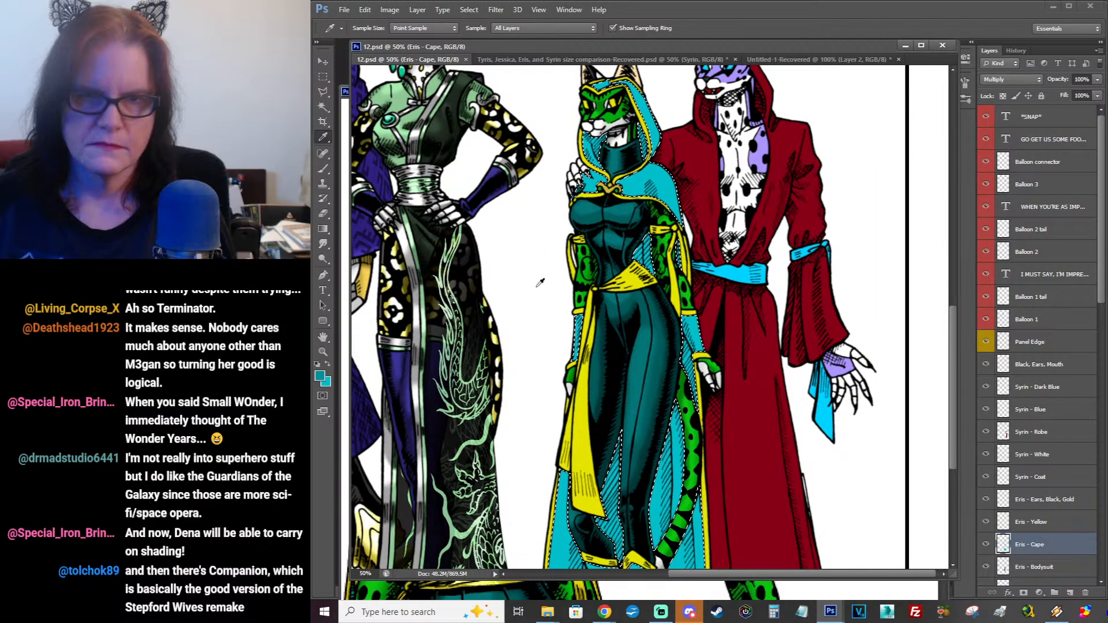
Step: Zoom to 66.7% and brush dark cyan shadow onto the cape area between Eris's legs with the 100 px brush
click(324, 352)
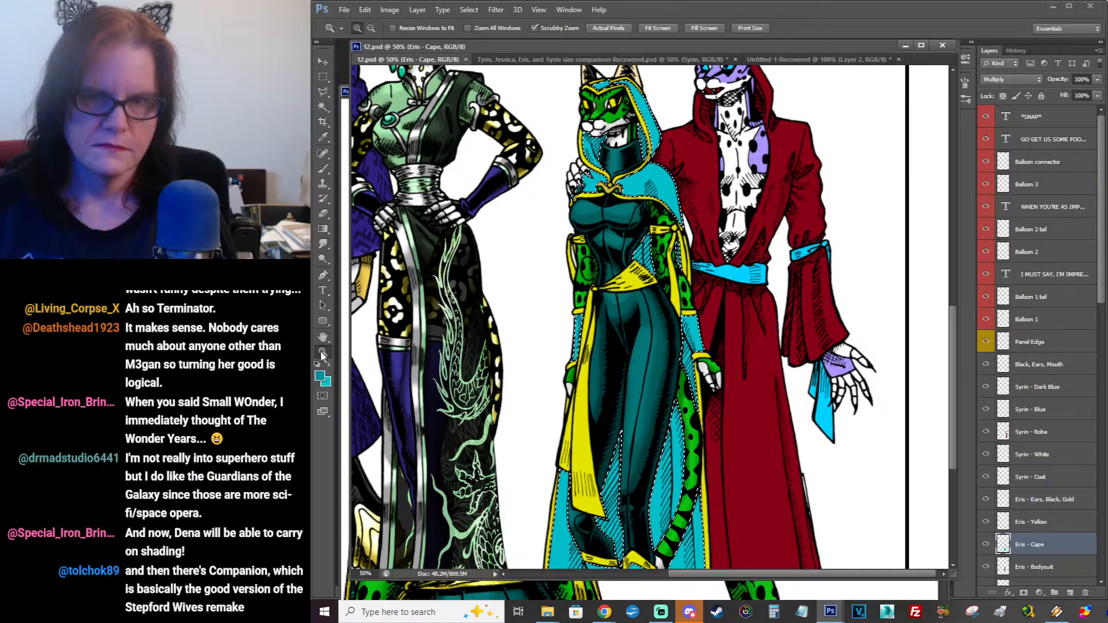
click(635, 207)
scroll(404, 243, down, 3)
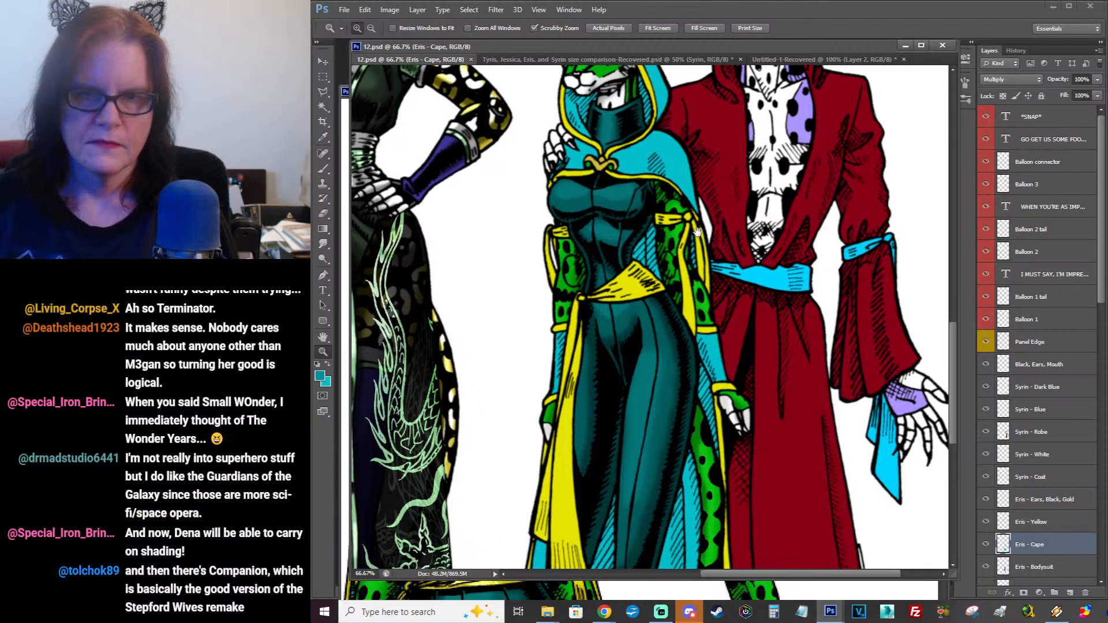
click(325, 169)
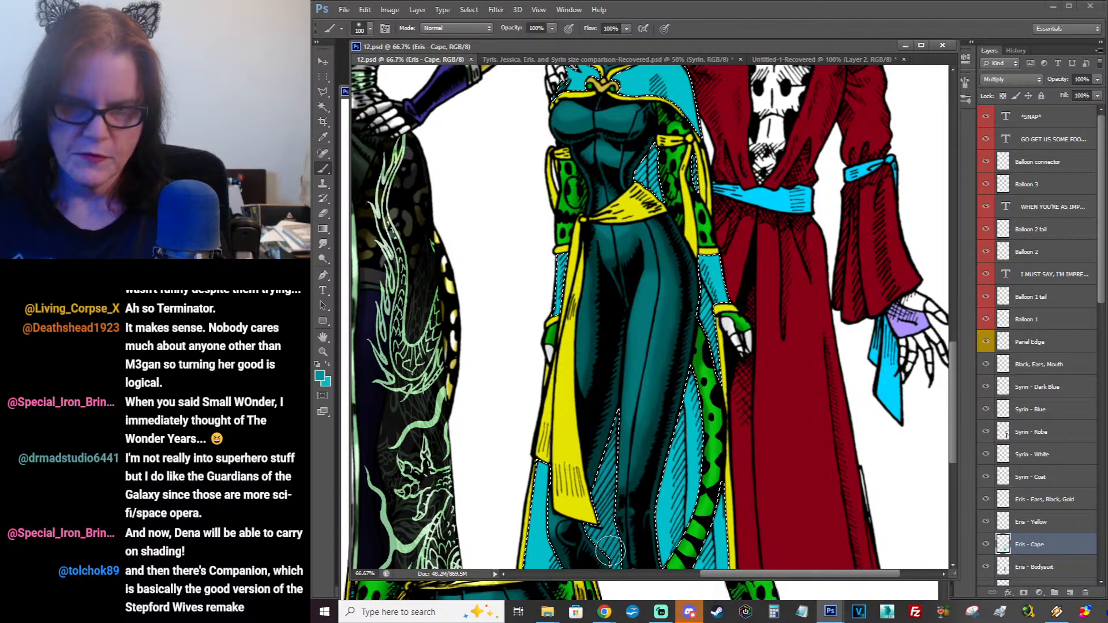
drag(611, 551, 614, 562)
mouse_move(634, 482)
mouse_down()
mouse_move(603, 273)
mouse_move(617, 225)
mouse_up()
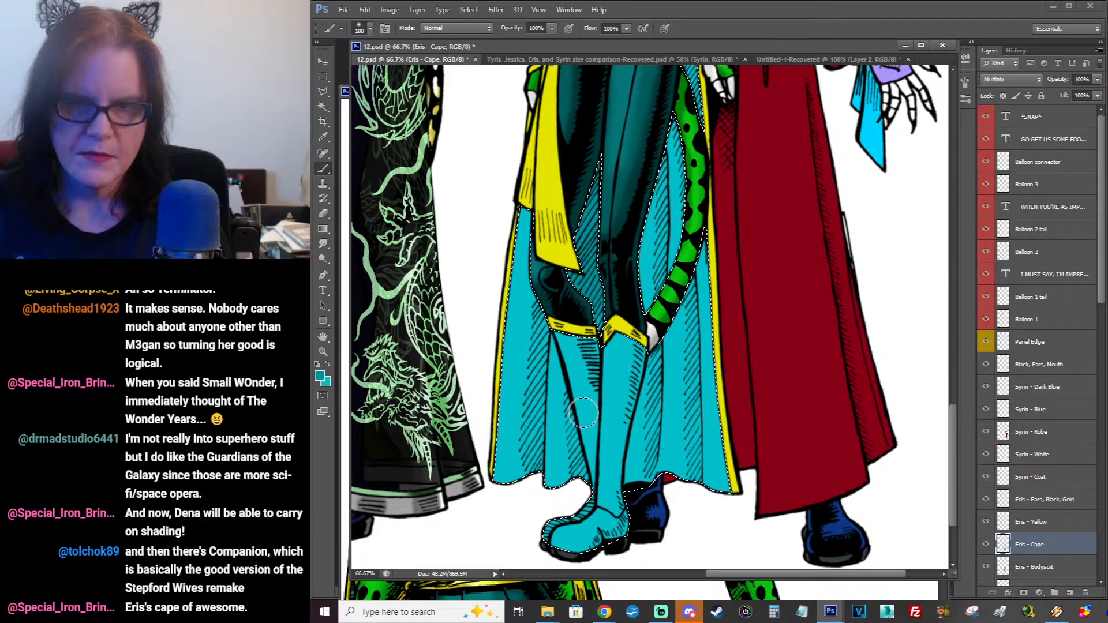
Step: Shade the lower cape folds behind and beside the boots in dark cyan, using the base cyan for touch-ups
drag(572, 400, 587, 449)
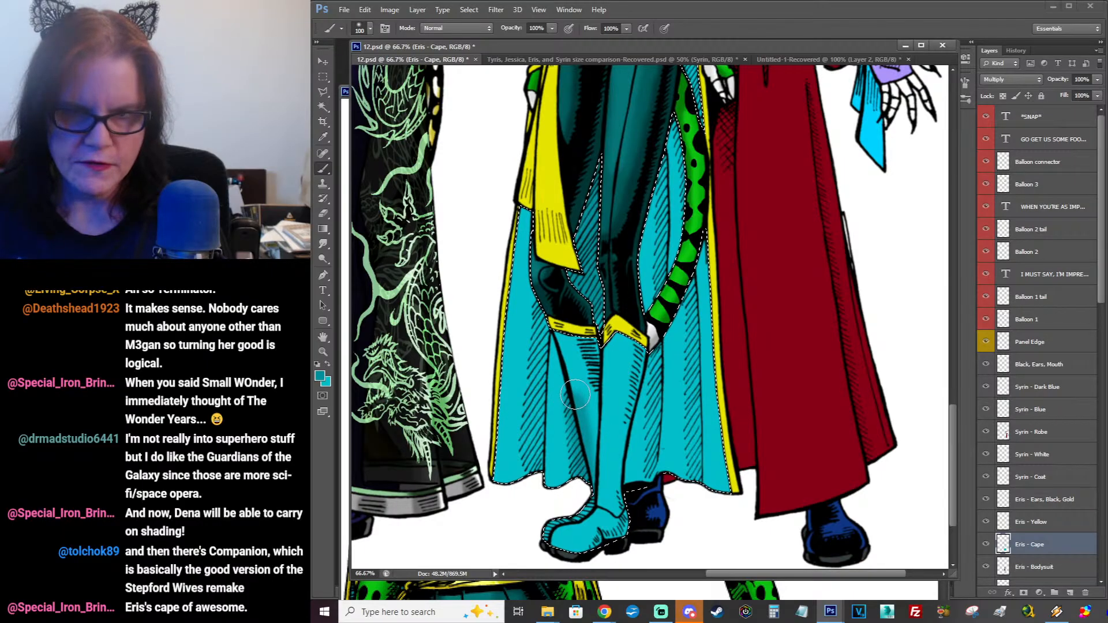
drag(575, 395, 583, 453)
drag(573, 380, 579, 439)
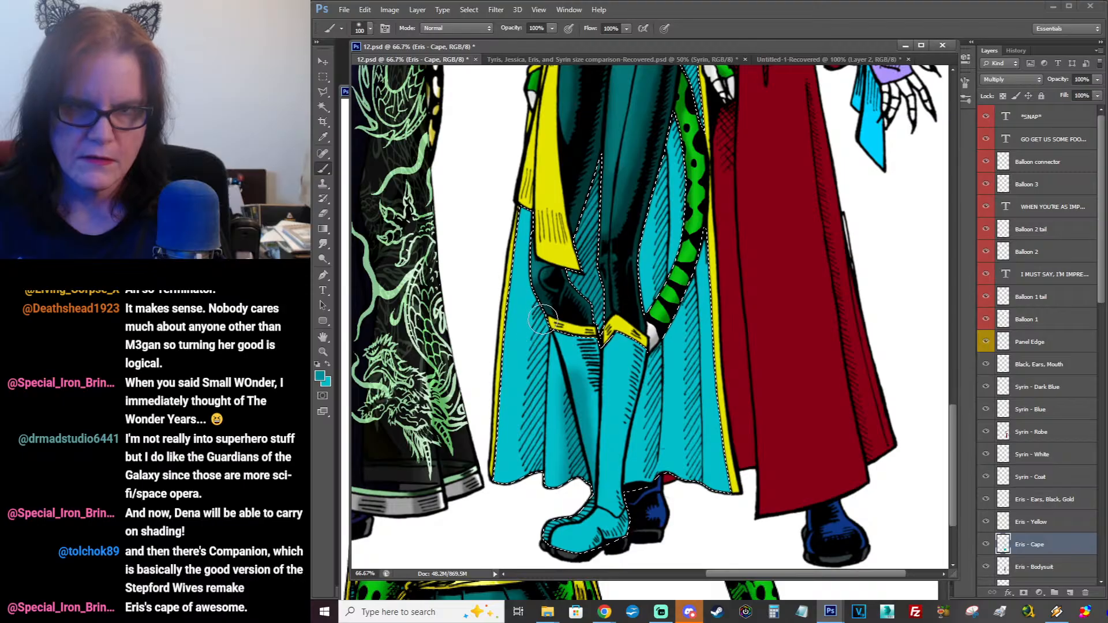
drag(543, 319, 539, 424)
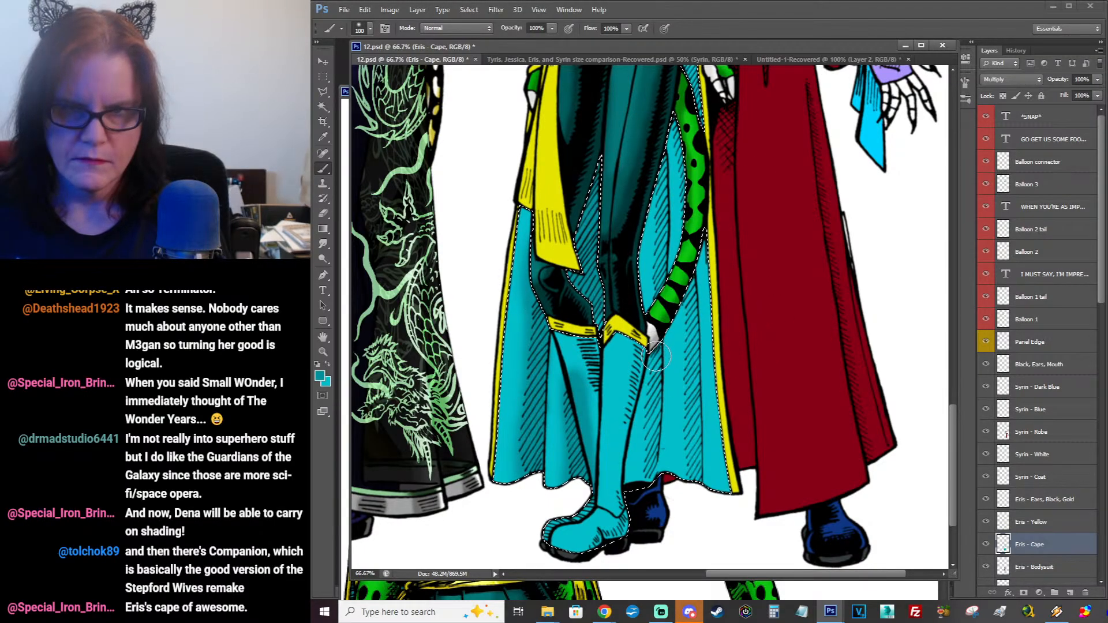
mouse_move(656, 348)
mouse_down()
mouse_move(646, 480)
mouse_move(648, 353)
mouse_move(661, 340)
mouse_move(666, 249)
mouse_up()
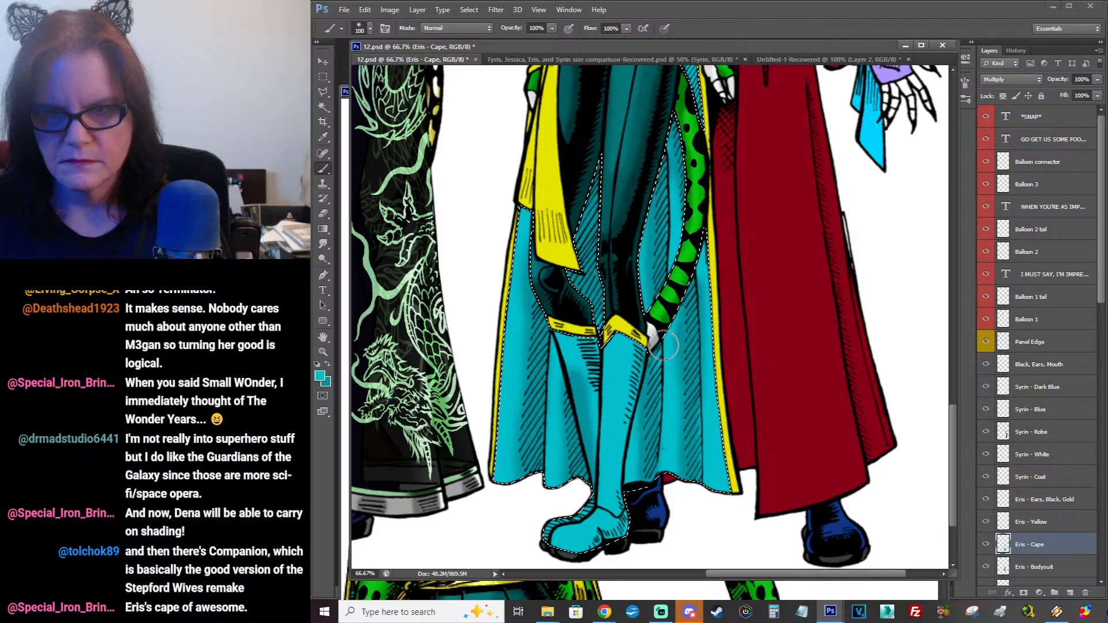
Step: Shade the hood, shoulder cape and sleeves in dark cyan, using a soft 60 px brush for the smaller areas
click(331, 368)
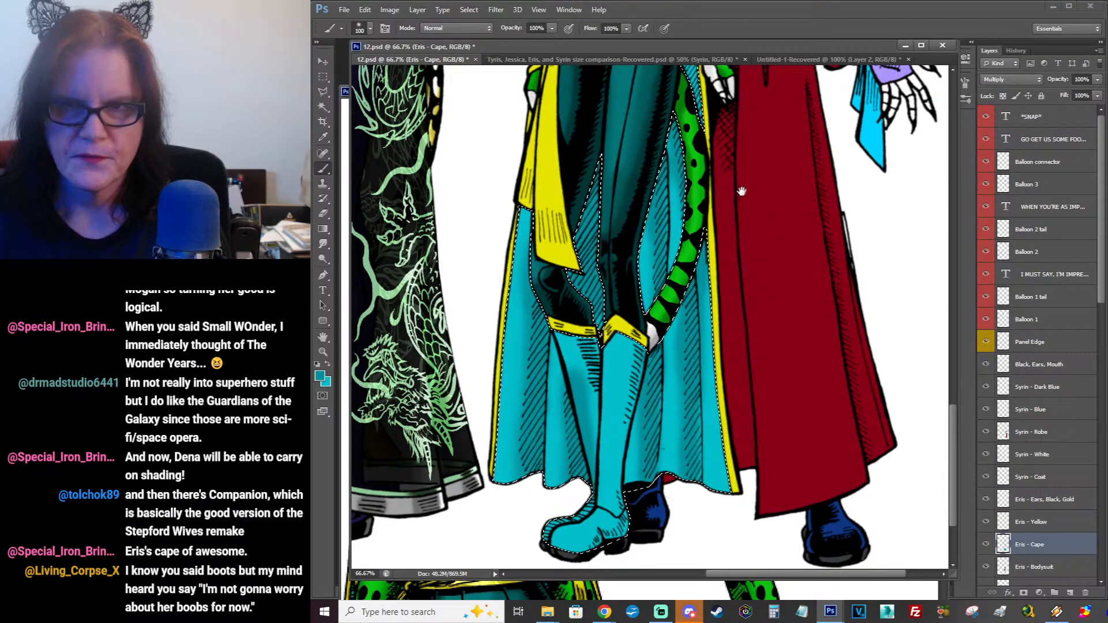
scroll(743, 188, up, 3)
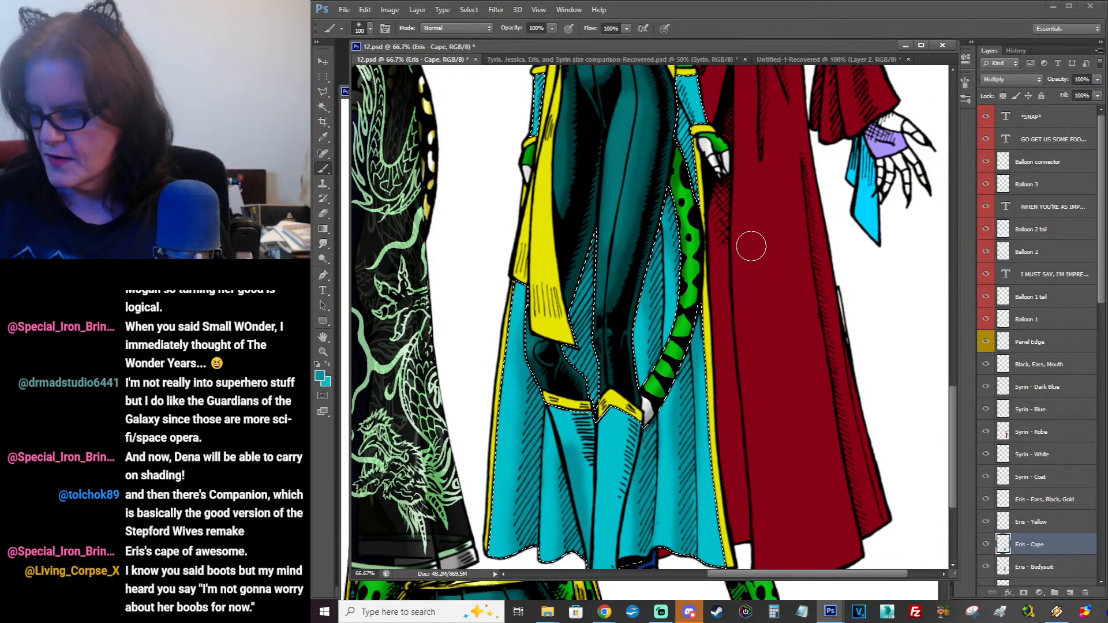
drag(777, 173, 781, 325)
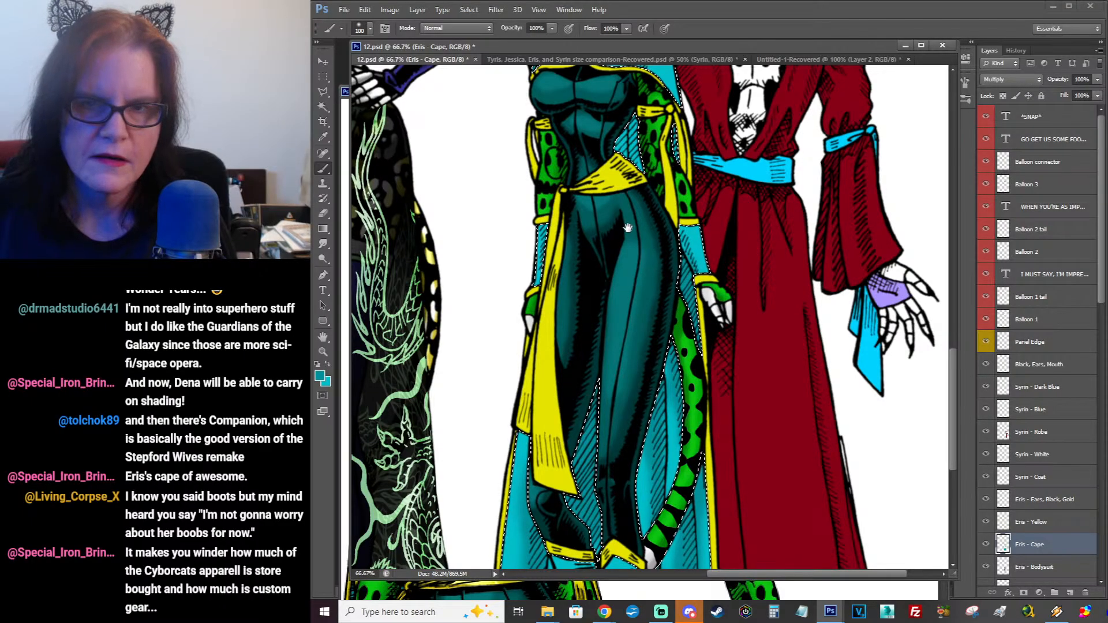
drag(627, 228, 645, 366)
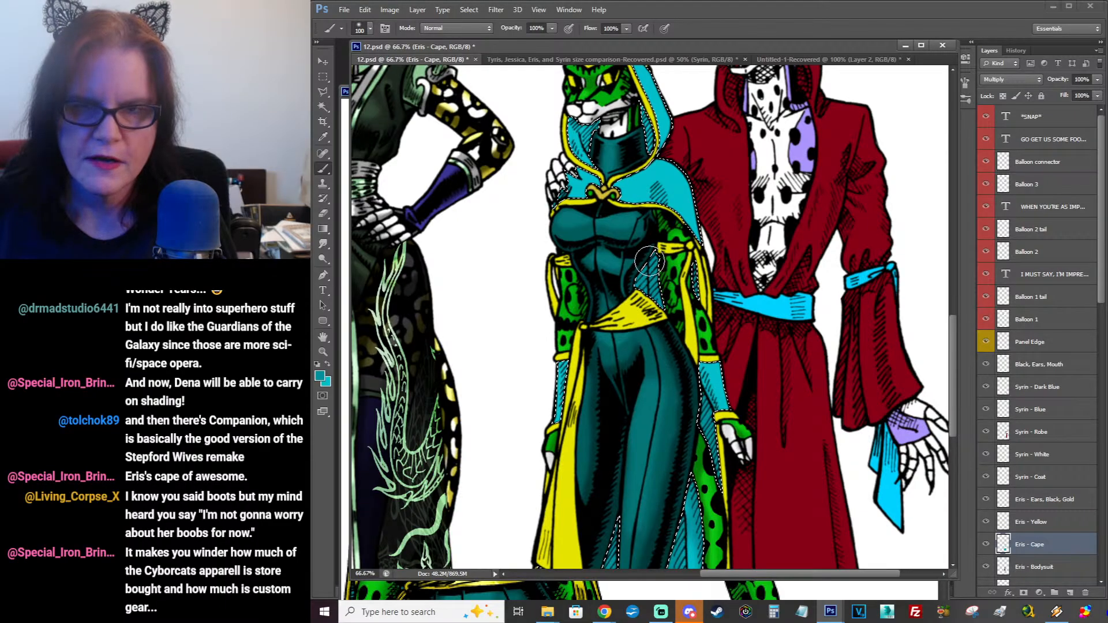
drag(670, 144, 710, 257)
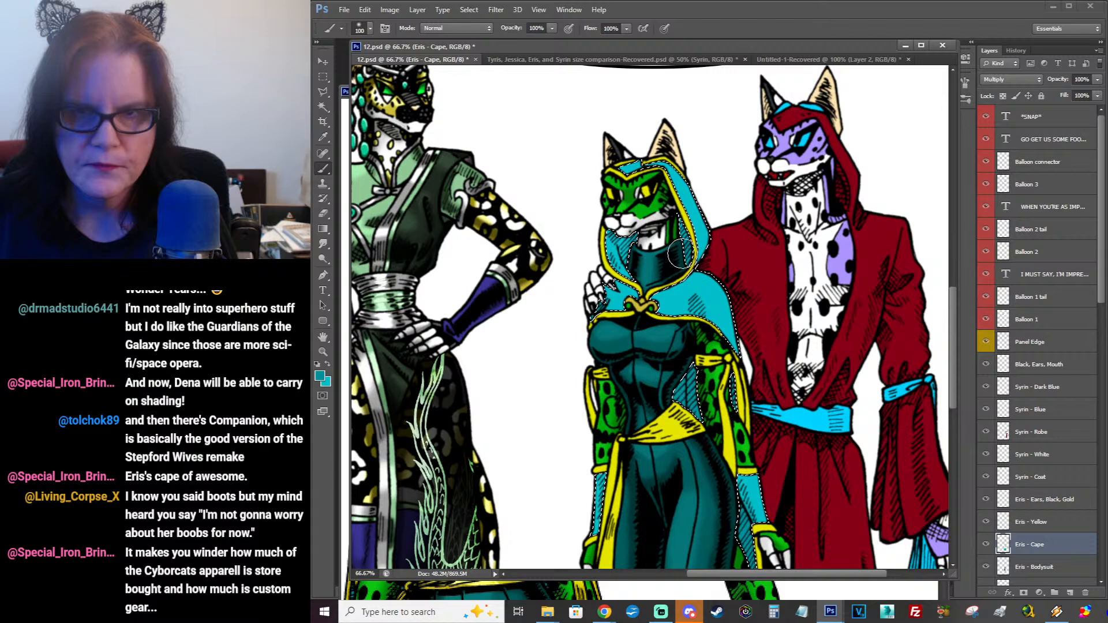
click(360, 30)
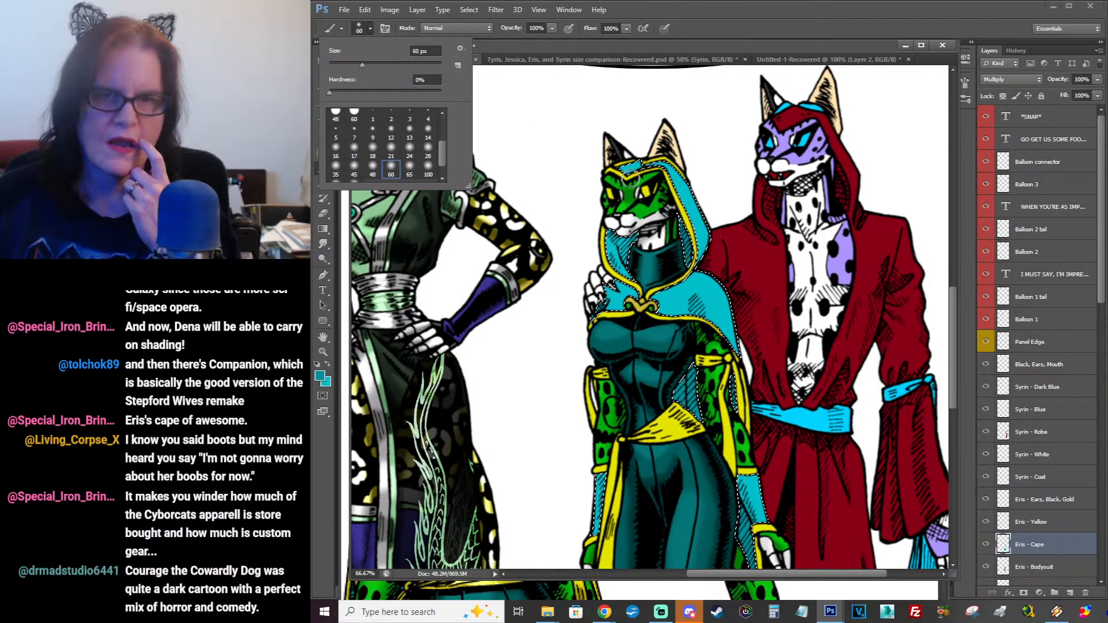
double_click(392, 173)
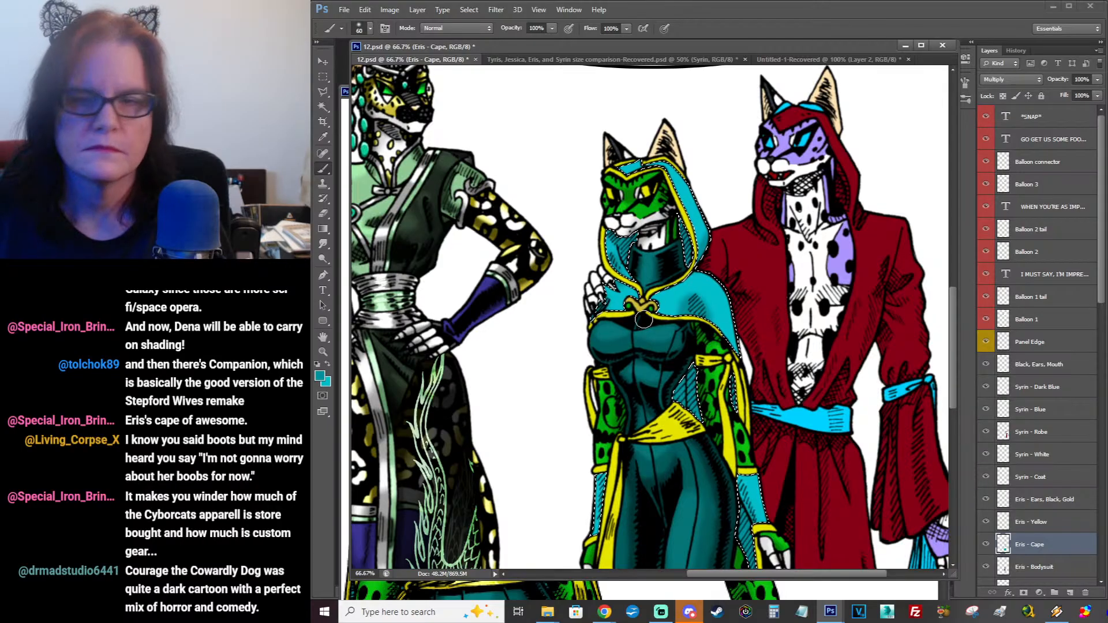
scroll(817, 338, down, 5)
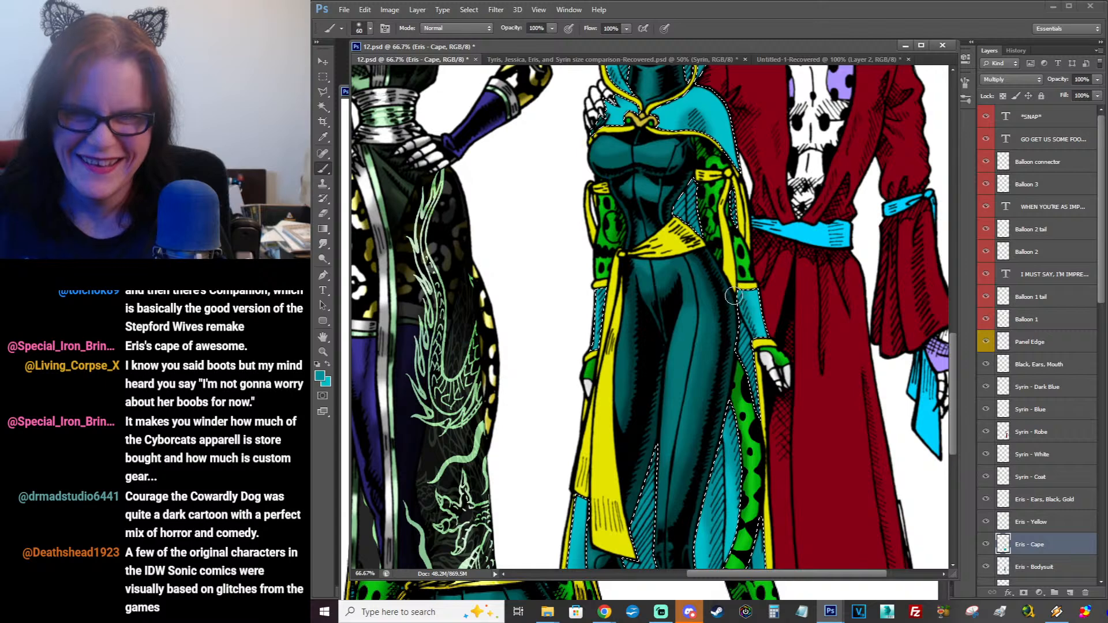
Step: Deselect the cape to check its shading without the outline, and restore the selection
key(ctrl+d)
drag(783, 379, 815, 393)
key(ctrl+shift+d)
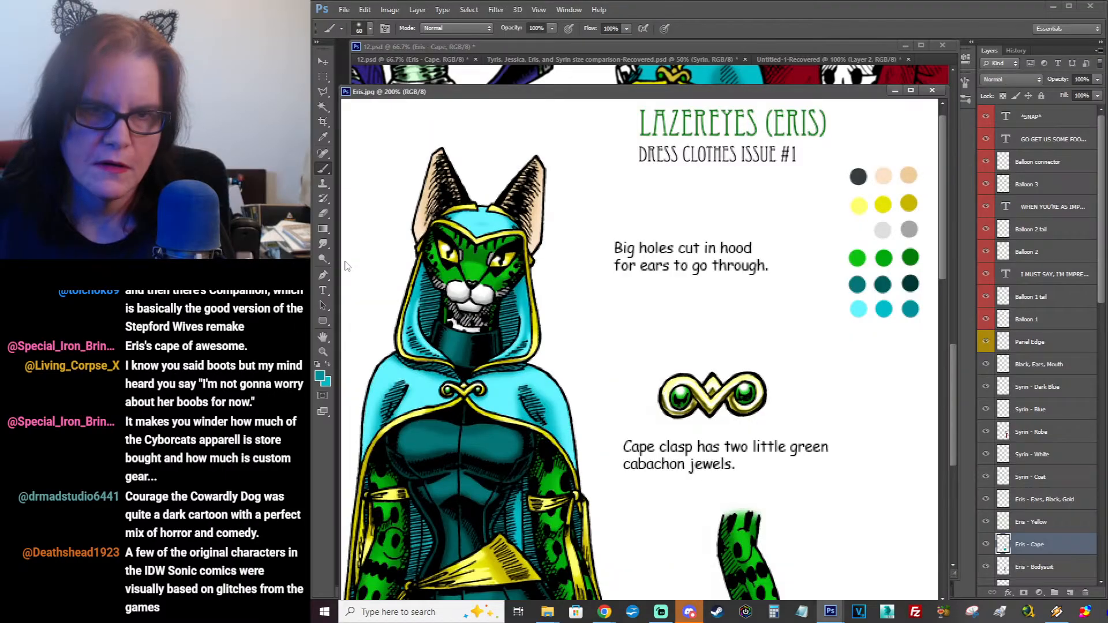
Step: Sample the lightest swatch of Eris.jpg's cyan row as foreground colour and return to Eris's upper body in 12.psd
click(343, 265)
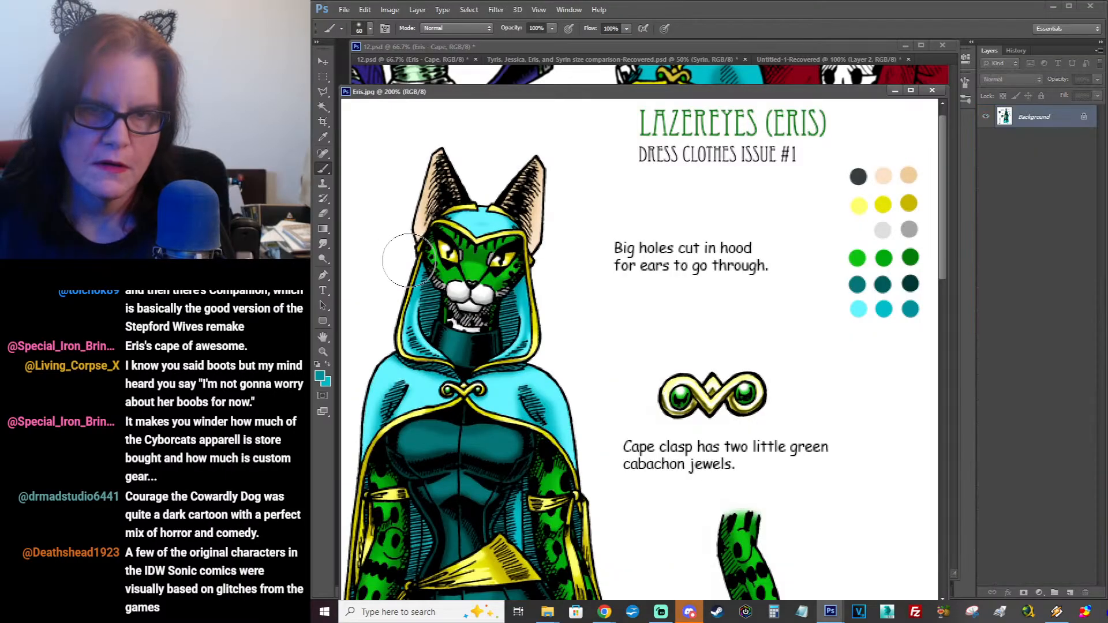
click(324, 137)
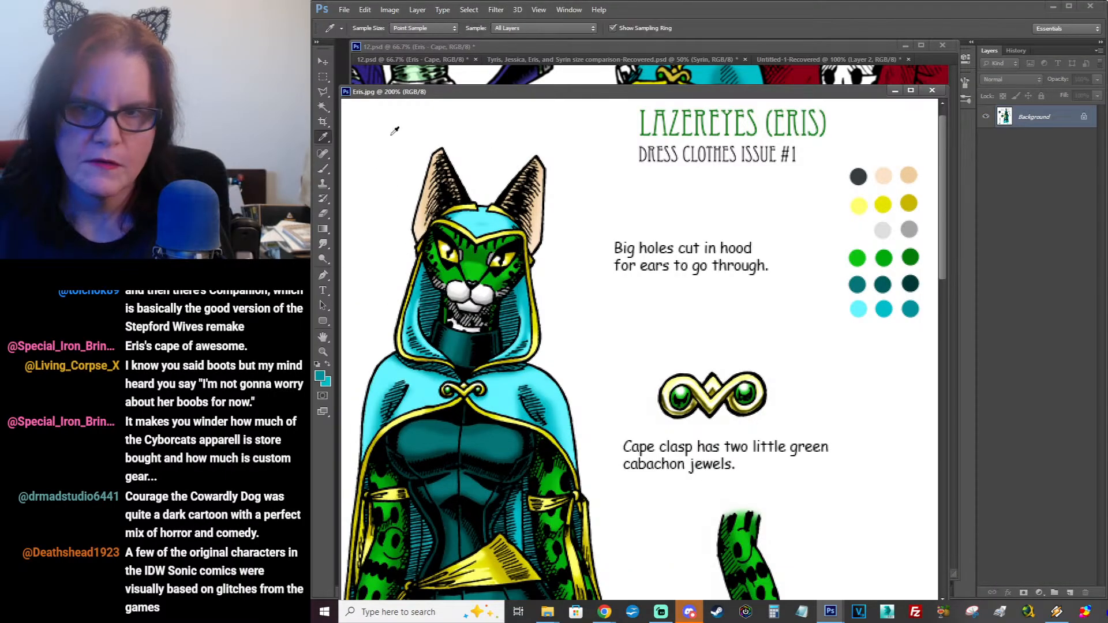
click(859, 307)
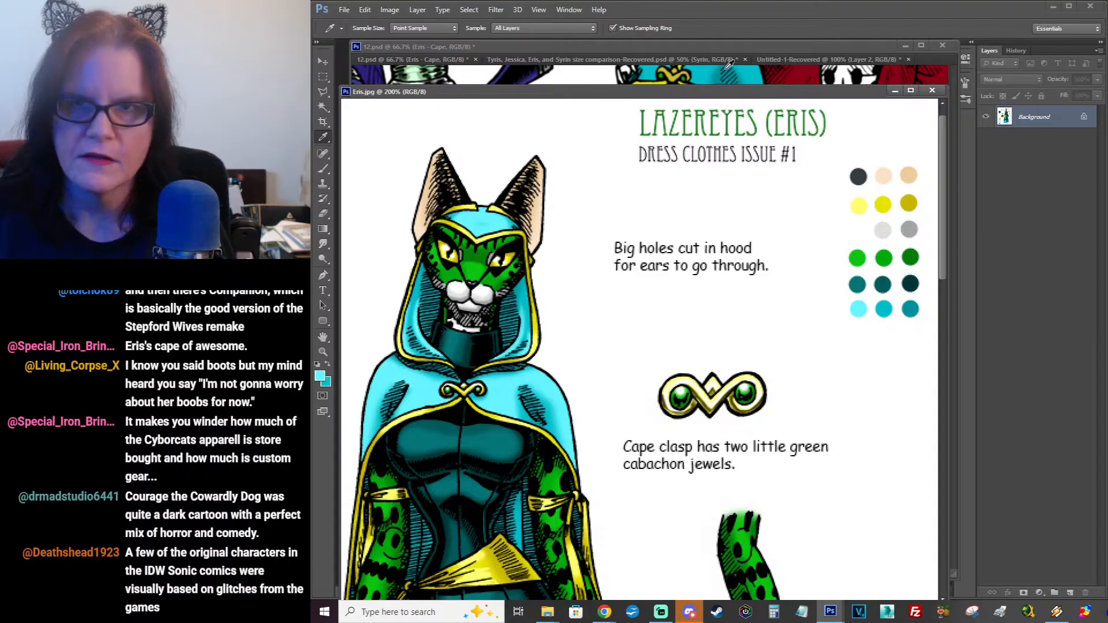
click(755, 44)
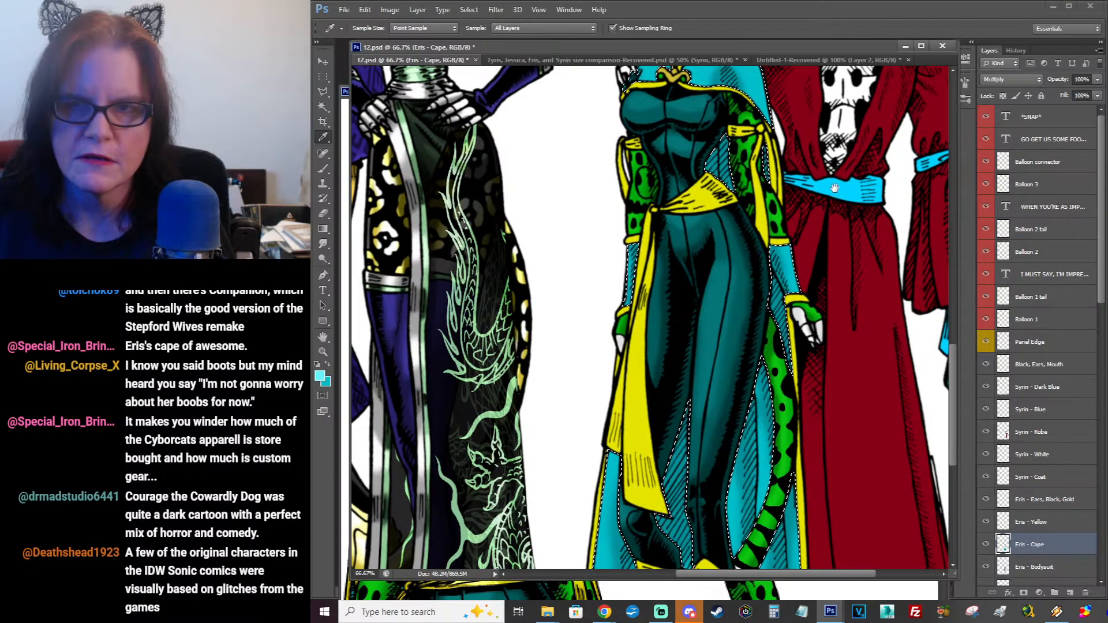
drag(835, 188, 852, 314)
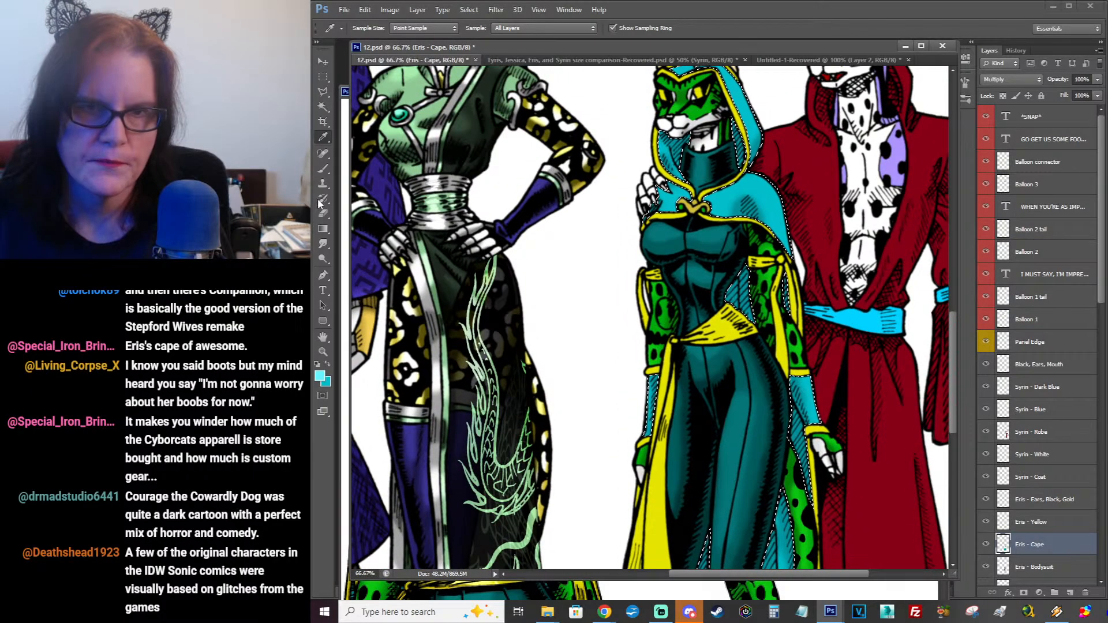
Step: Brush light cyan highlights onto the hood and shoulder cape and review them without the selection outline
click(323, 169)
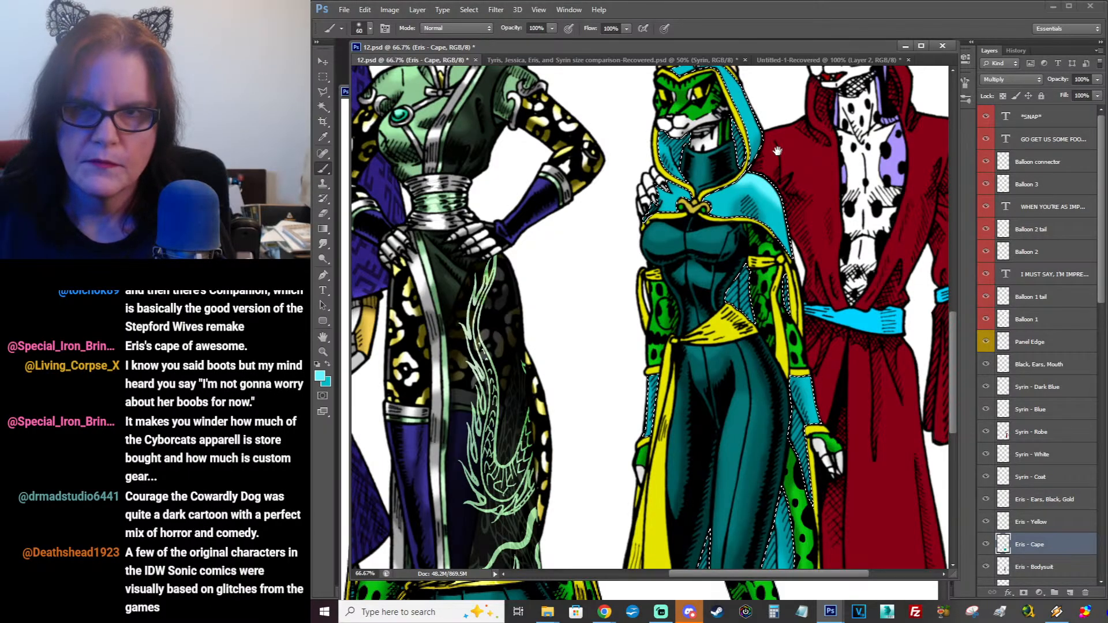
drag(779, 154, 784, 233)
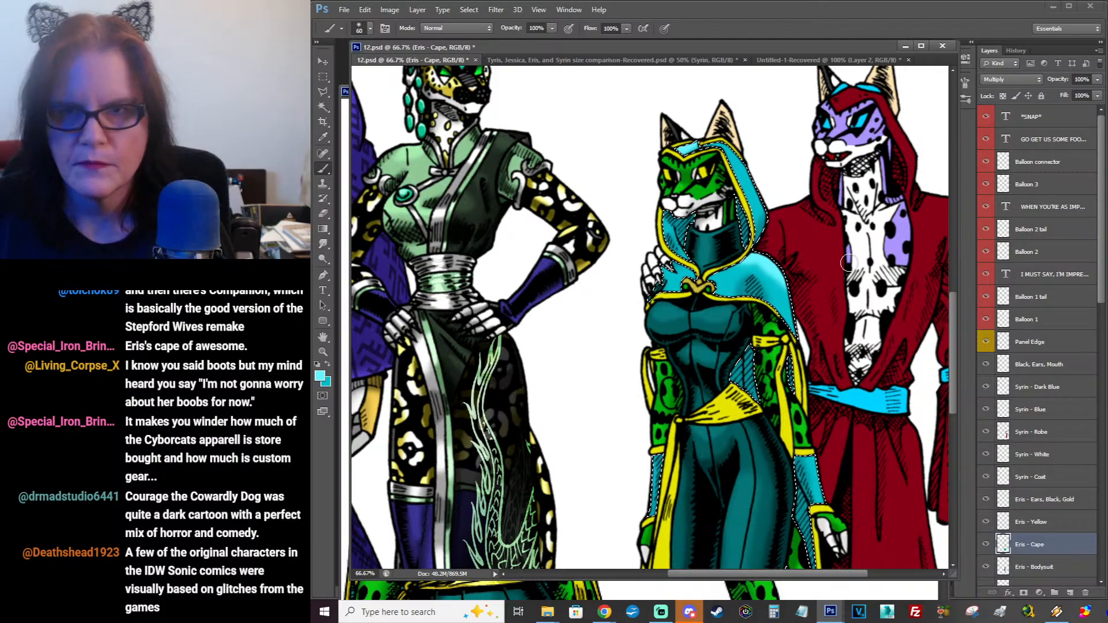
key(ctrl+d)
mouse_move(846, 292)
mouse_down()
mouse_move(834, 213)
mouse_move(833, 244)
mouse_up()
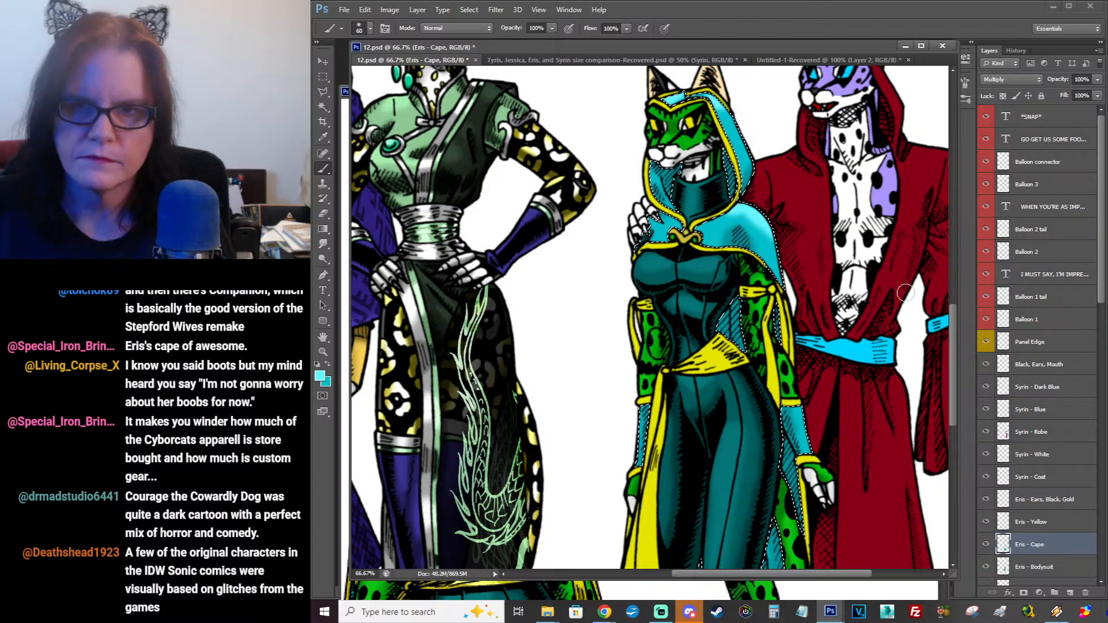
Step: Add light cyan highlights to the cape folds near the hem and blend them with the Smudge tool at 30% strength
drag(906, 293, 883, 126)
drag(917, 271, 920, 69)
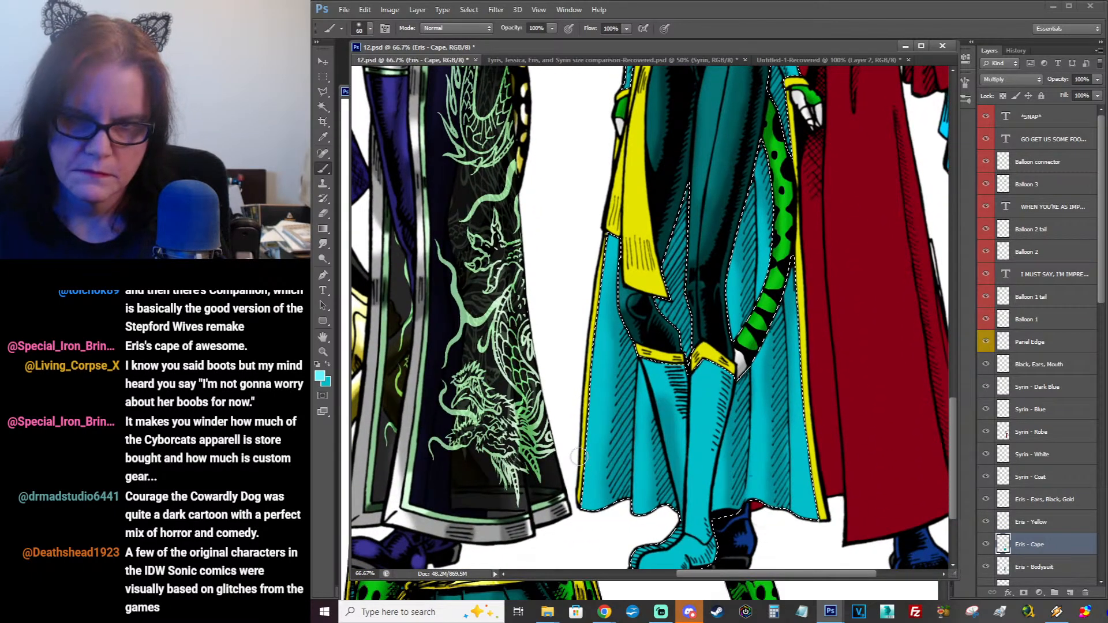
drag(579, 457, 593, 521)
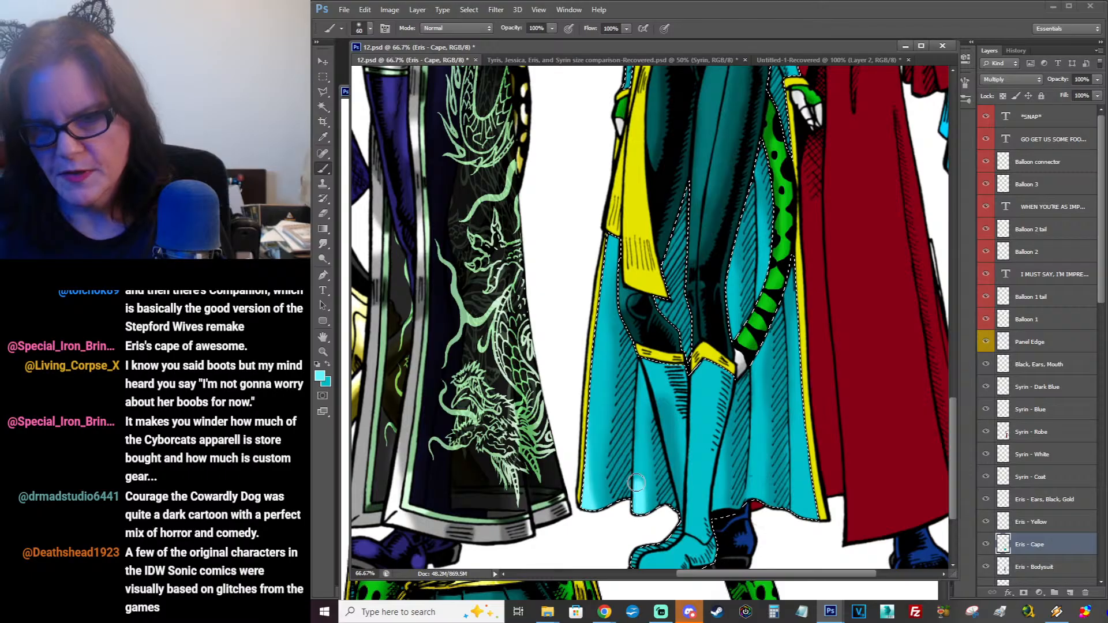
click(323, 243)
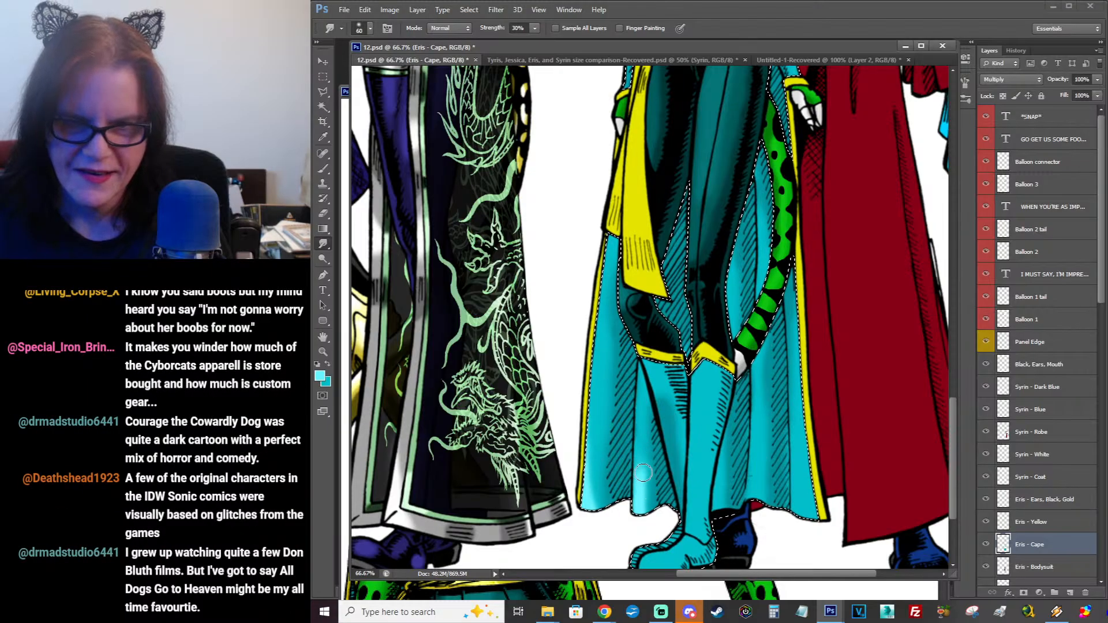
Step: Brush light cyan highlights onto the forearm sleeves and review the cape from hood to hem
drag(813, 295, 804, 347)
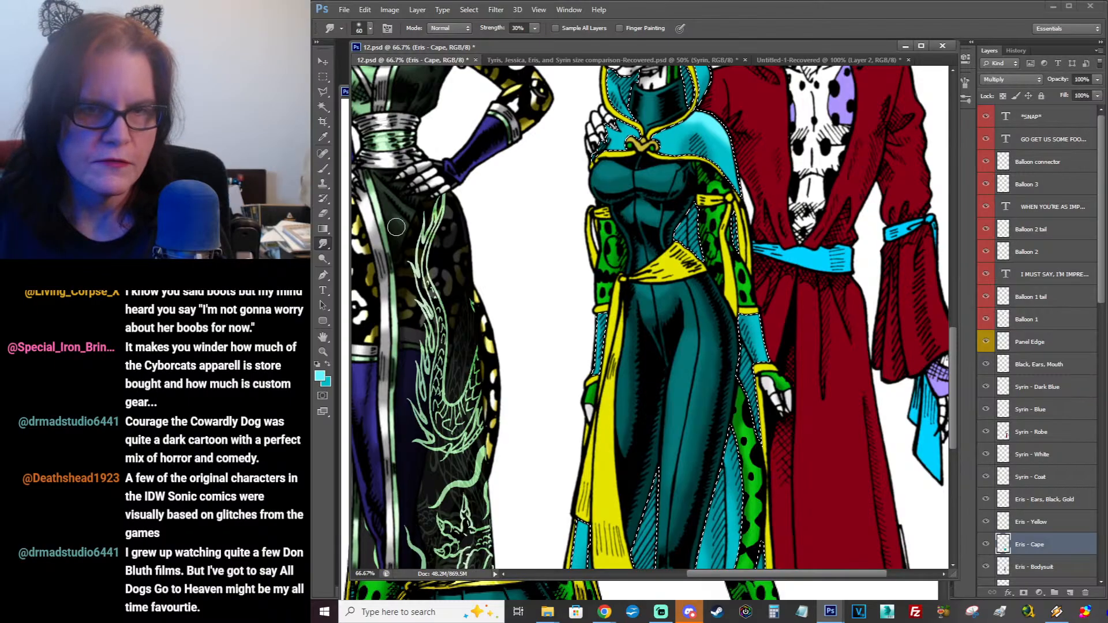
click(325, 169)
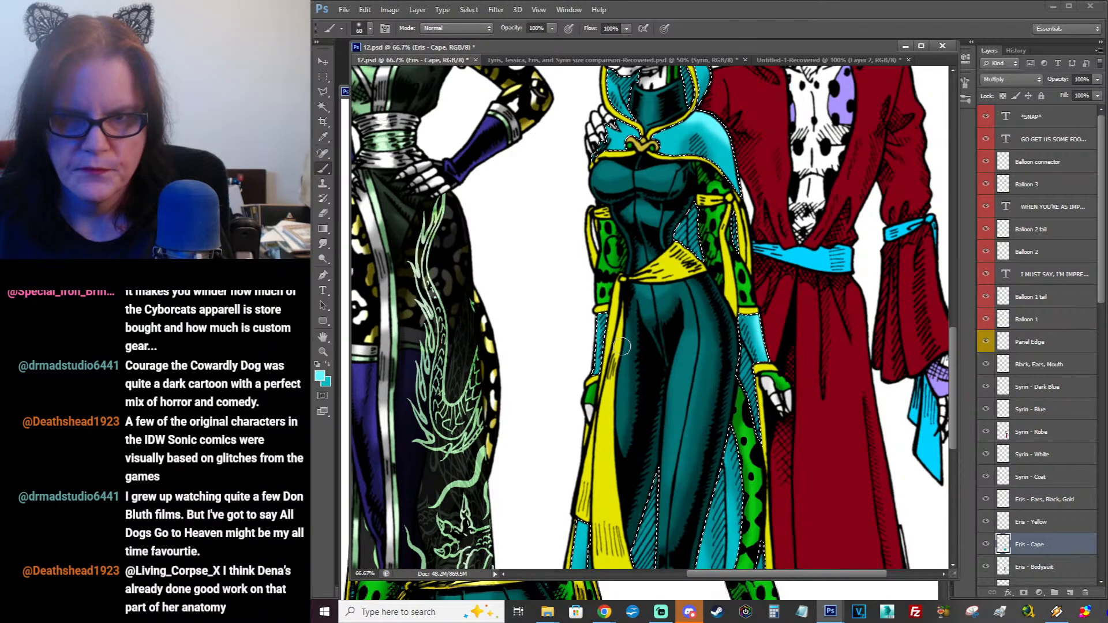
drag(756, 270, 743, 459)
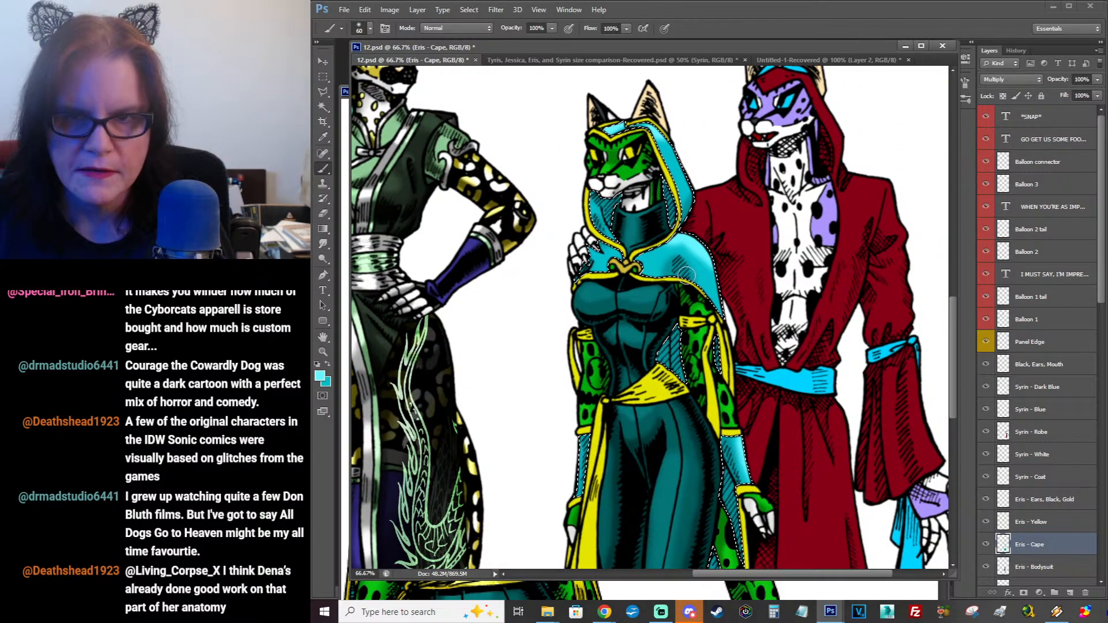
drag(830, 411, 815, 277)
drag(822, 456, 802, 324)
mouse_move(815, 376)
mouse_down()
mouse_move(797, 296)
mouse_move(806, 222)
mouse_up()
drag(785, 327, 787, 295)
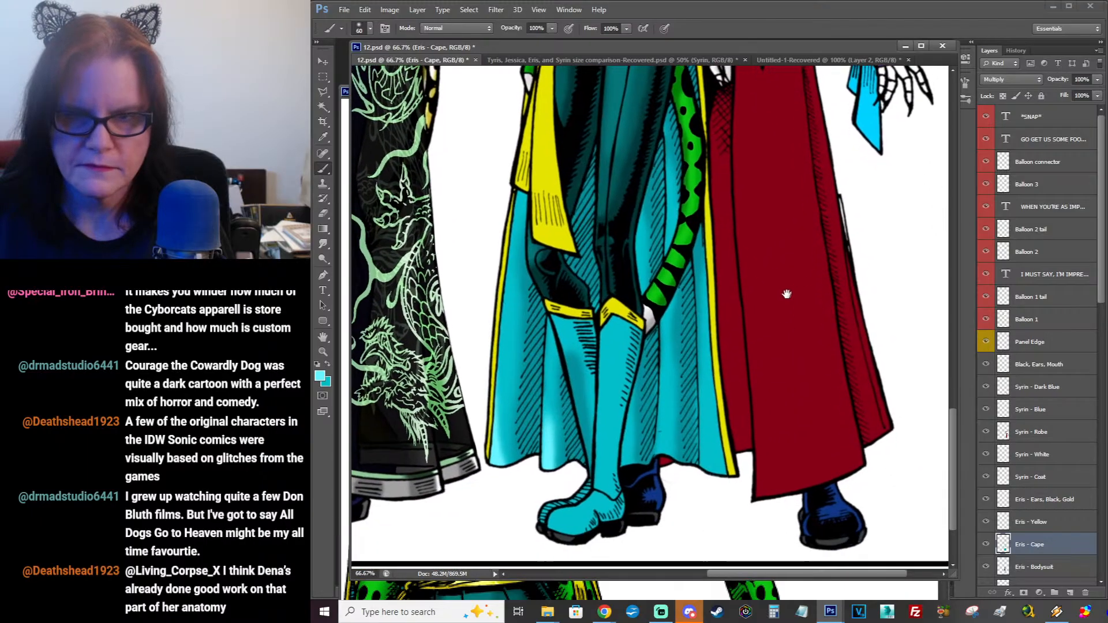
Step: Load the Eris - Cape layer's painted area as a selection and subtract the cape section on the tail side of the boots using the Polygonal Lasso
click(325, 91)
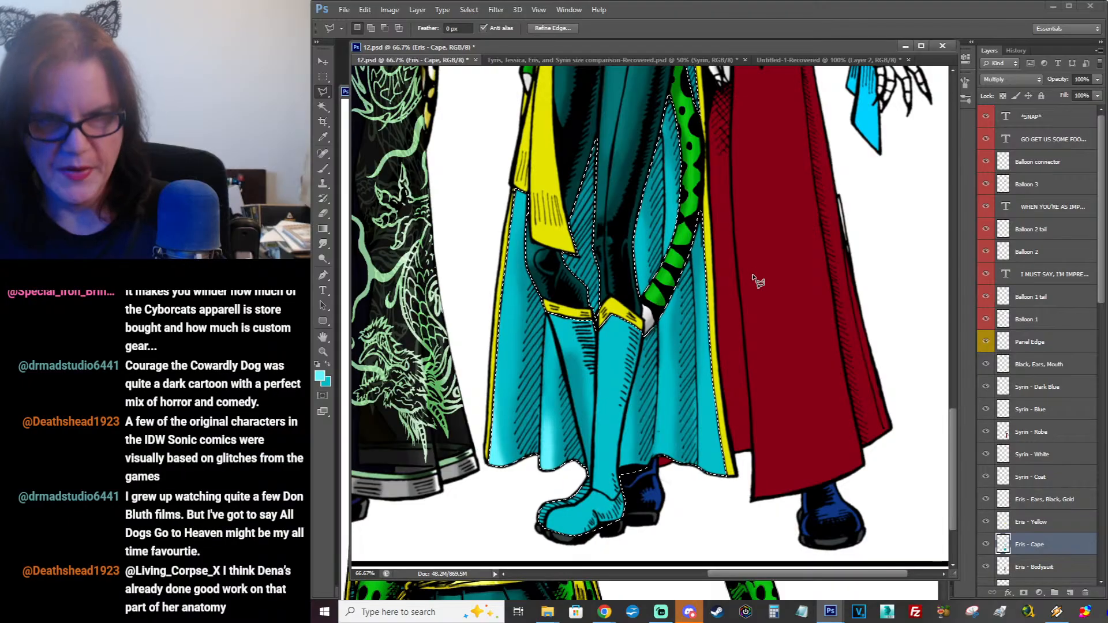
click(490, 227)
click(522, 309)
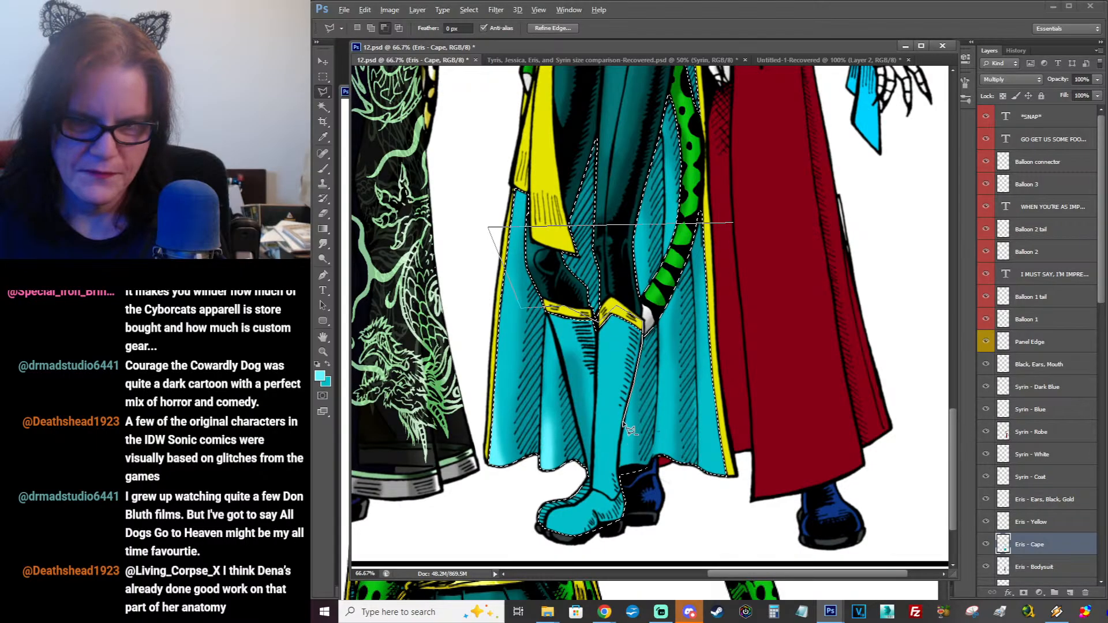
click(621, 476)
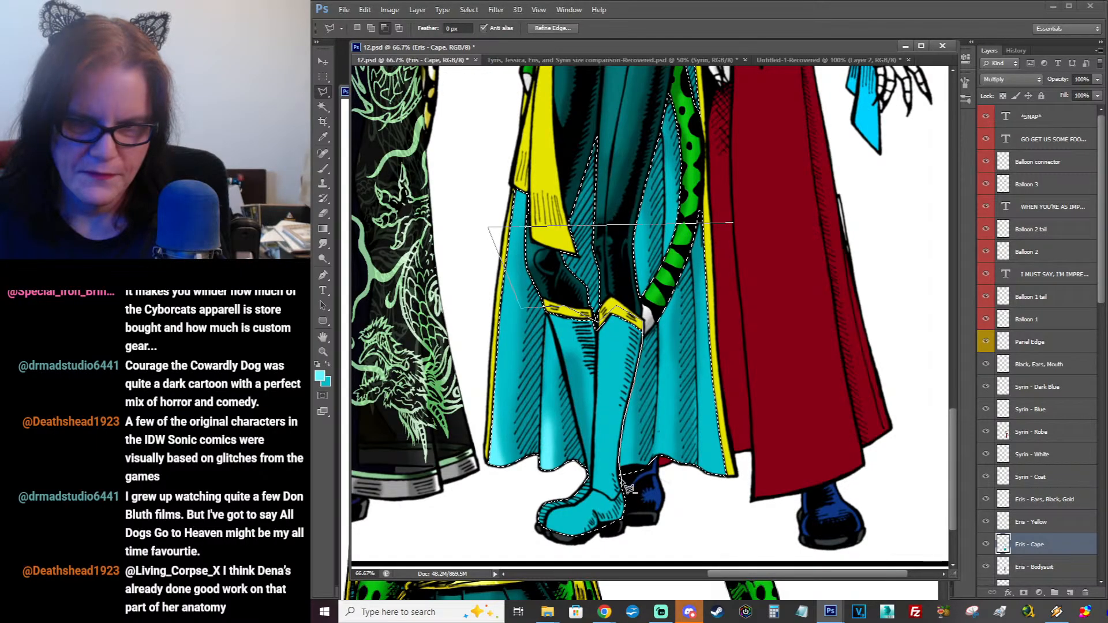
click(695, 506)
click(771, 500)
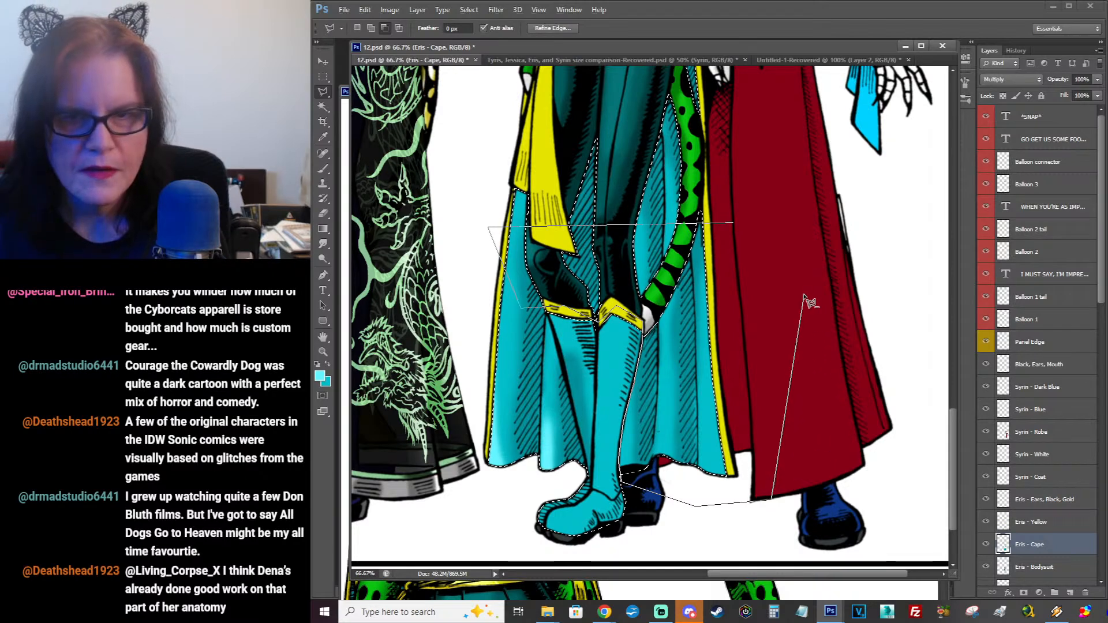
click(787, 264)
click(732, 220)
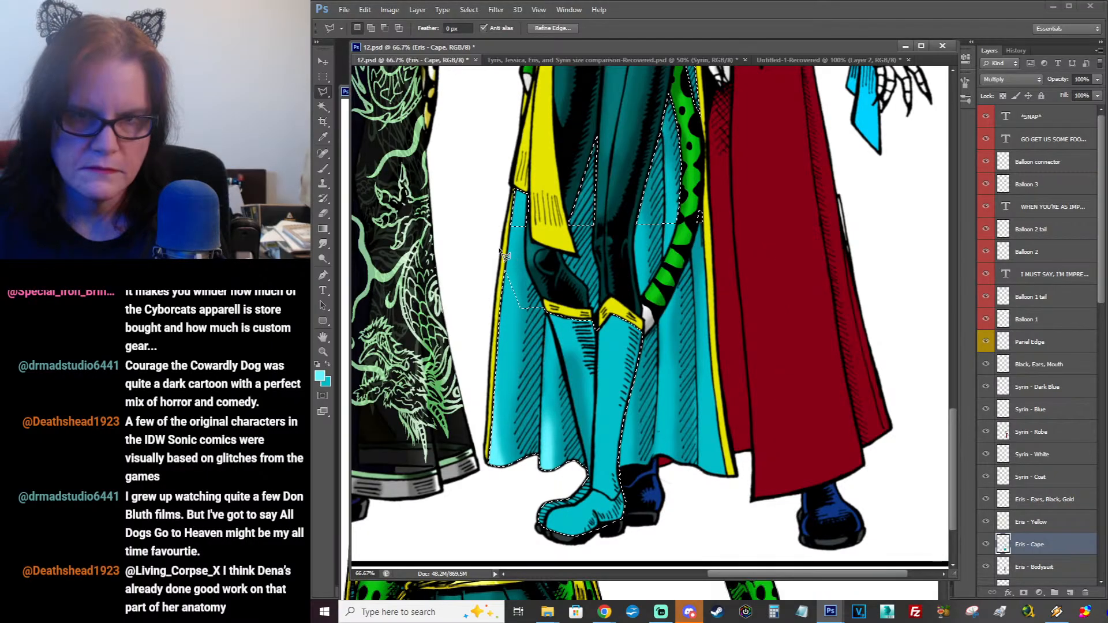
Step: Subtract the remaining lower cape panel on the side away from the tail, leaving Eris's cyan boots selected
alt+click(476, 242)
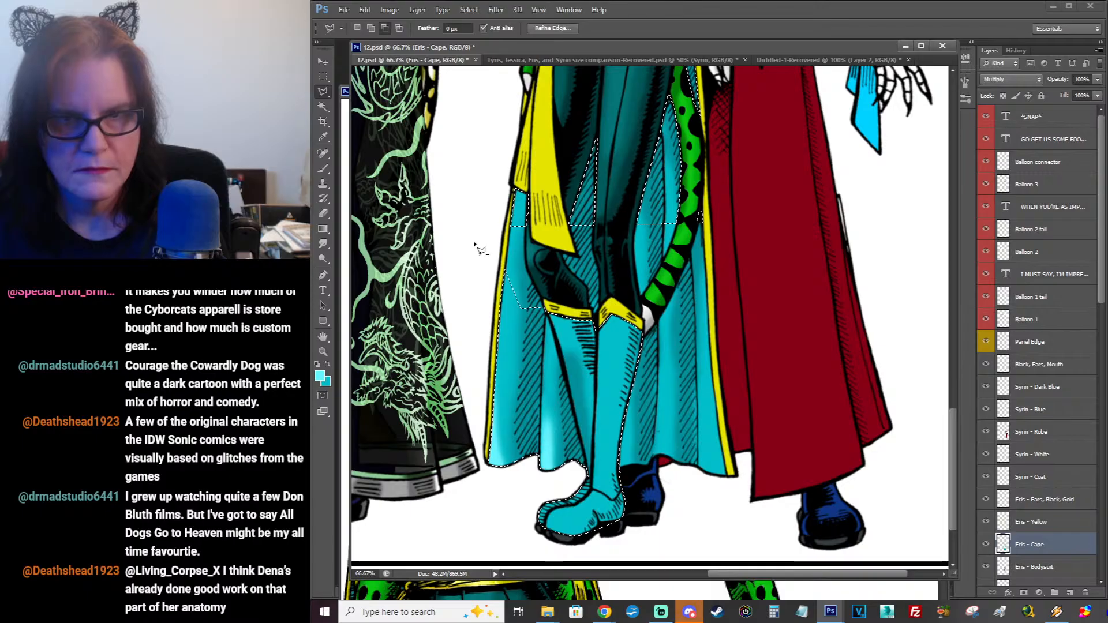
click(541, 258)
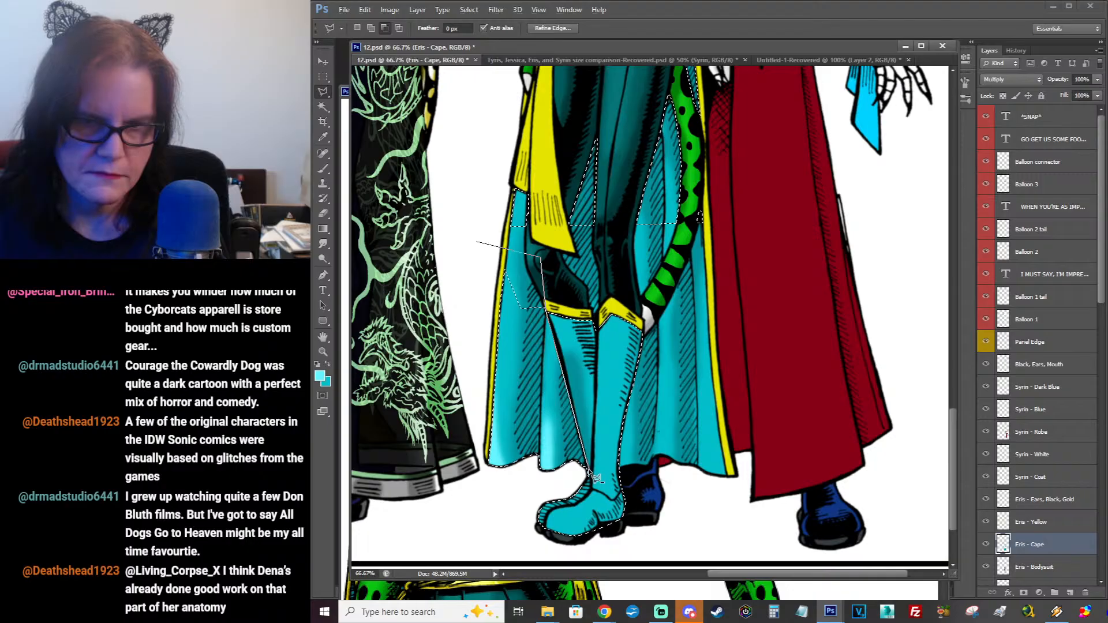
click(551, 495)
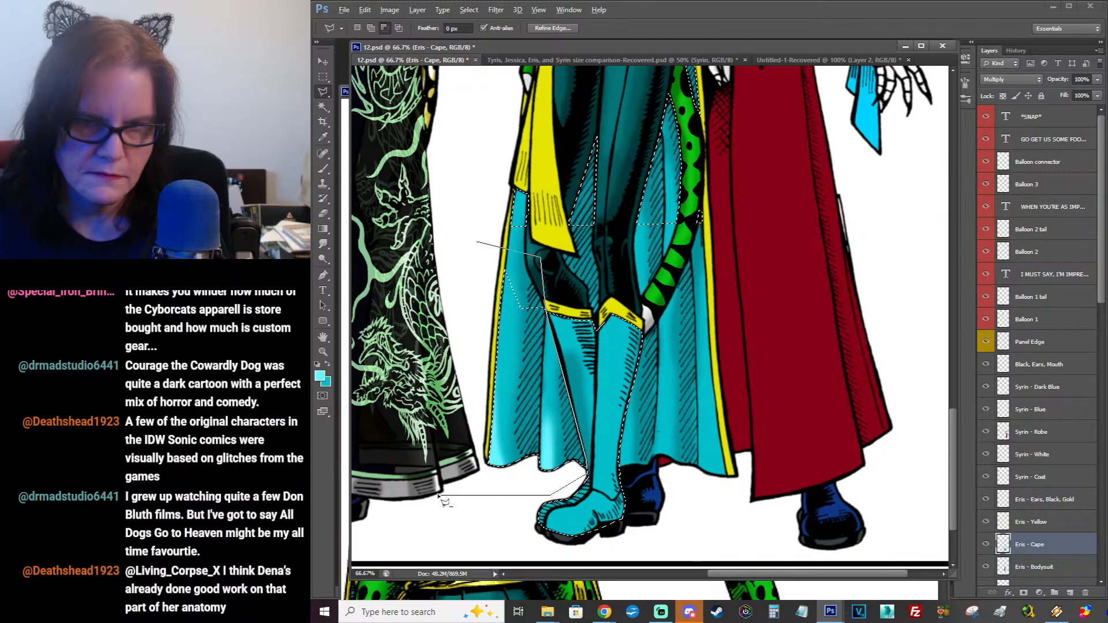
click(439, 486)
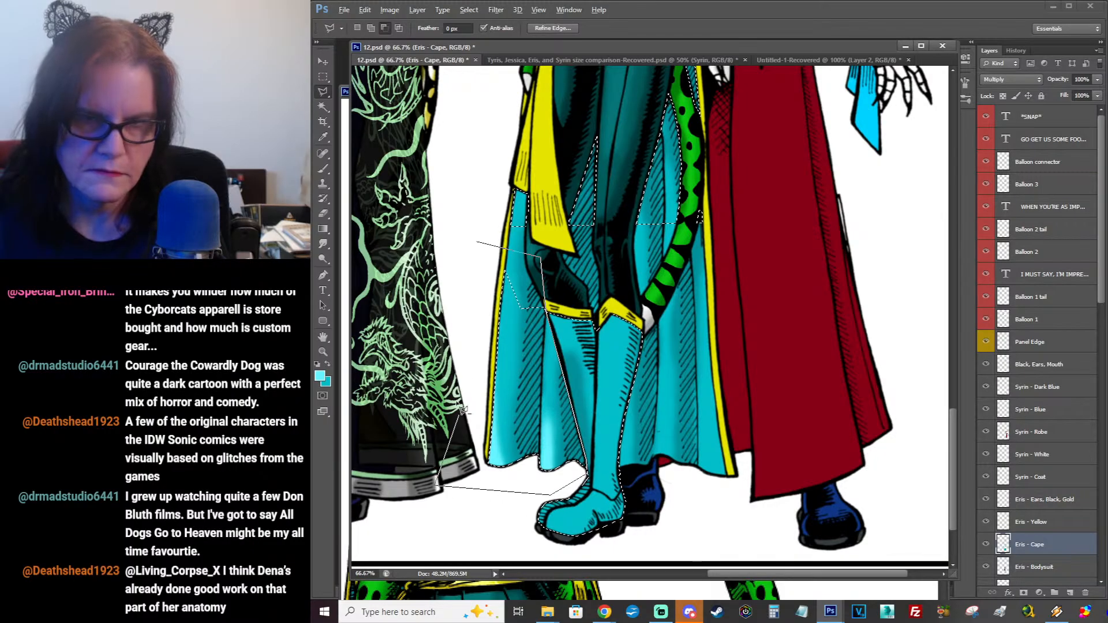
click(479, 244)
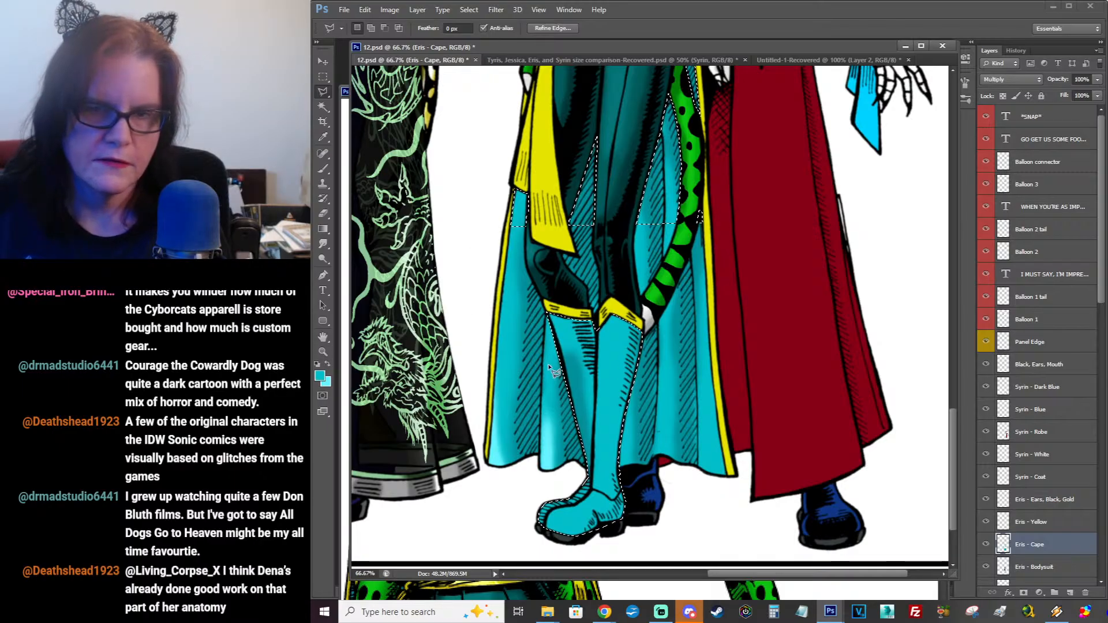
Step: Brush light cyan highlights onto Eris's boot shafts and toe, blend them with the Smudge tool, and undo the last toe stroke
key(b)
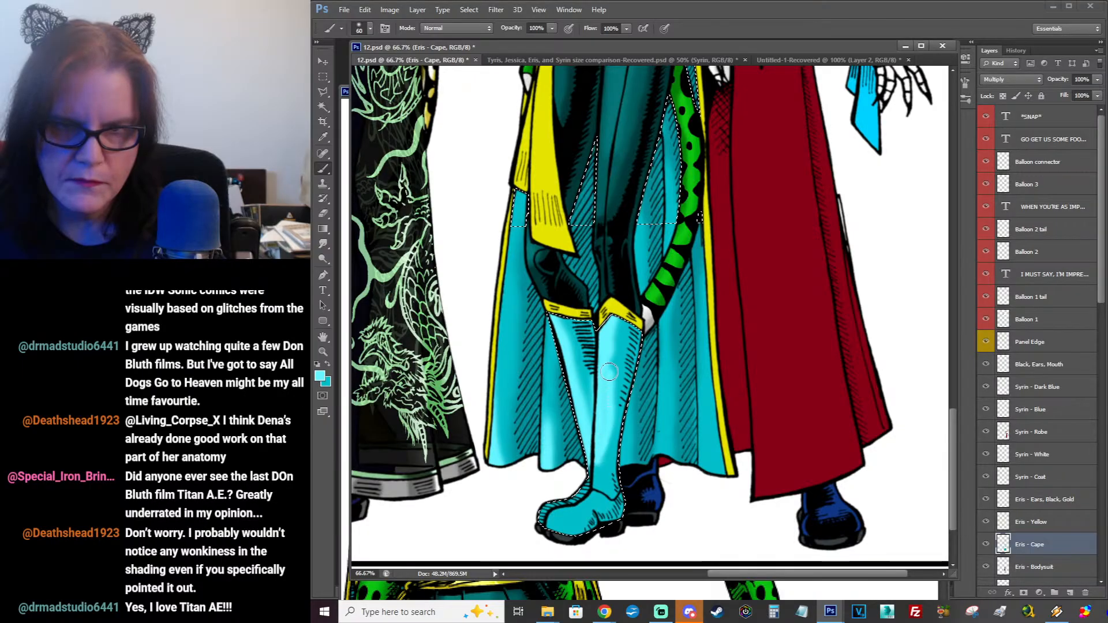
key(x)
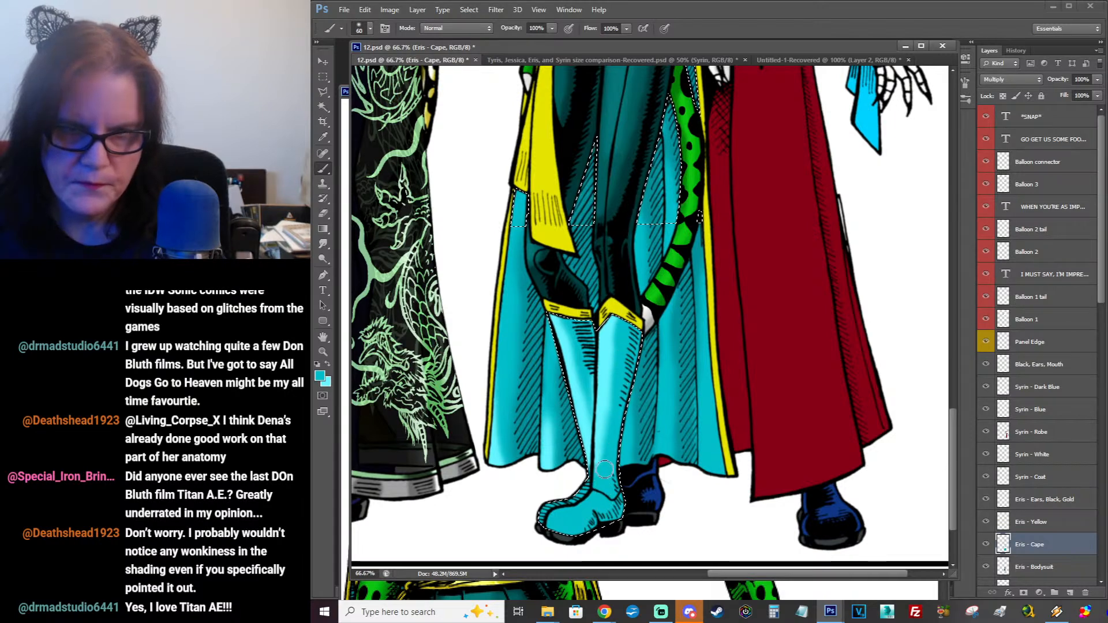
click(323, 244)
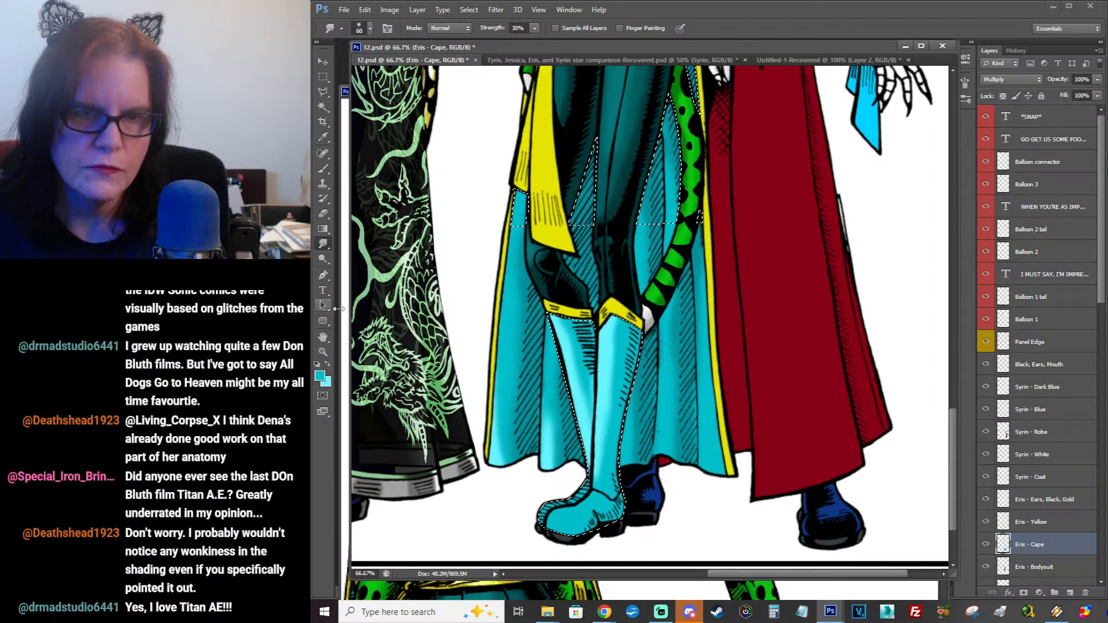
click(323, 168)
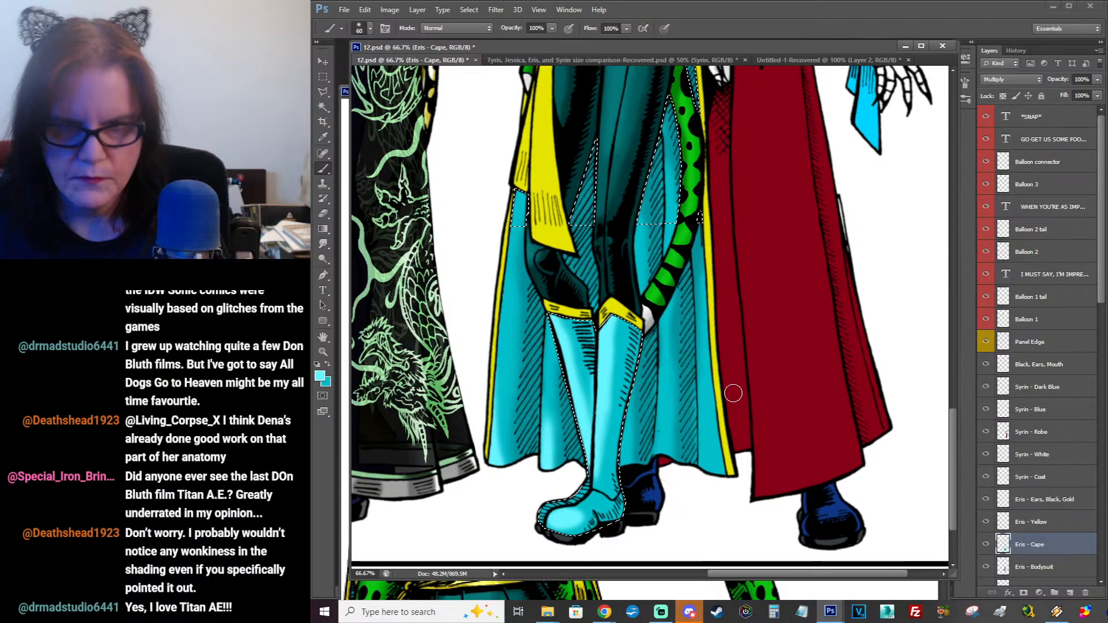
key(ctrl+z)
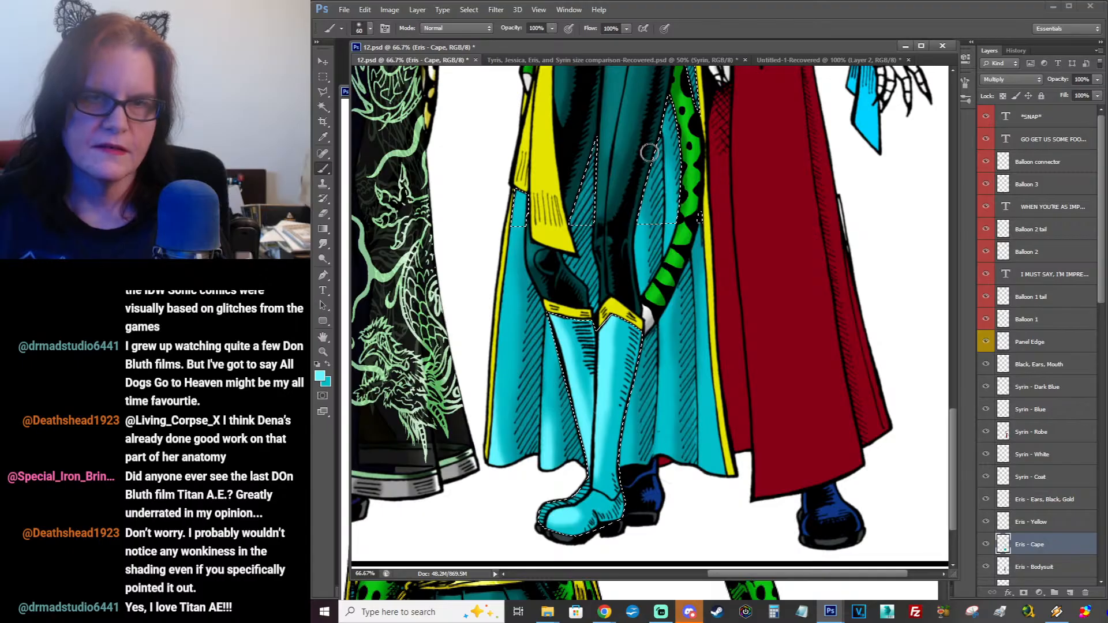
Step: Sample the darkest swatch of Eris.jpg's cyan row as foreground colour and return to 12.psd with the Brush tool
click(345, 92)
click(322, 138)
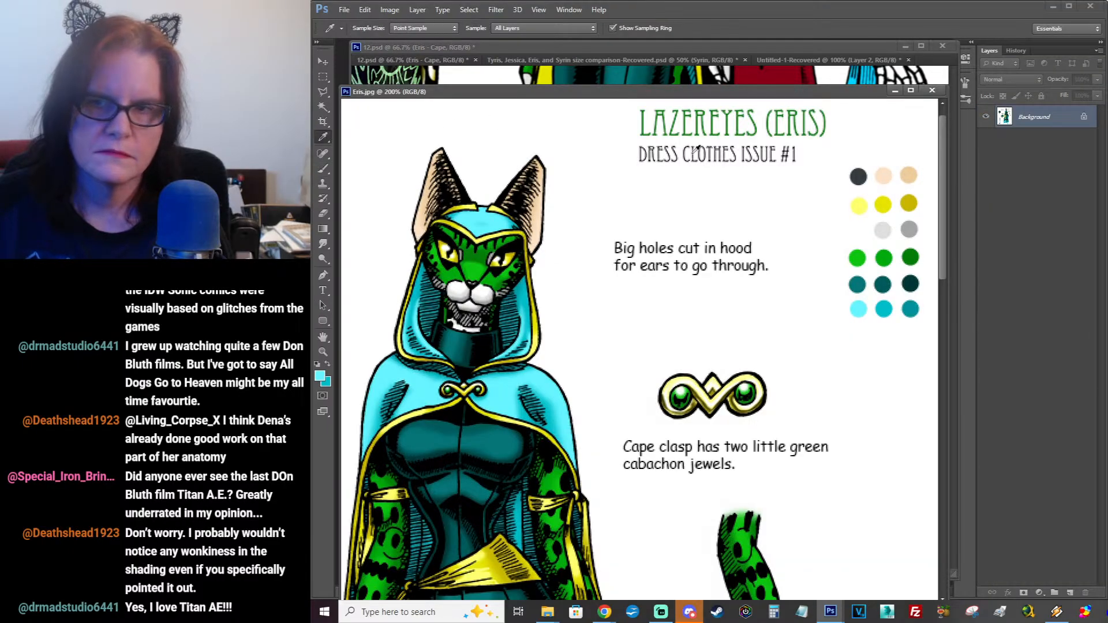
click(910, 309)
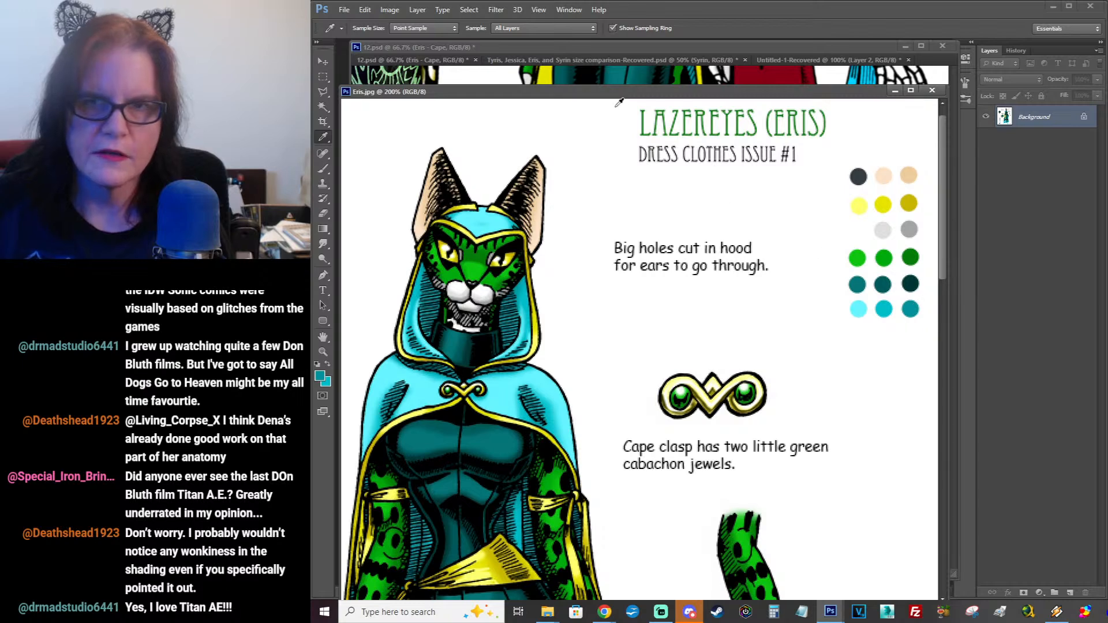
click(612, 58)
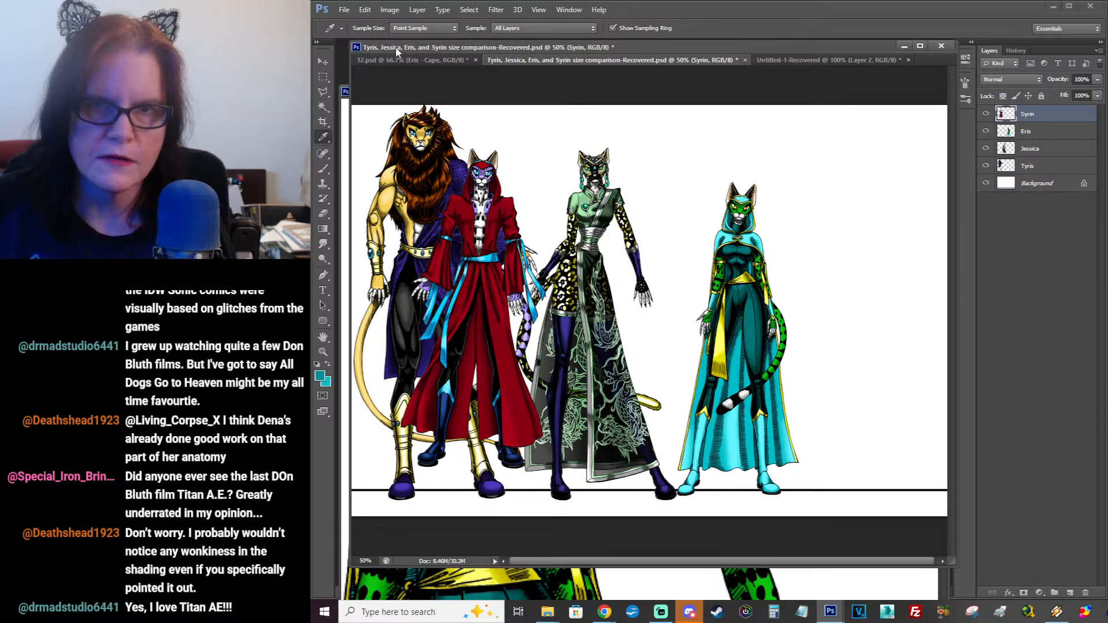
click(407, 60)
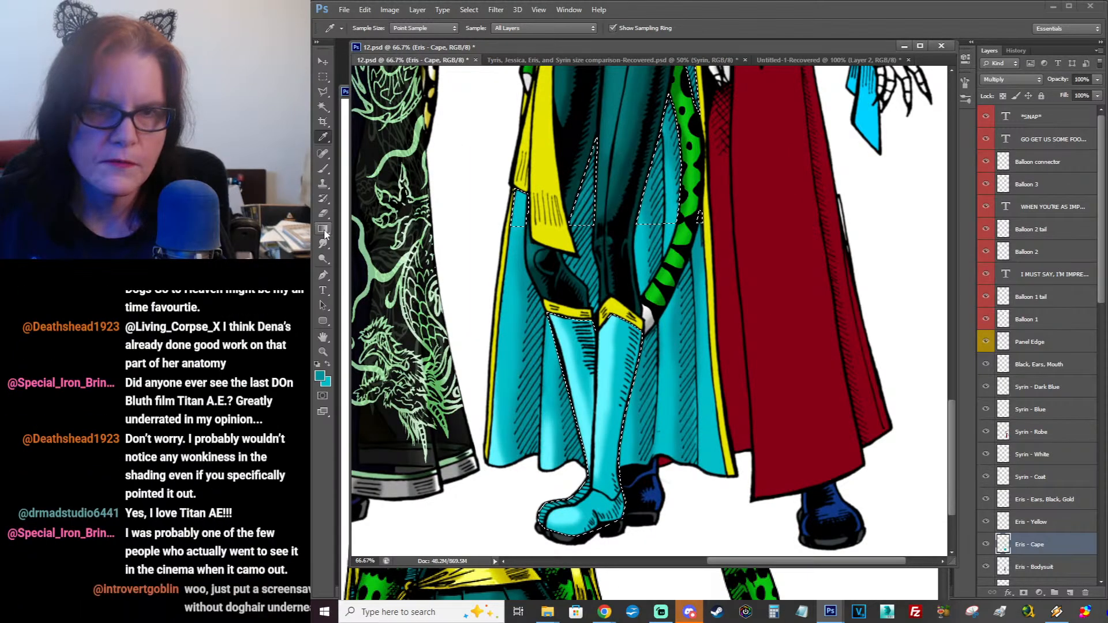
click(325, 169)
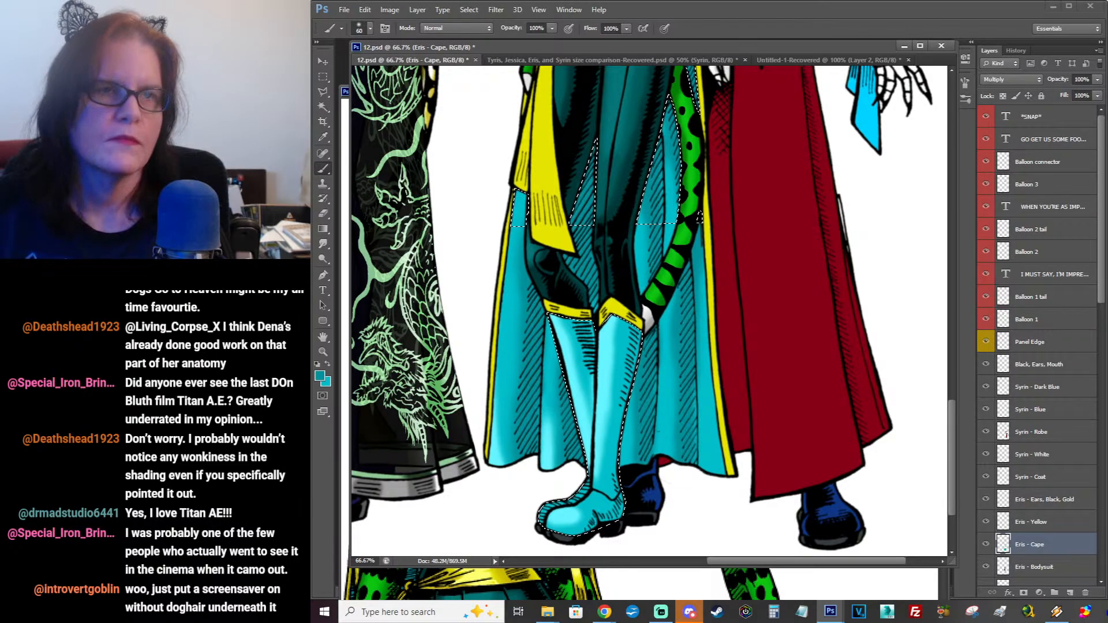
Step: Review the boots without the selection outline, then restore the selection and brush darker cyan shading onto them
key(alt+Tab)
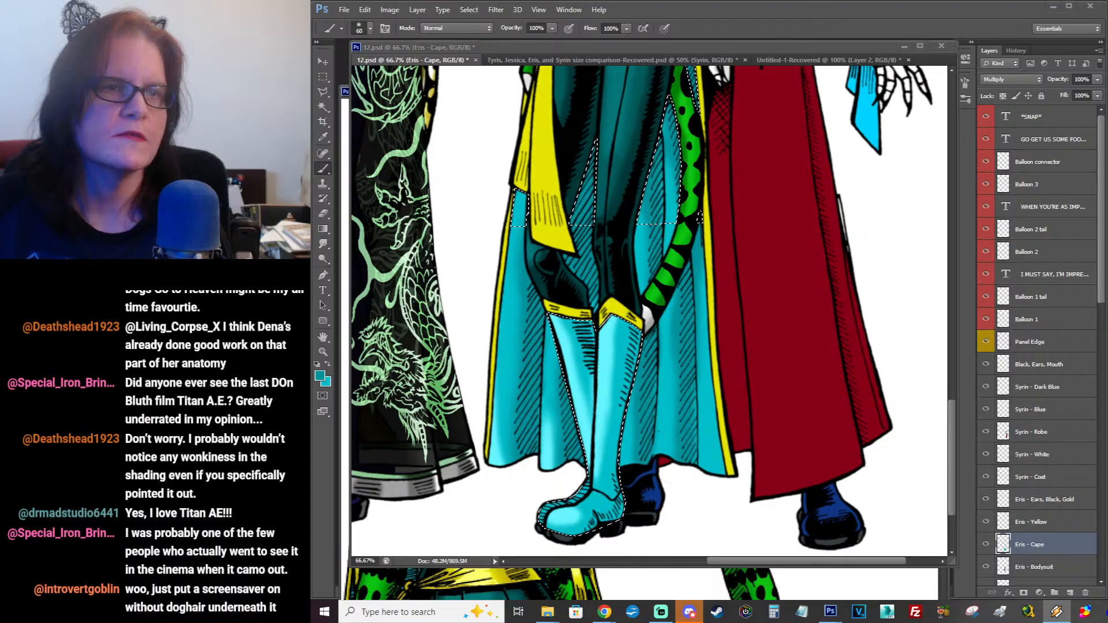
key(ctrl+d)
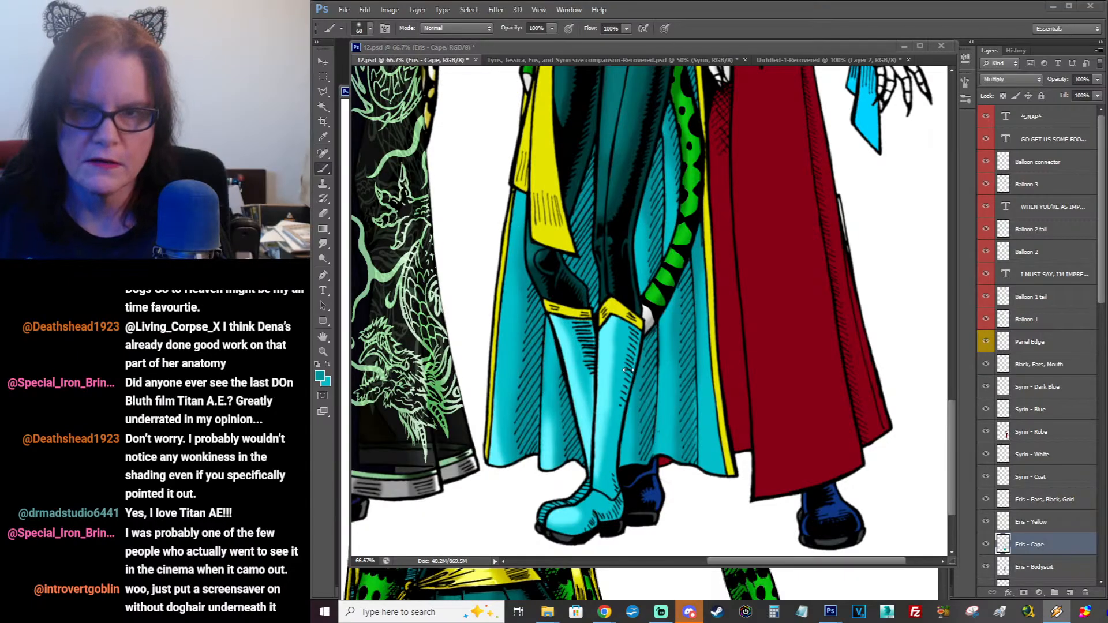
click(757, 49)
key(ctrl+shift+d)
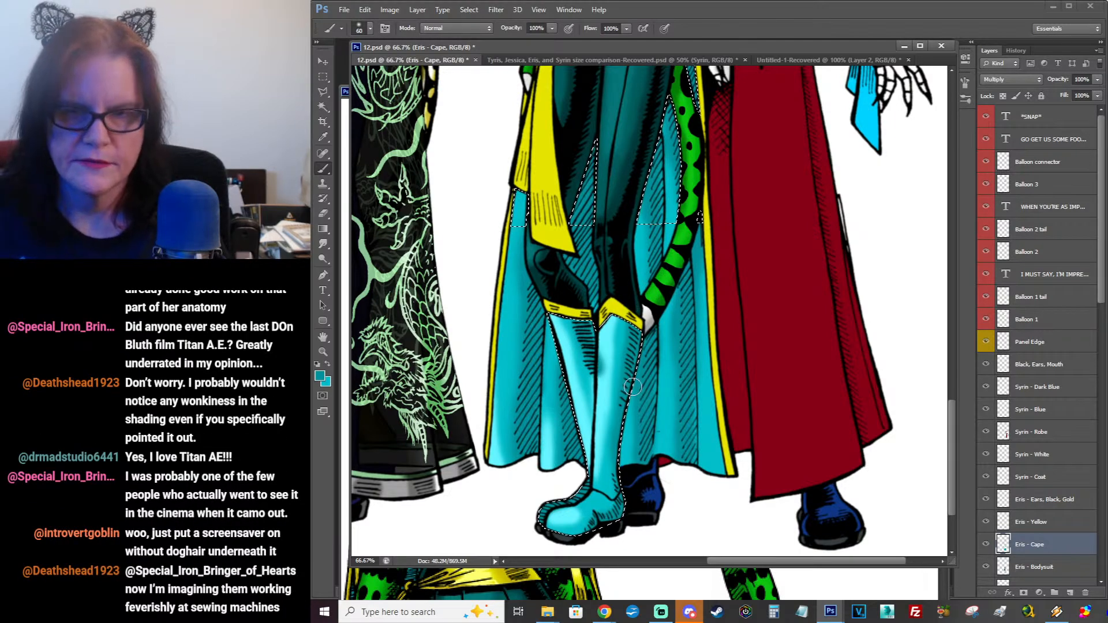
Step: Sample light cyan from the front boot, refine the boot highlights with the Brush, and blend them with the Smudge tool at 30% strength
click(322, 137)
click(605, 387)
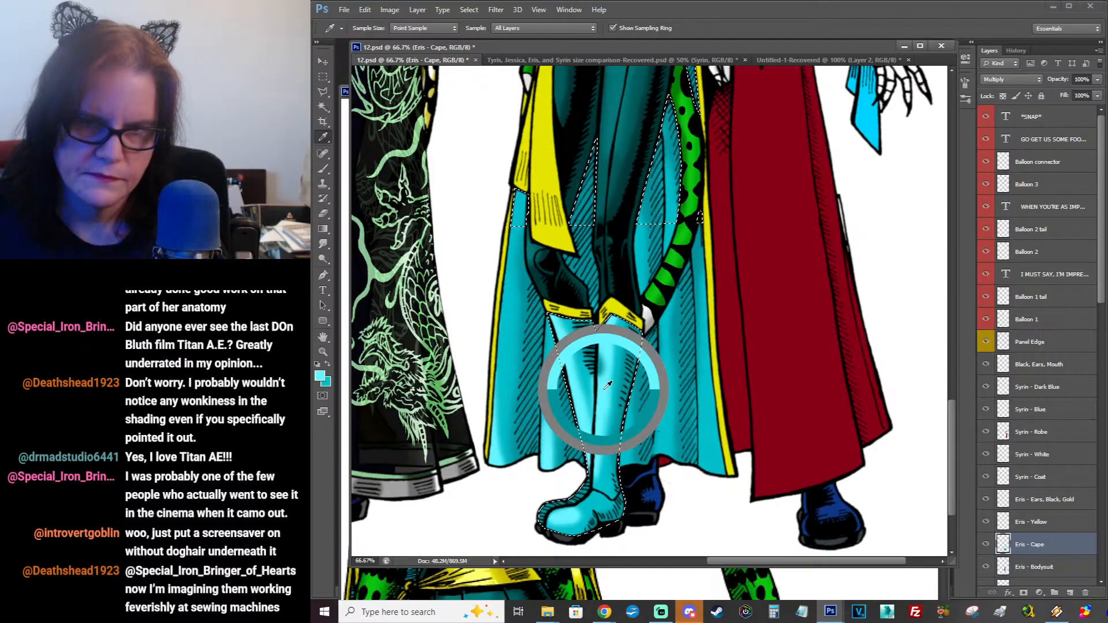
click(323, 244)
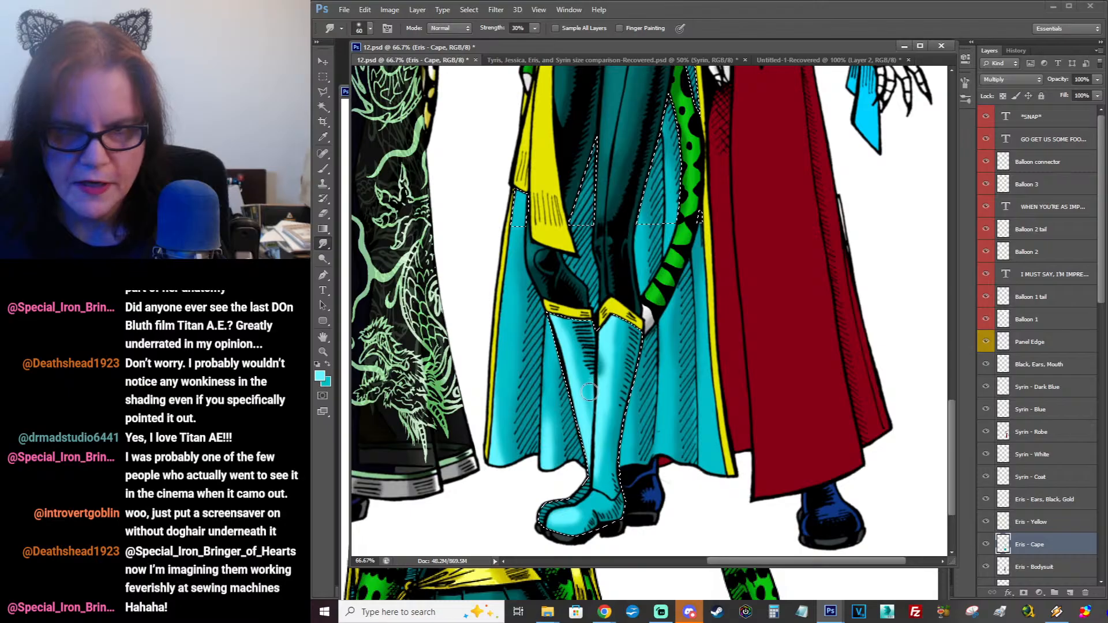
click(322, 168)
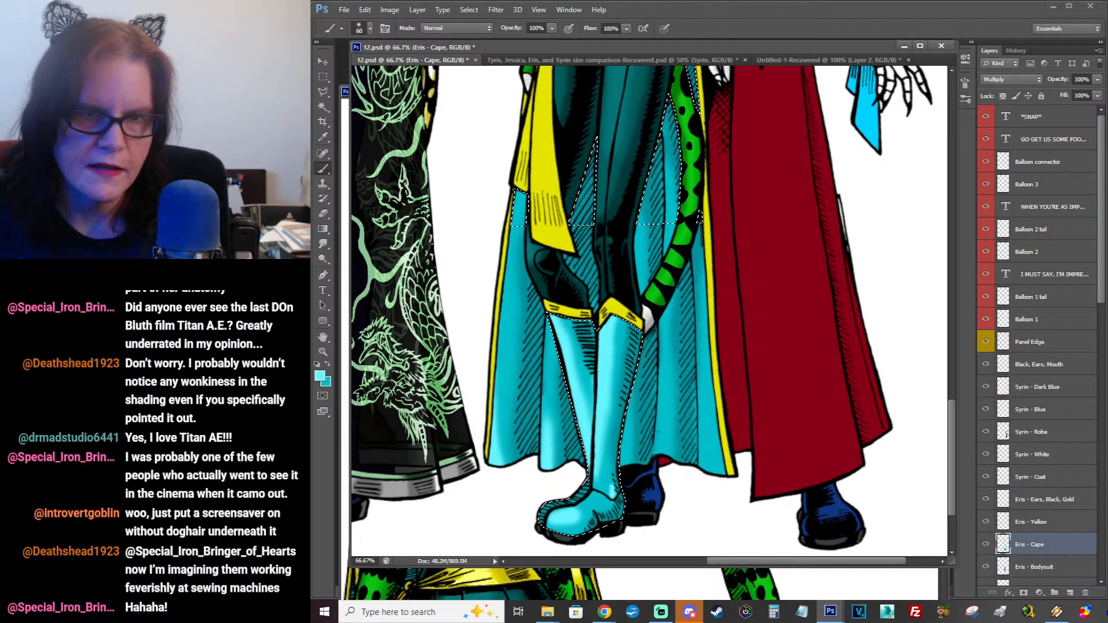
click(323, 243)
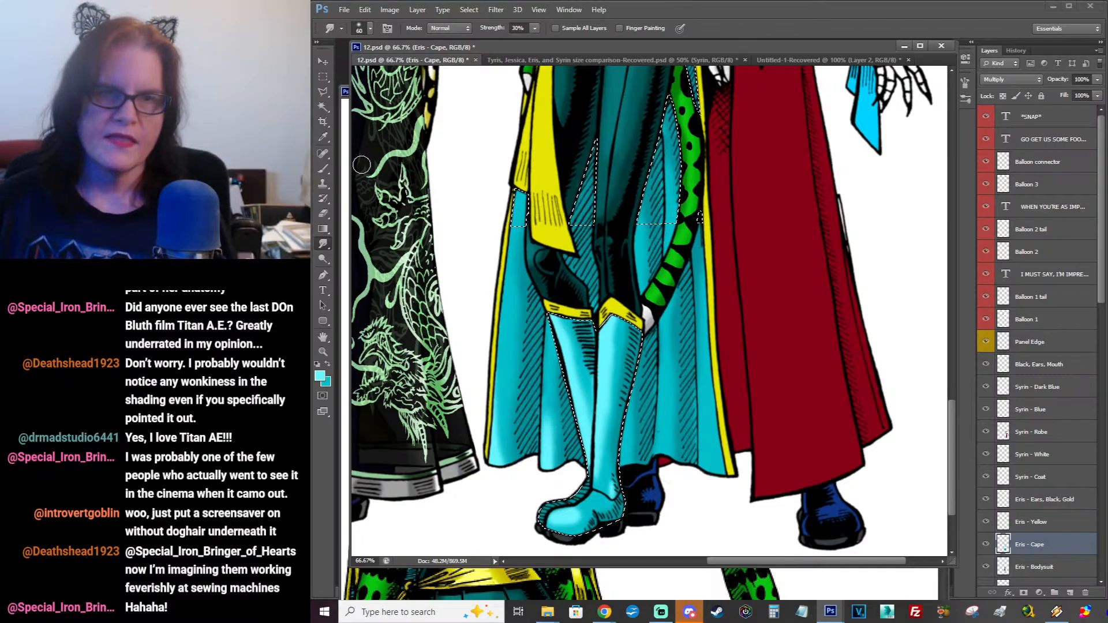
Step: Clear the boot selection, review Eris beside the other characters at 33.33% zoom, and save 12.psd
click(323, 78)
click(454, 156)
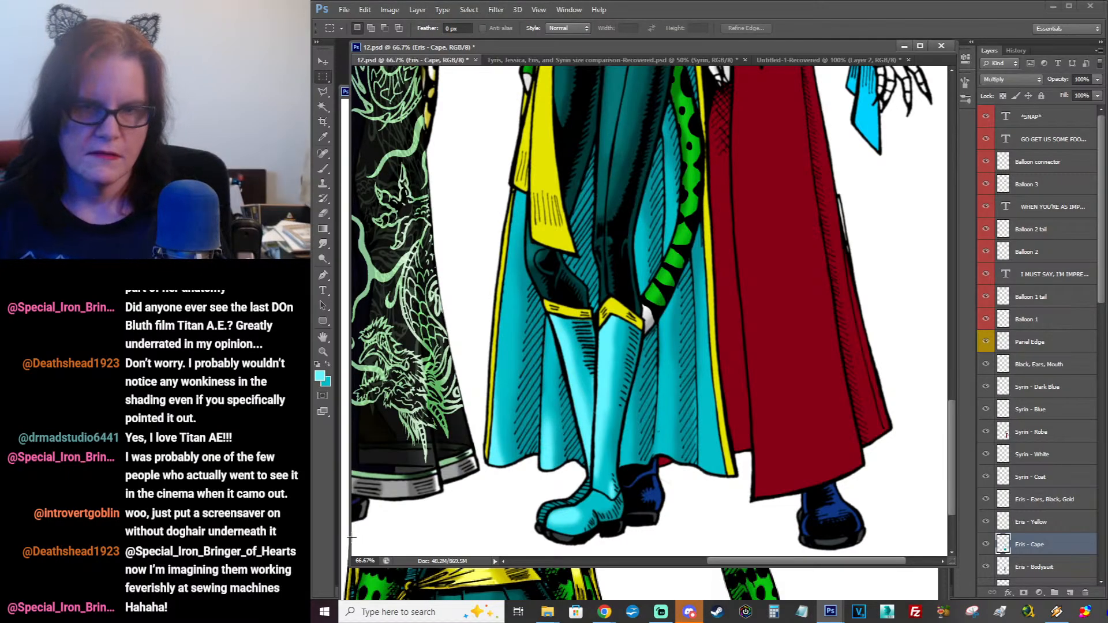
click(323, 352)
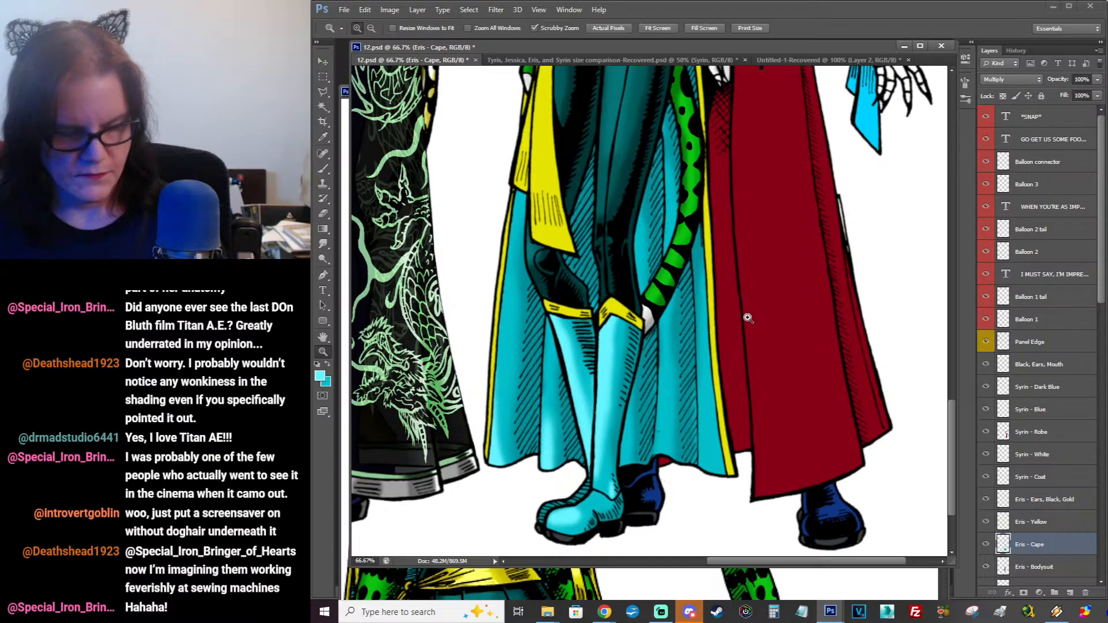
alt+click(760, 319)
alt+click(759, 319)
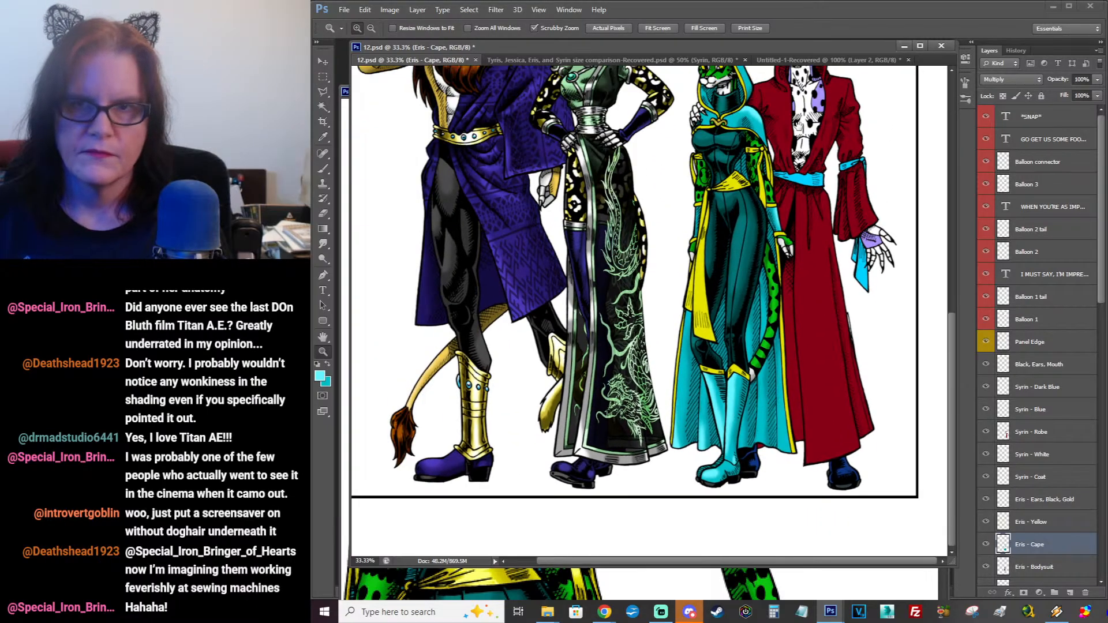
scroll(748, 196, up, 5)
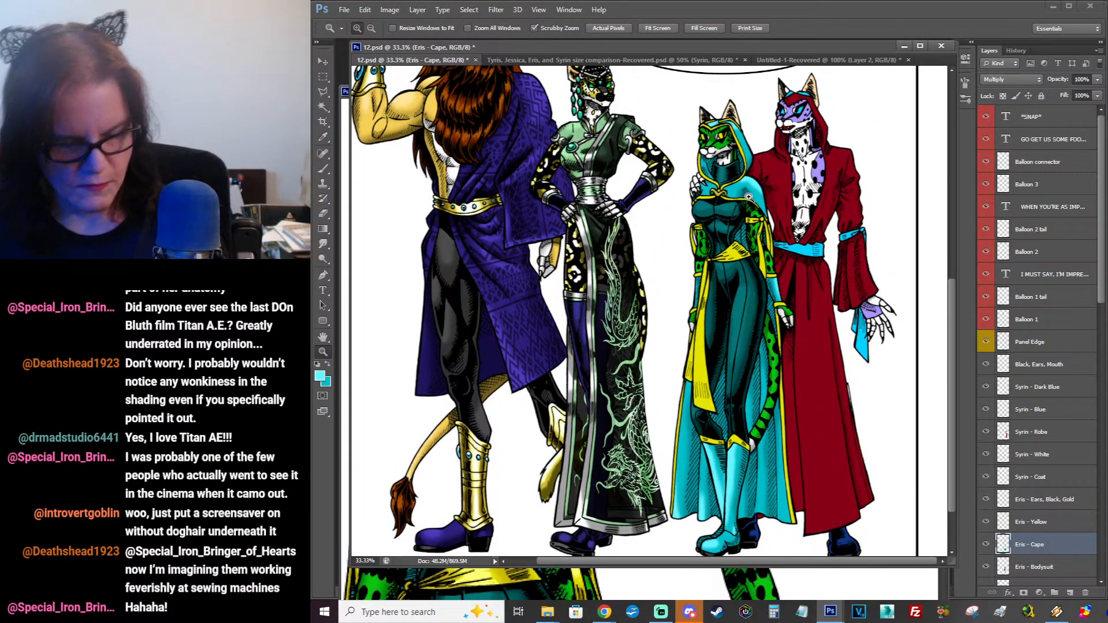
key(ctrl+s)
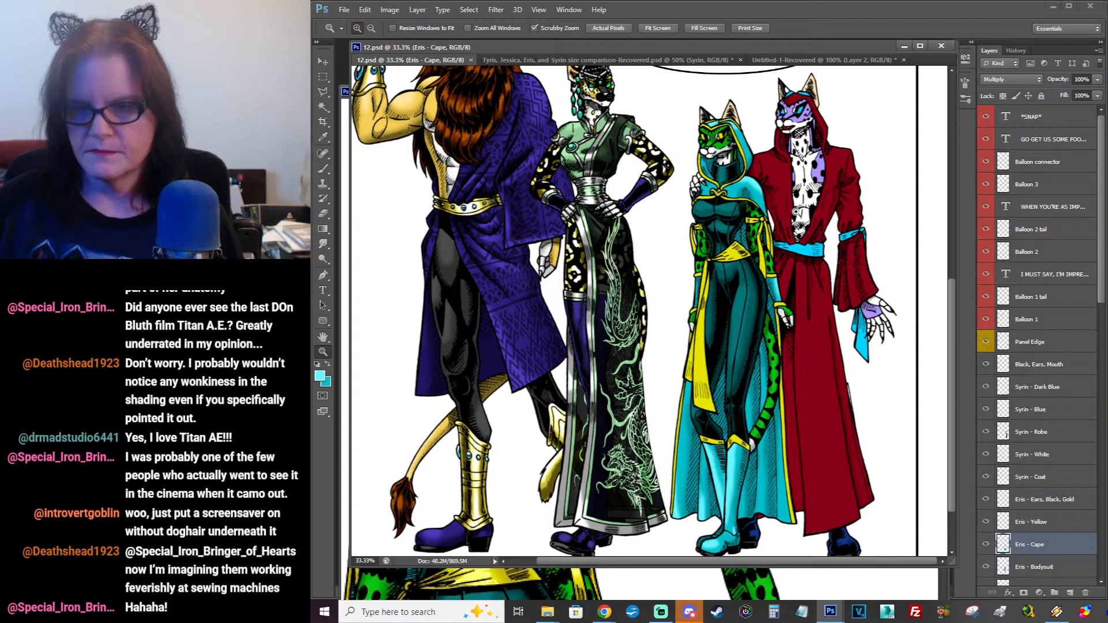
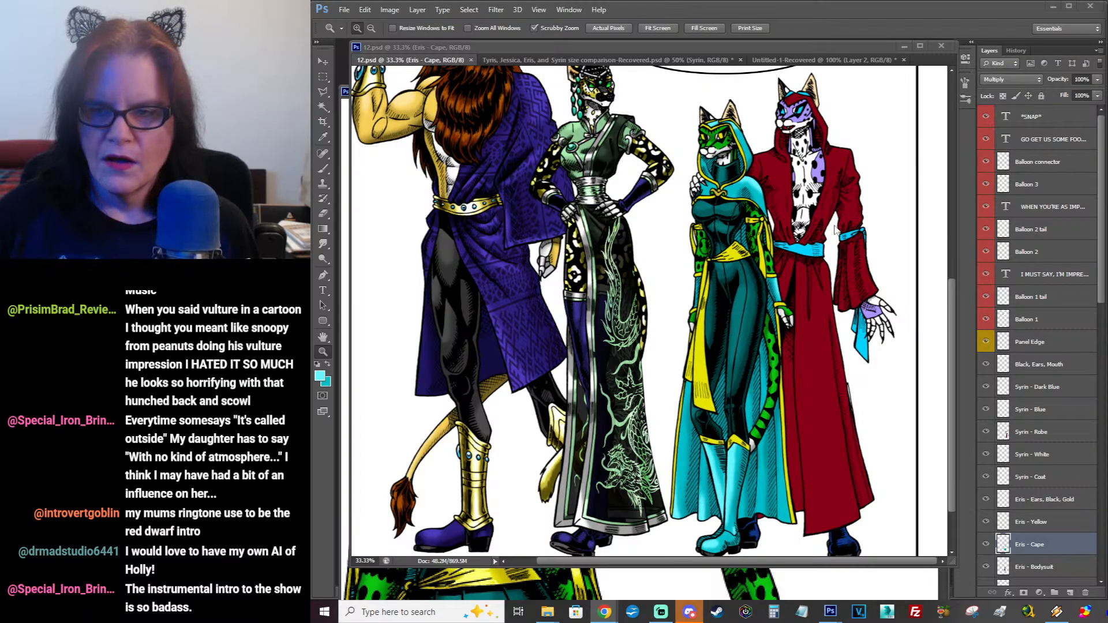
Step: Make the Eris - Yellow layer active and load its painted area as a selection
click(1023, 522)
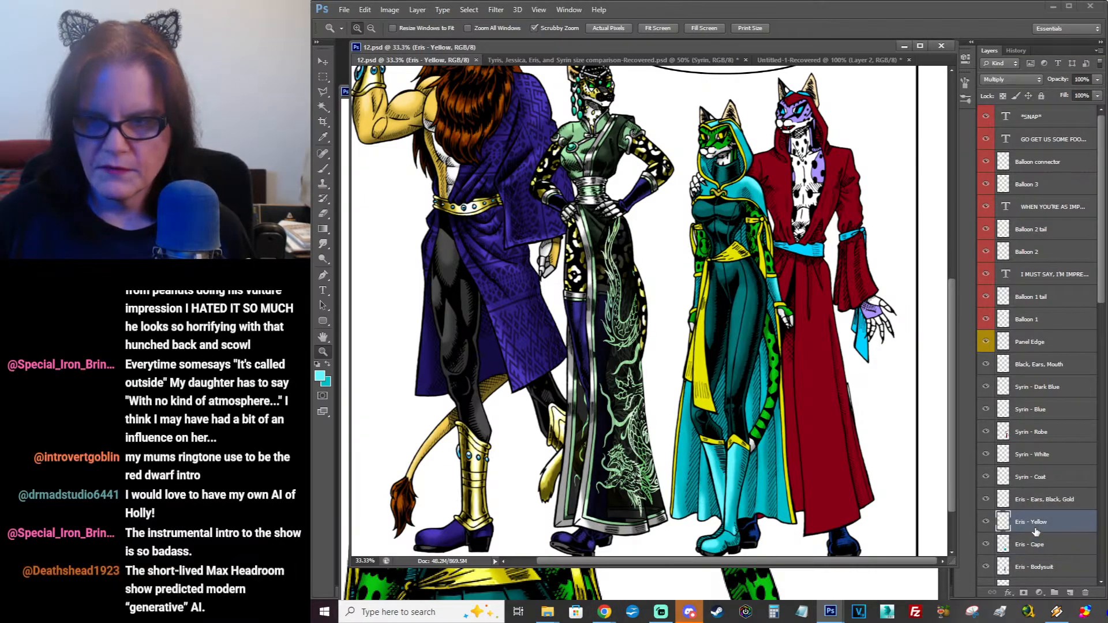
ctrl+click(1005, 525)
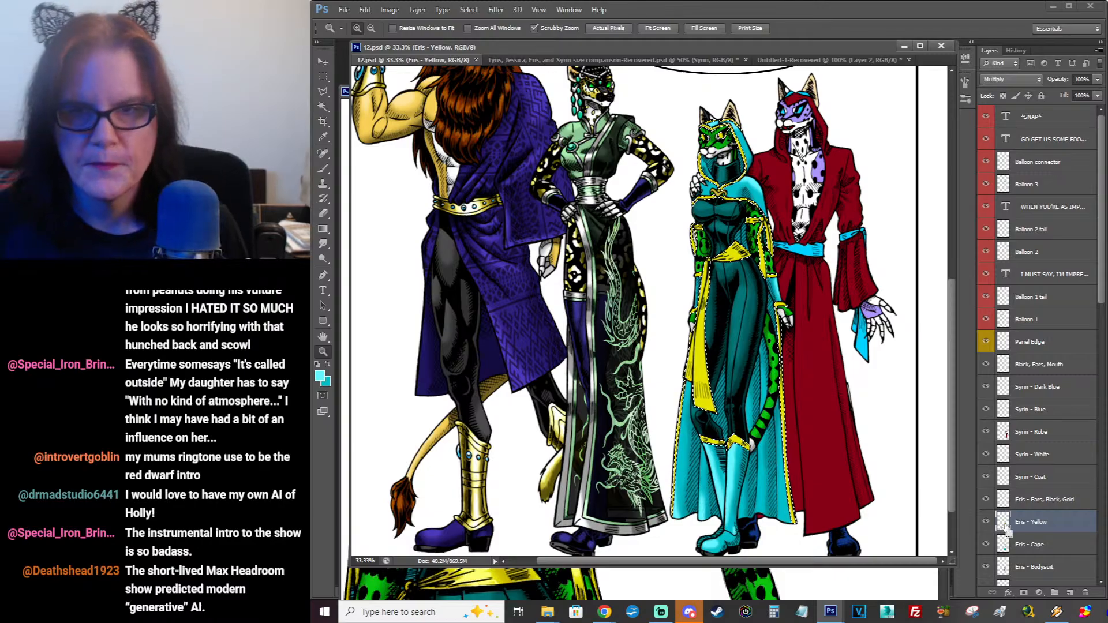
Step: Sample the medium and dark yellow swatches from the Eris.jpg design sheet, with dark yellow as foreground, and return to 12.psd
click(346, 112)
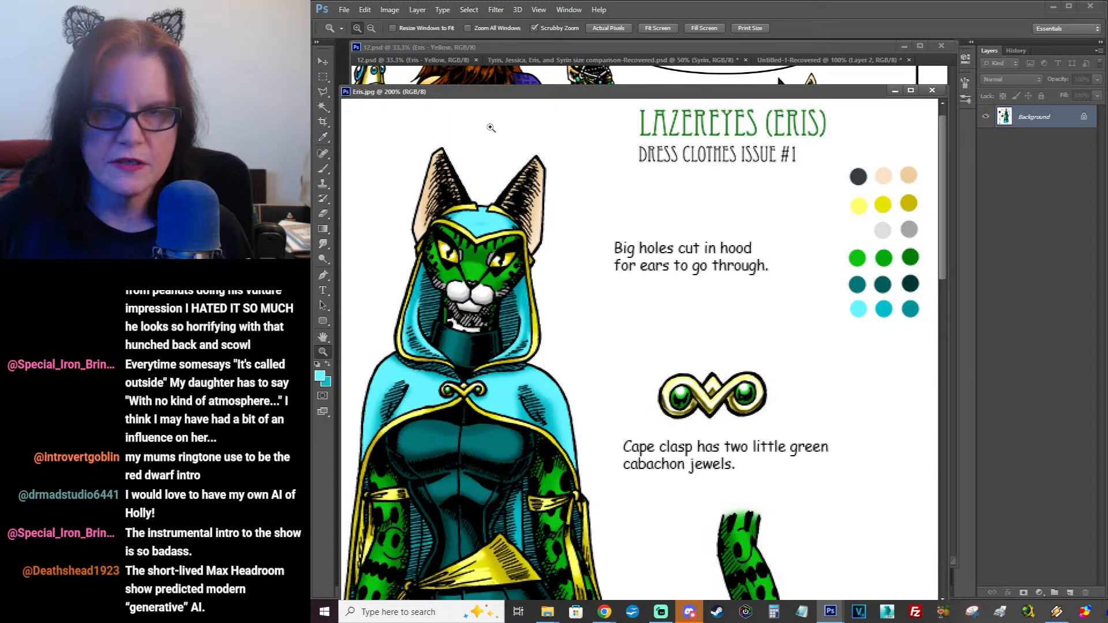
click(323, 138)
click(884, 203)
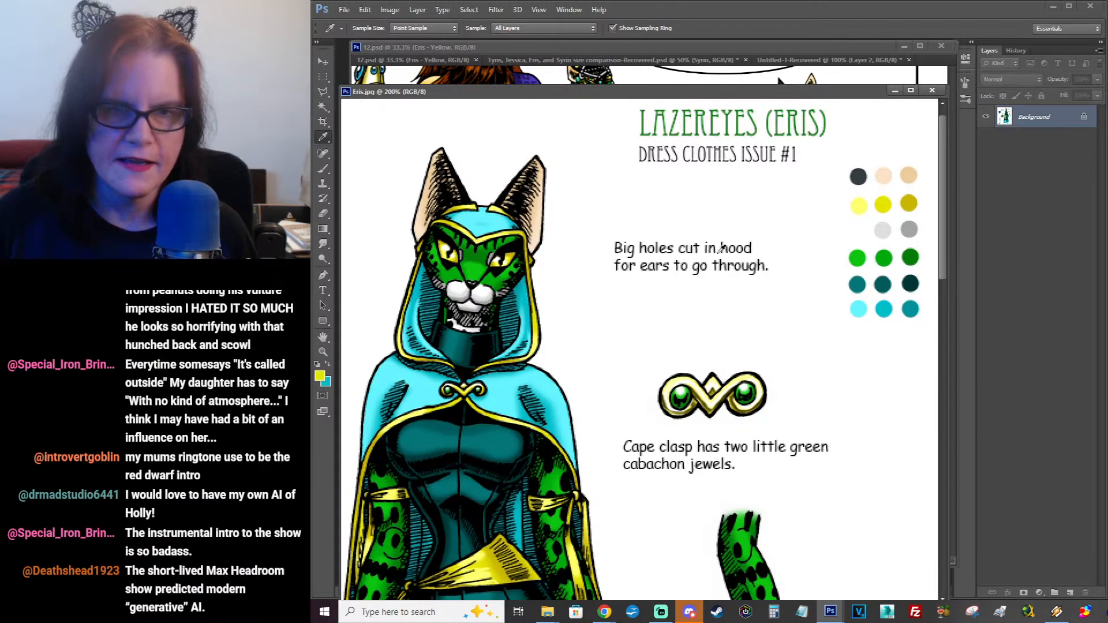
alt+click(909, 201)
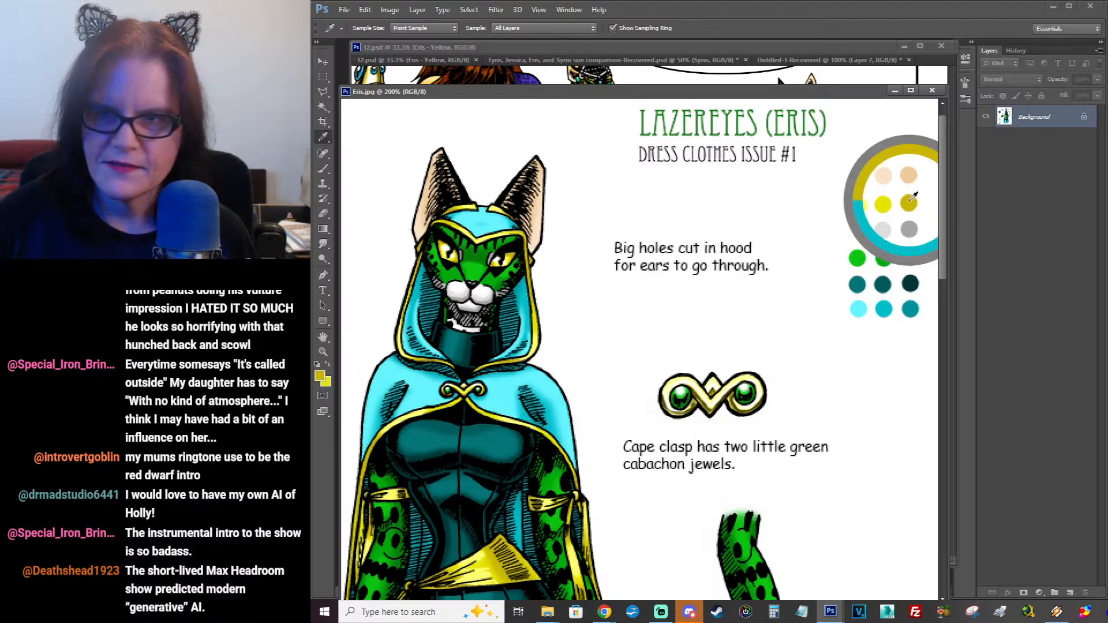
click(614, 45)
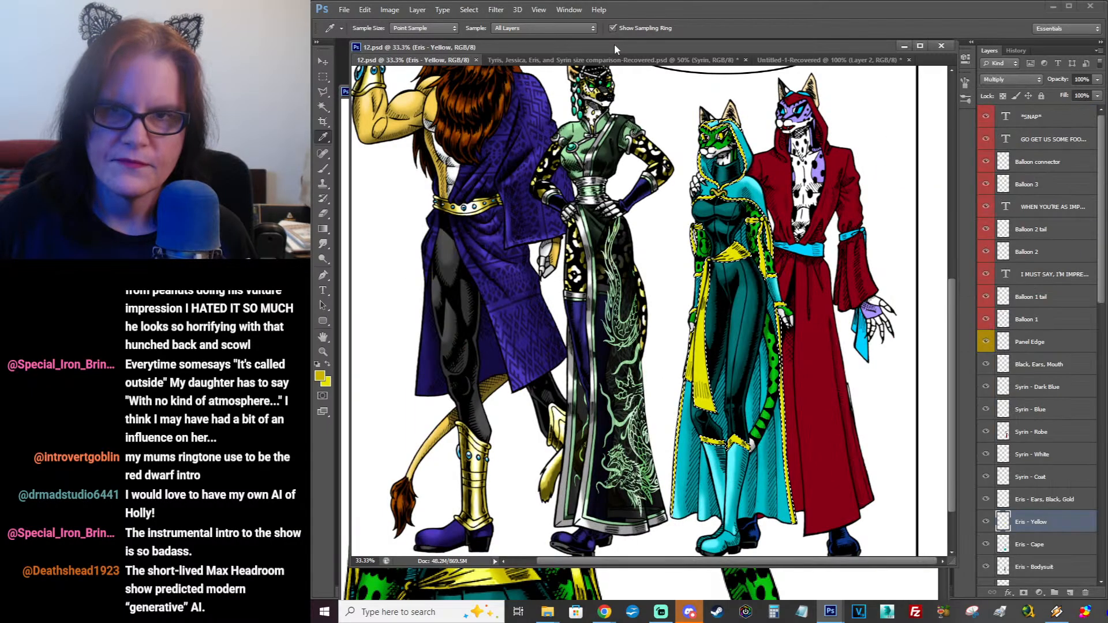
Step: Brush dark yellow shading onto the trim of Eris's hood and upper cape at 100% zoom
click(324, 350)
click(737, 313)
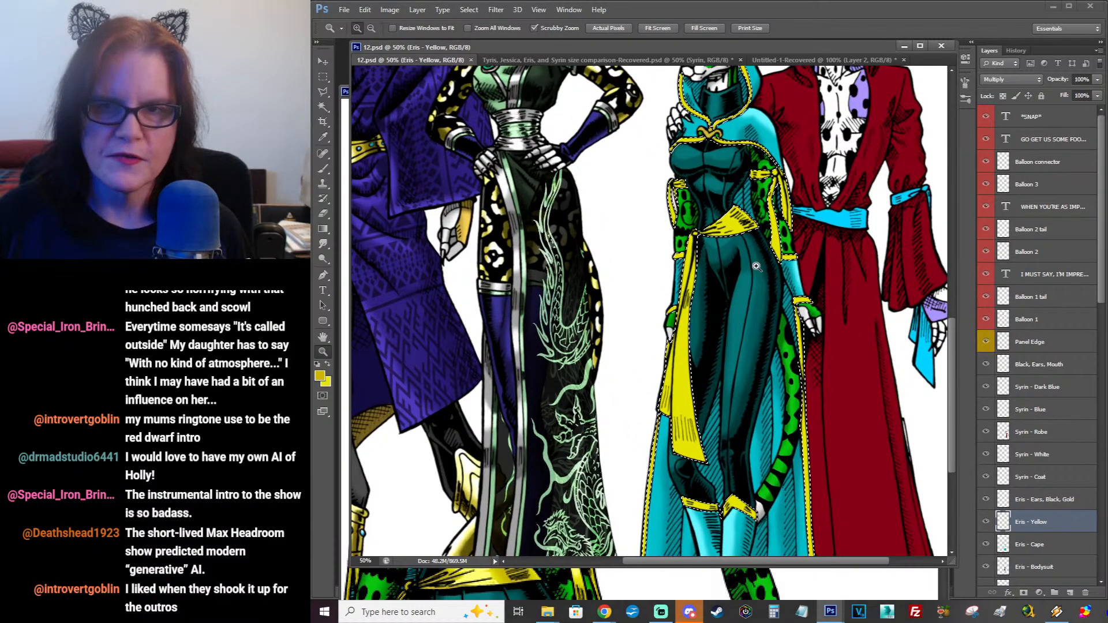
click(748, 158)
drag(790, 106, 775, 253)
click(717, 273)
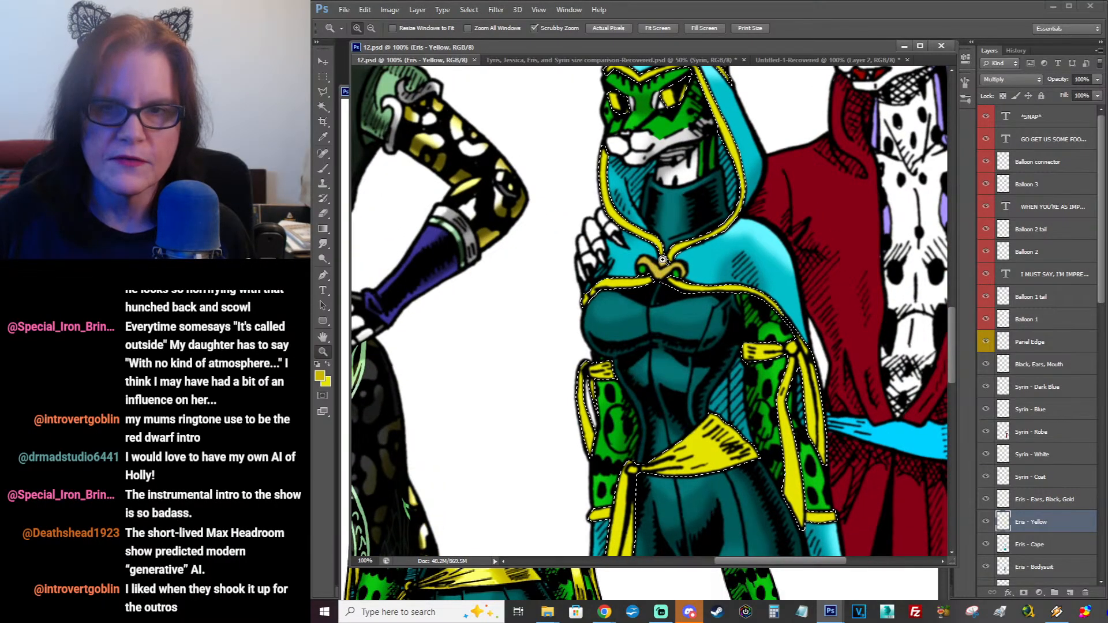
drag(710, 201, 711, 257)
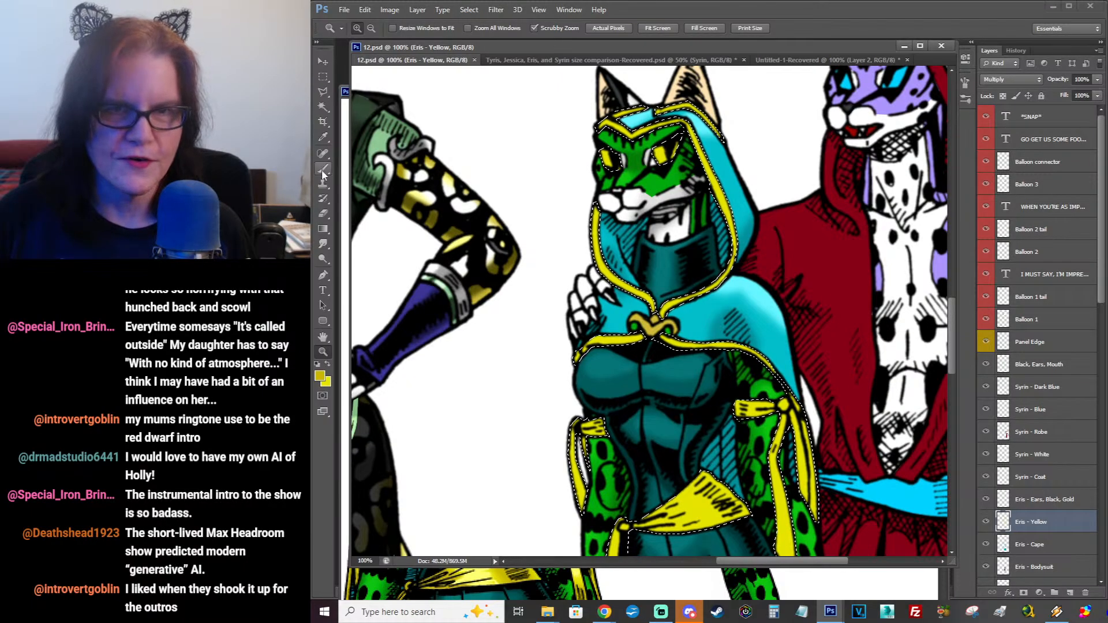
key(b)
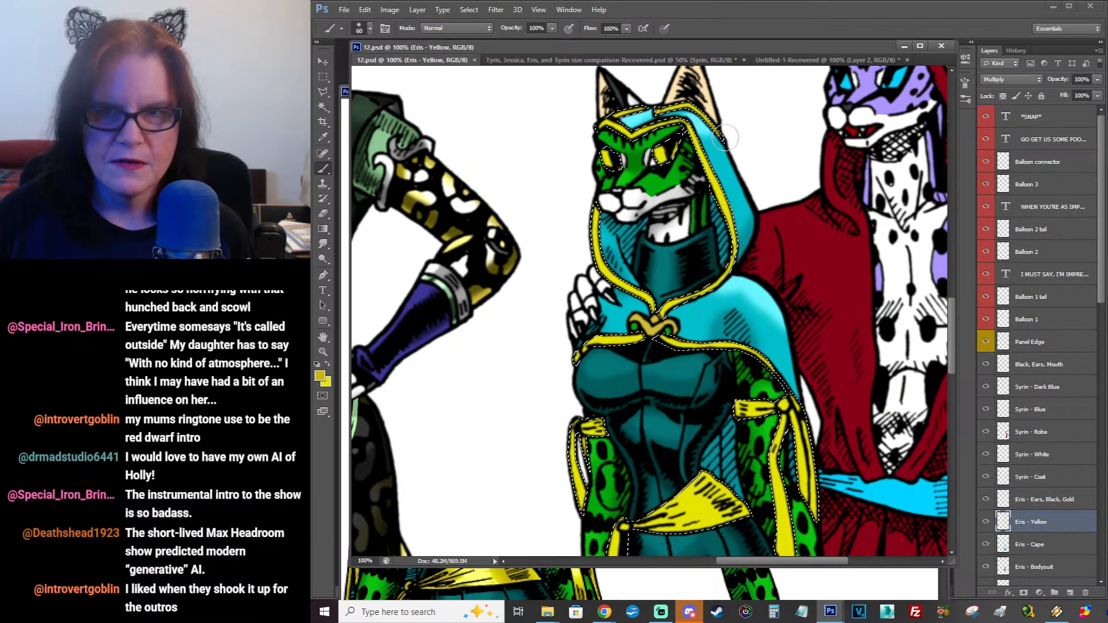
drag(726, 137, 651, 99)
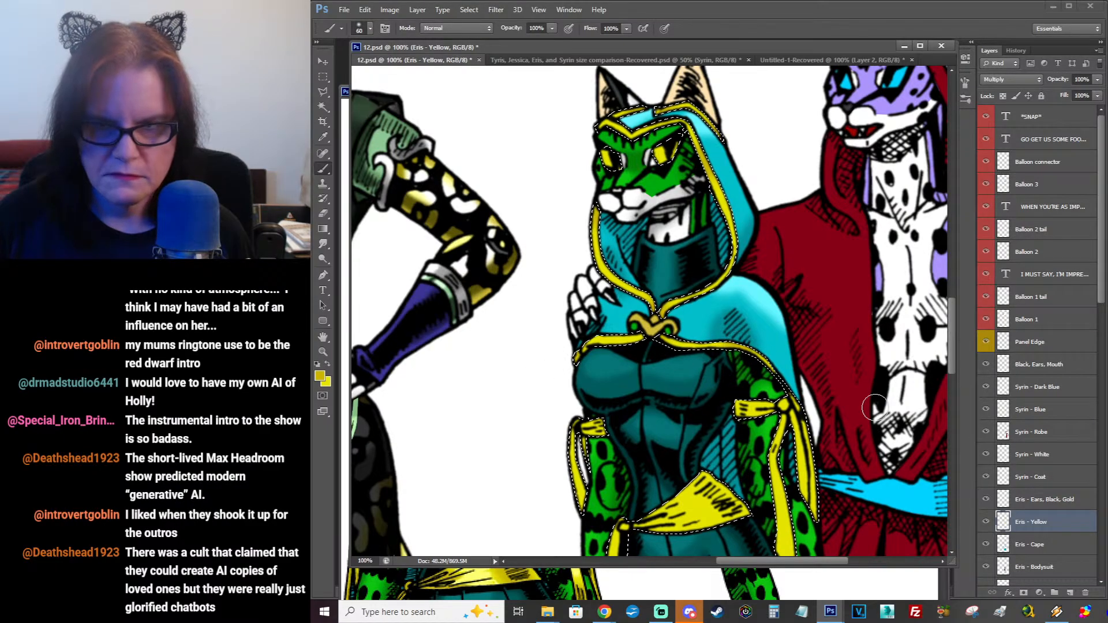
Step: Shade Eris's arm ribbons, wrist bands and waist sash with the Brush, using the sampled darker yellows
scroll(738, 345, down, 5)
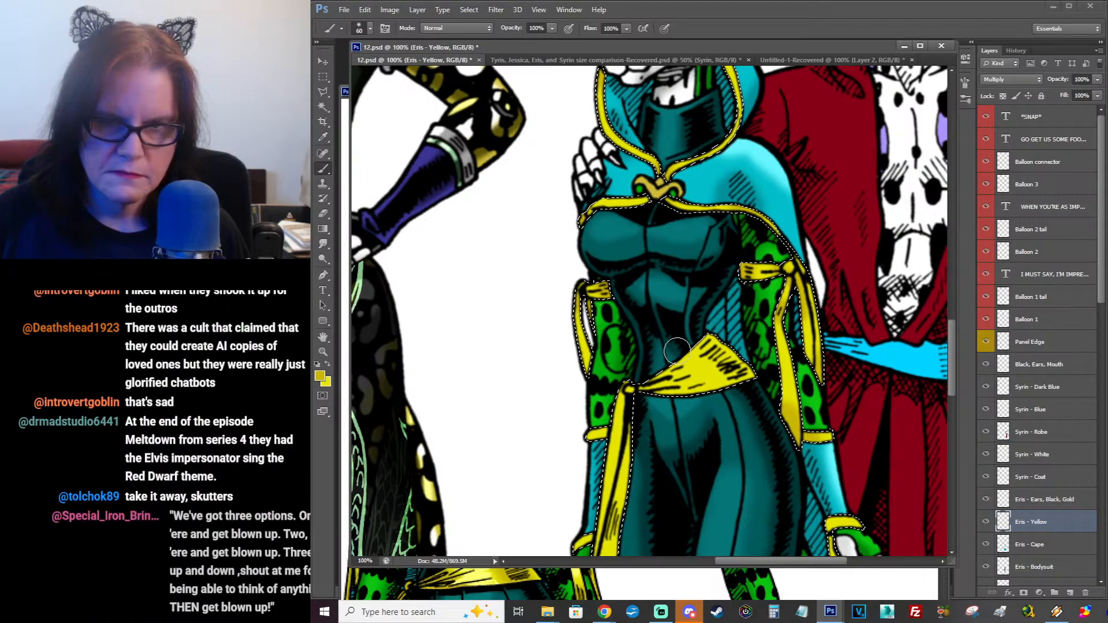
scroll(615, 420, down, 3)
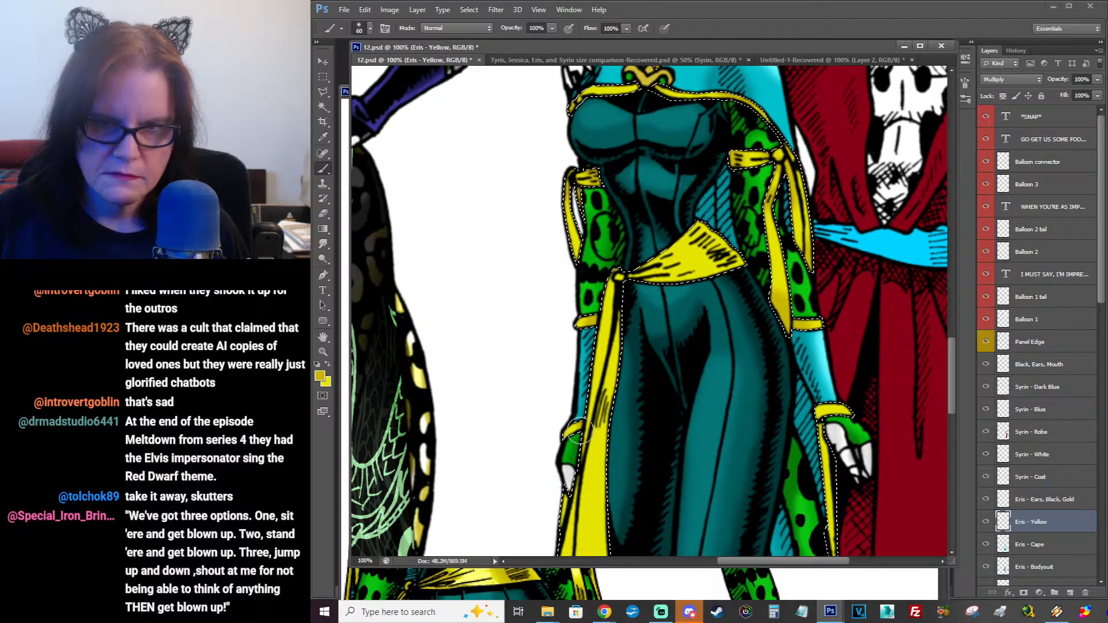
drag(606, 399, 602, 415)
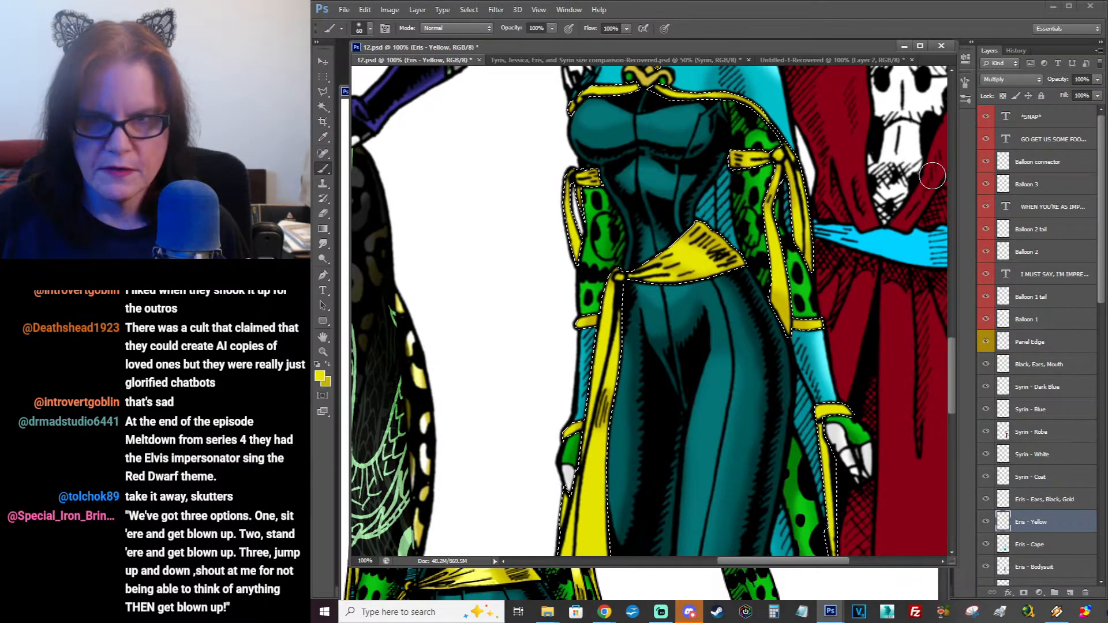
Step: Restore dark yellow as the foreground colour and brush shading around the folds and fringe of the hanging sash ends
drag(855, 321, 826, 188)
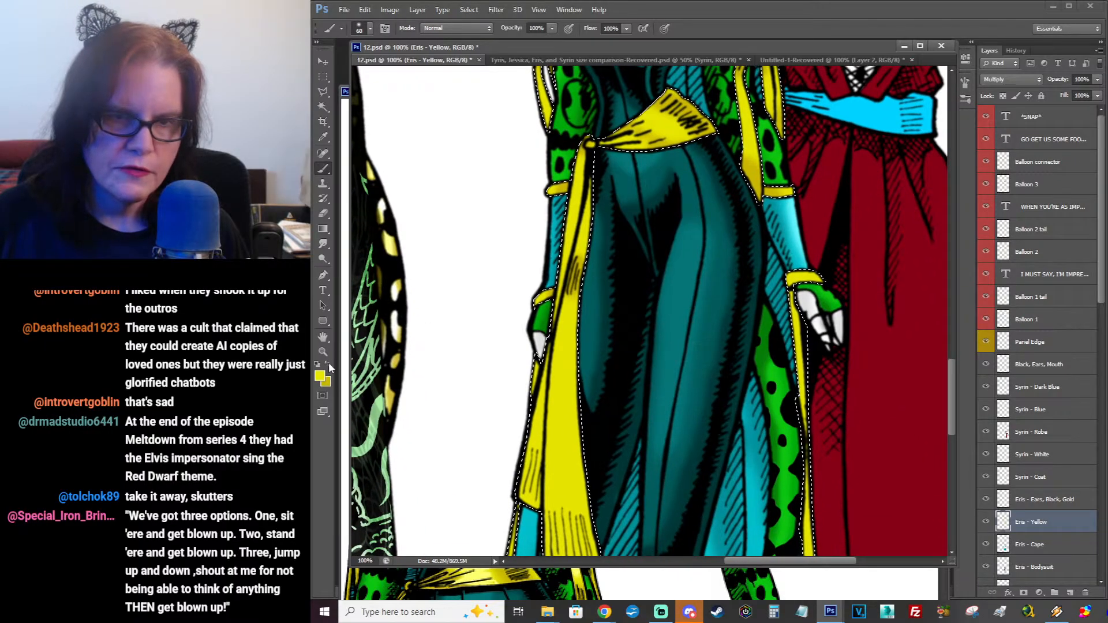
click(328, 364)
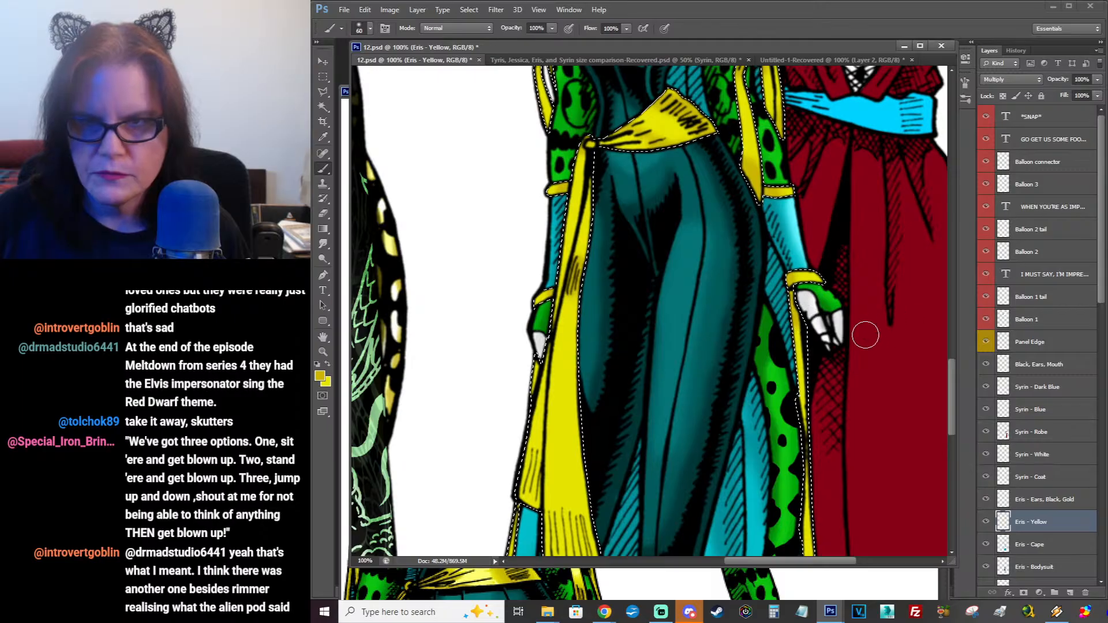
mouse_move(860, 355)
mouse_down()
mouse_move(841, 181)
mouse_move(853, 199)
mouse_up()
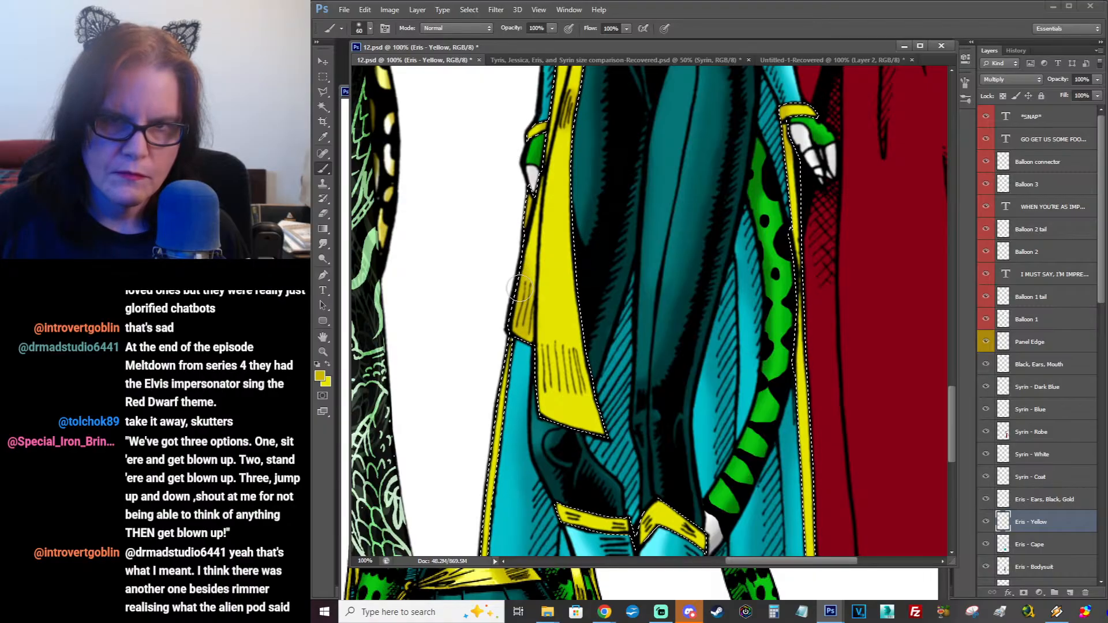
drag(576, 363, 539, 383)
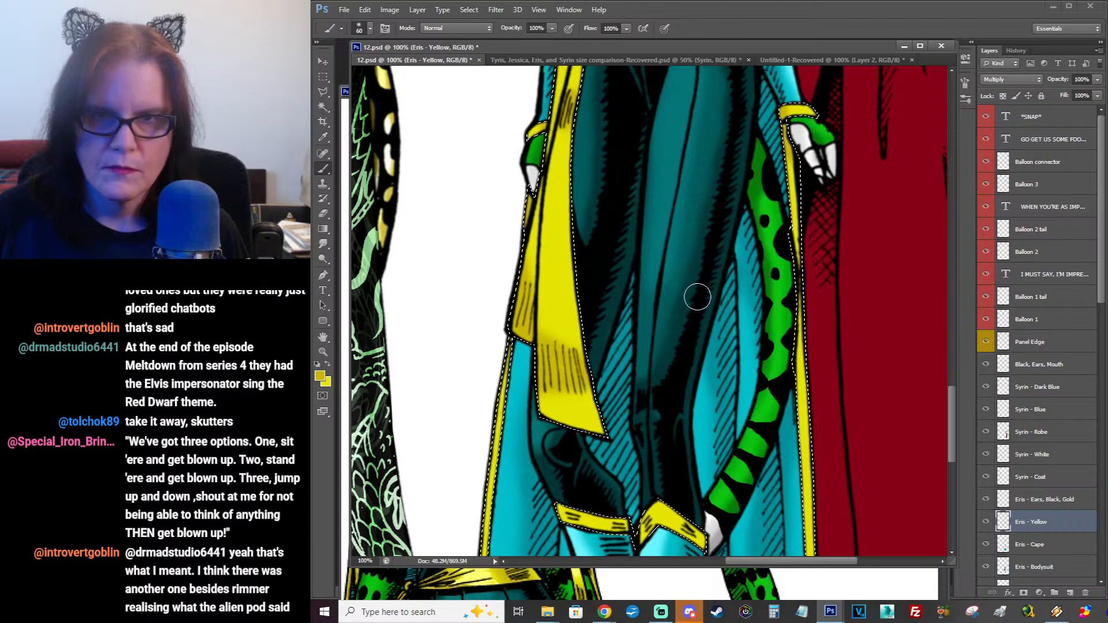
Step: Brush dark yellow shading onto the boot cuffs and the long yellow edging of the lower cape
drag(761, 463, 742, 206)
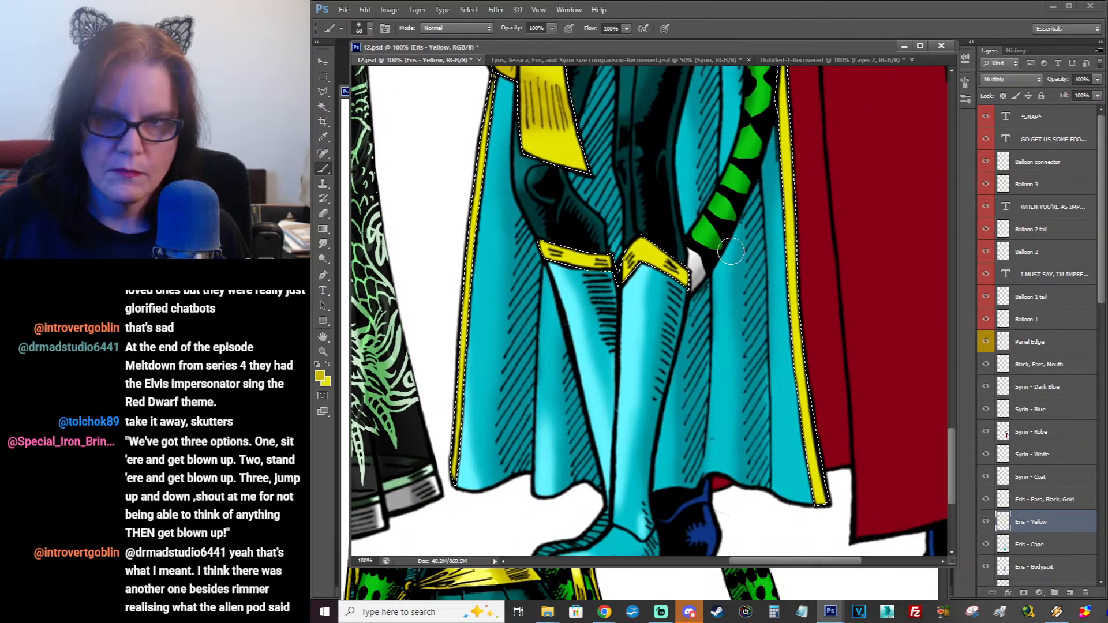
drag(679, 290, 684, 261)
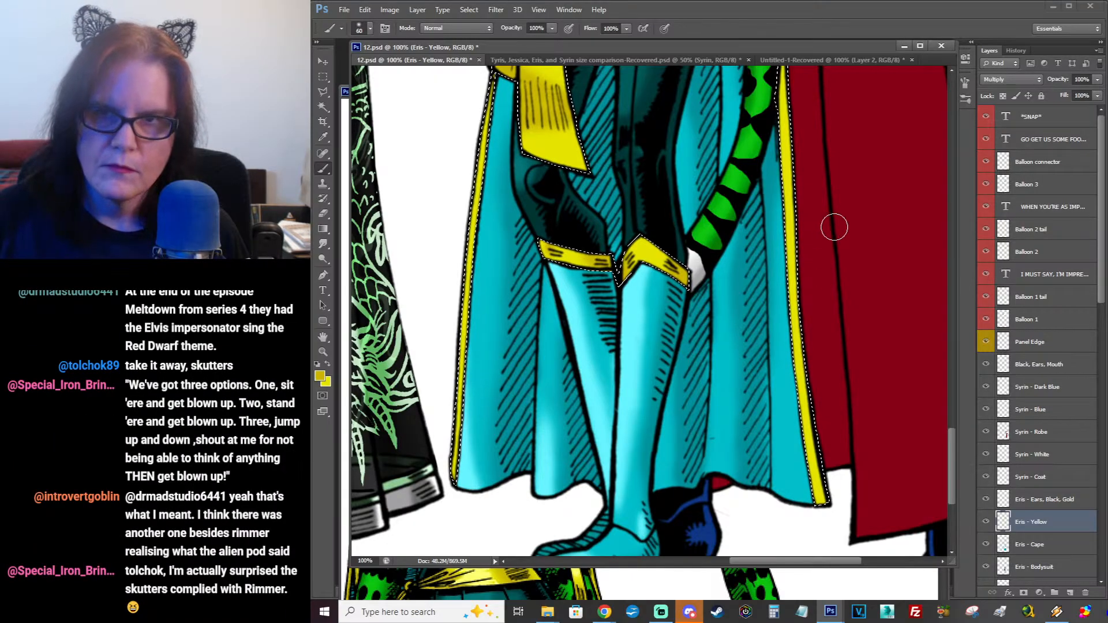
drag(844, 206, 821, 320)
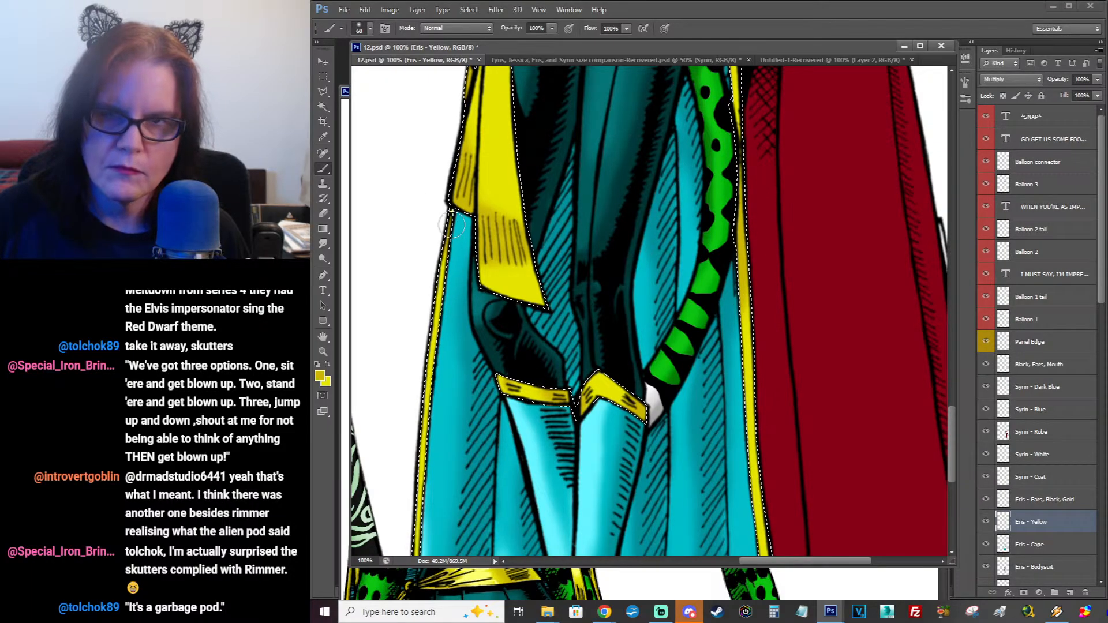
drag(856, 178, 839, 304)
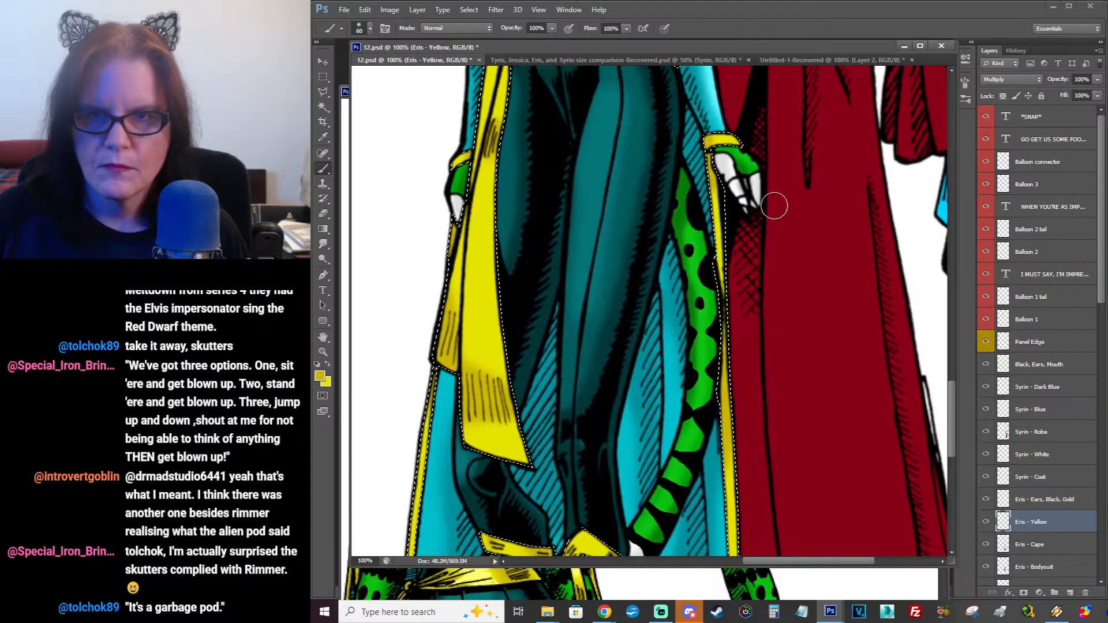
key(ctrl+d)
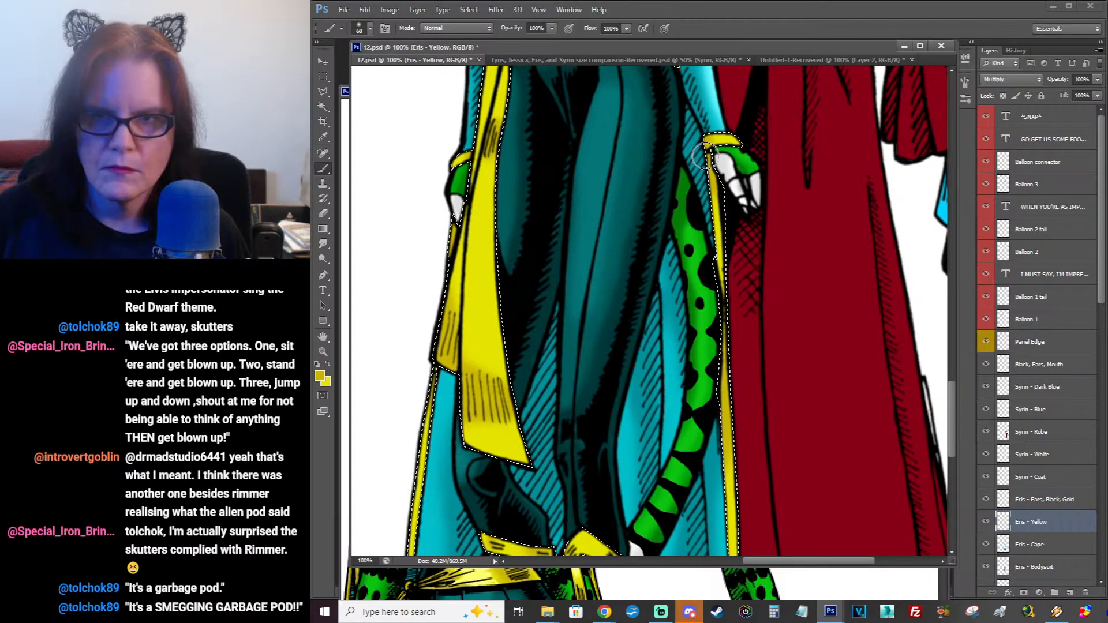
drag(839, 299, 819, 124)
drag(822, 373, 850, 317)
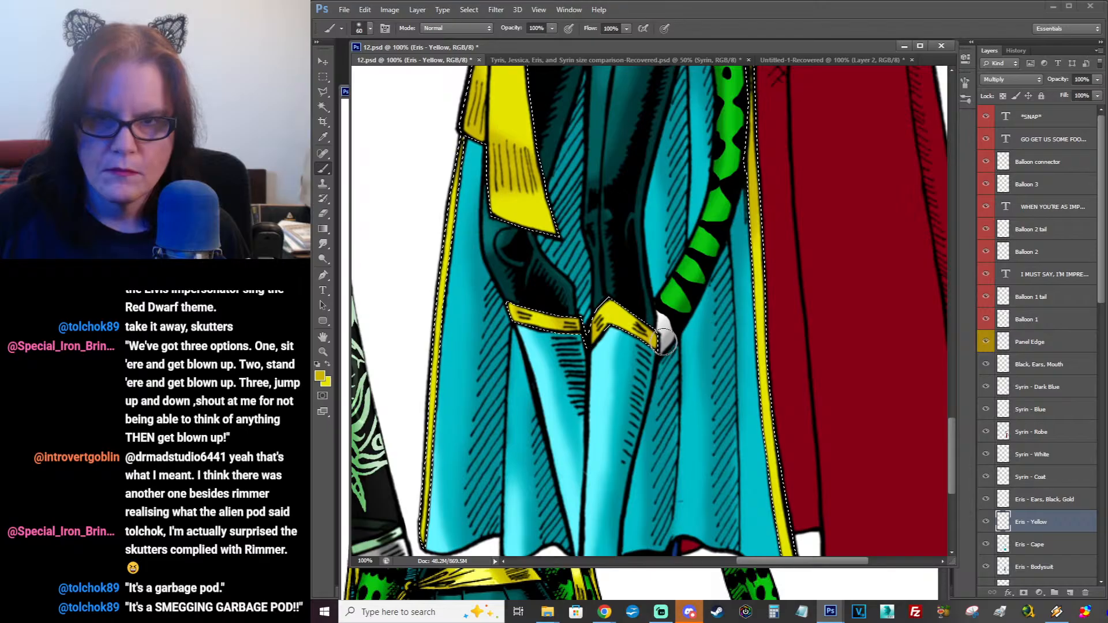
key(ctrl+d)
Step: Check the shaded trim up to Eris's hood, sample the lightest yellow swatch from Eris.jpg, and return to 12.psd
drag(725, 225, 724, 476)
drag(727, 118, 739, 308)
drag(737, 252, 728, 373)
drag(738, 230, 732, 422)
drag(752, 309, 761, 319)
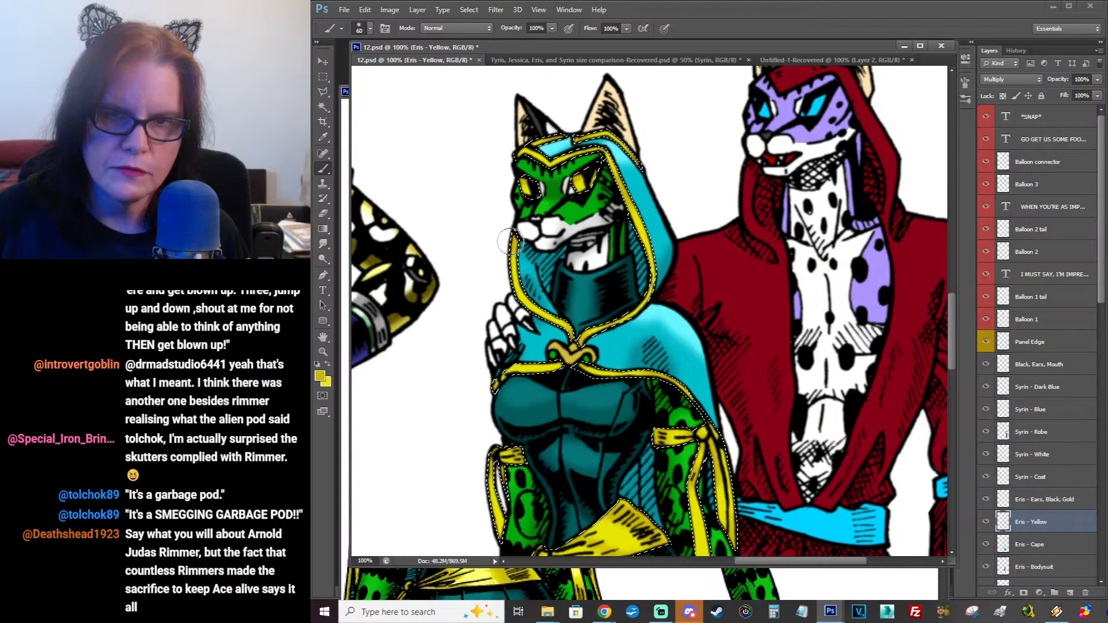
click(344, 109)
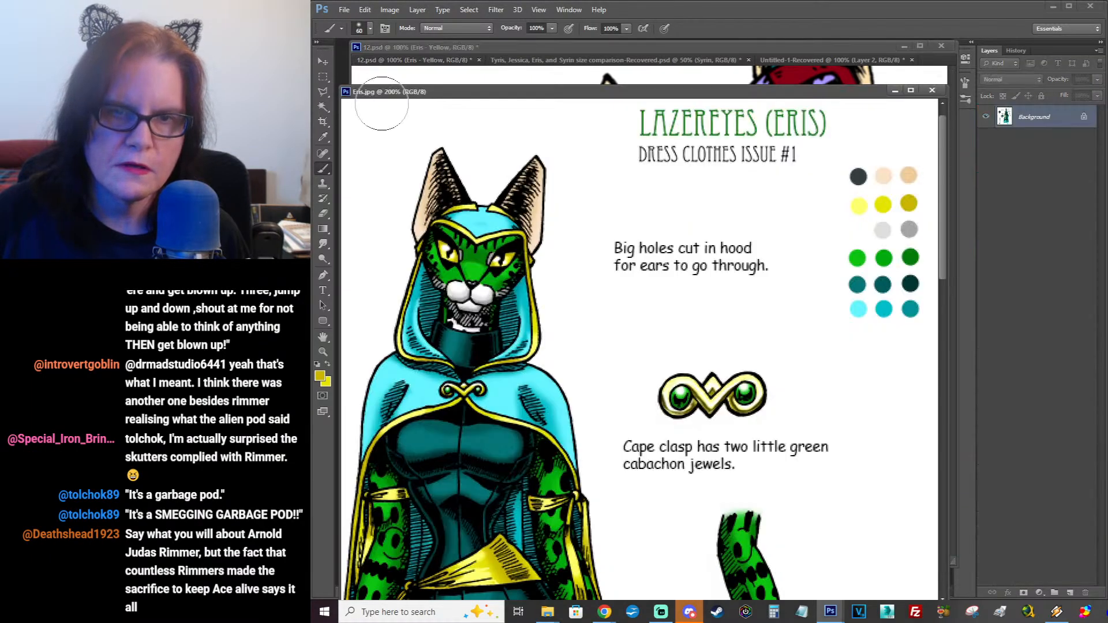
click(323, 139)
click(859, 204)
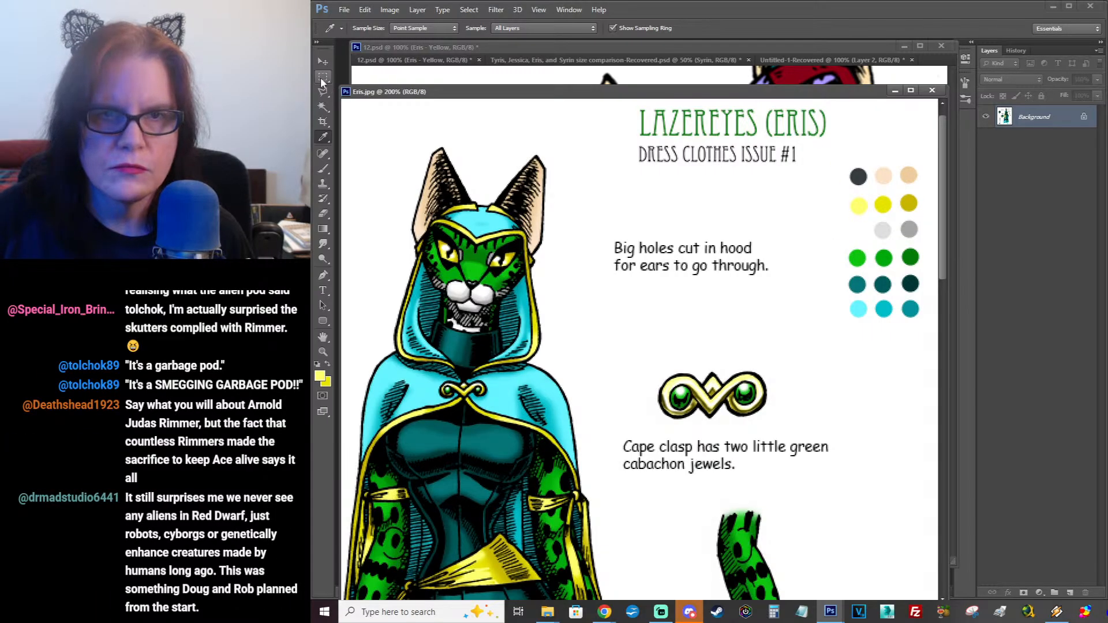
click(324, 61)
click(487, 47)
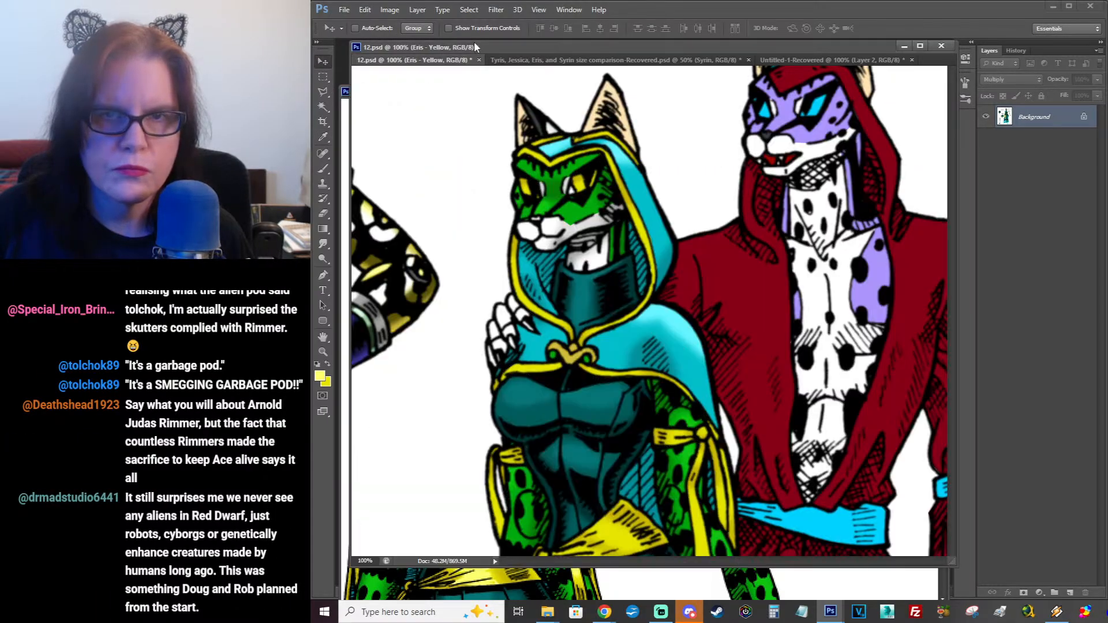
Step: Brush light yellow highlights onto the hood and cape trim, the arm ribbons and the waist sash
key(b)
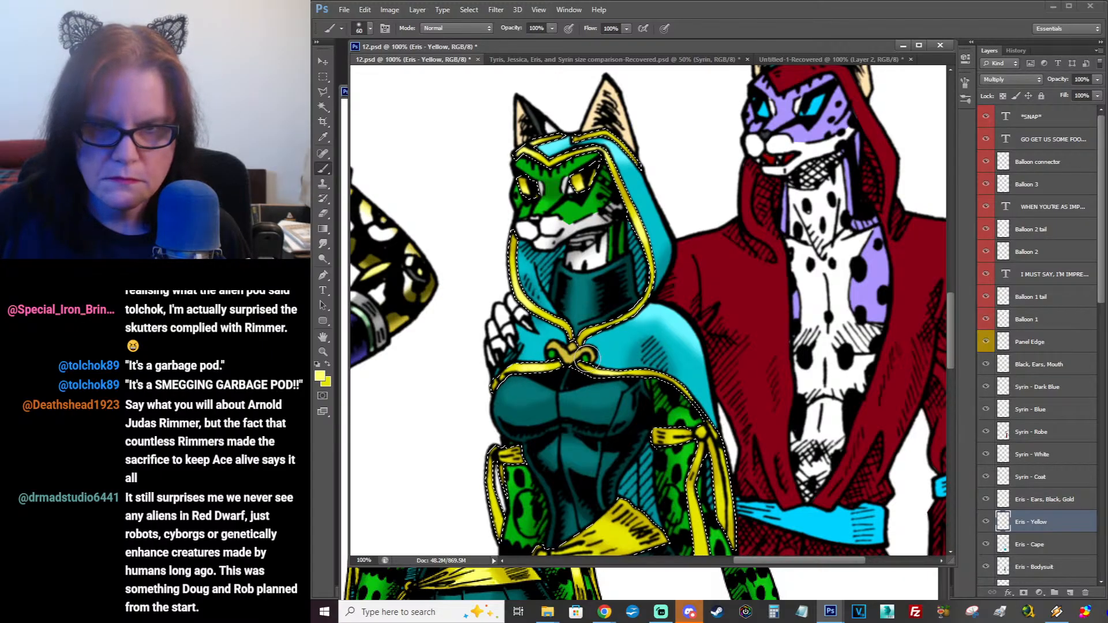
scroll(587, 356, down, 5)
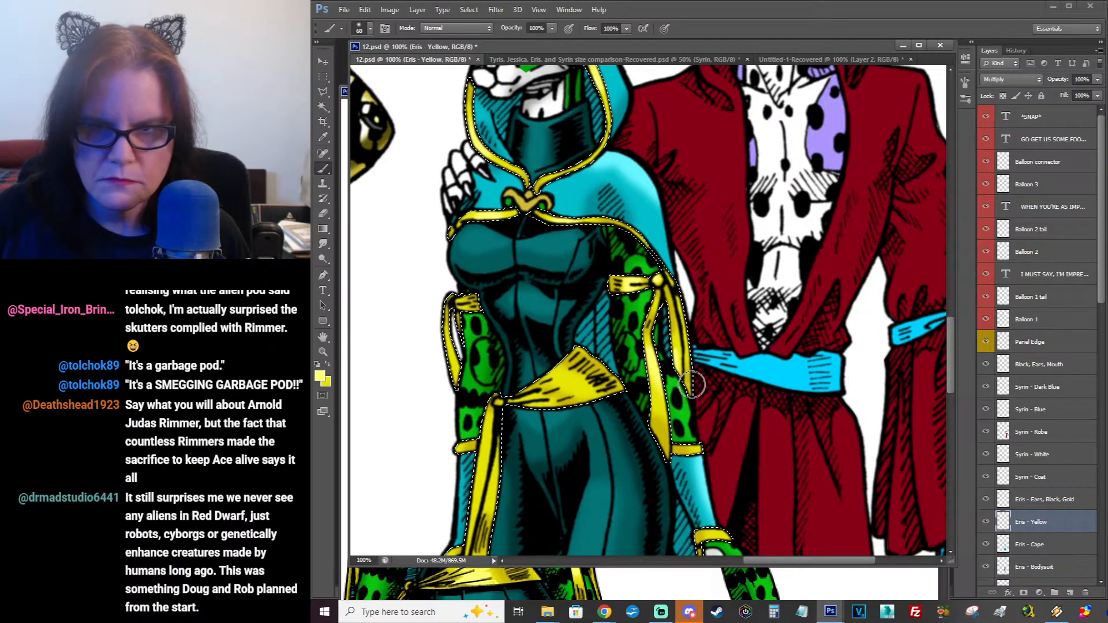
drag(764, 429, 757, 266)
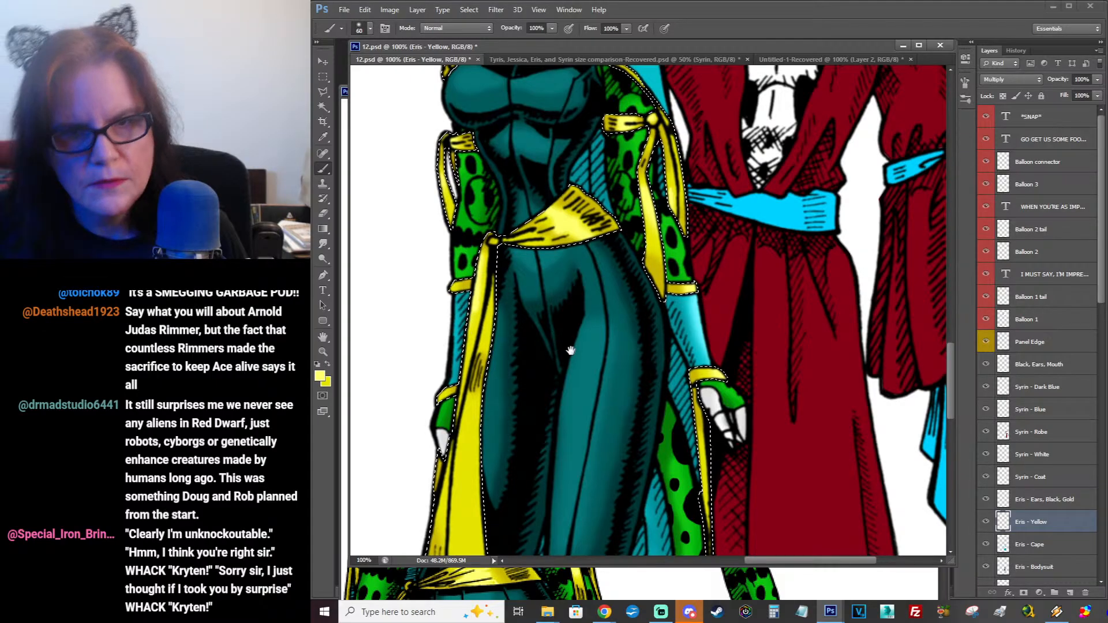
Step: Brush light yellow highlights onto the long hanging sash, the boot cuffs and the lower cape edging
mouse_move(567, 340)
mouse_down()
mouse_move(612, 222)
mouse_move(620, 153)
mouse_up()
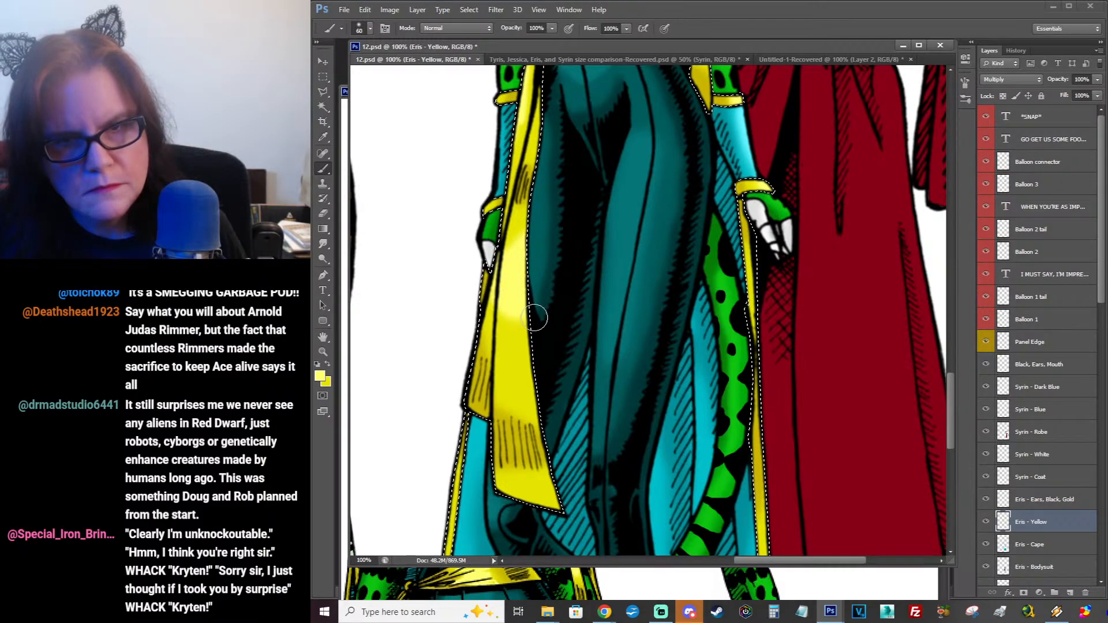
key(ctrl+d)
mouse_move(619, 315)
mouse_down()
mouse_move(621, 246)
mouse_move(589, 314)
mouse_up()
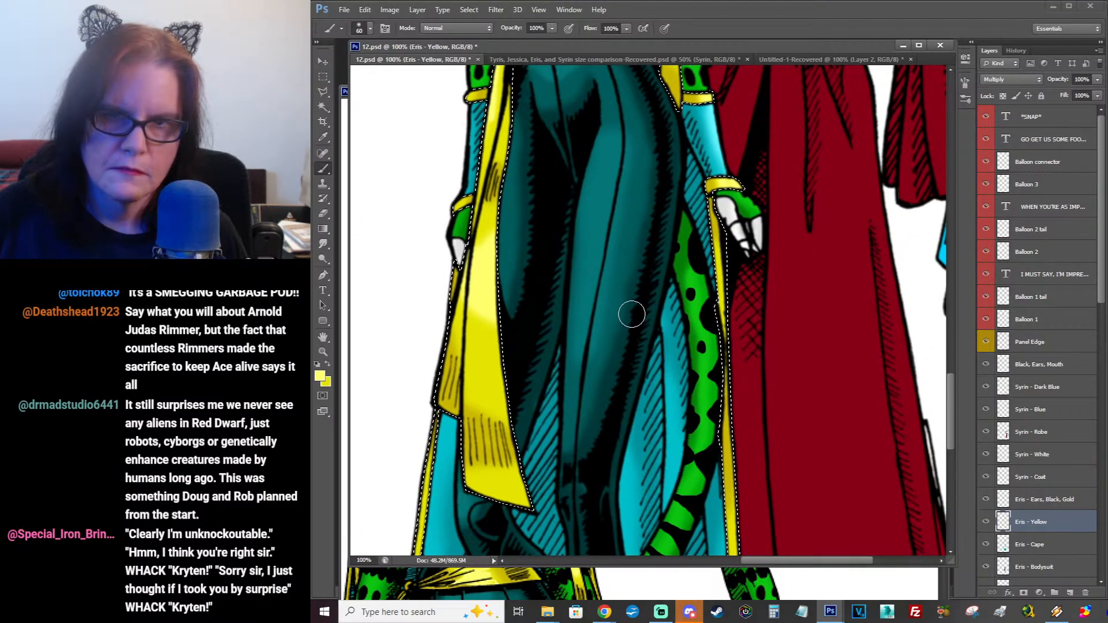
drag(631, 314, 643, 140)
mouse_move(612, 292)
mouse_down()
mouse_move(643, 203)
mouse_move(638, 148)
mouse_up()
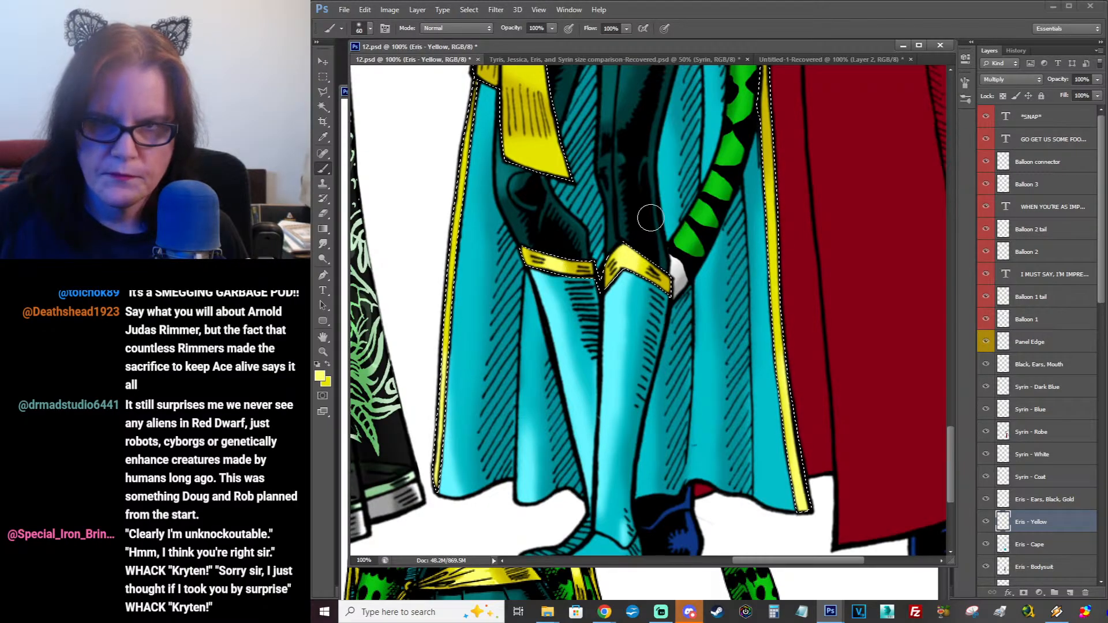
Step: Sample the dark gold from the cape clasp drawing in Eris.jpg and return to 12.psd
drag(810, 151, 802, 413)
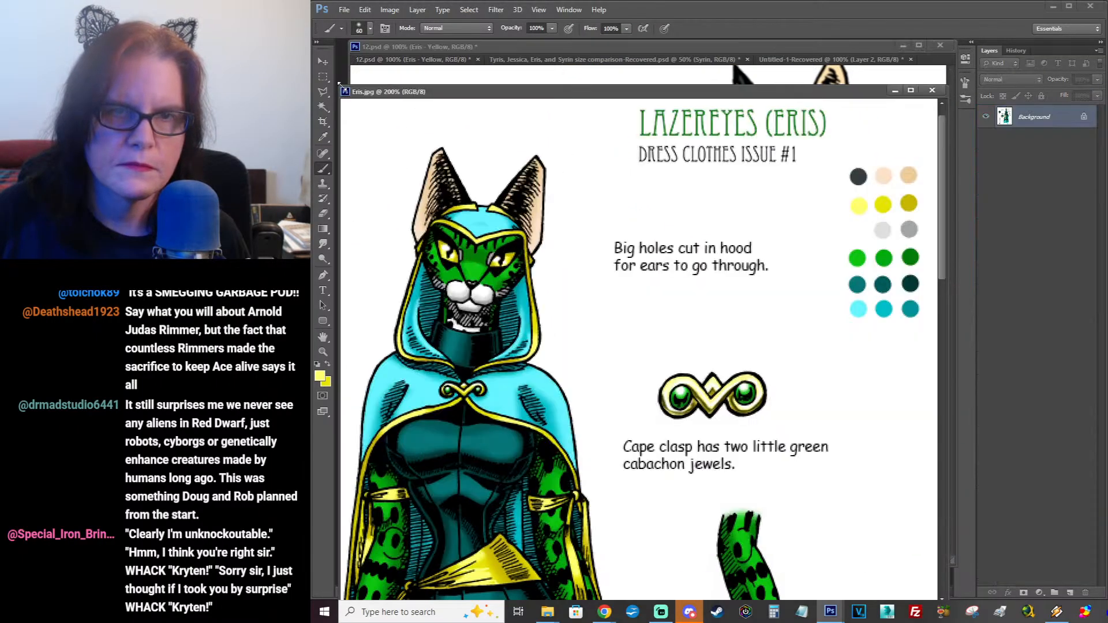
click(345, 91)
drag(783, 251, 783, 268)
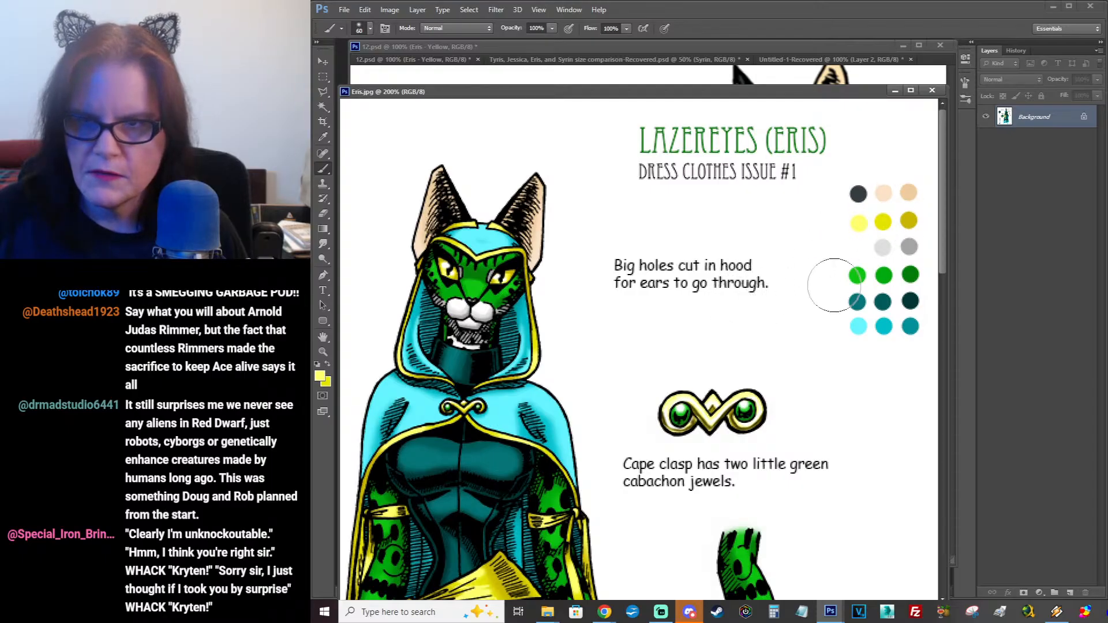
click(323, 137)
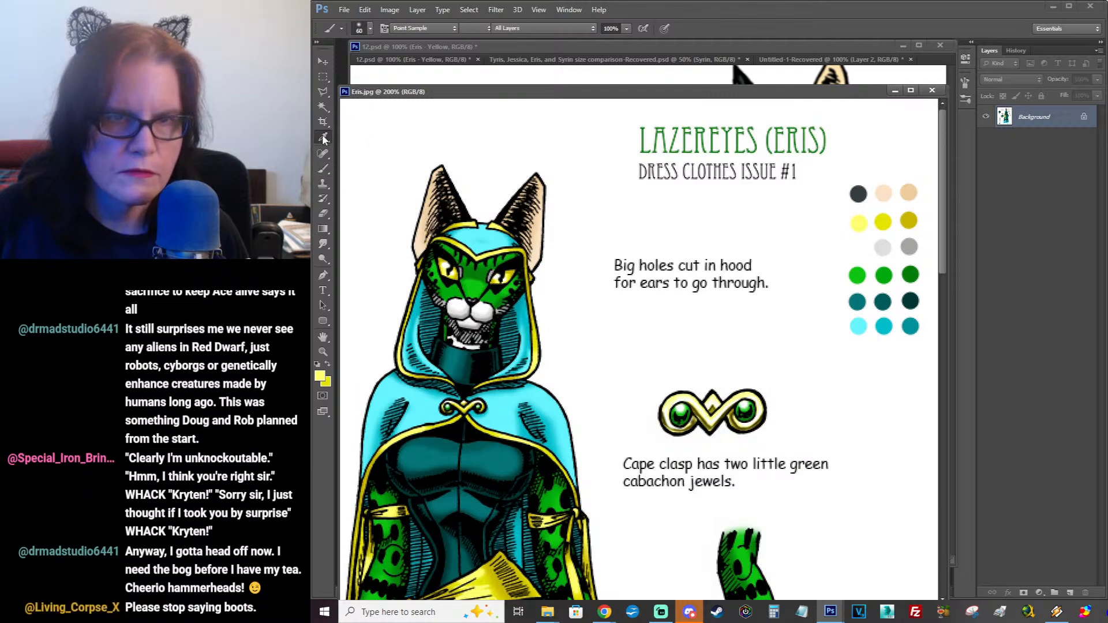
click(700, 408)
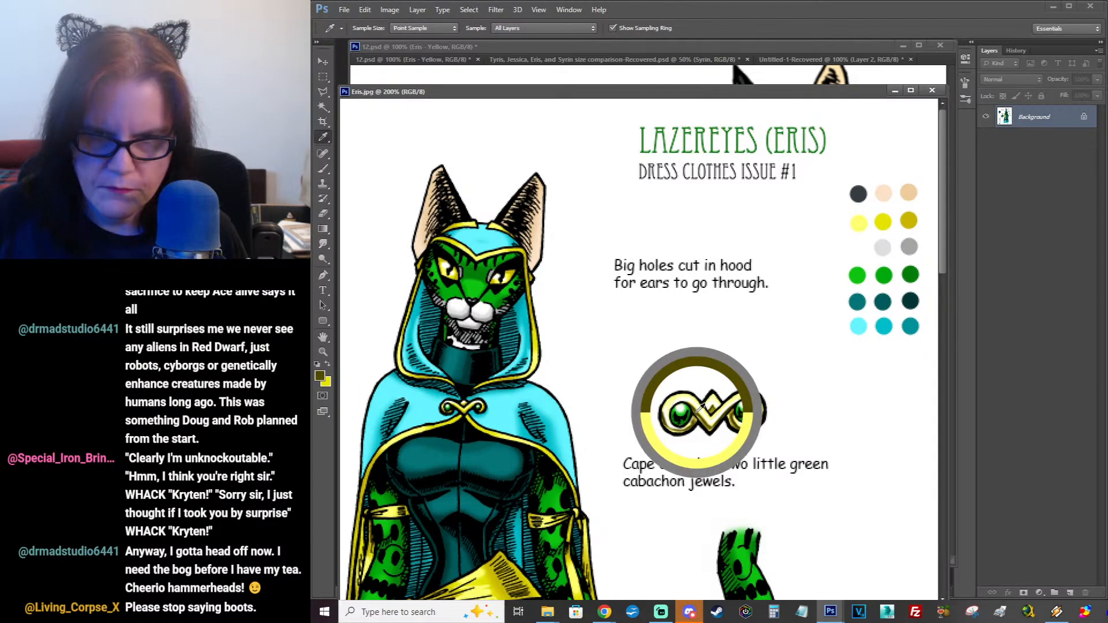
drag(702, 406, 701, 407)
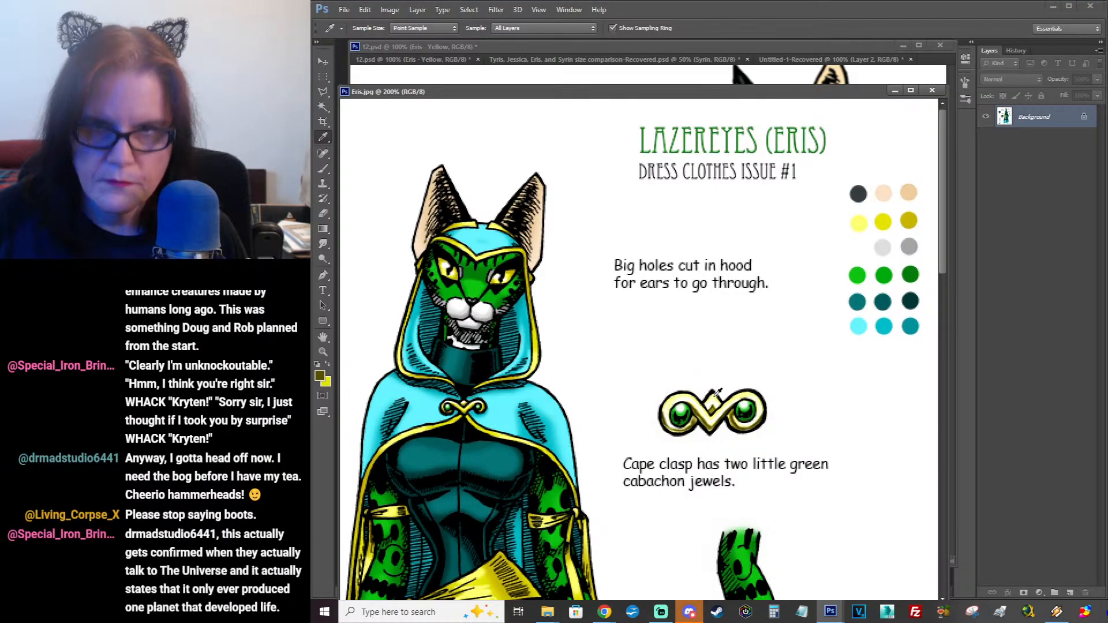
click(687, 46)
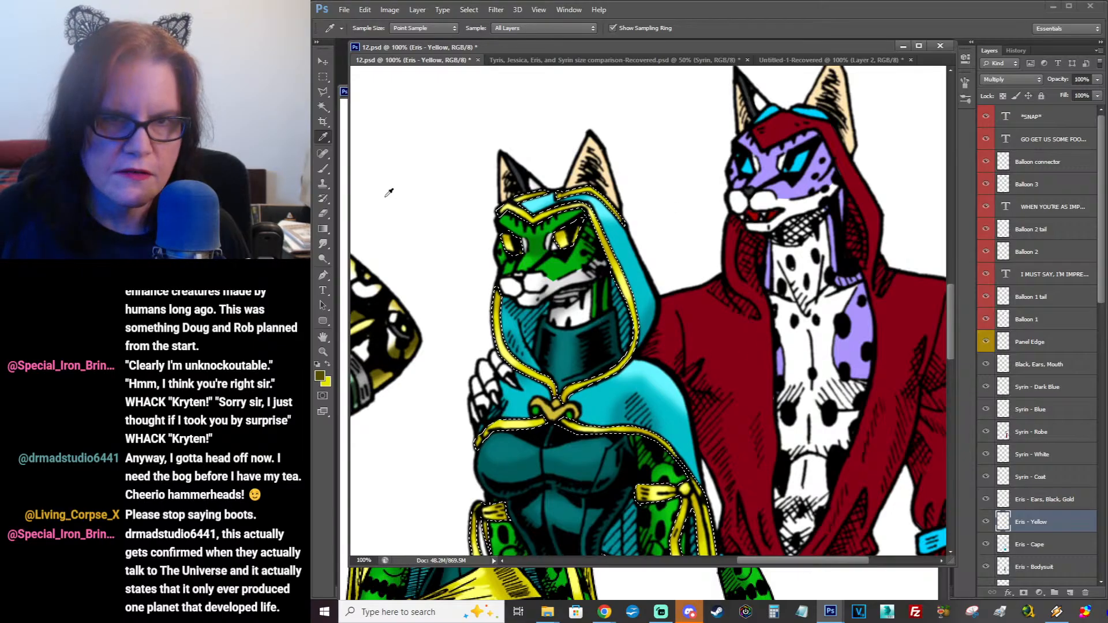
Step: Replace the bright yellow working colour with white, then ready the Brush with dark gold as the foreground colour
click(328, 364)
click(319, 375)
click(668, 140)
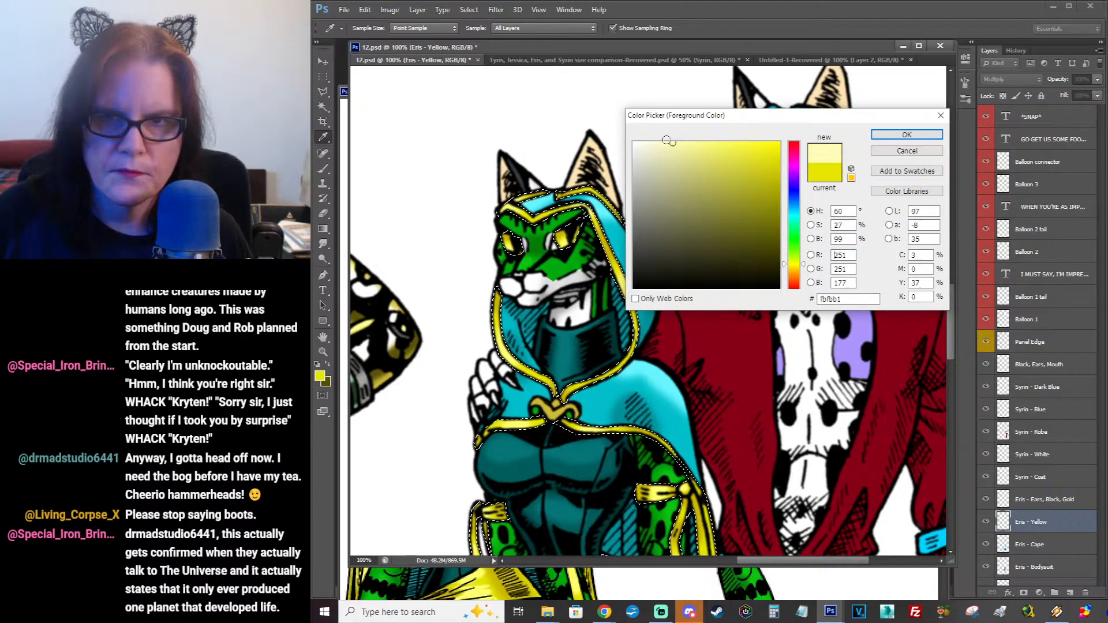
click(901, 138)
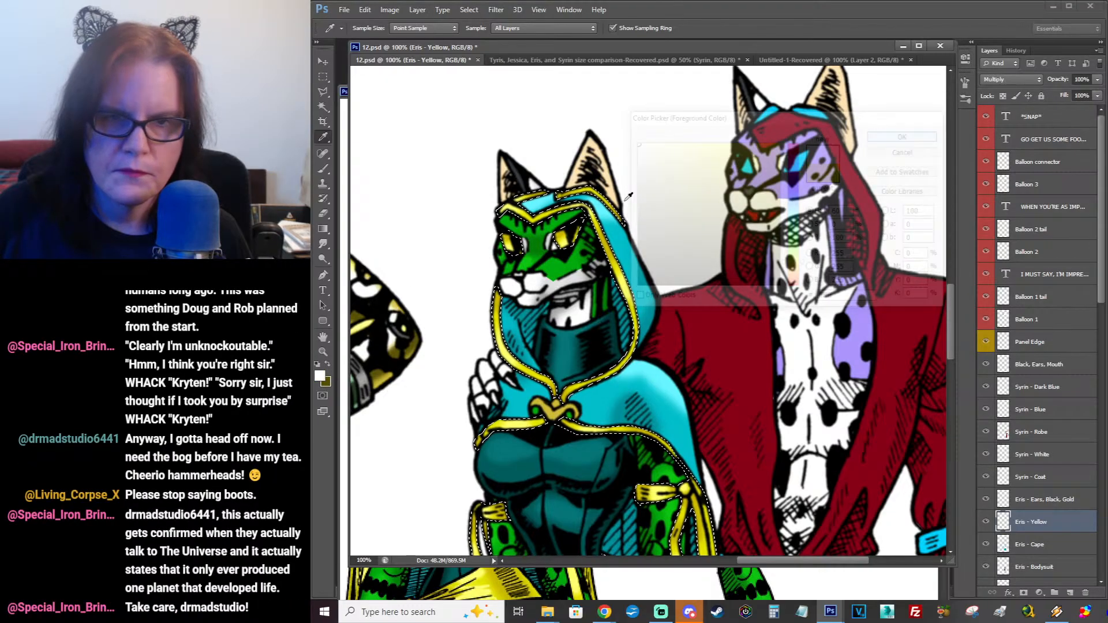
click(326, 366)
click(324, 170)
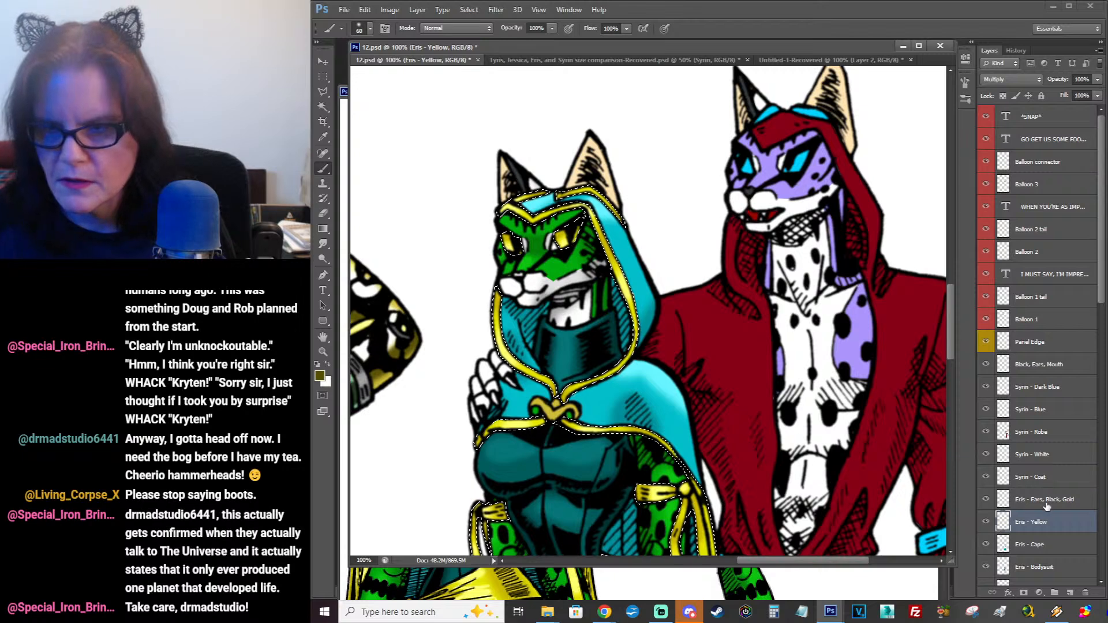
Step: Load the contents of the Eris - Ears, Black, Gold layer as a selection and choose a soft 14 px brush
click(1004, 500)
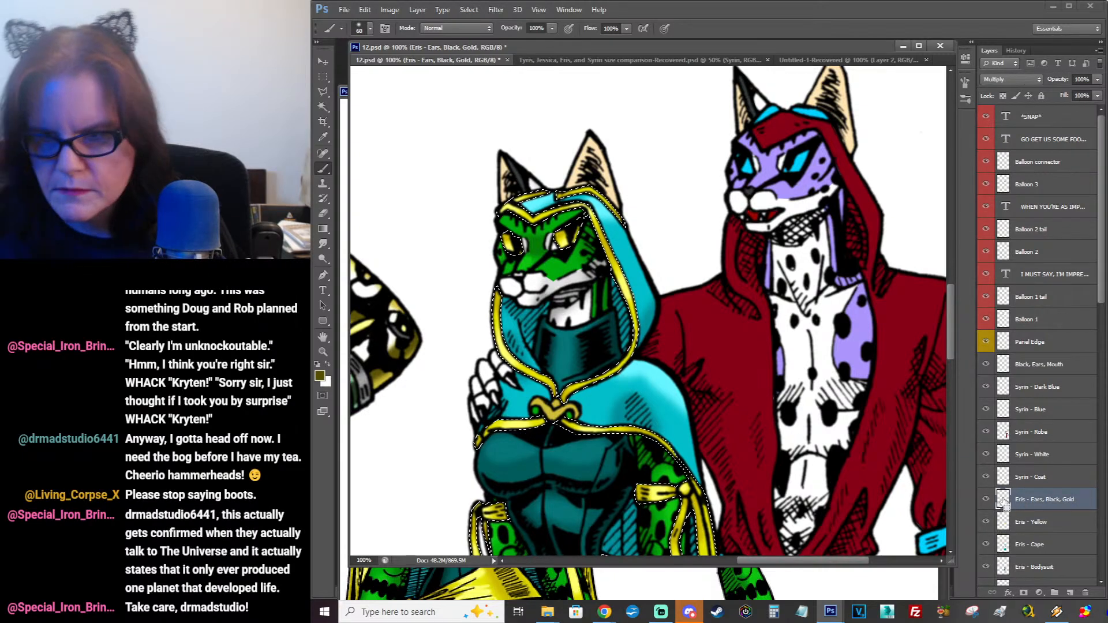
ctrl+click(1005, 499)
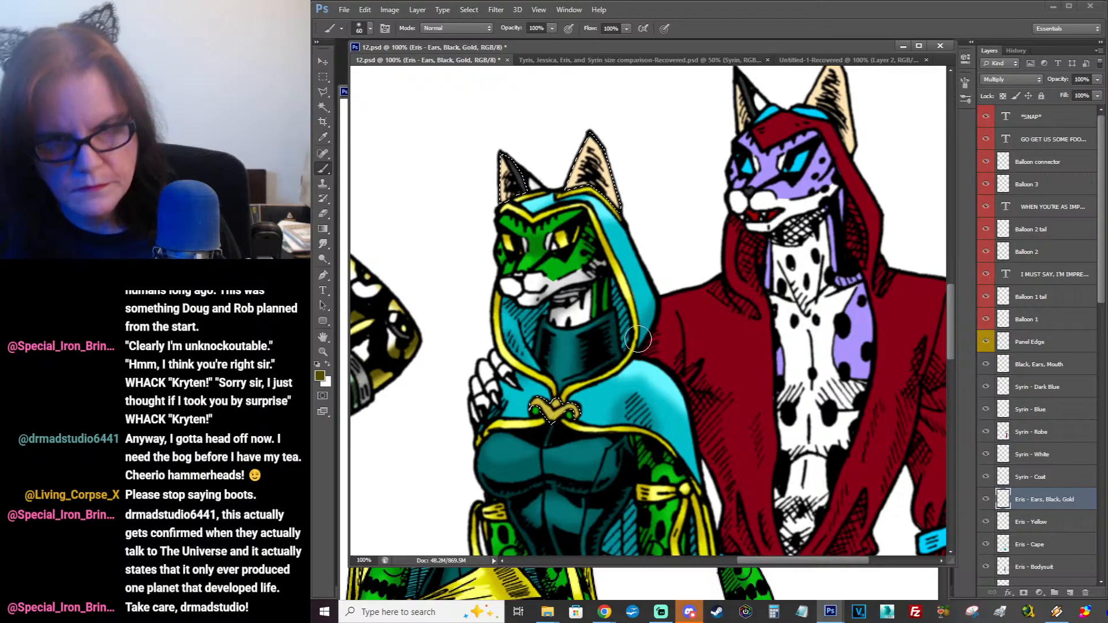
click(369, 29)
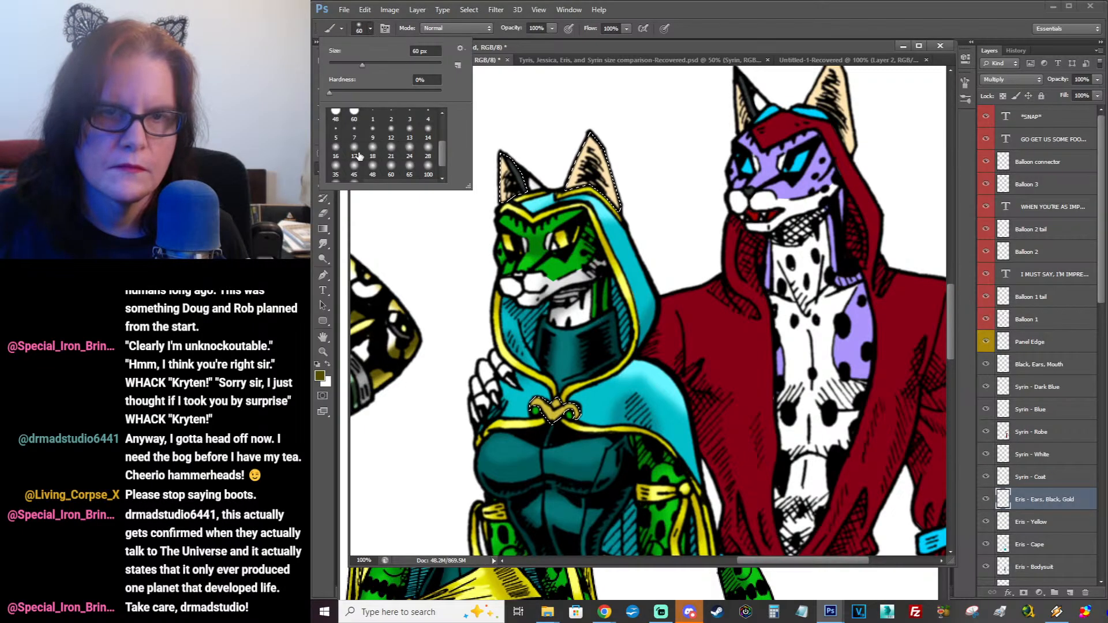
click(372, 132)
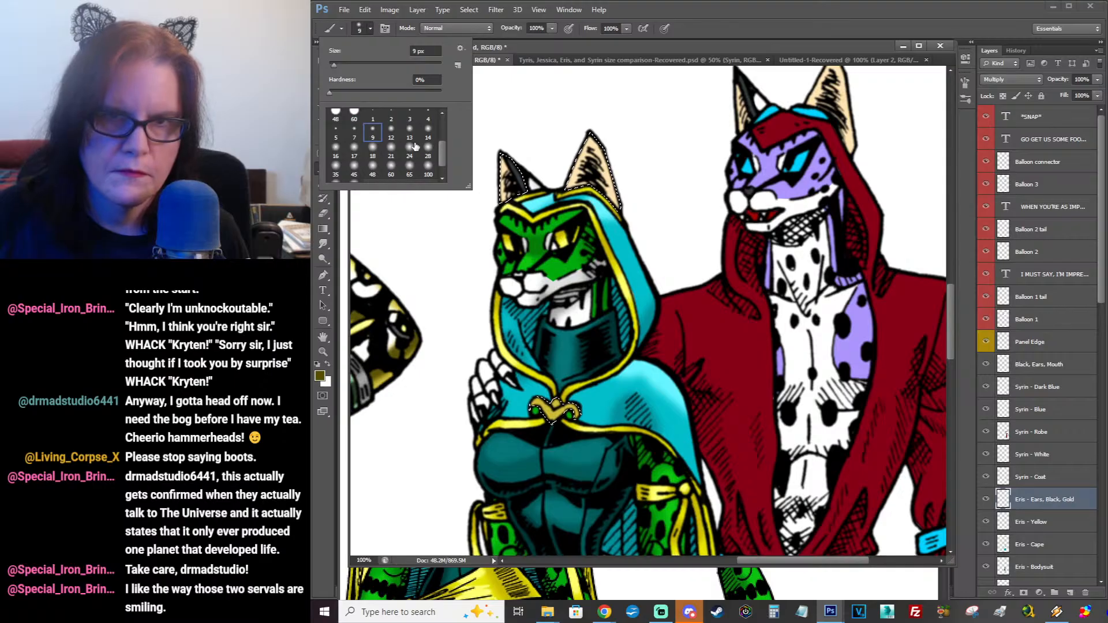
click(428, 131)
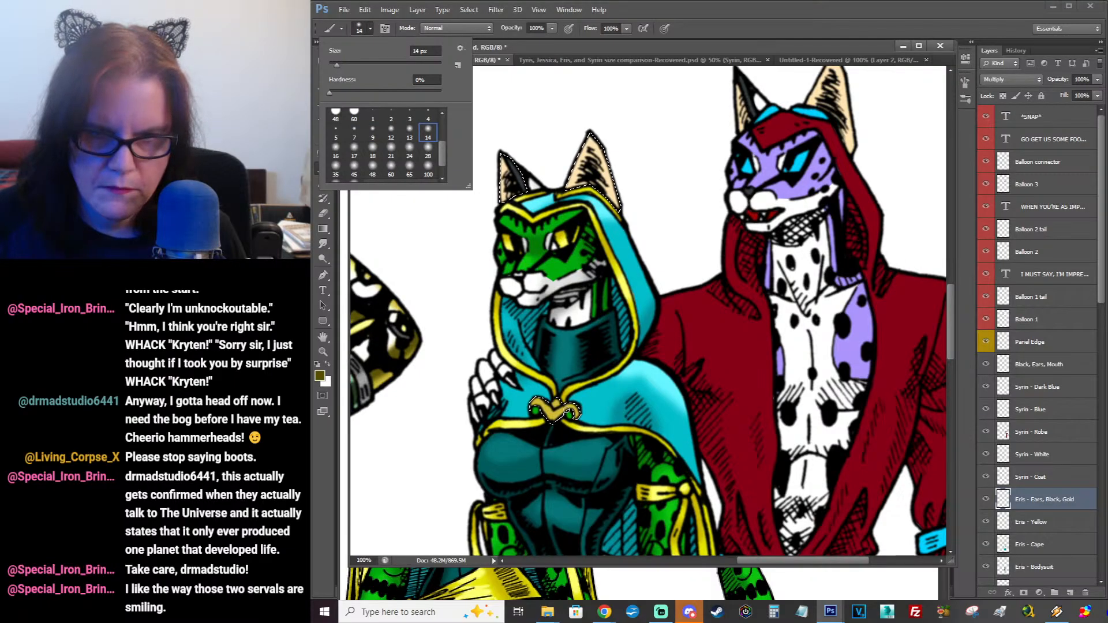
Step: Brush dark gold shading and white highlights onto Eris's cape clasp, using a soft 18 px brush
drag(567, 411, 560, 414)
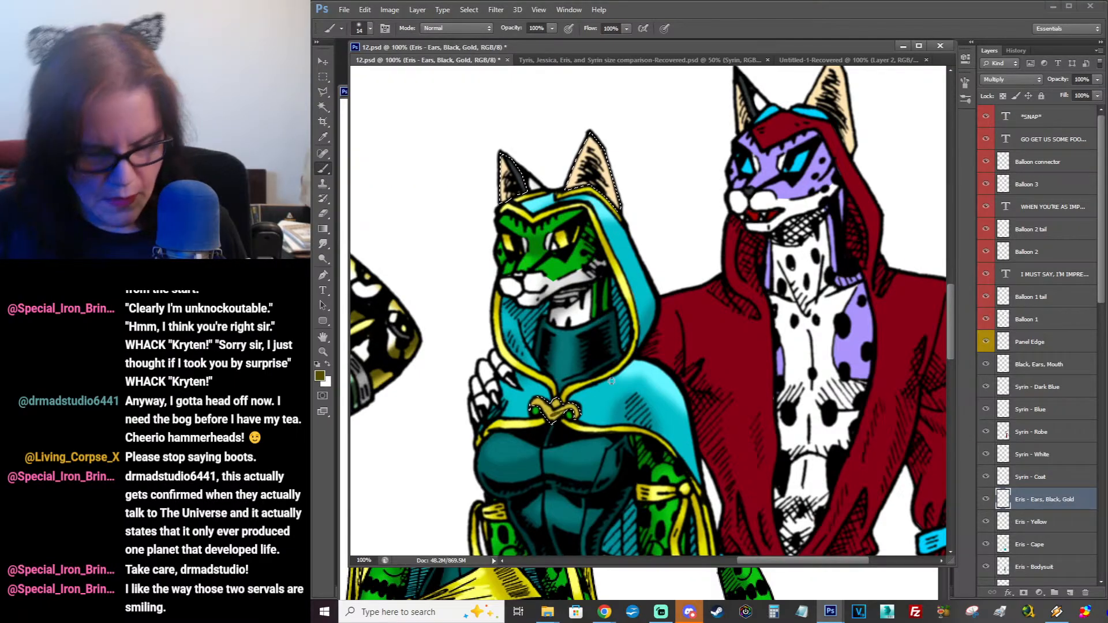
click(365, 29)
click(372, 149)
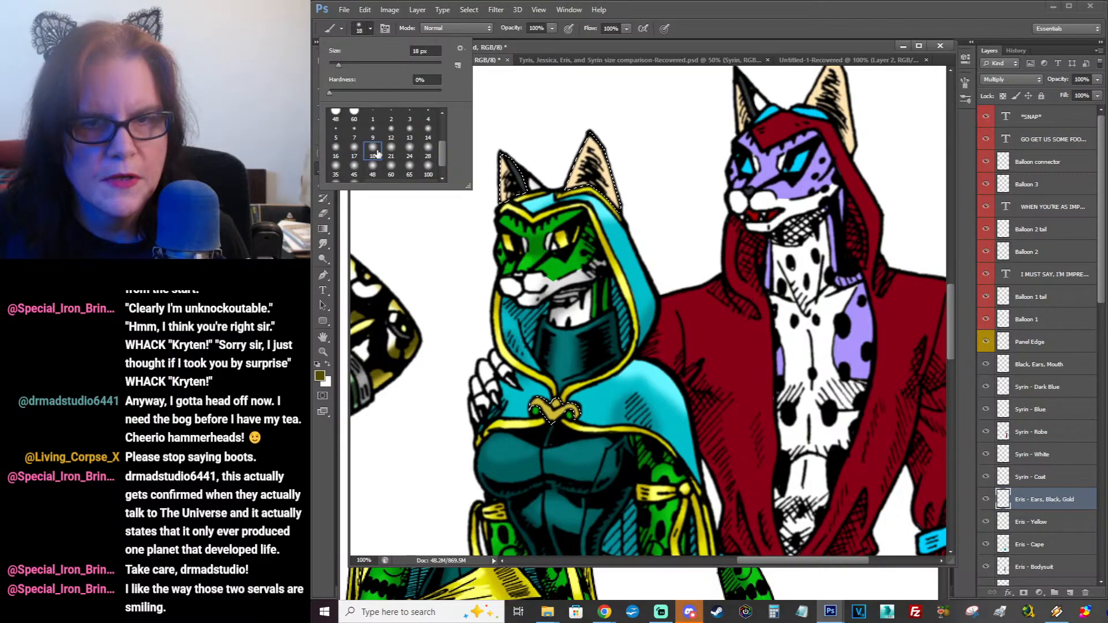
click(564, 407)
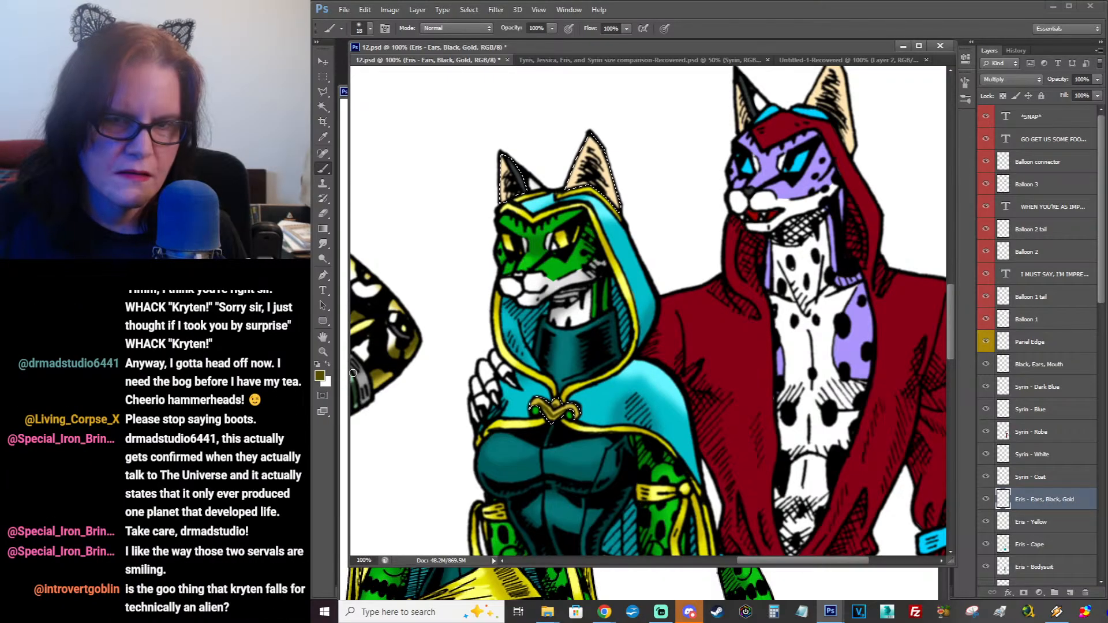
click(328, 365)
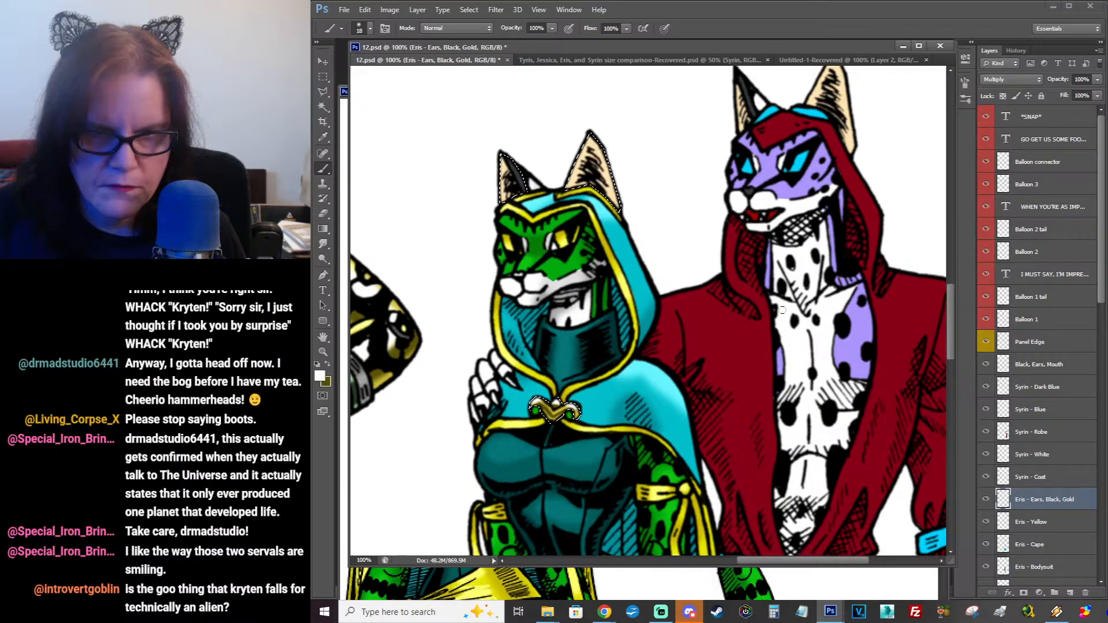
Step: Check Eris's boot soles, sample the dark grey and darker tan swatches from Eris.jpg, and return to 12.psd
drag(741, 354, 749, 251)
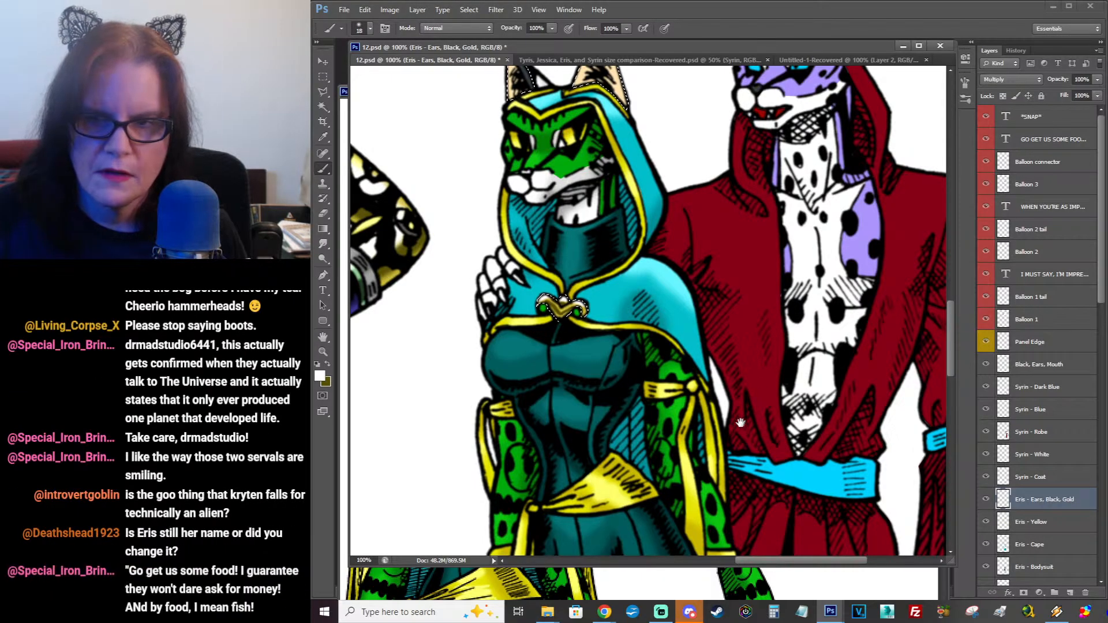
drag(740, 421, 777, 109)
drag(629, 468, 704, 124)
drag(621, 316, 632, 95)
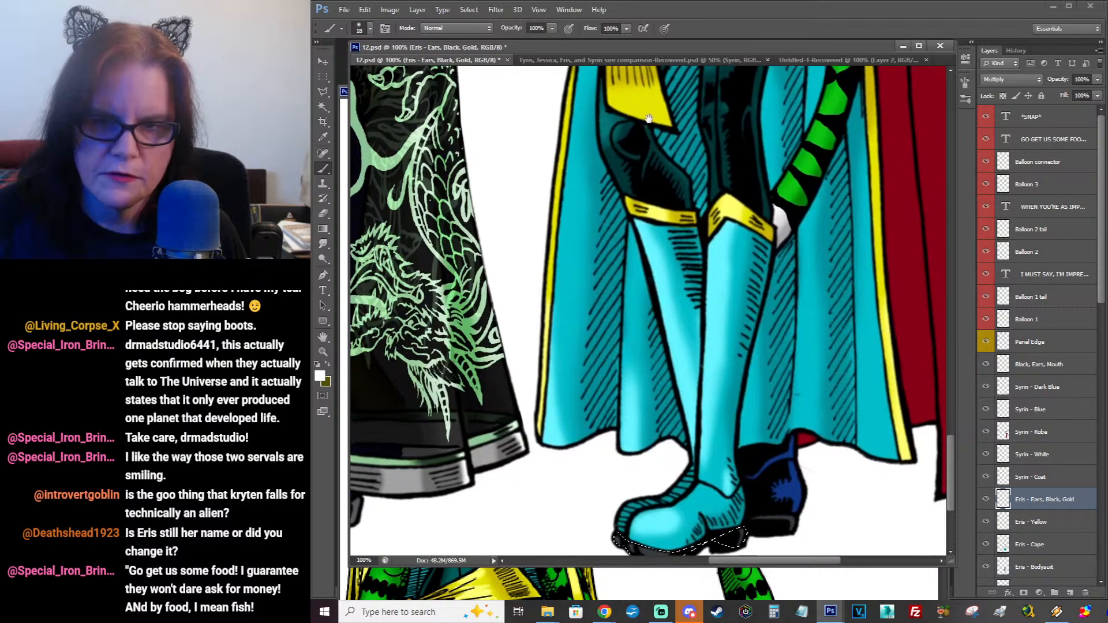
mouse_move(651, 242)
mouse_down()
mouse_move(643, 237)
mouse_move(653, 237)
mouse_up()
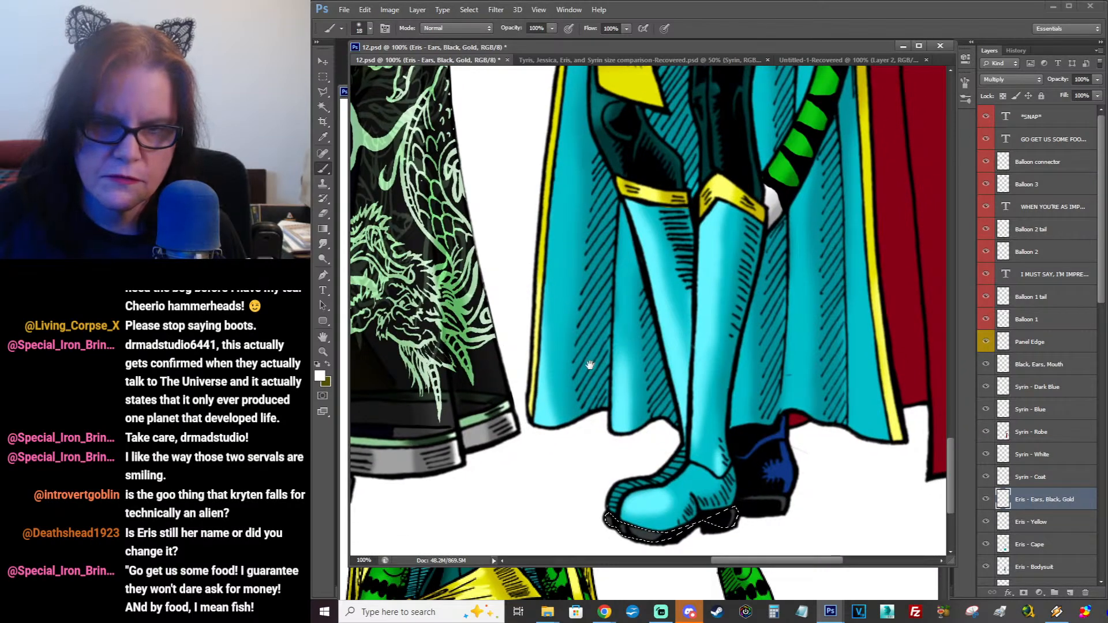
click(651, 581)
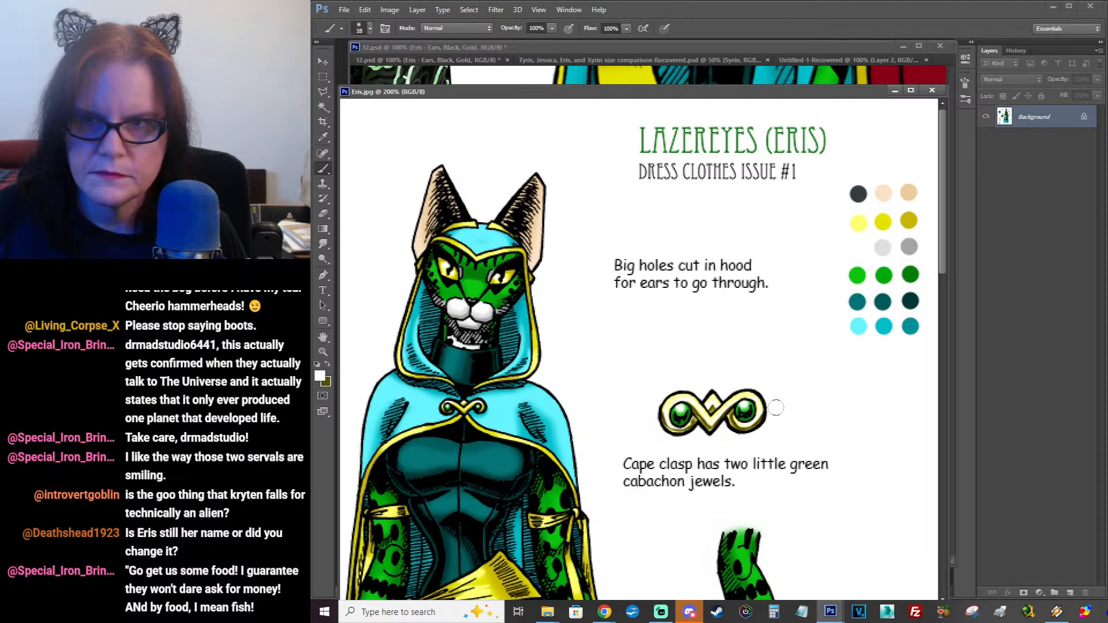
click(320, 139)
click(859, 192)
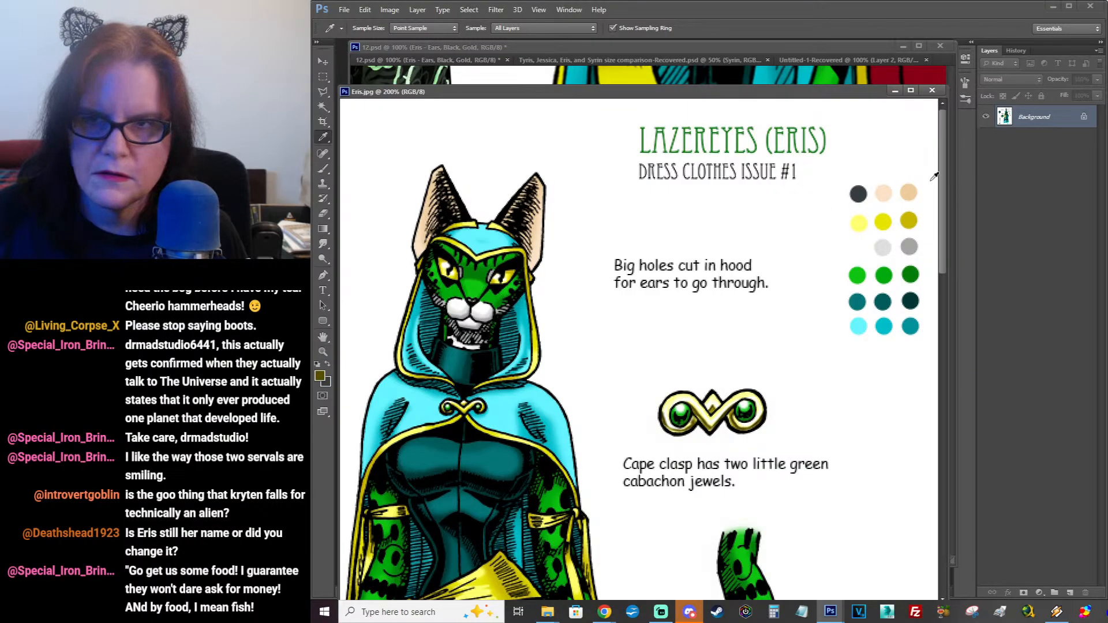
click(911, 189)
click(652, 60)
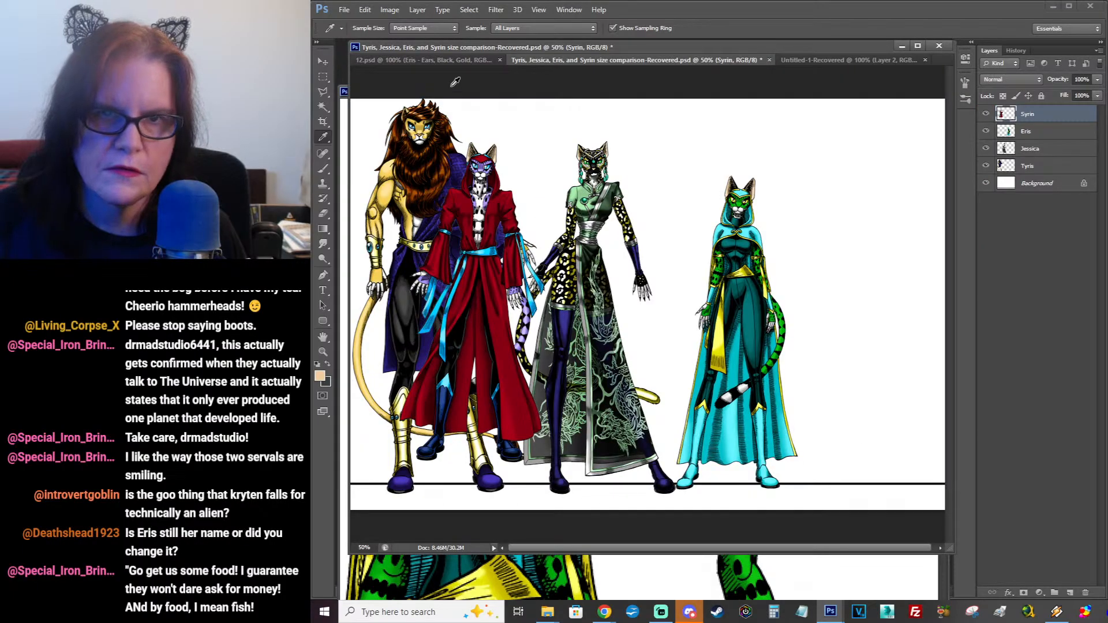
click(433, 60)
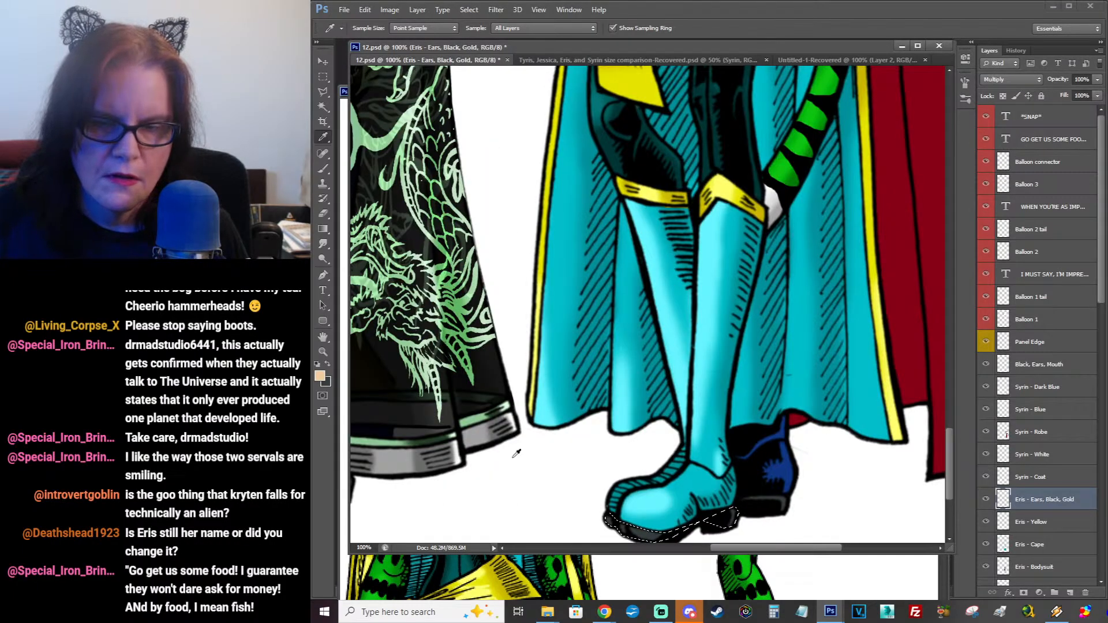
Step: Brush the sampled dark grey onto the selected soles of Eris's boots
key(x)
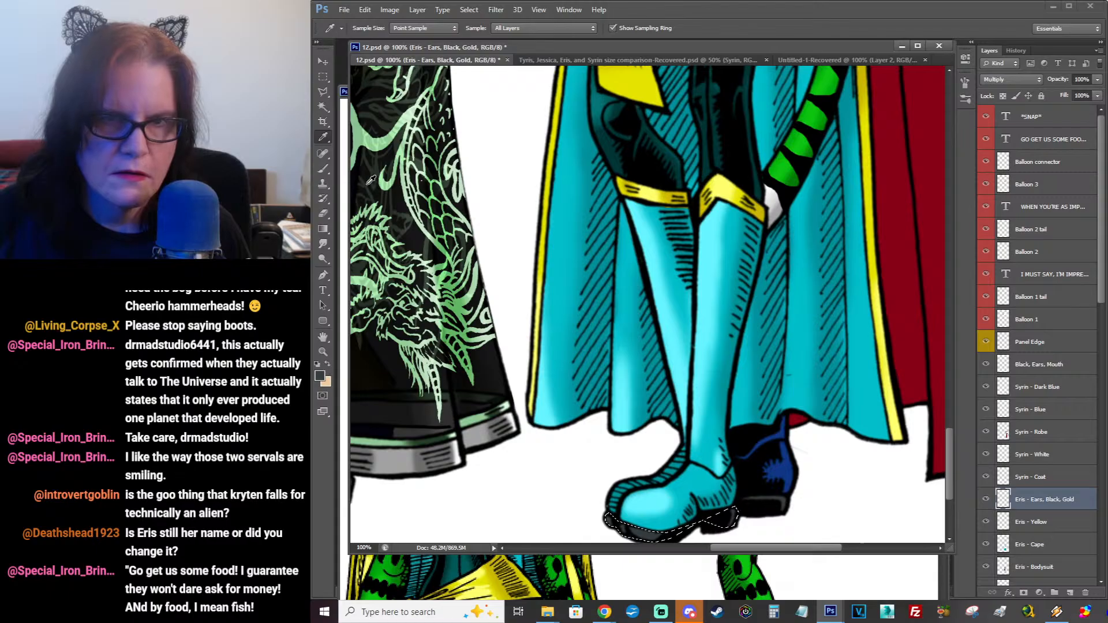
click(323, 168)
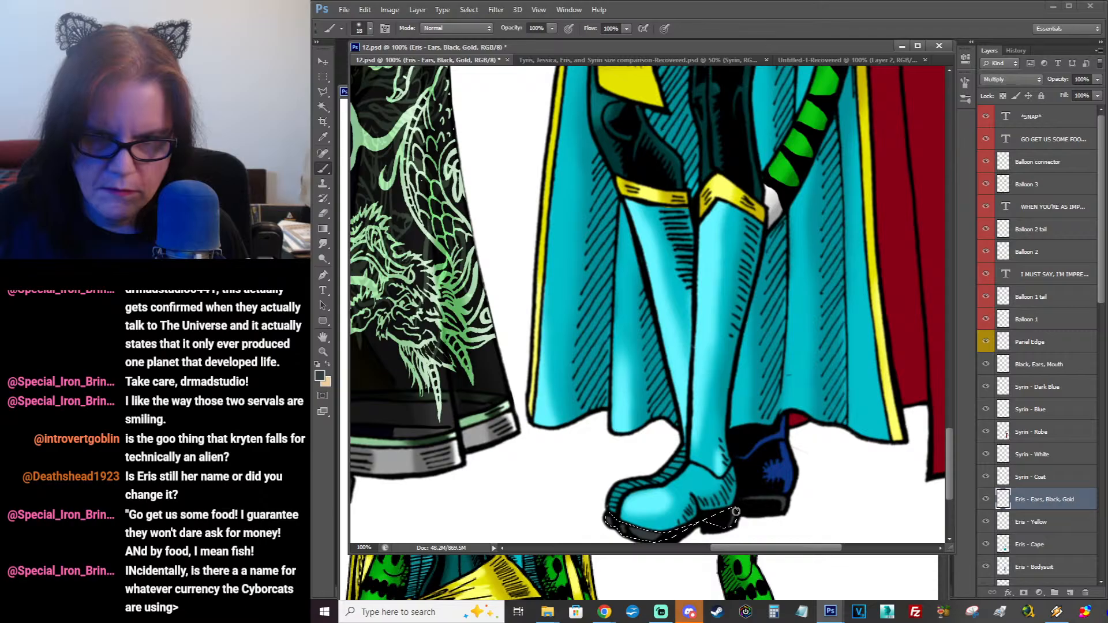
Step: Brush the sampled tan shading inside Eris's ears with a soft 60 px brush
drag(762, 237, 739, 366)
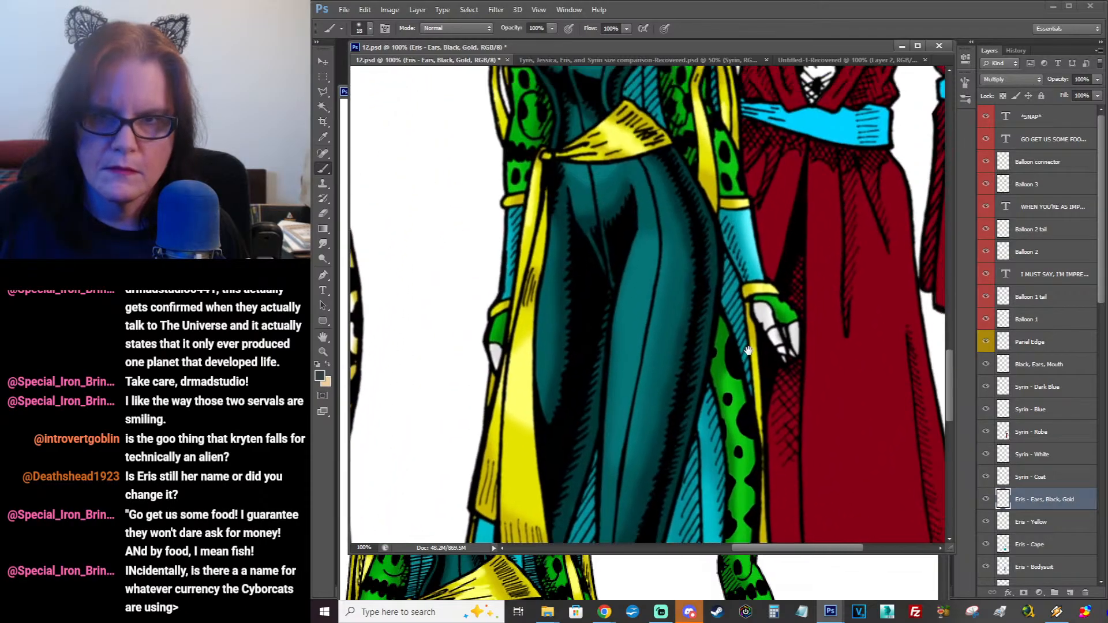
drag(843, 156, 844, 433)
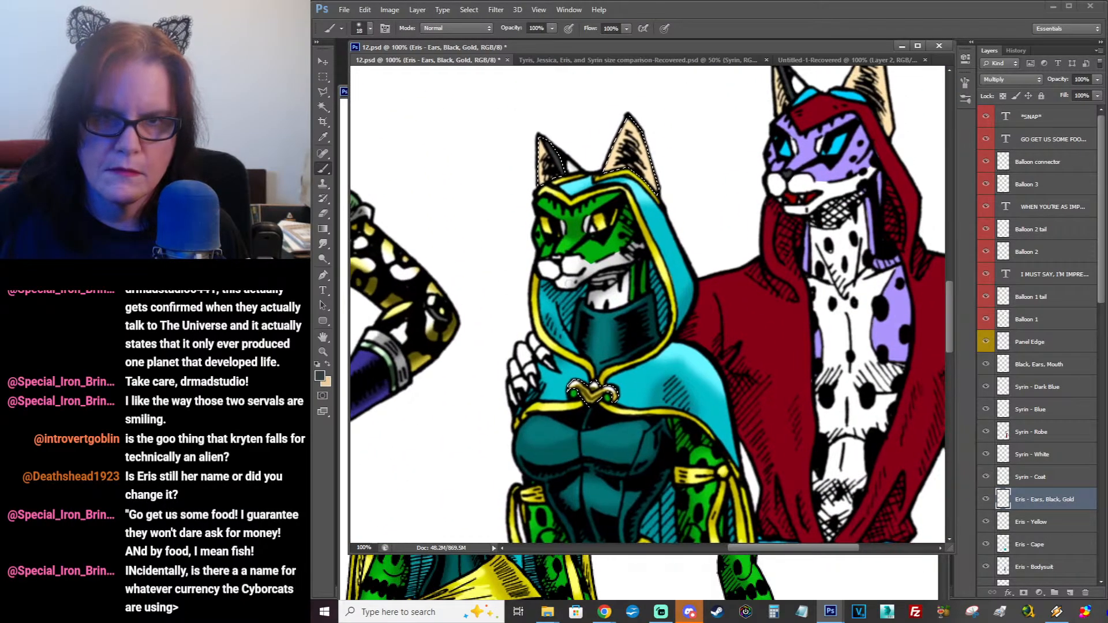
click(328, 365)
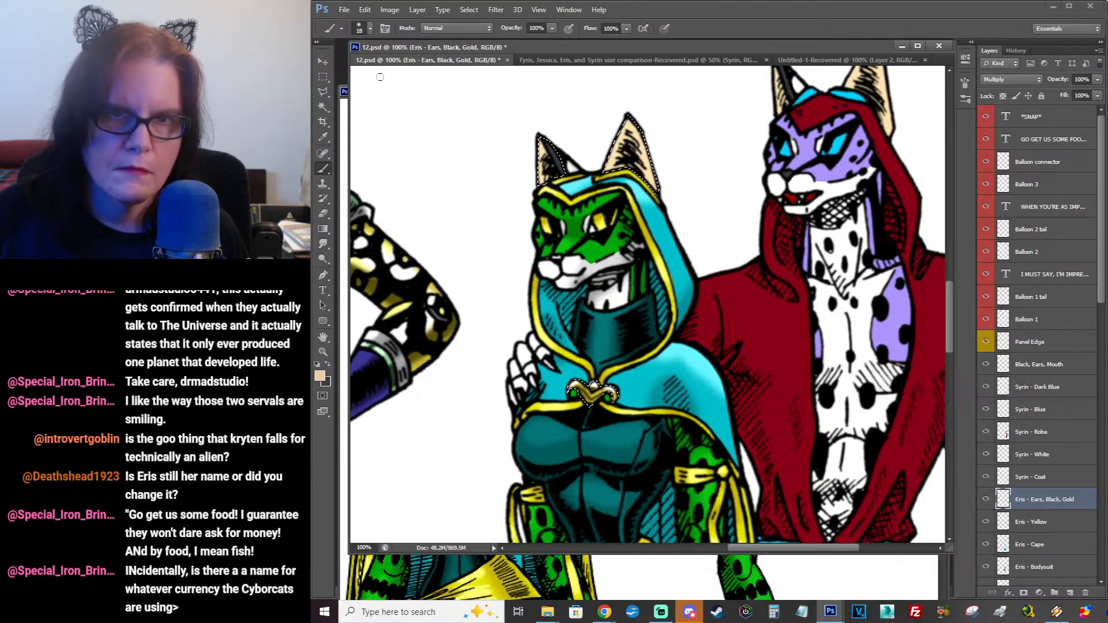
click(369, 27)
click(392, 169)
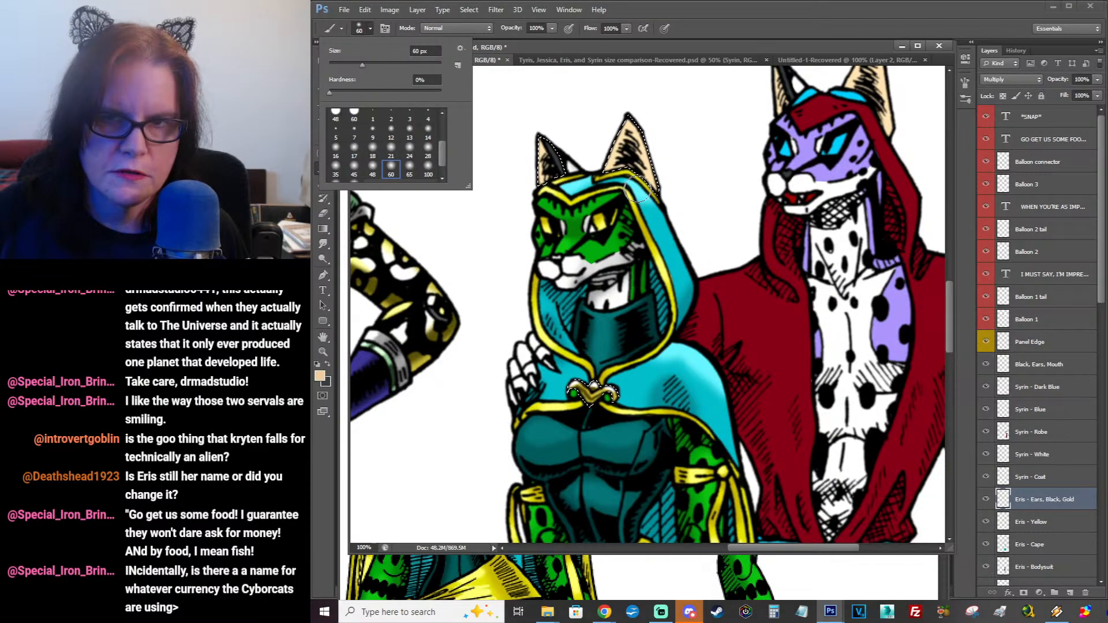
drag(631, 136, 617, 157)
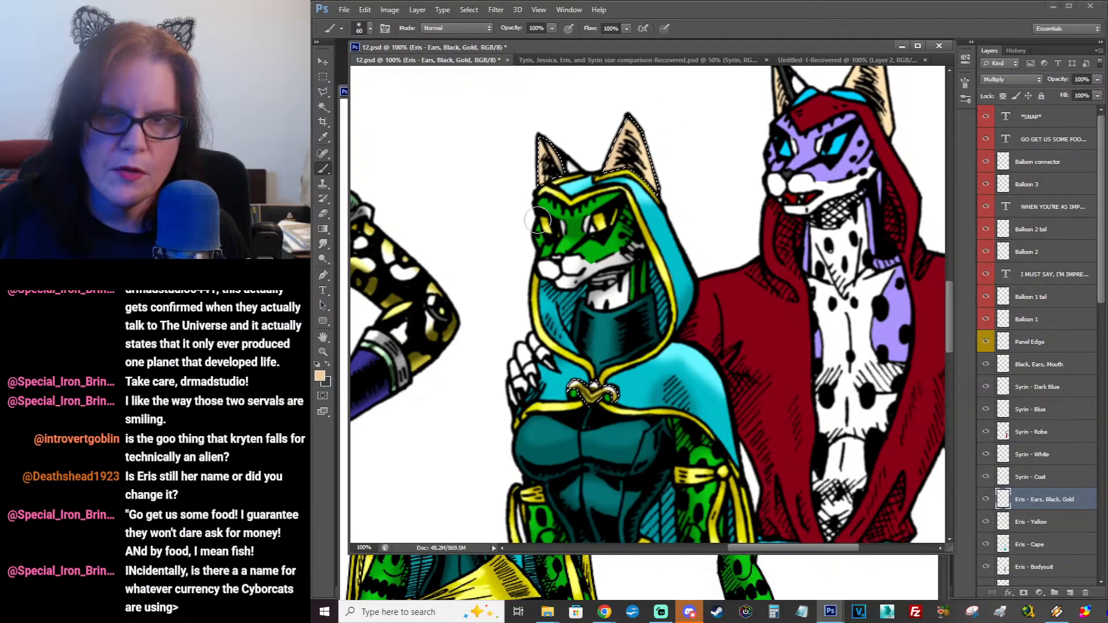
Step: Make dark grey the foreground colour again, clear the selection and save 12.psd
click(328, 364)
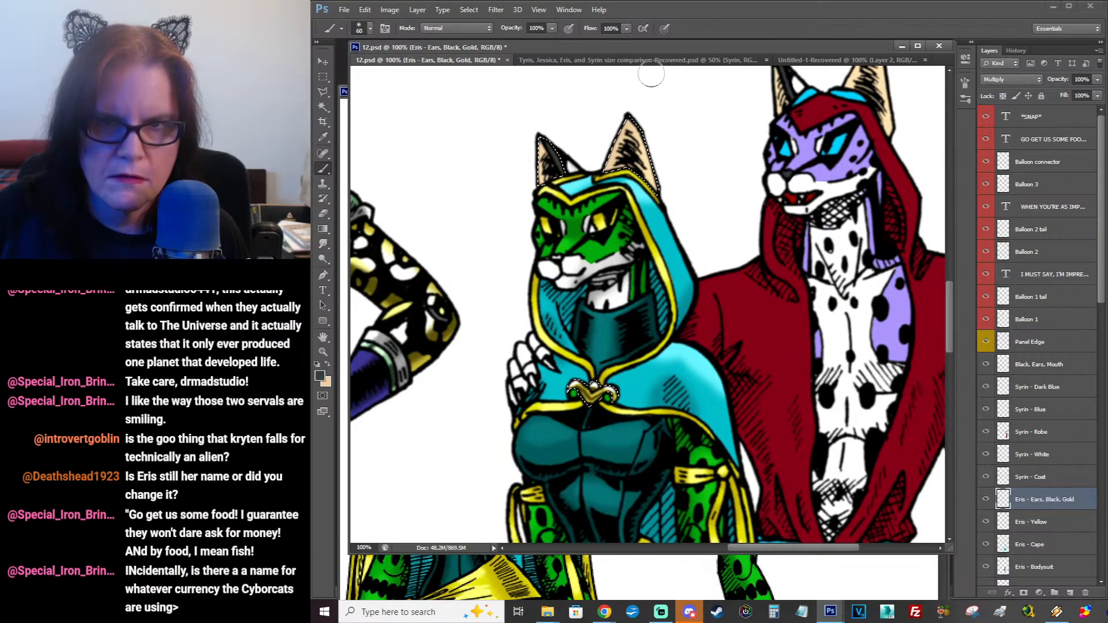
click(323, 76)
key(ctrl+d)
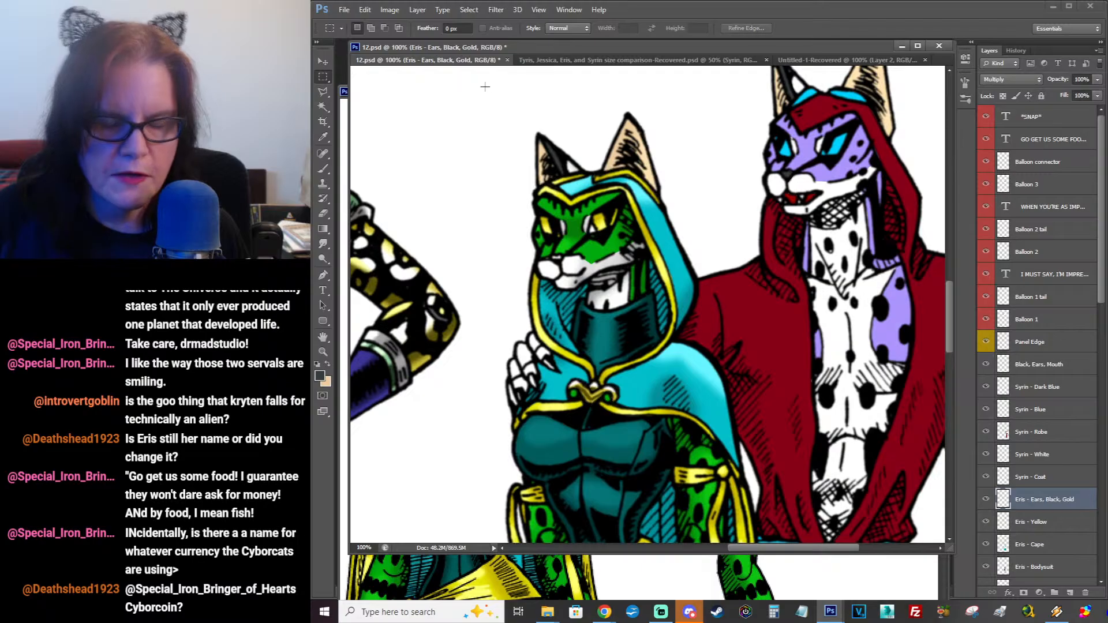
key(ctrl+s)
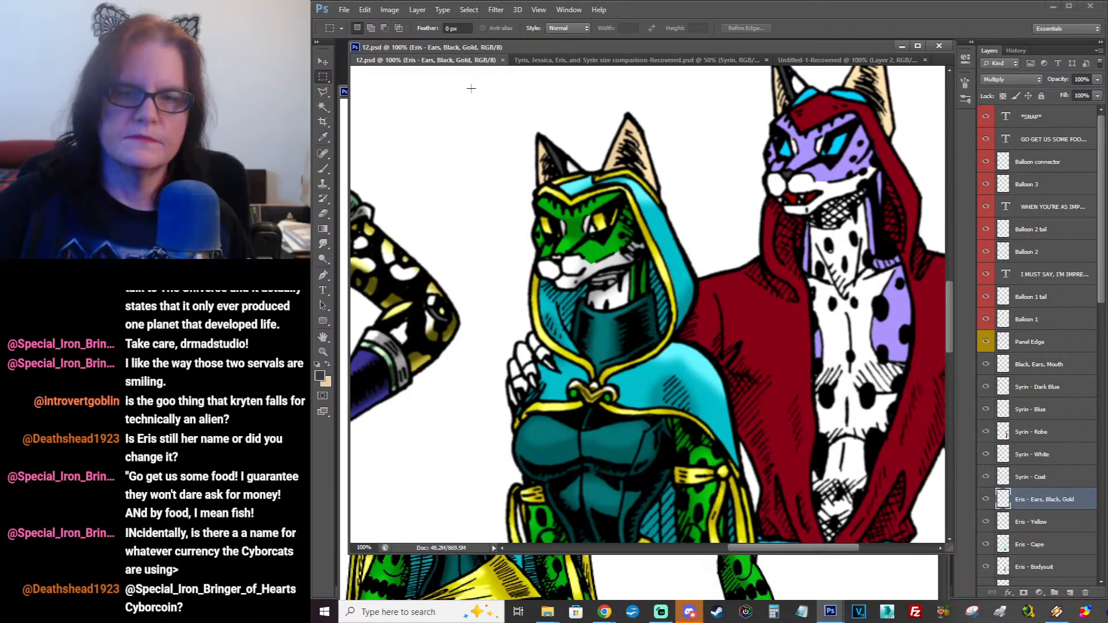
Step: Zoom 12.psd out to 33.33% and examine the colouring of the four standing characters from head to feet
click(323, 351)
alt+click(658, 266)
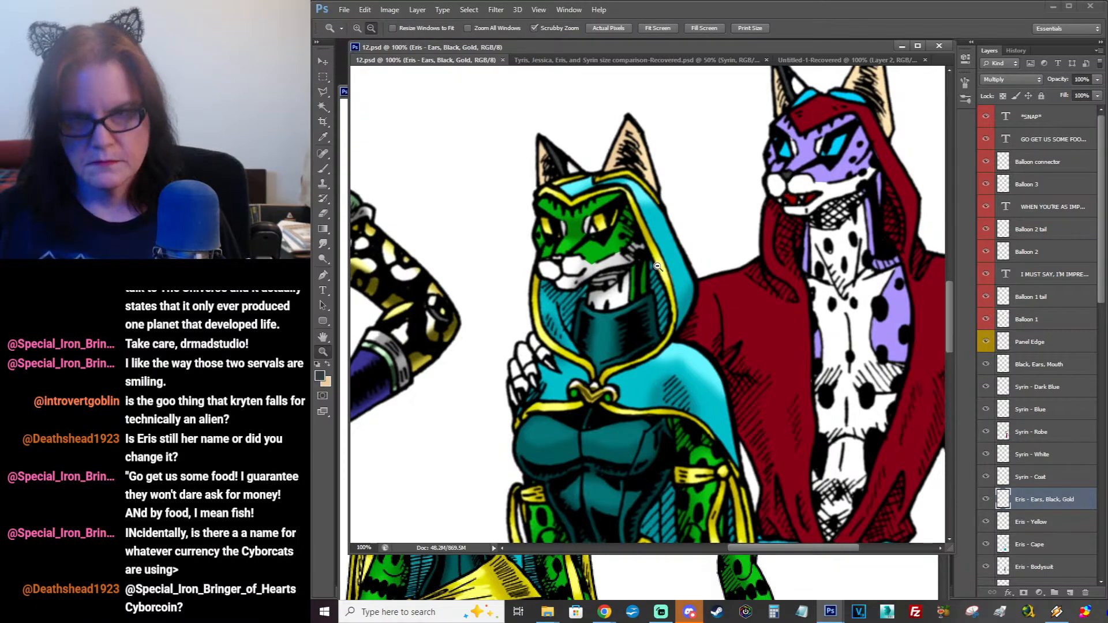
alt+click(657, 266)
alt+click(658, 266)
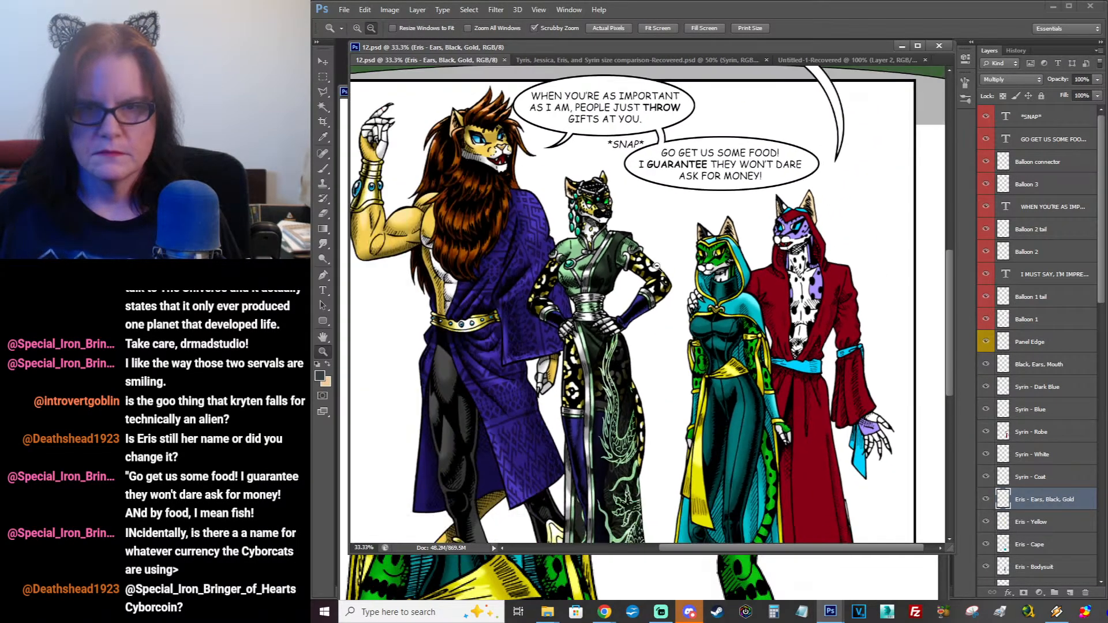
drag(789, 314, 778, 178)
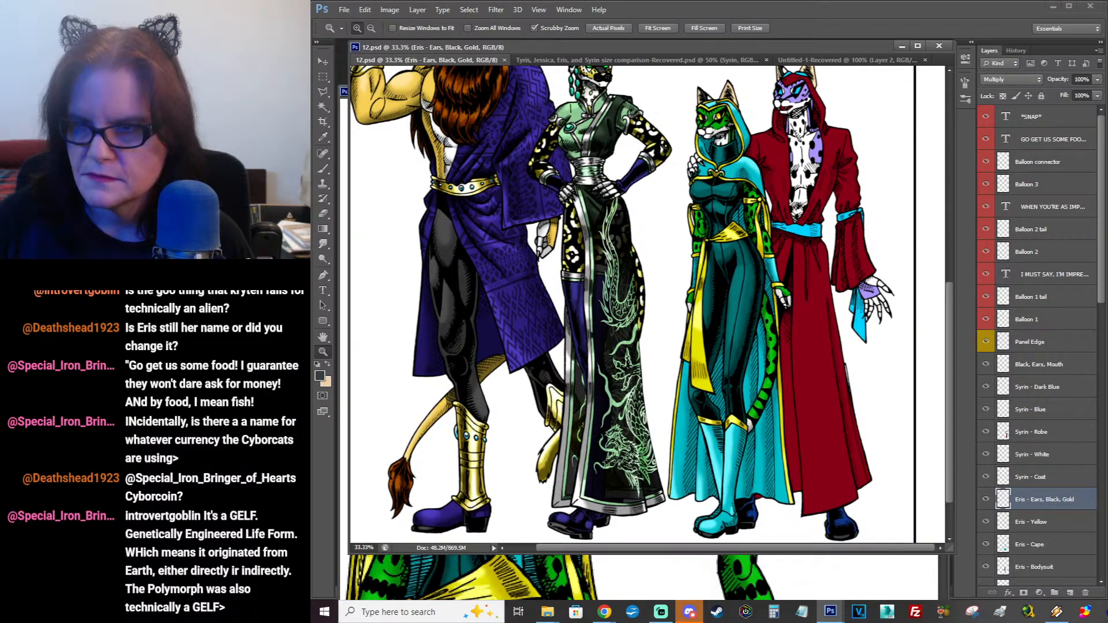
key(alt+Tab)
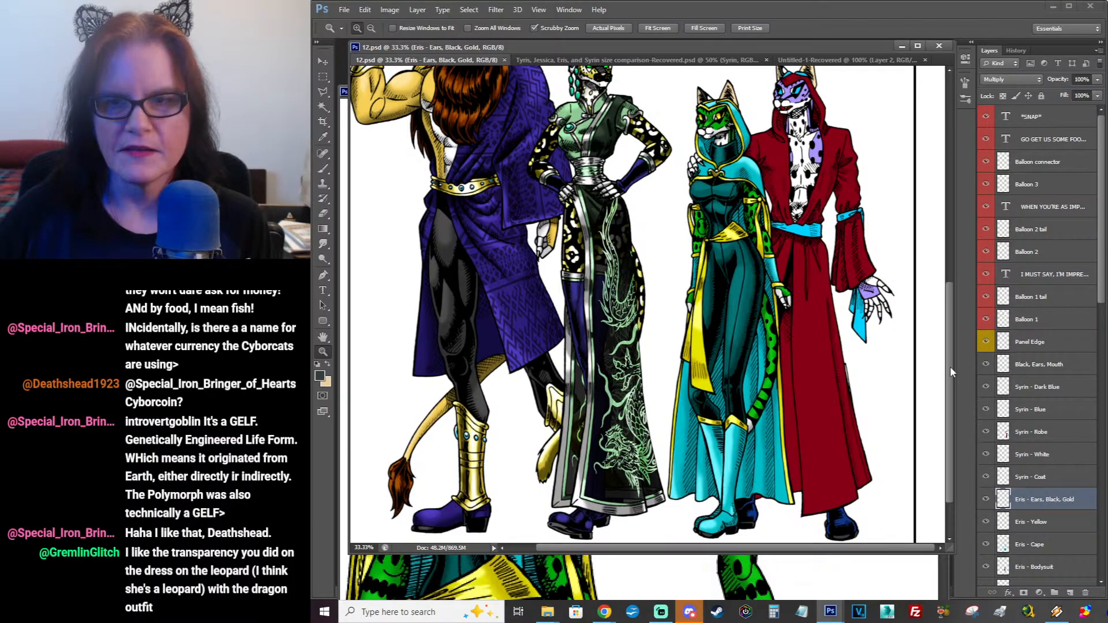
drag(951, 375, 950, 355)
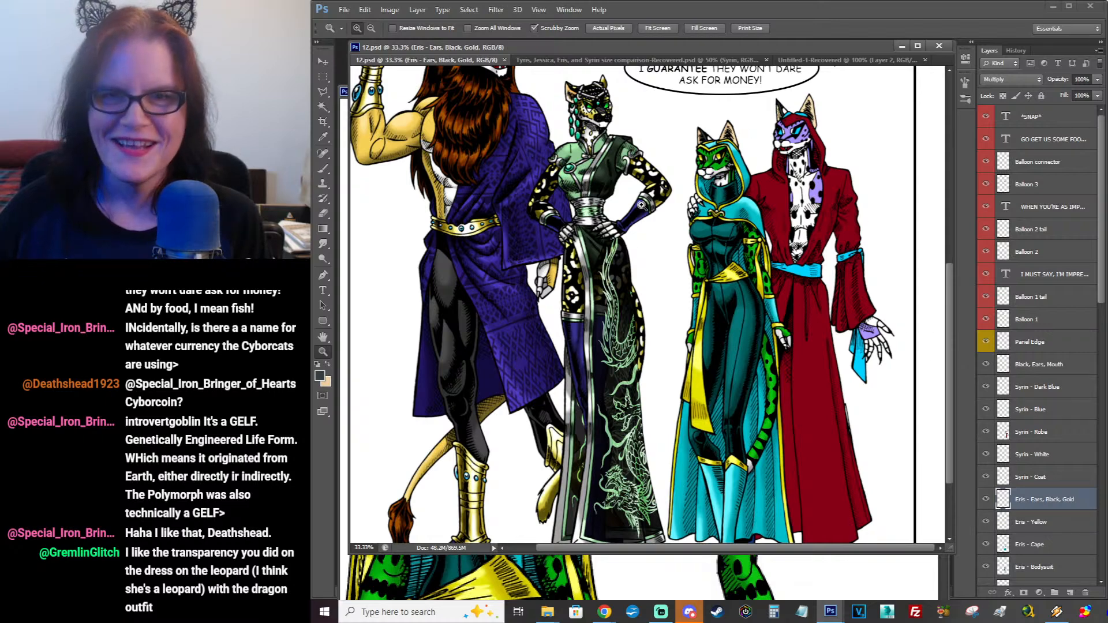
drag(947, 344, 961, 314)
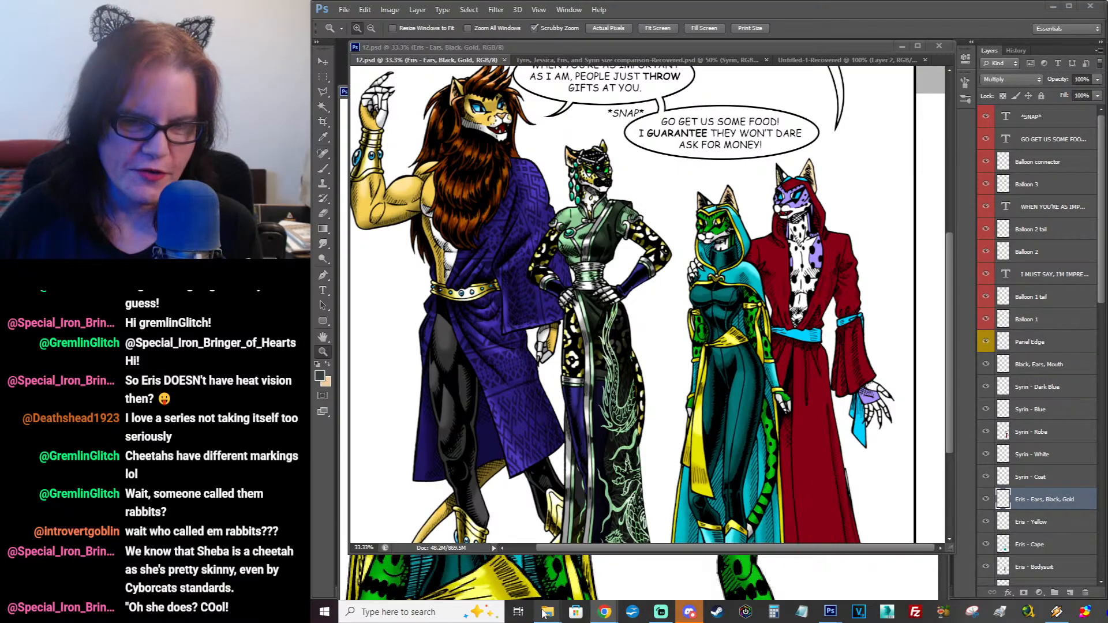
Step: Switch to File Explorer, go up to the Cyborcats 2019 - 2026 folder and open the Sheba JPG
mouse_move(546, 614)
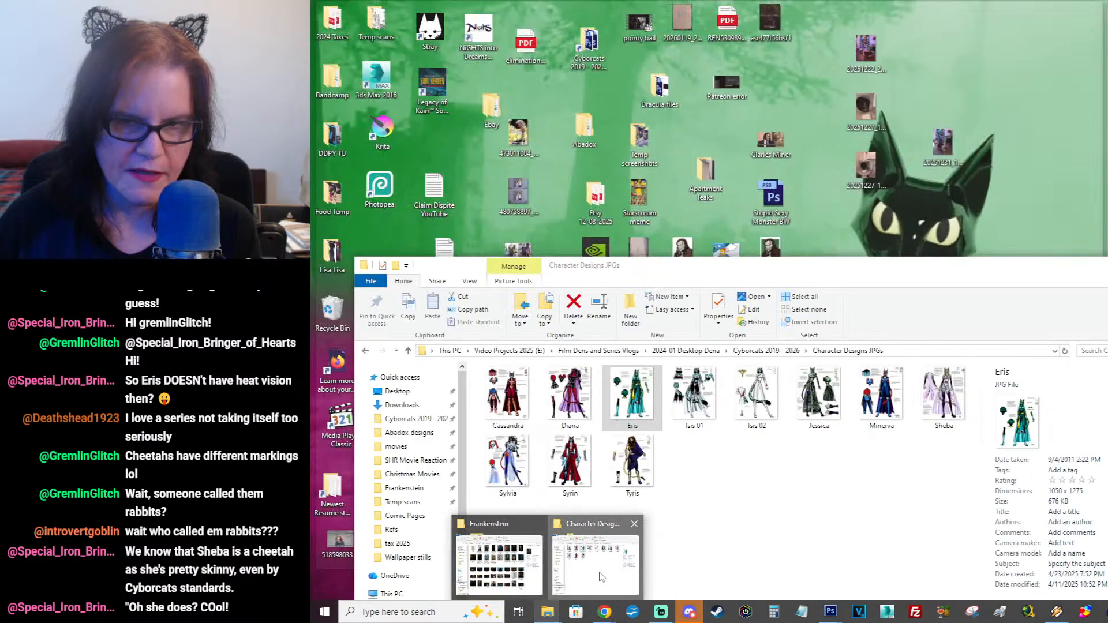
click(600, 574)
click(768, 351)
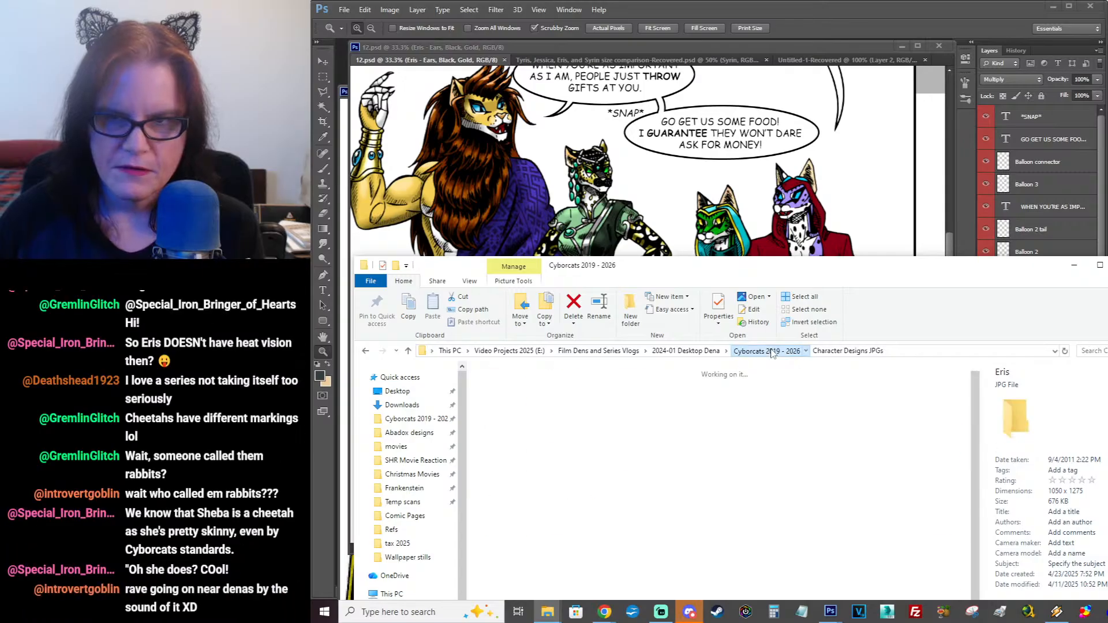
scroll(859, 467, down, 1)
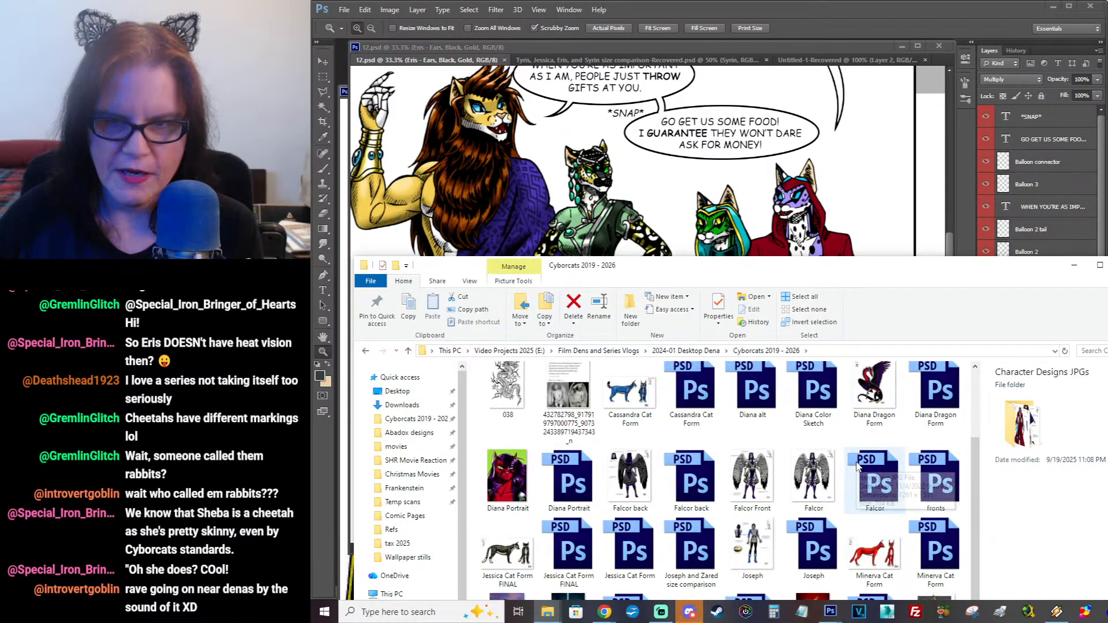
drag(807, 270, 807, 79)
double_click(816, 426)
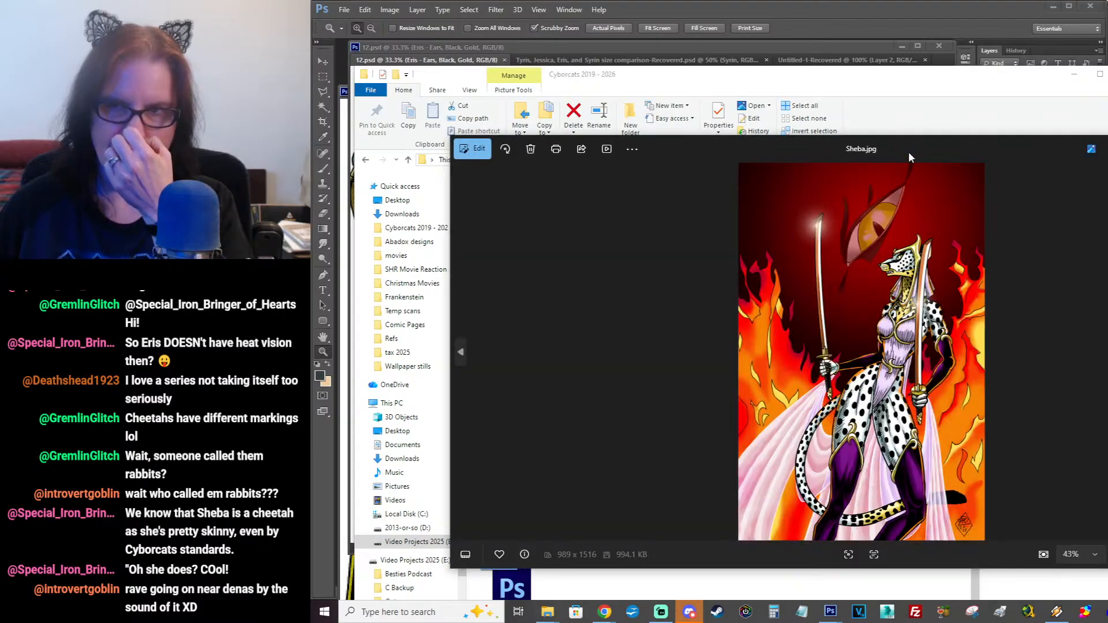
Step: Enlarge the image viewer to examine Sheba.jpg, close it and minimise File Explorer to return to 12.psd
drag(908, 151, 770, 112)
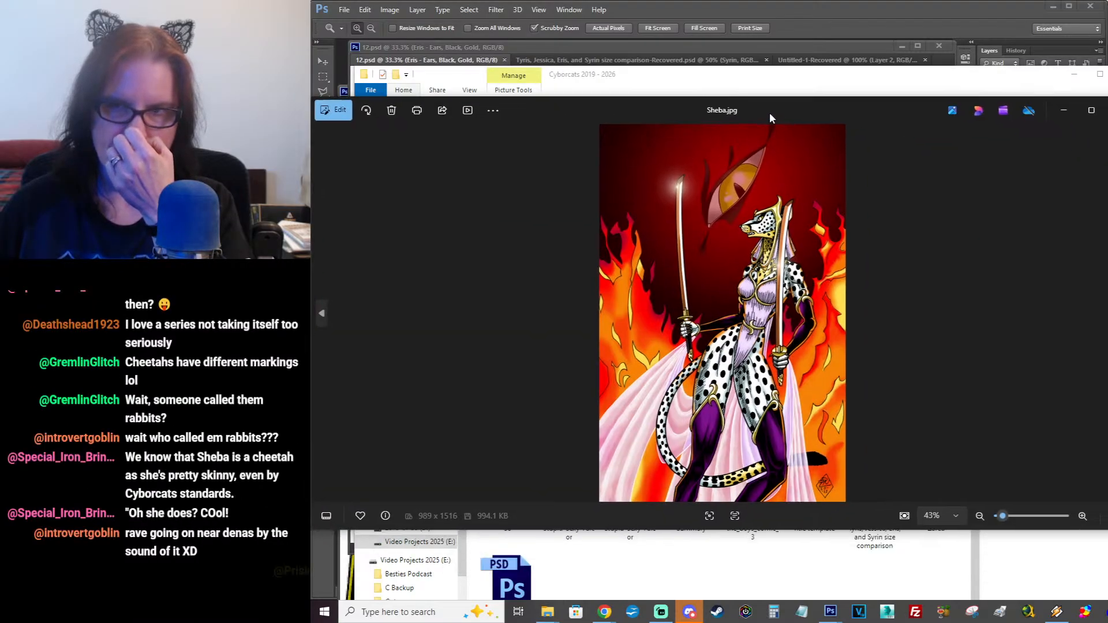
drag(776, 531, 803, 622)
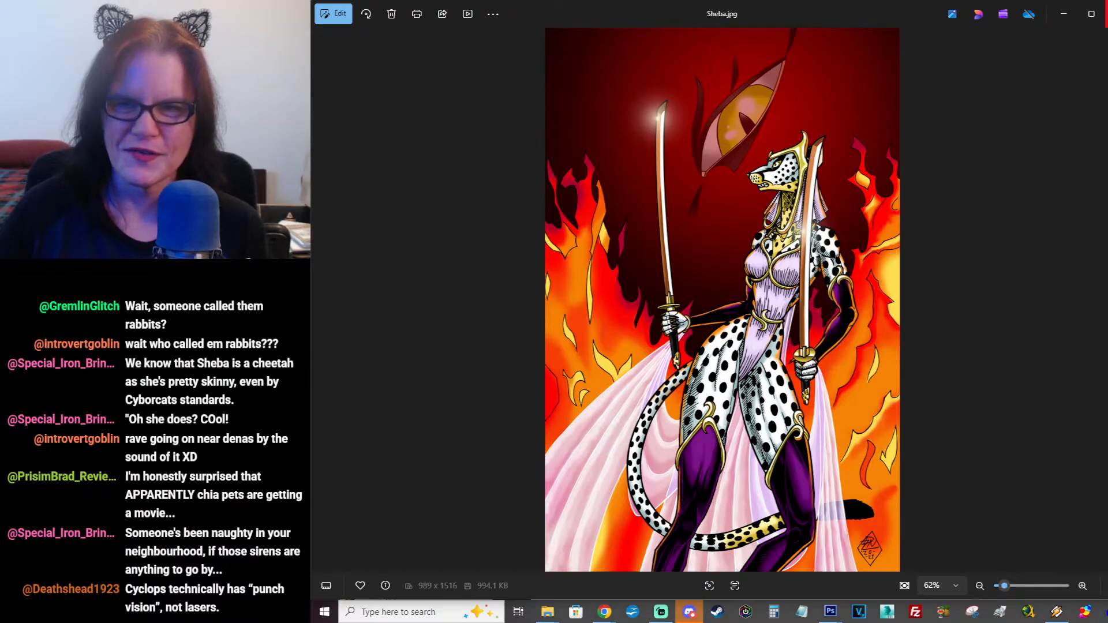
click(1105, 12)
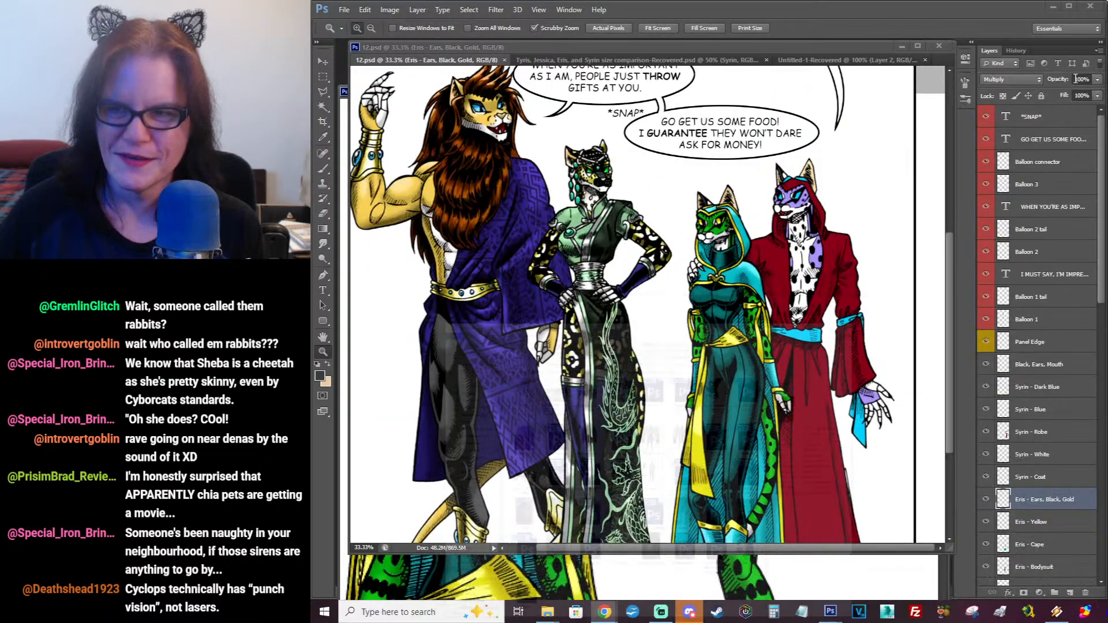
click(1074, 74)
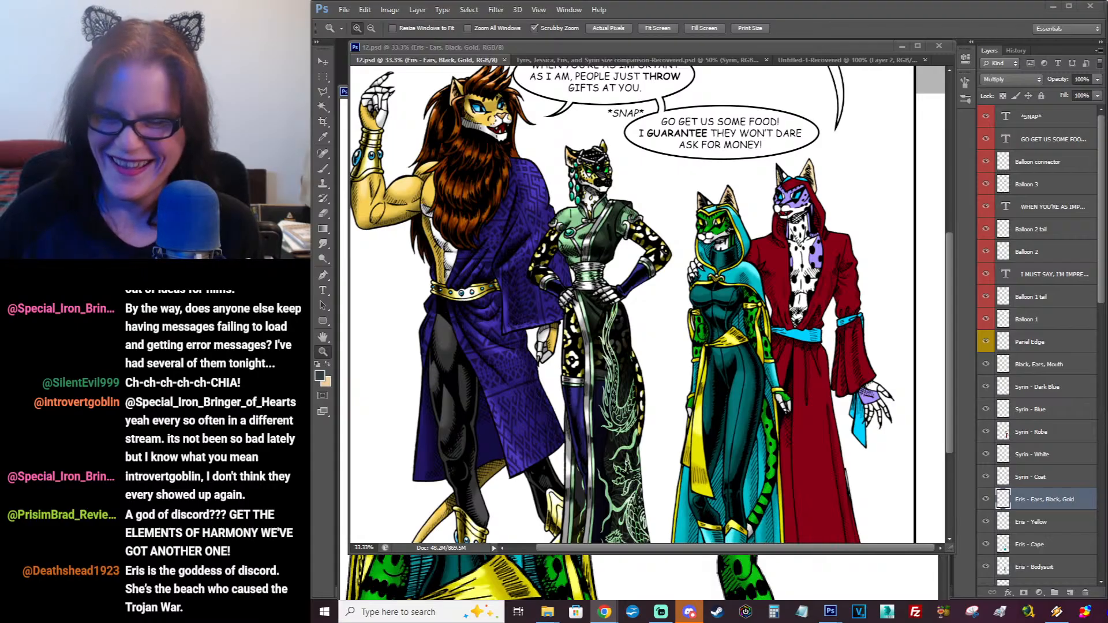
Step: Open Sheba BS.jpg from the Cyborcats 2019 - 2026 folder, examine the lightsaber version of the artwork and close it
mouse_move(555, 620)
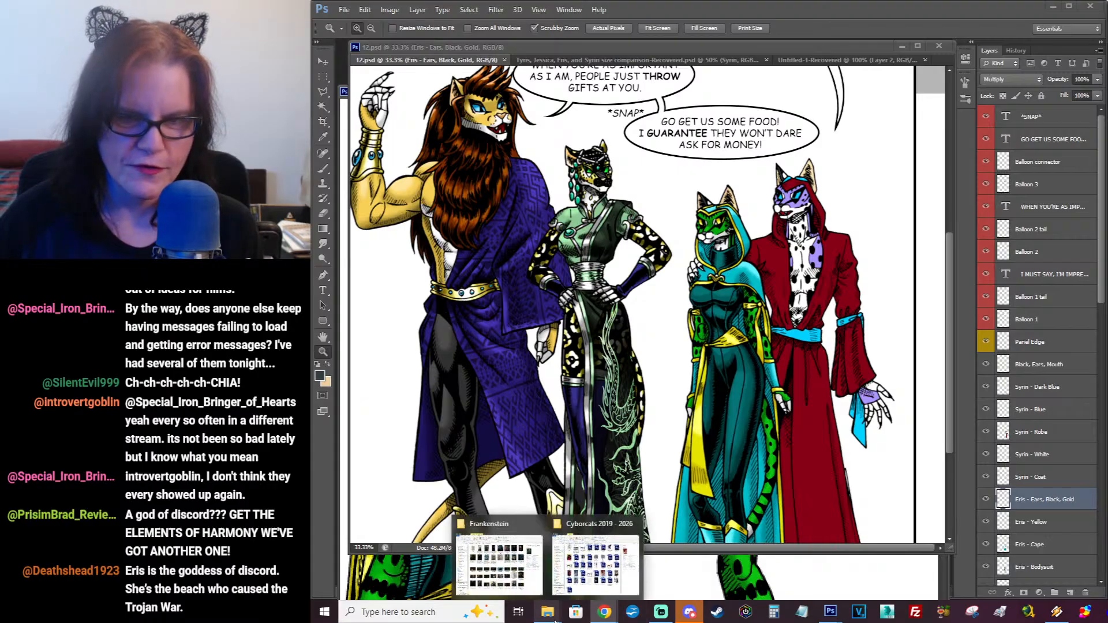
click(582, 582)
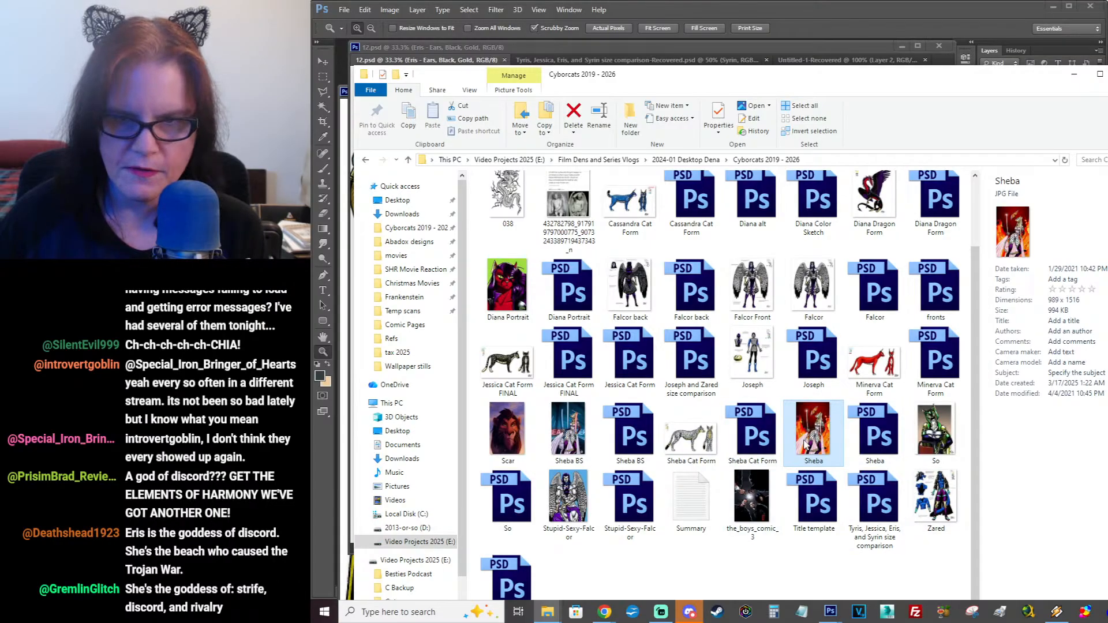
double_click(584, 418)
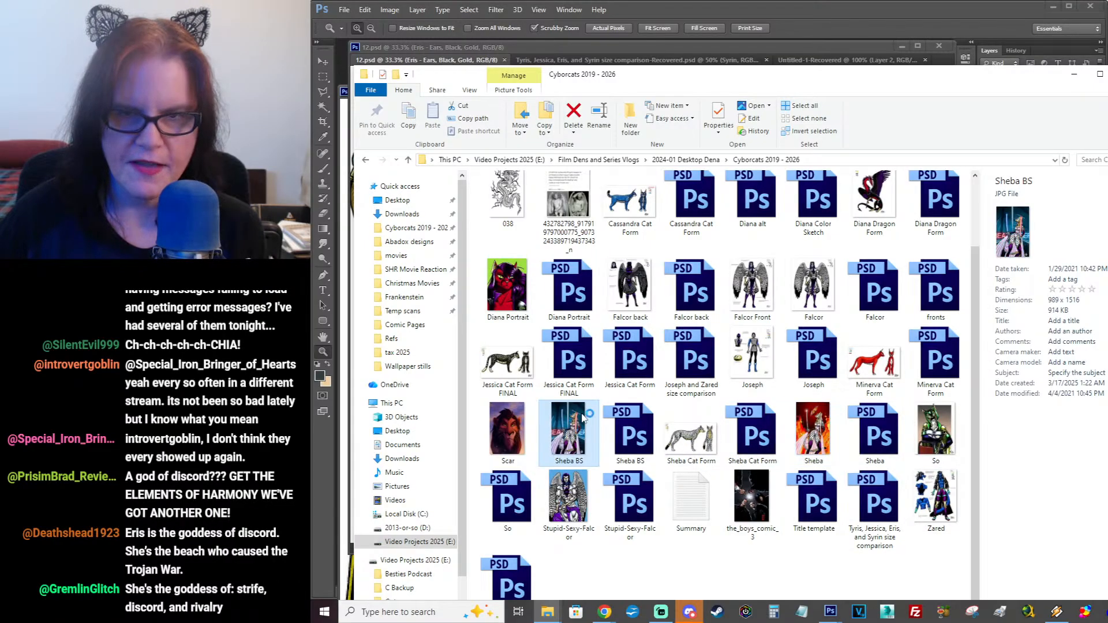
click(823, 21)
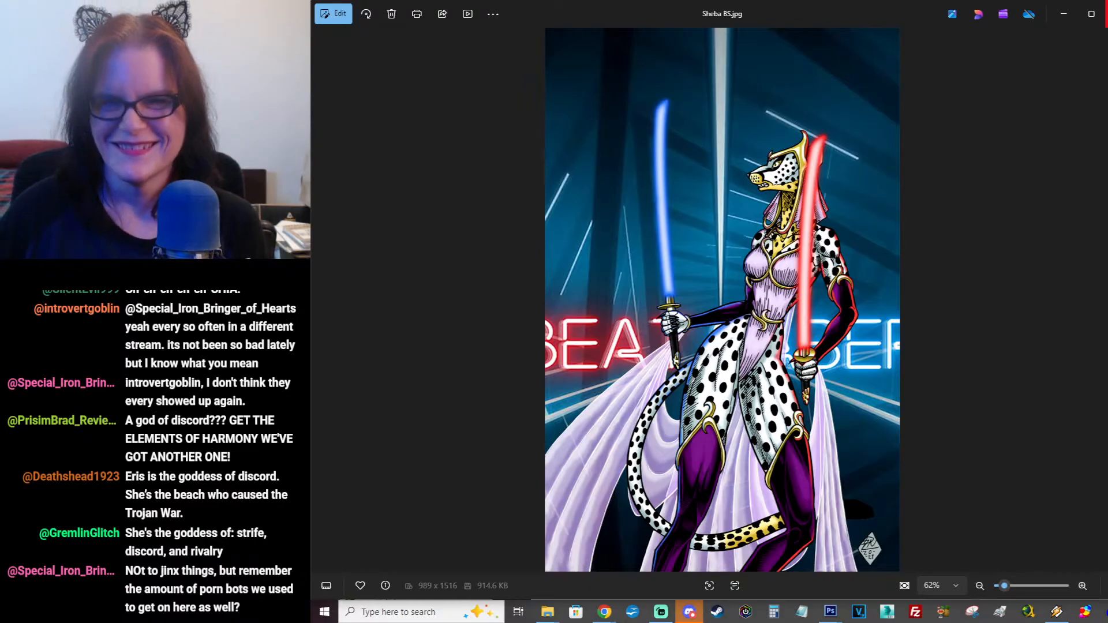
click(1106, 13)
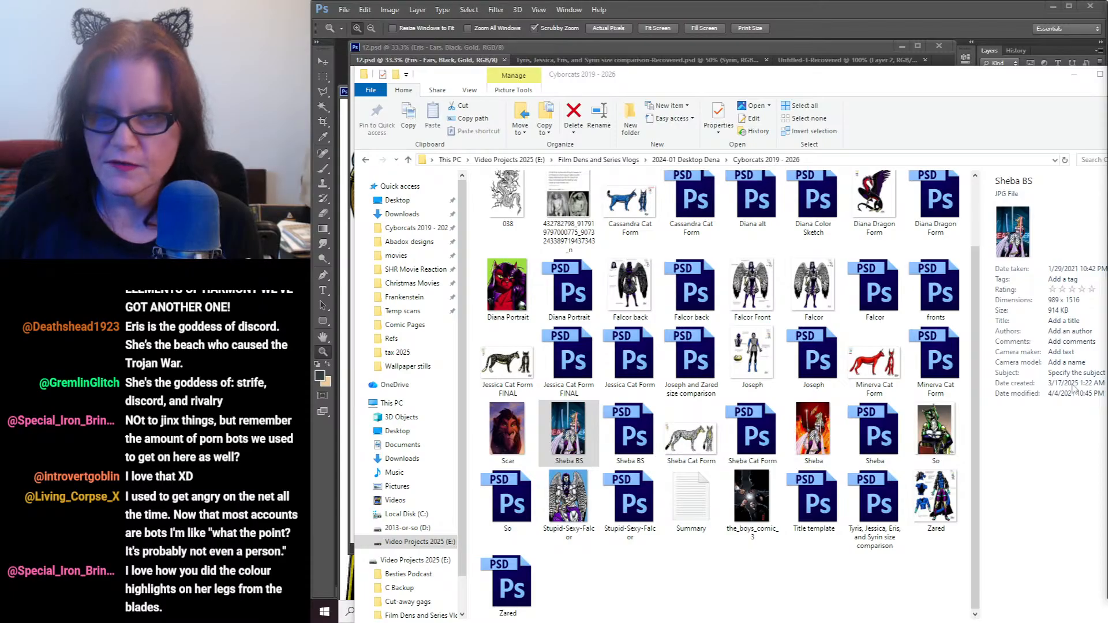
Step: View the Sheba BS JPG from the Cyborcats 2019 - 2026 folder at full size and close it again
click(733, 48)
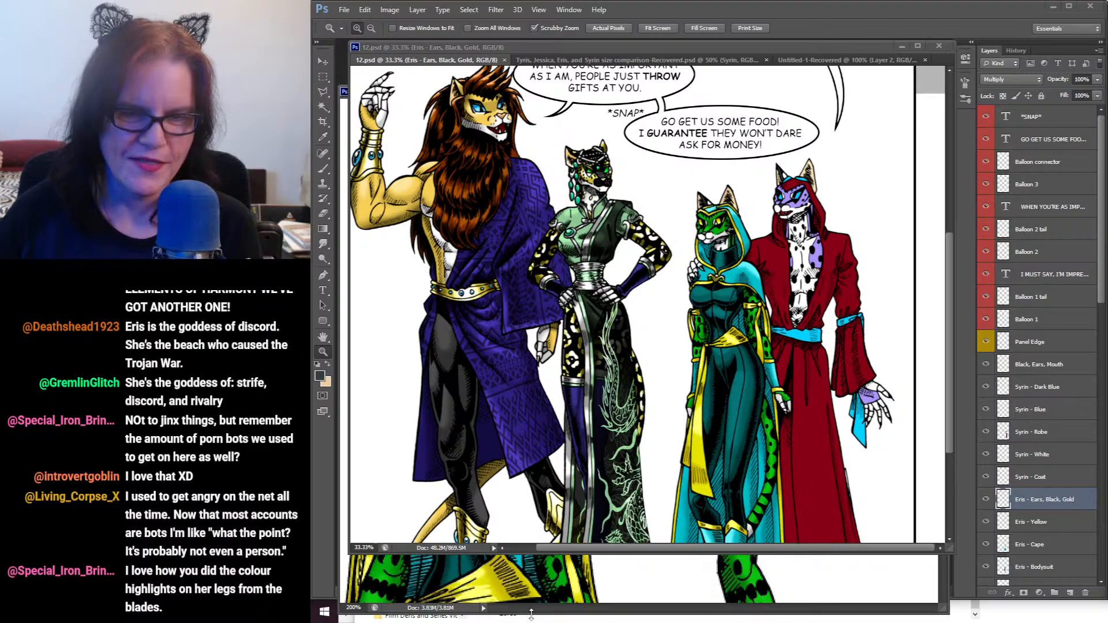
click(589, 617)
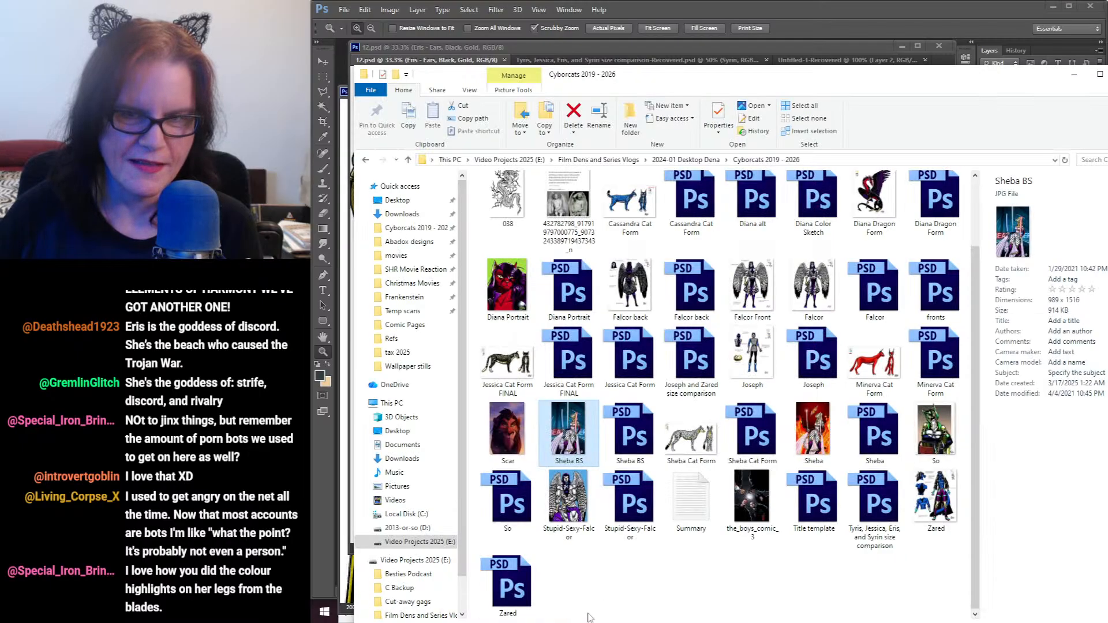
double_click(574, 430)
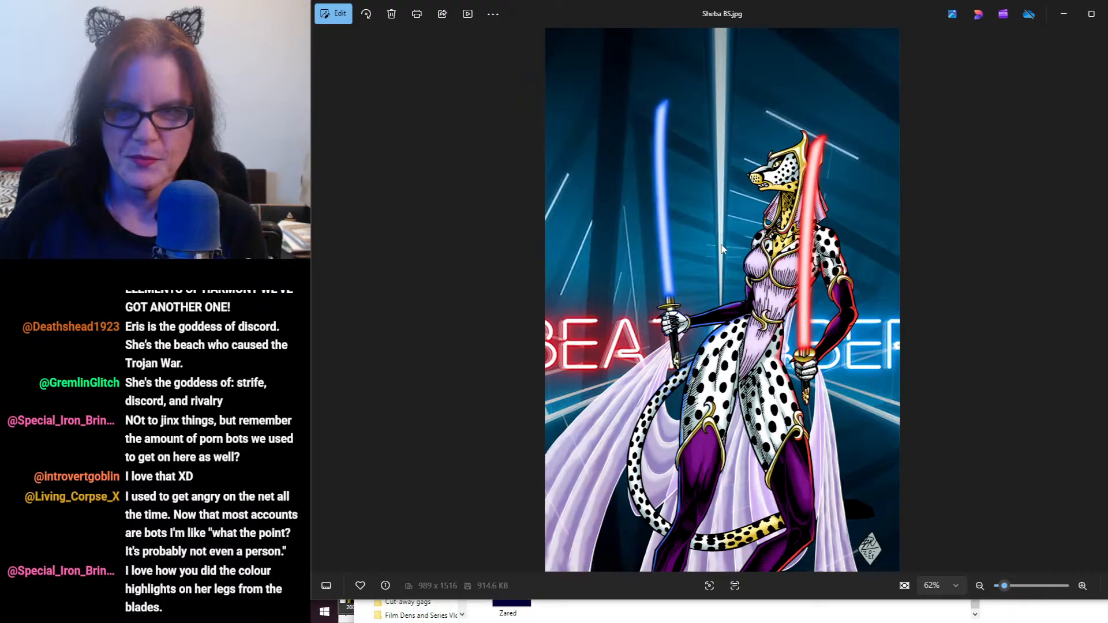
click(1104, 13)
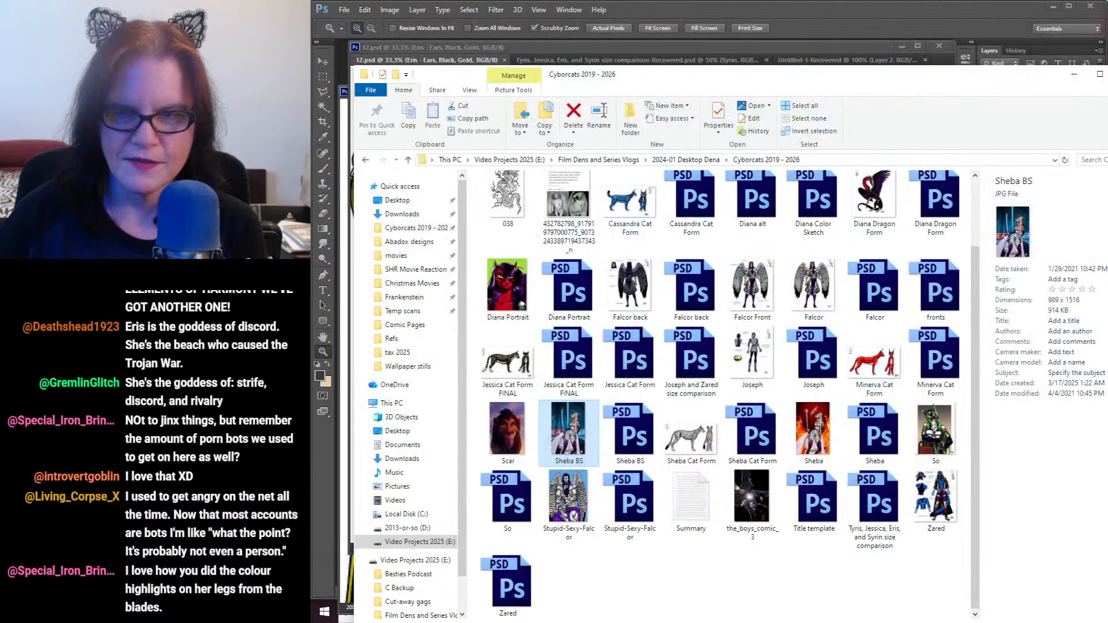
Step: Switch to 12.psd in Photoshop and load the contents of the Syrin - Coat layer as a selection
click(859, 62)
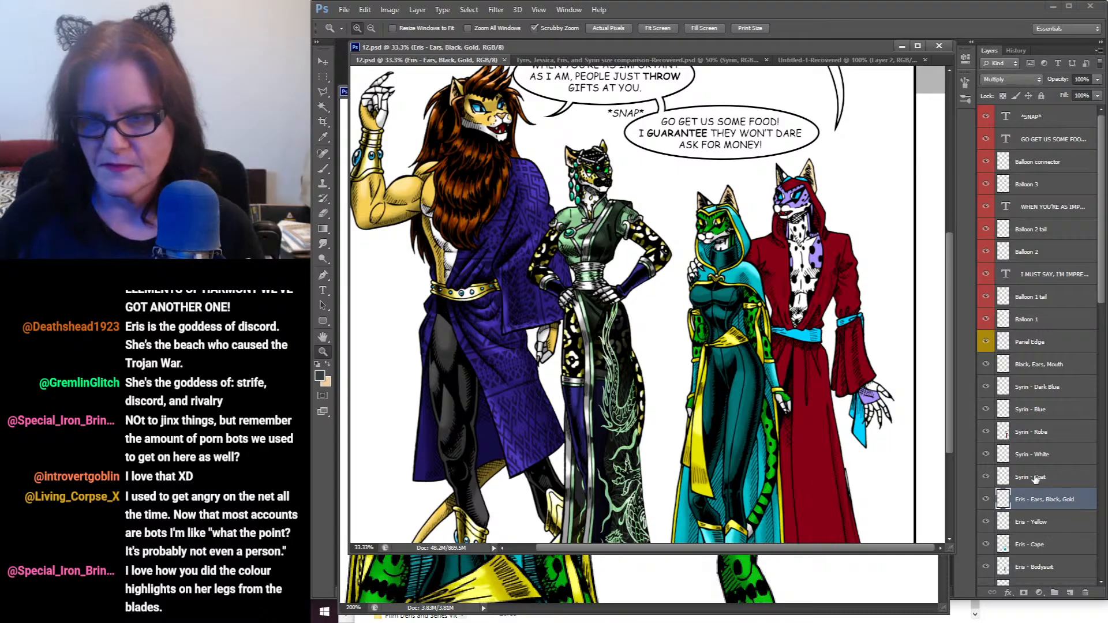
click(1005, 477)
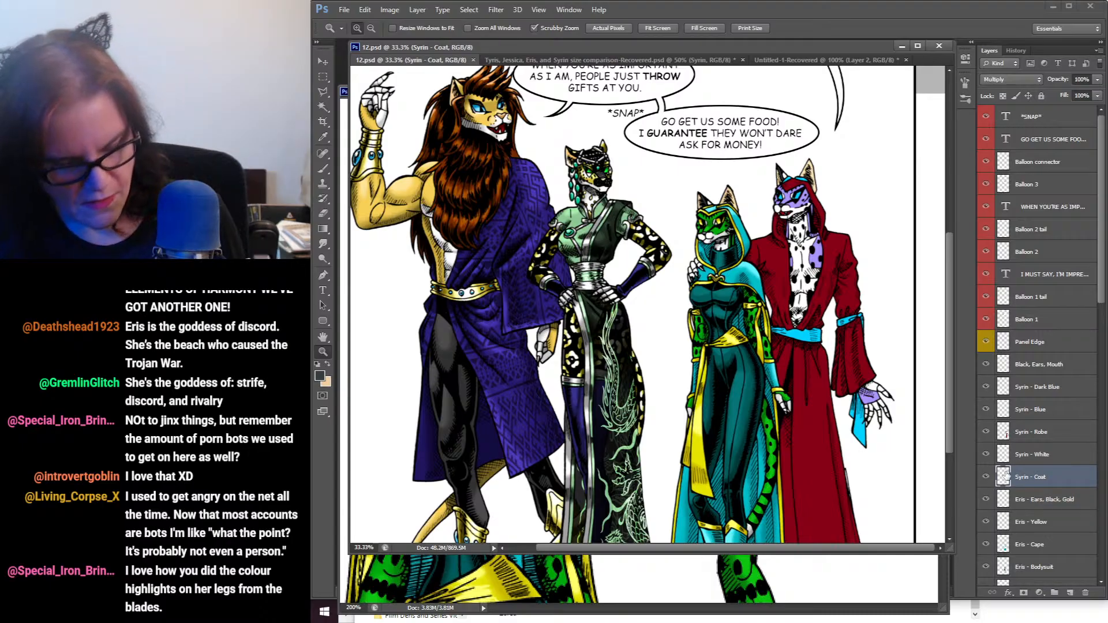
ctrl+click(1004, 477)
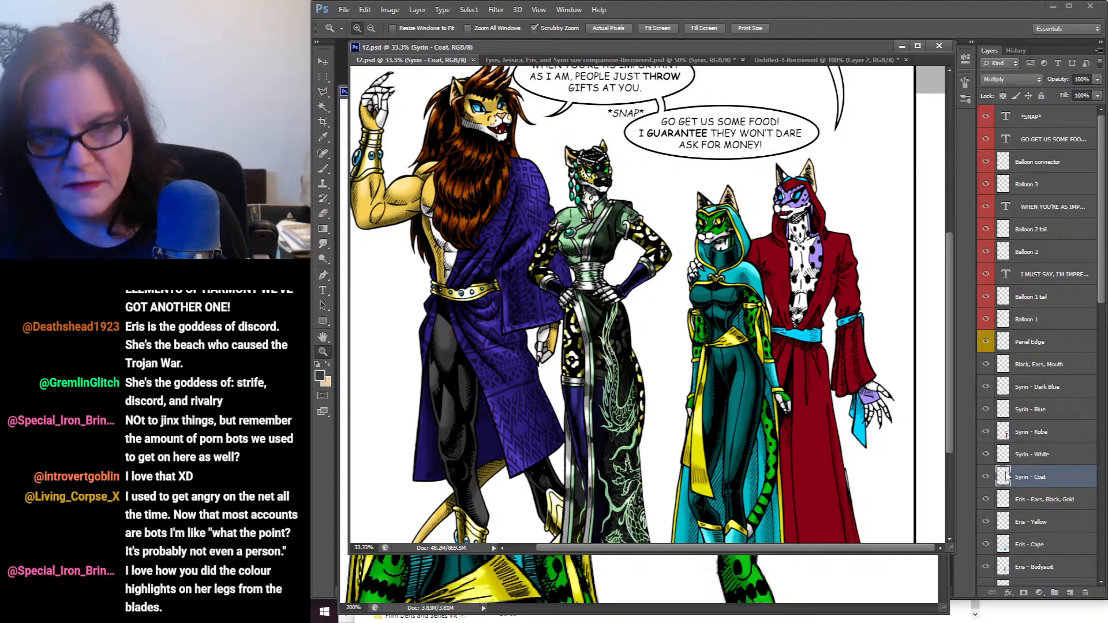
Step: Close the Eris.jpg reference and open the Syrin JPG from the Character Designs JPGs folder in Photoshop
click(653, 604)
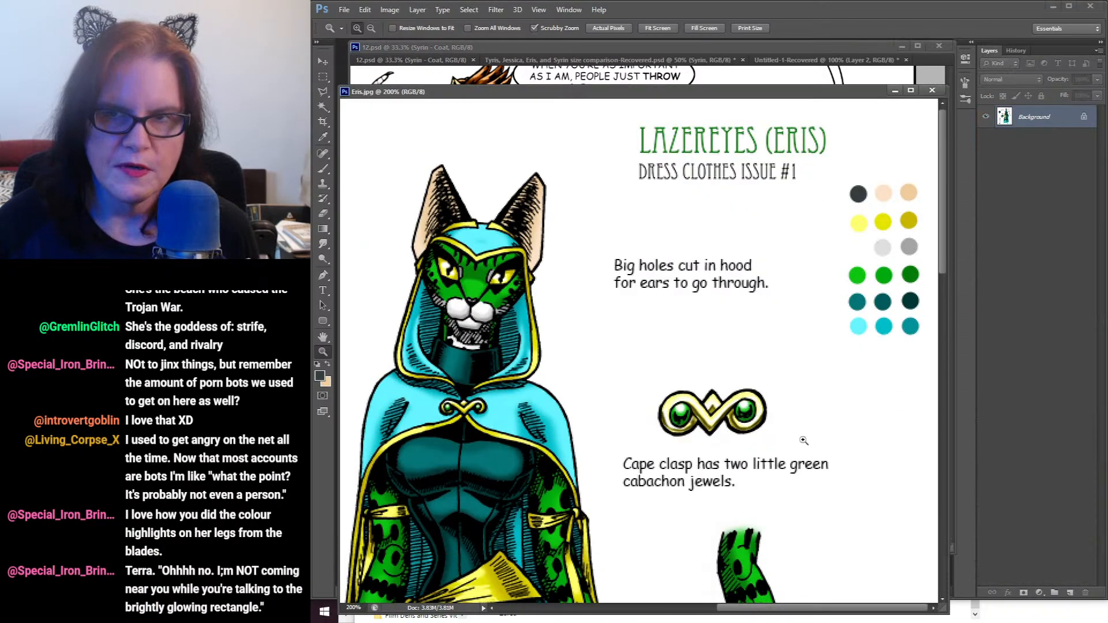
click(932, 91)
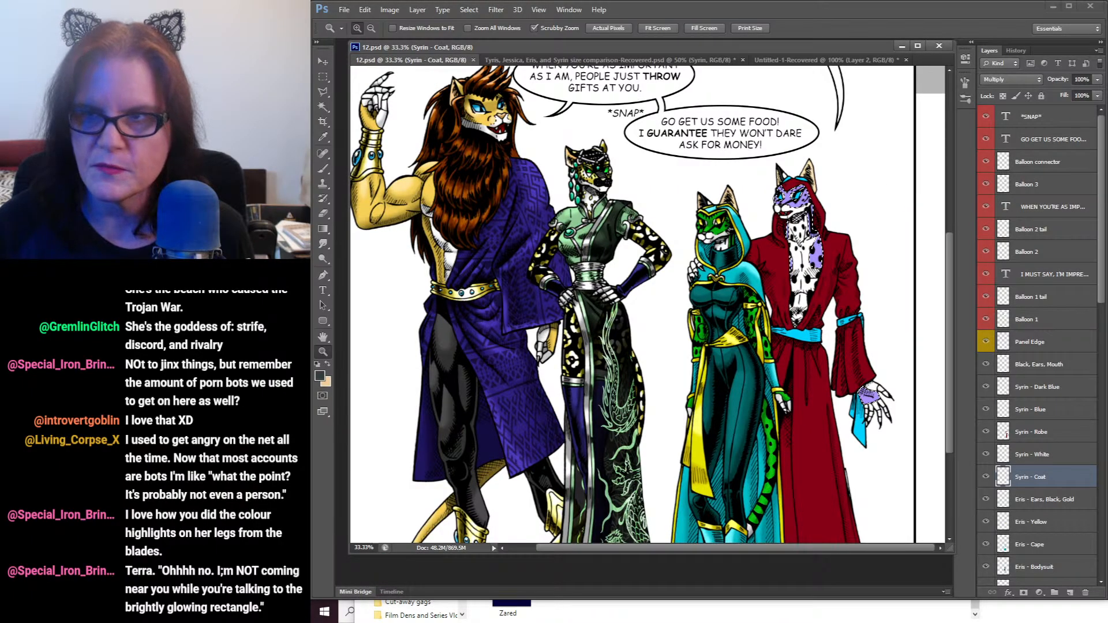
click(1106, 347)
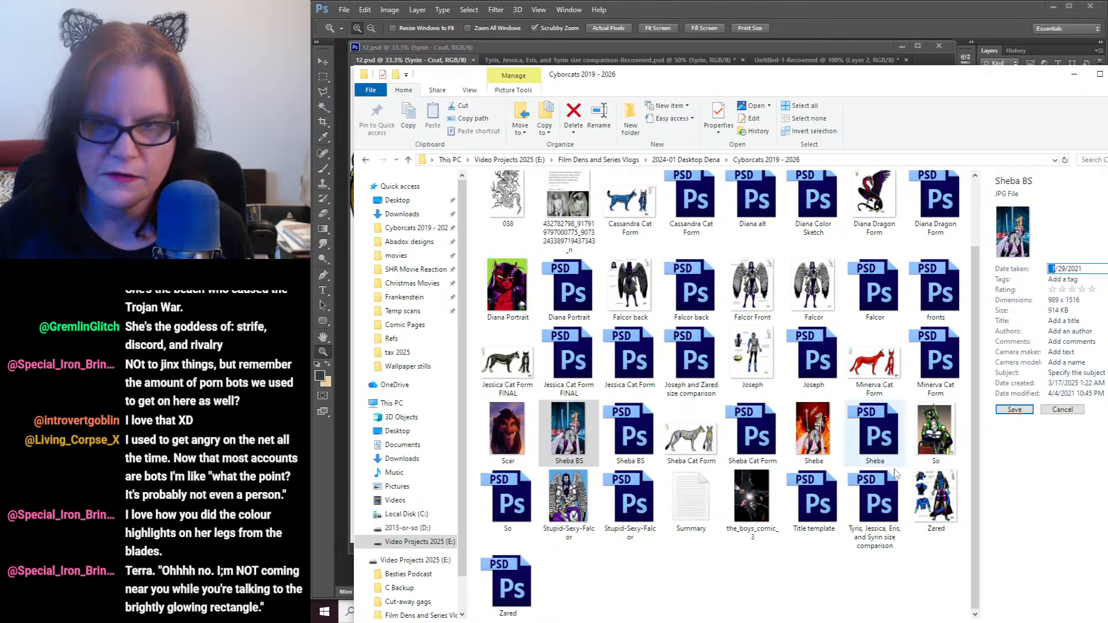
scroll(797, 384, up, 1)
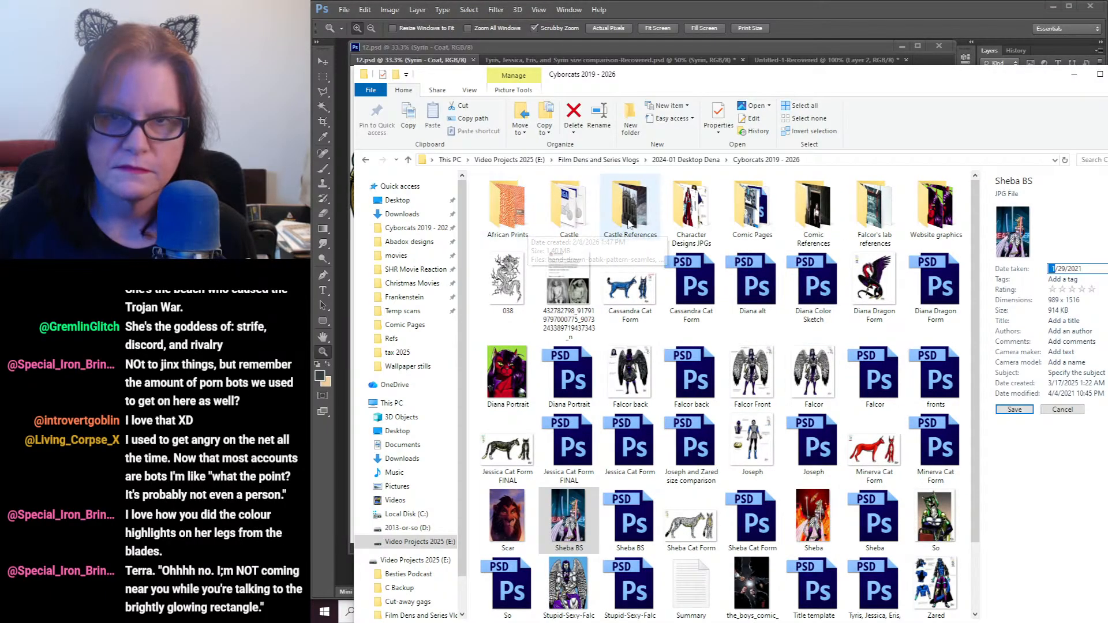
double_click(697, 221)
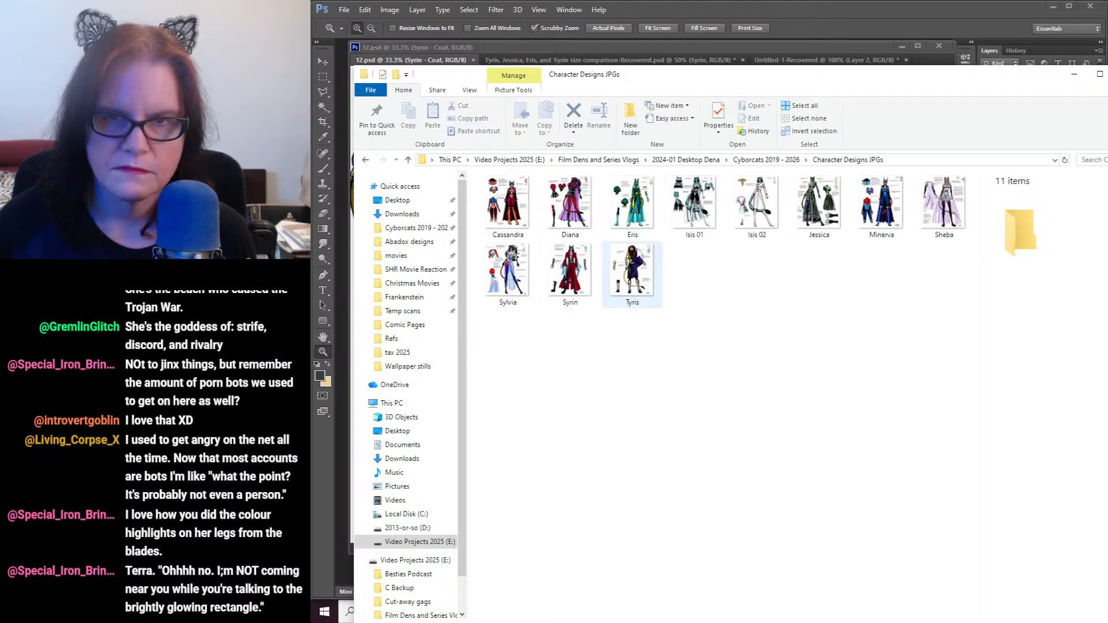
click(575, 264)
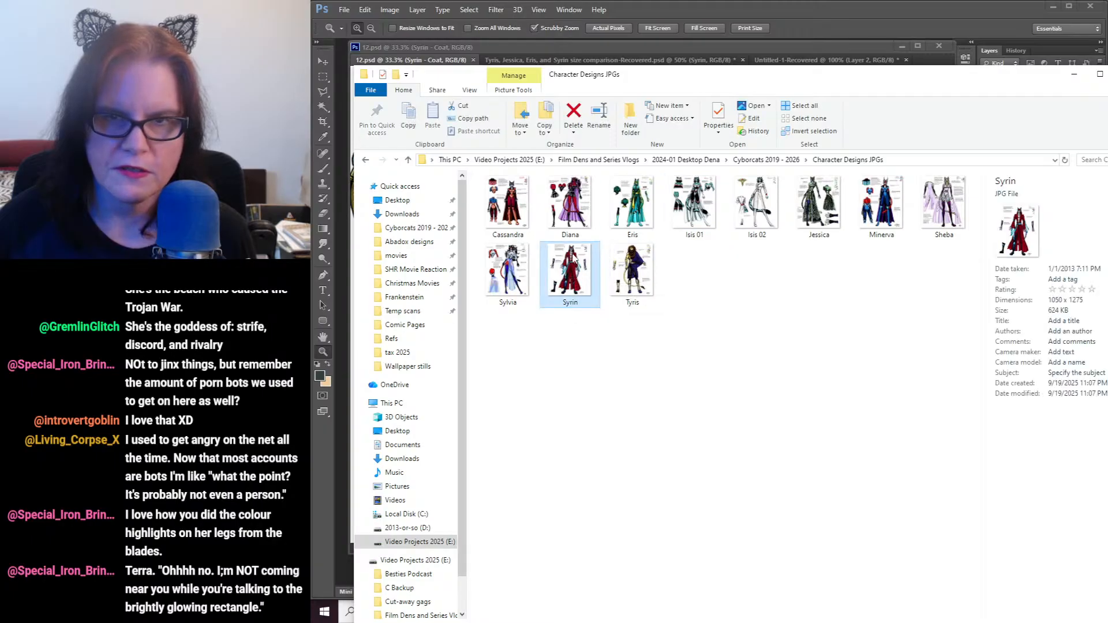
click(340, 74)
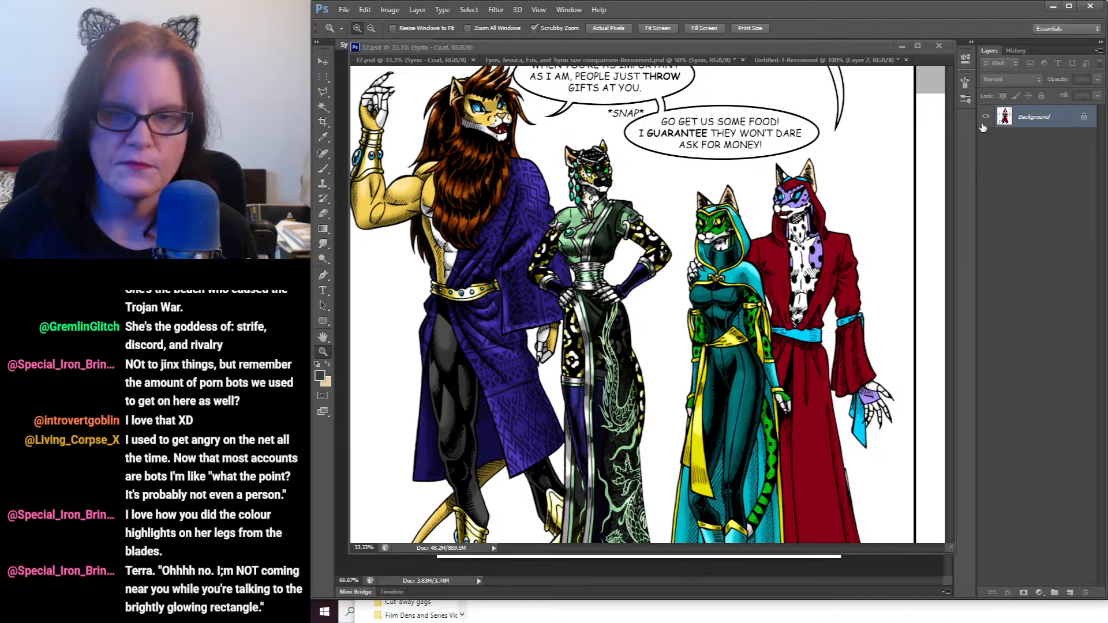
click(345, 46)
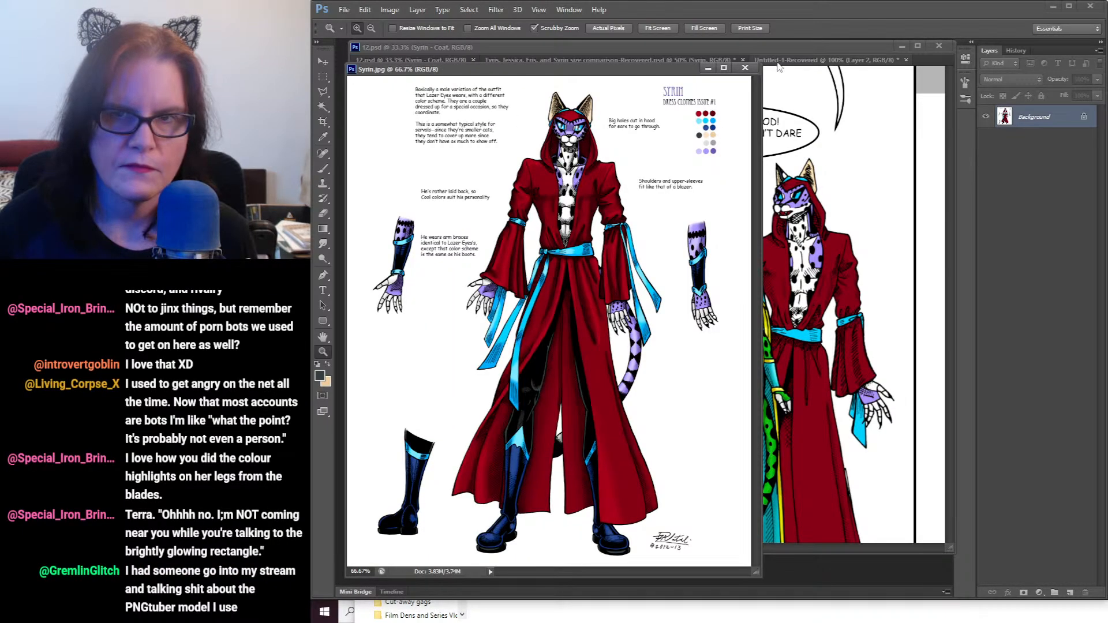
Step: Sample the medium and darkest red swatches on the Syrin sheet as background and foreground colors
click(573, 166)
click(572, 167)
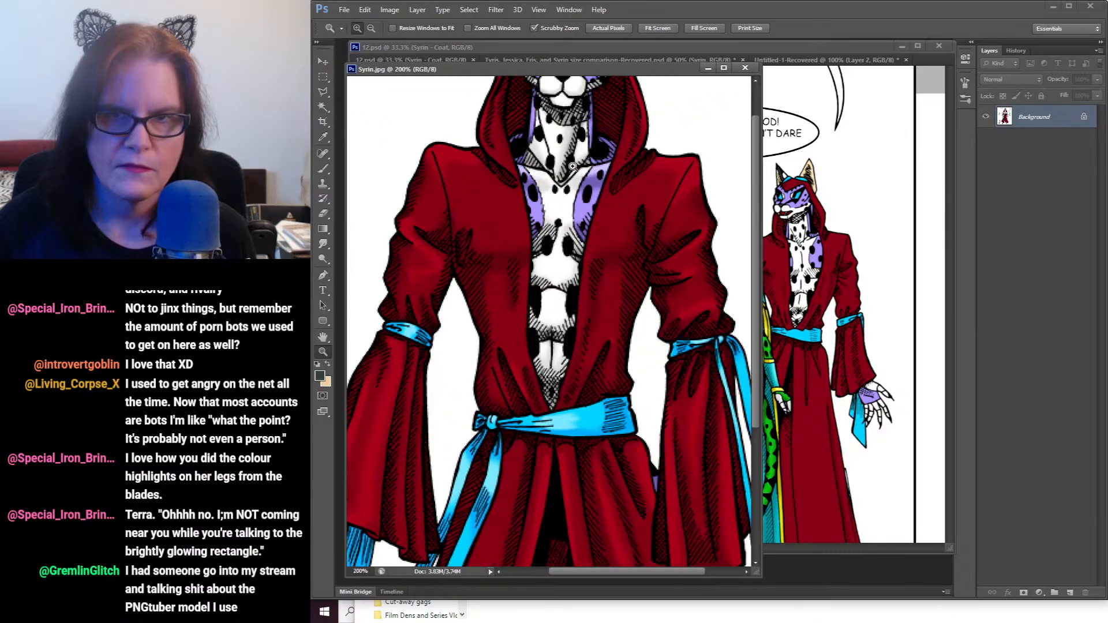
drag(693, 173, 427, 318)
drag(584, 272, 555, 292)
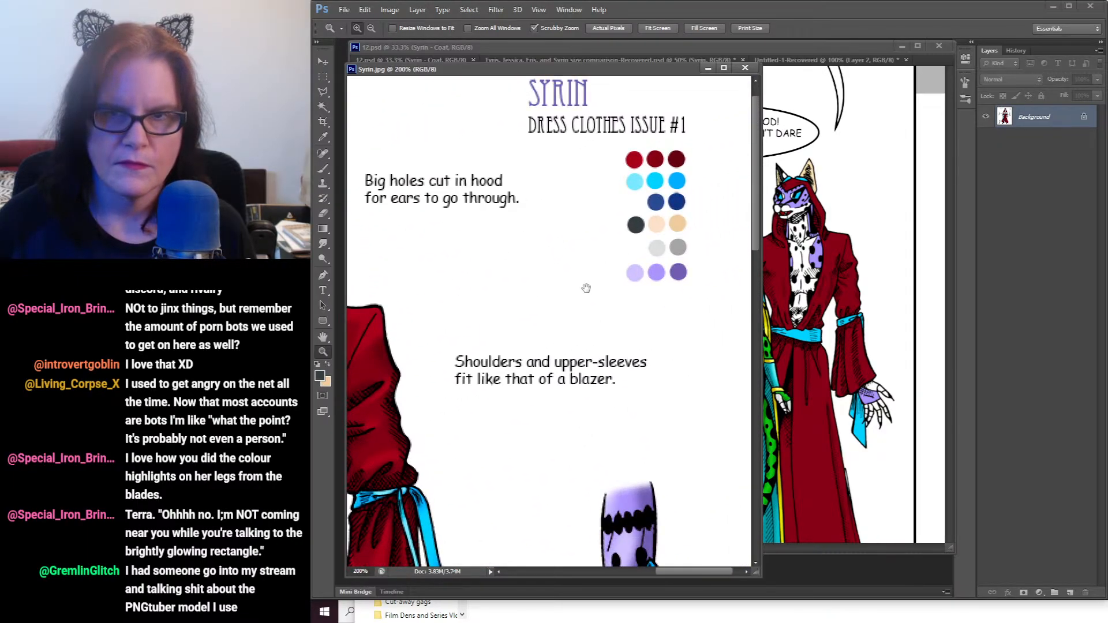
click(322, 137)
click(662, 163)
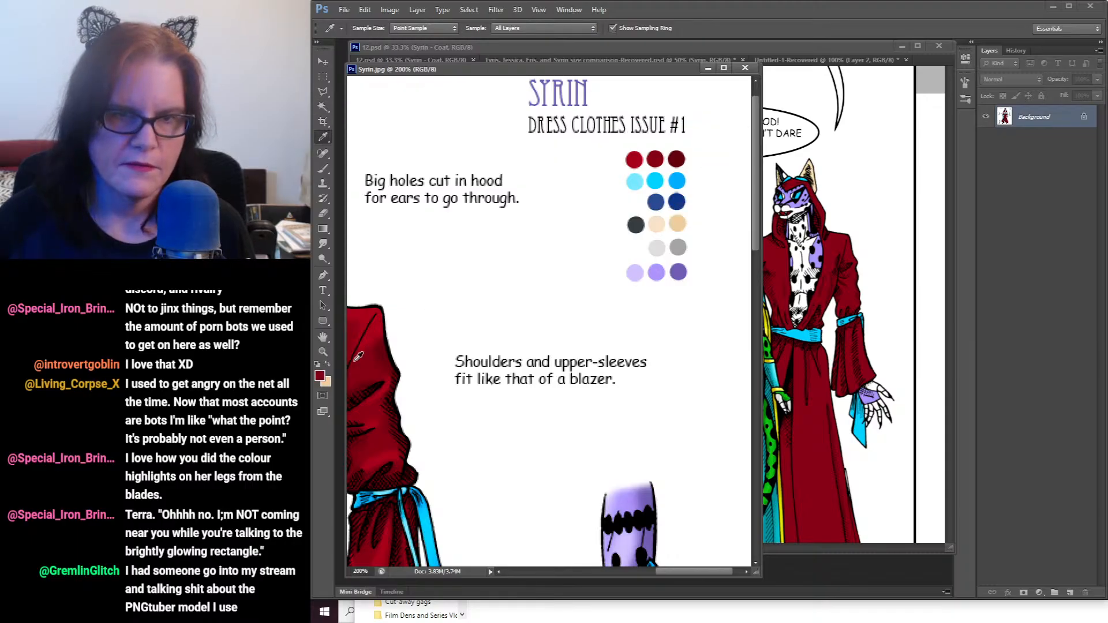
key(x)
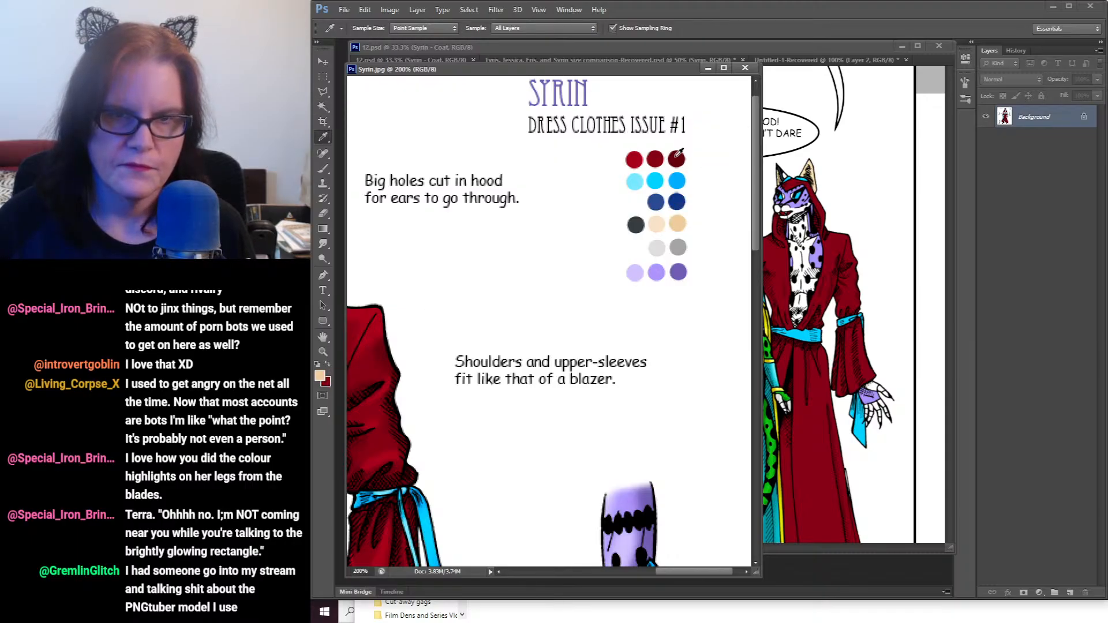
Step: Sample the medium purple swatch on the Syrin sheet as background color and the darkest purple swatch as foreground color
click(867, 61)
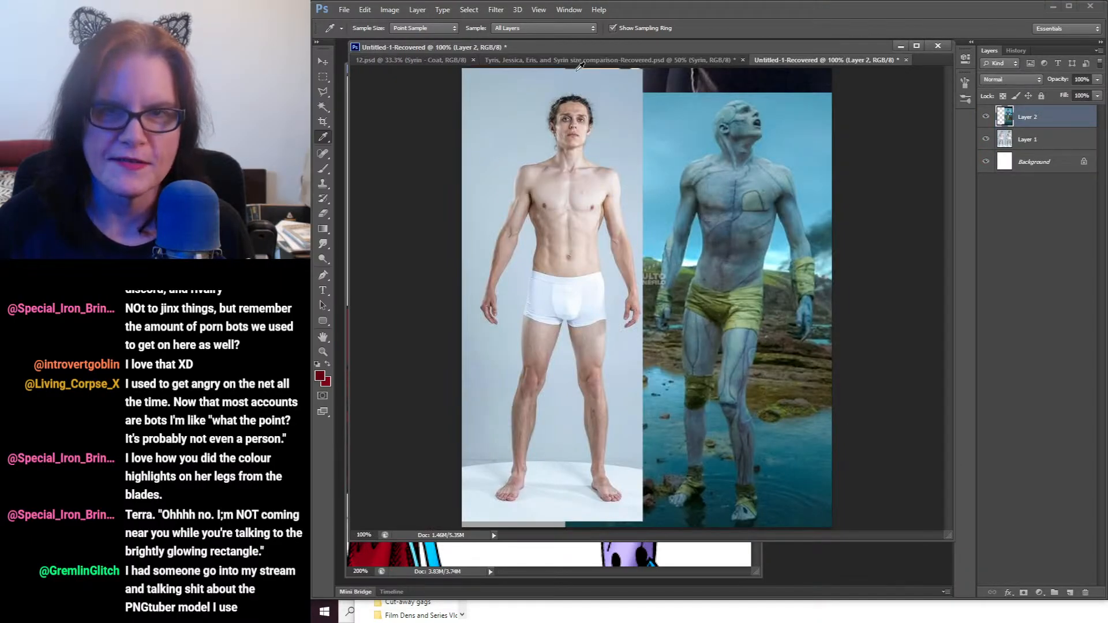
click(422, 58)
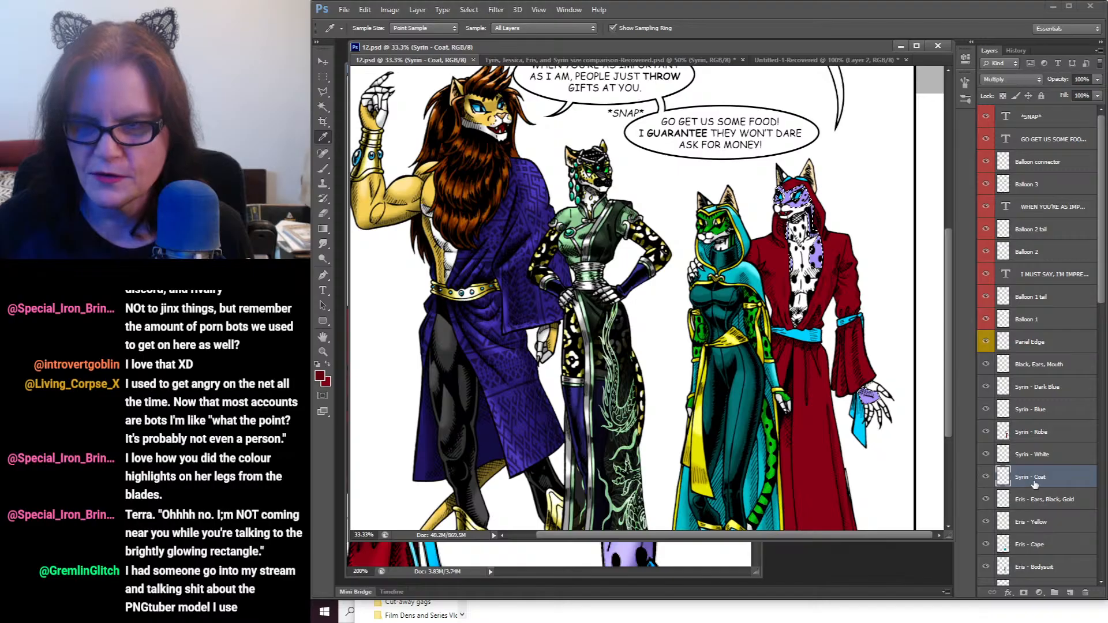
click(352, 575)
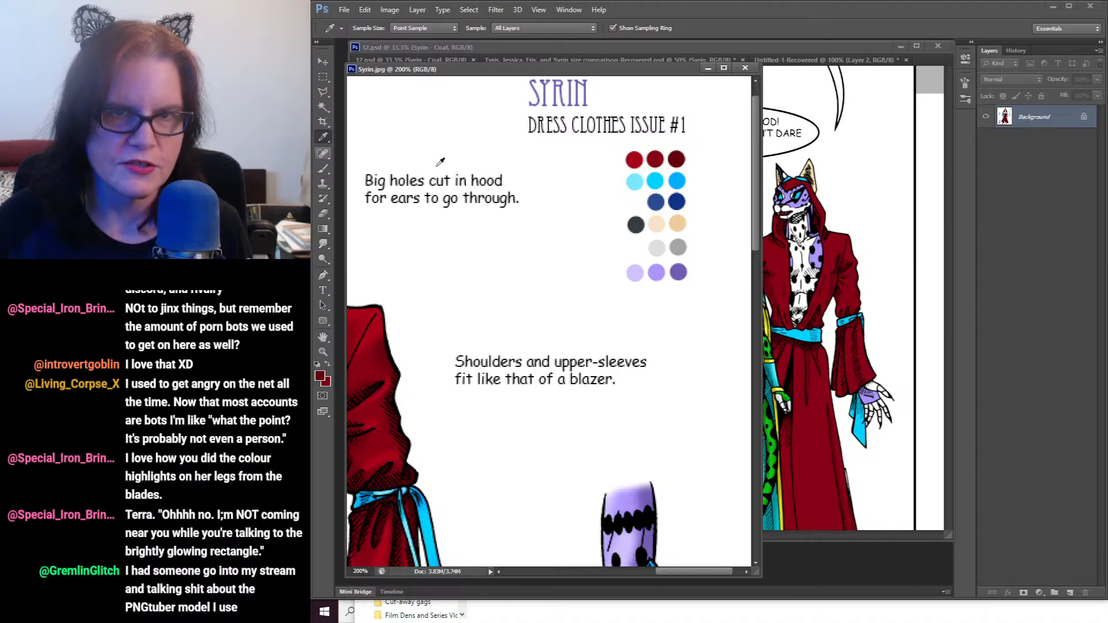
click(660, 269)
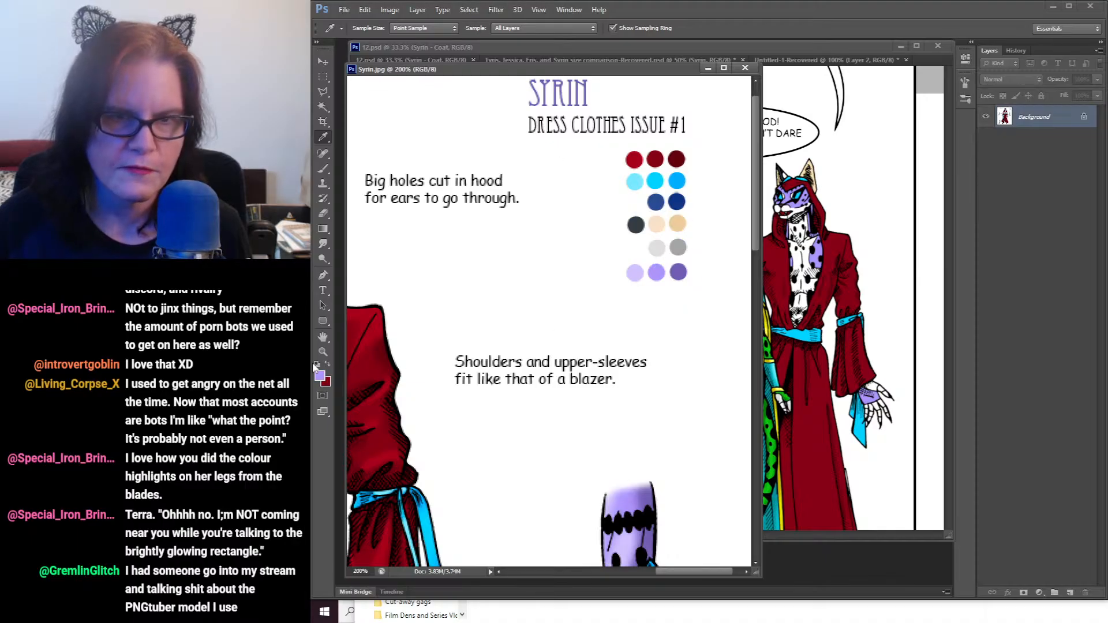
click(329, 365)
click(678, 273)
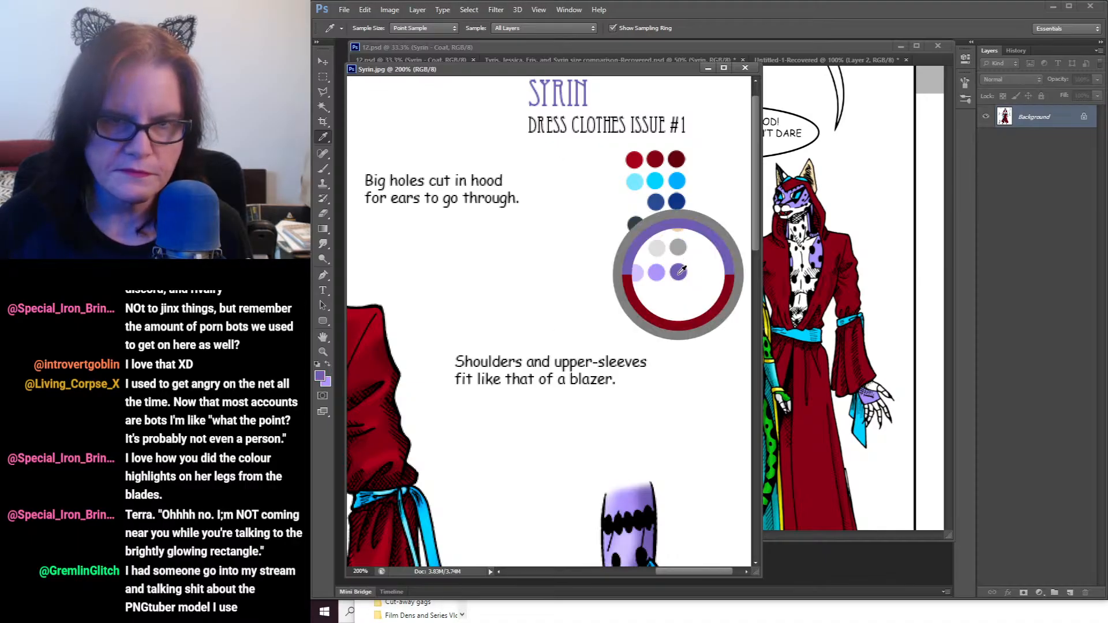
Step: Shade Syrin's neck and chest fur in 12.psd with dark purple on the Syrin - Coat layer, using a size 60 brush
click(794, 49)
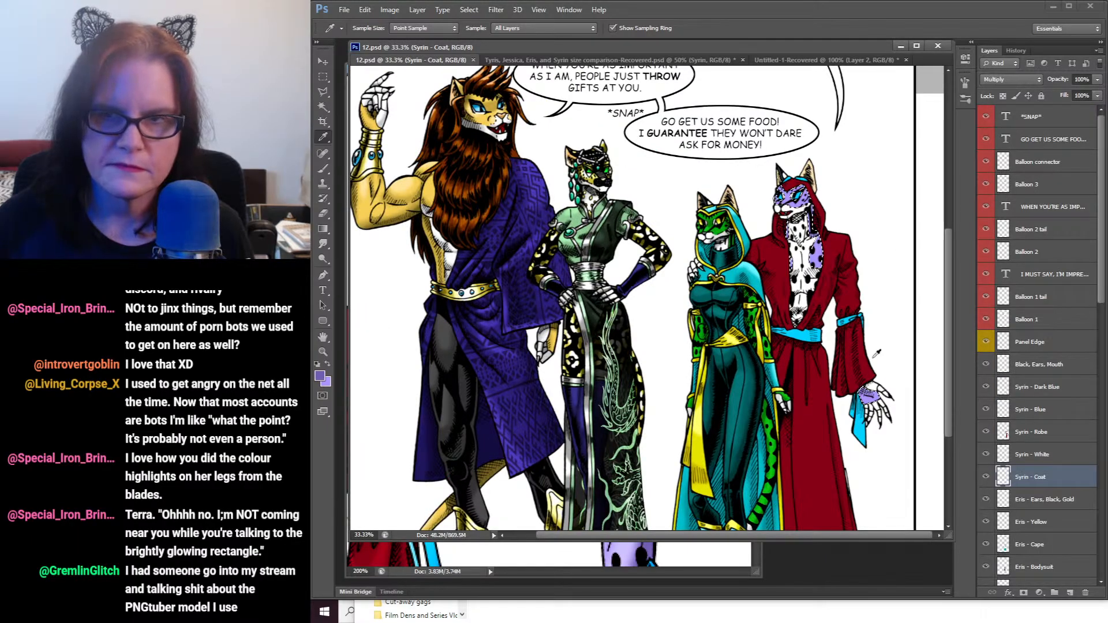
key(ctrl+d)
mouse_move(740, 429)
mouse_down()
mouse_move(738, 259)
mouse_move(747, 252)
mouse_move(738, 433)
mouse_up()
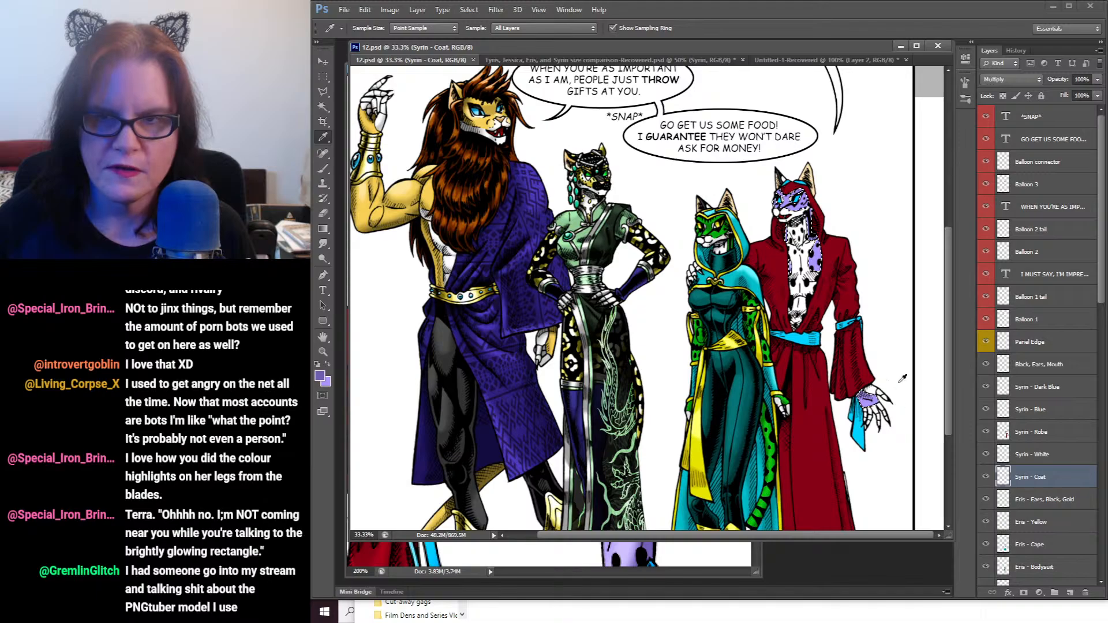
key(z)
click(806, 236)
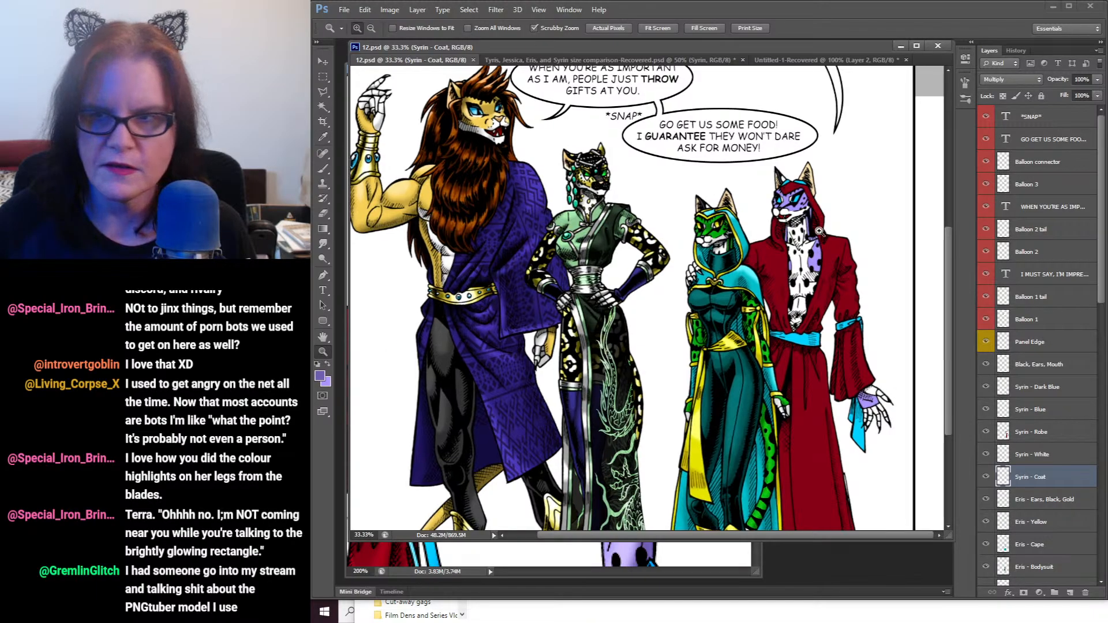
click(817, 234)
drag(817, 233, 789, 258)
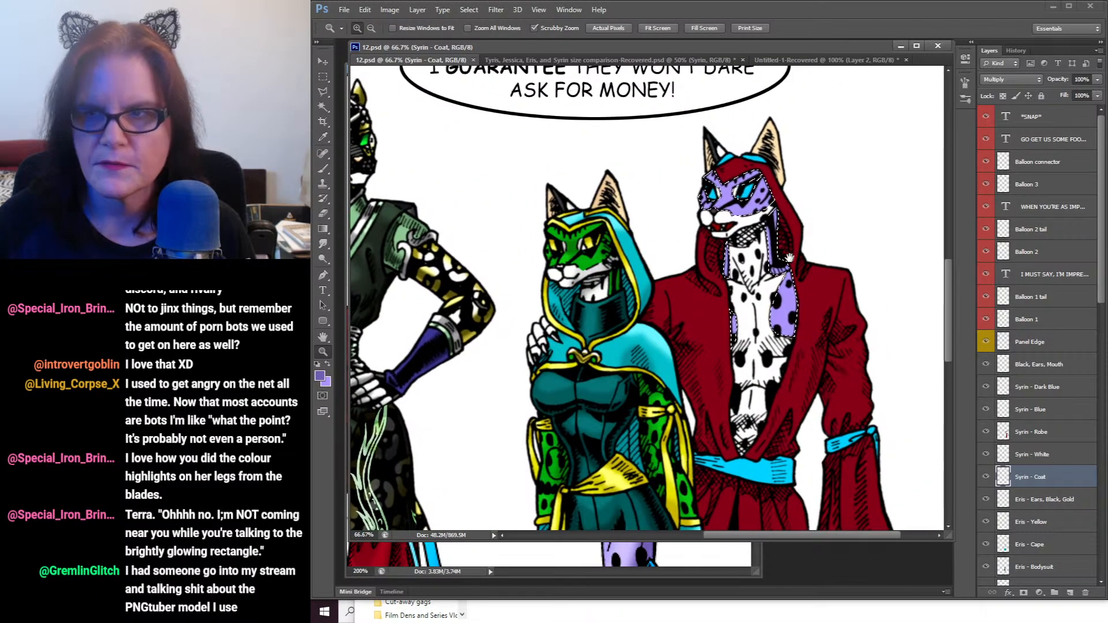
key(alt+Tab)
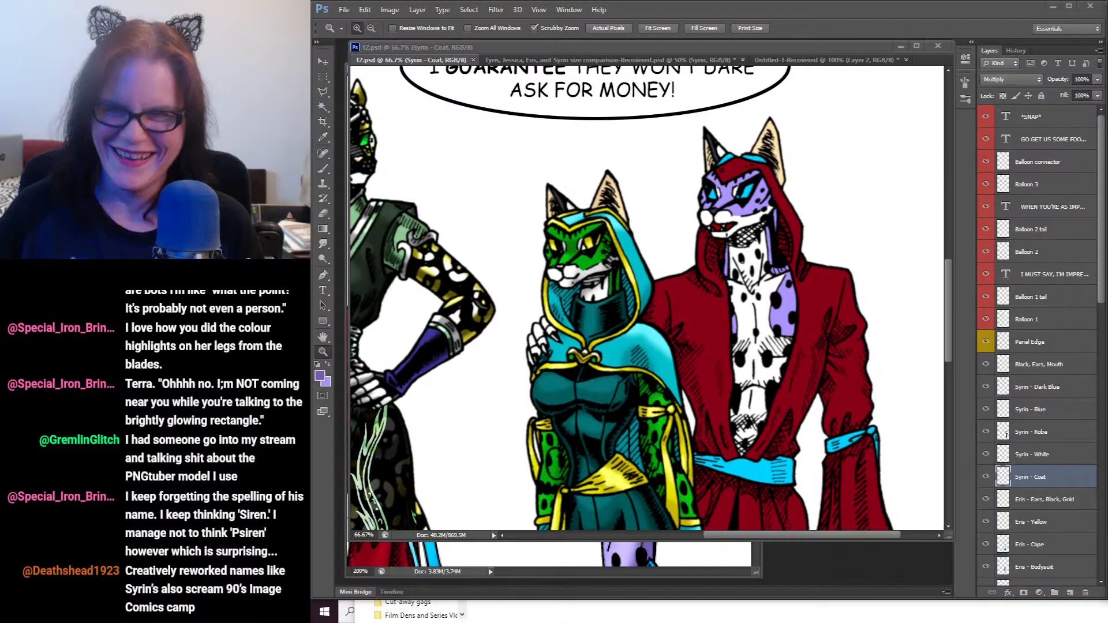
click(942, 10)
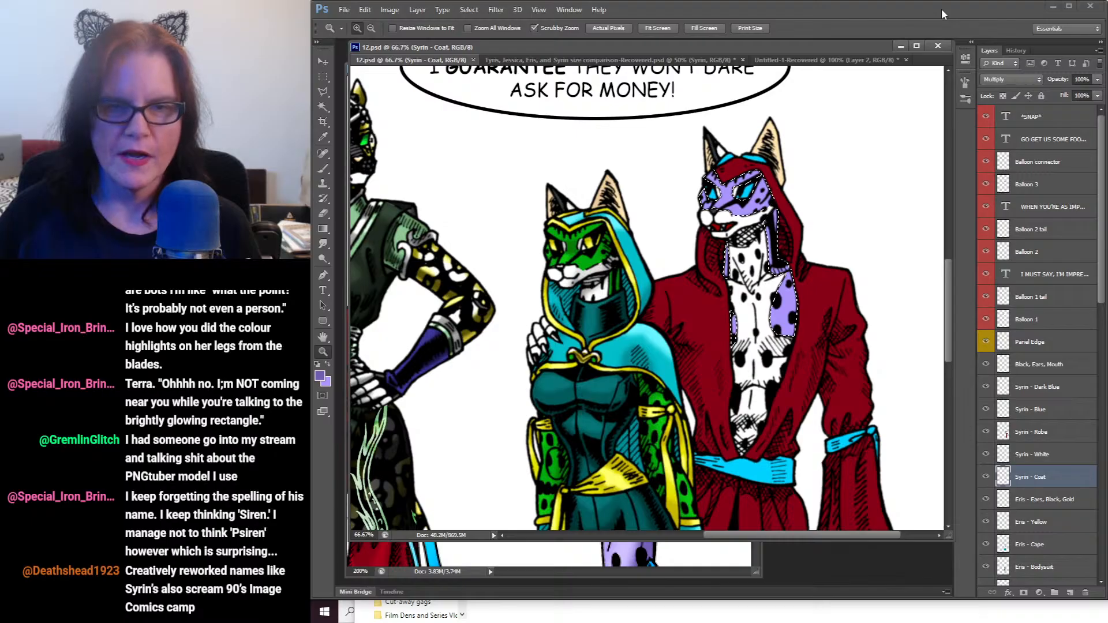
click(324, 169)
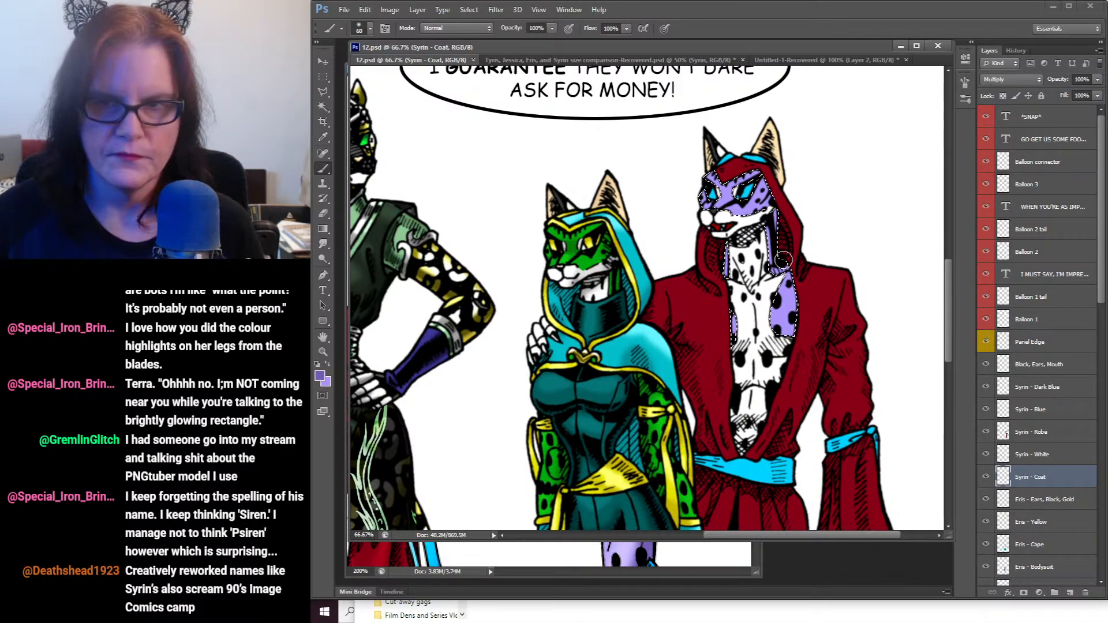
drag(781, 266, 766, 222)
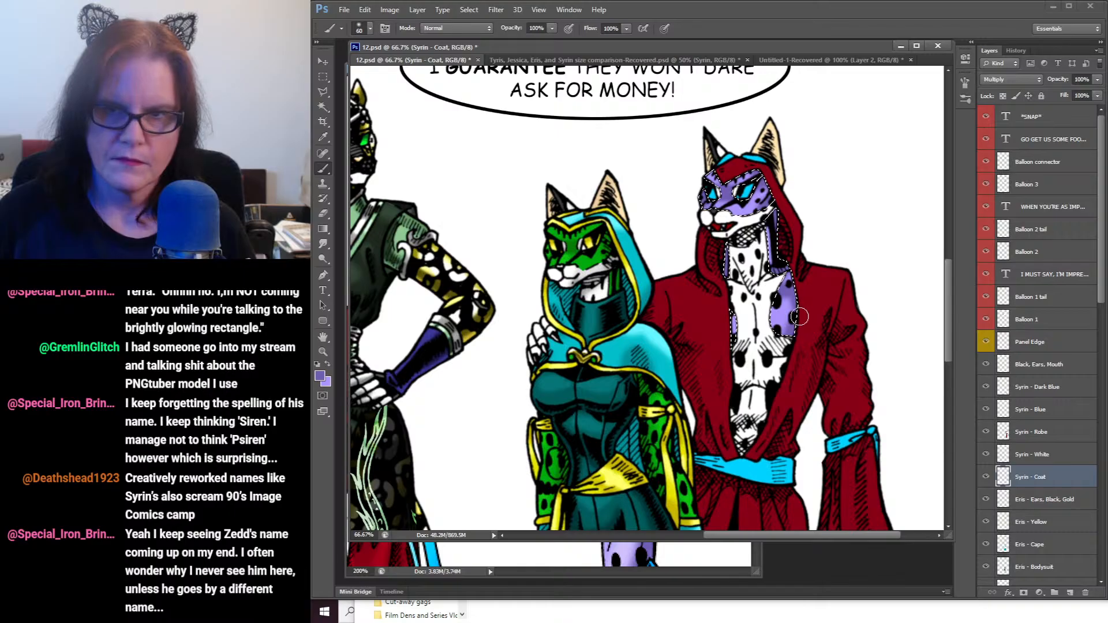
Step: Look over the purple fur on Syrin's hand, face and chest, and bring the Syrin.jpg color swatches back into view
drag(863, 370, 778, 178)
drag(842, 301, 799, 215)
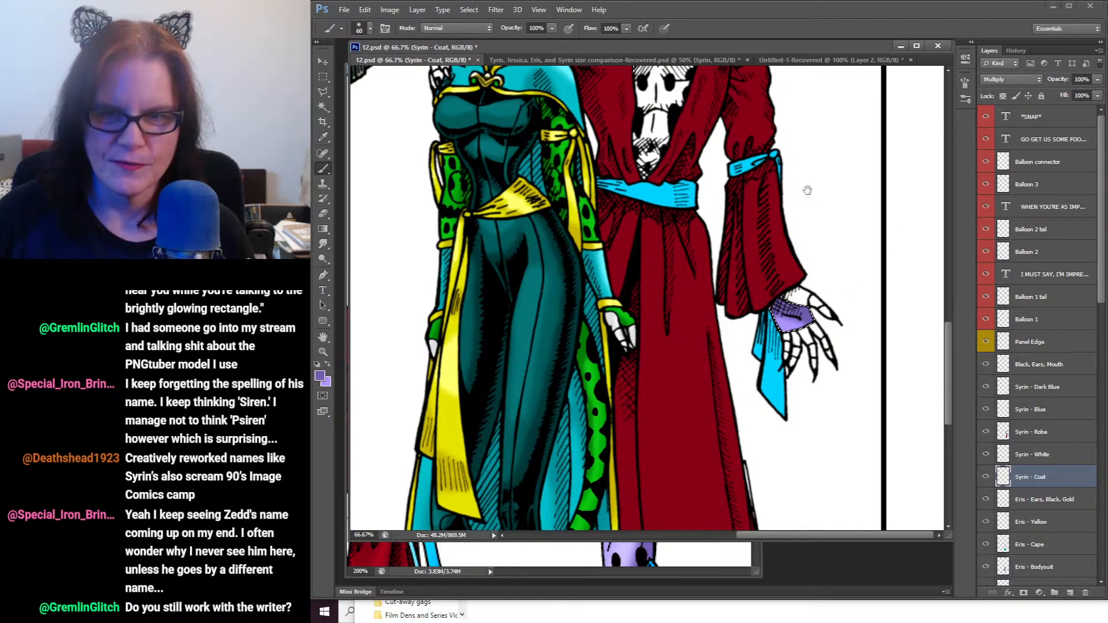
drag(807, 189, 815, 283)
drag(830, 168, 849, 293)
drag(836, 223, 854, 265)
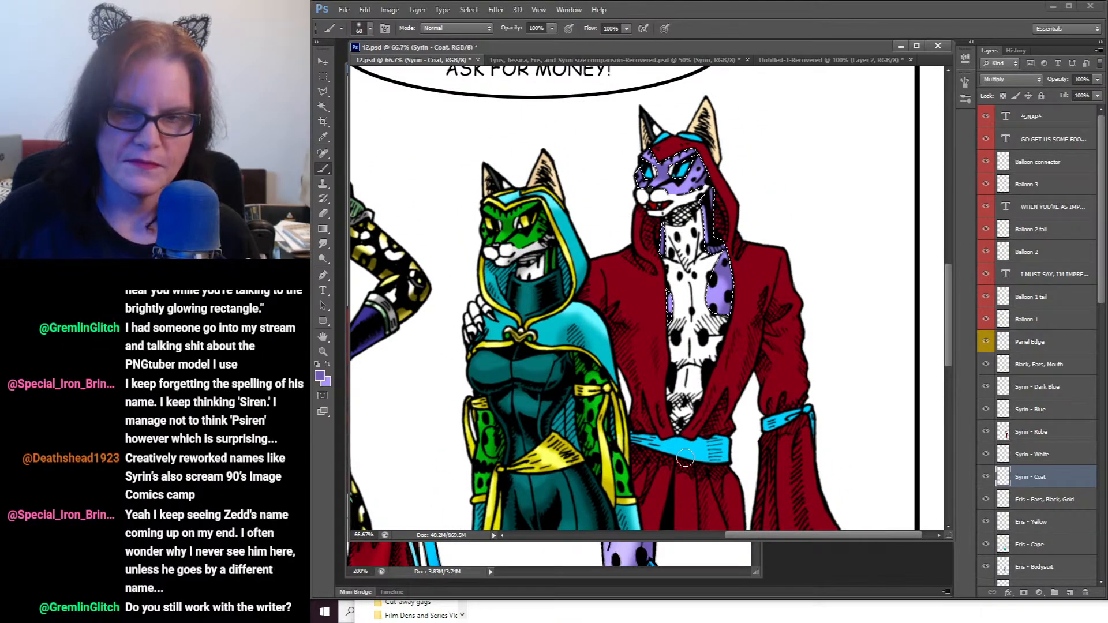
click(760, 576)
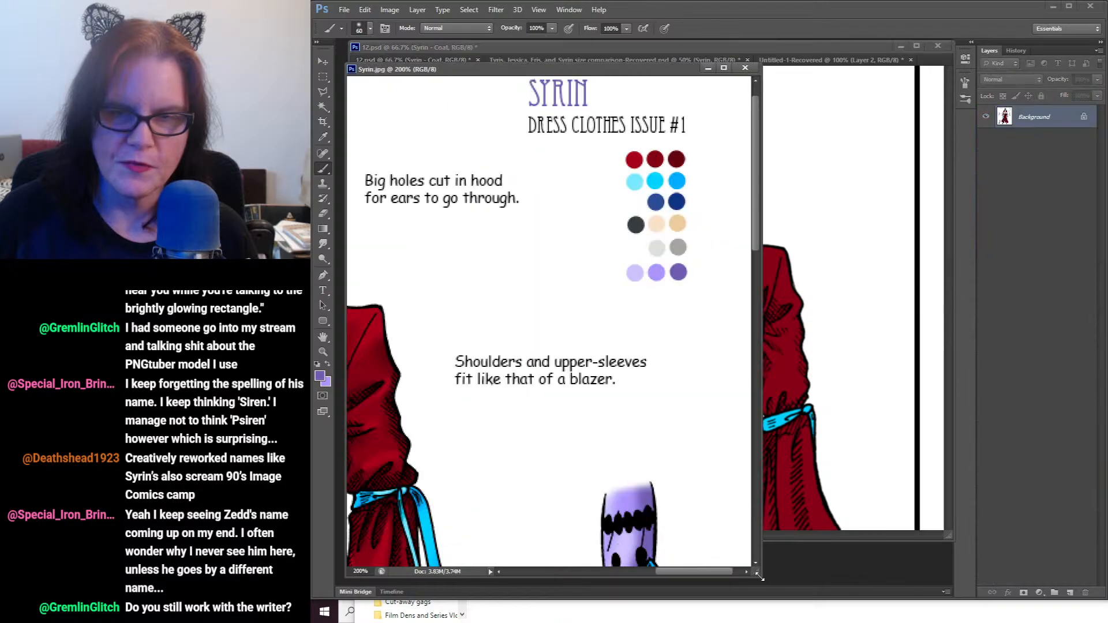
Step: Sample the lightest purple swatch on the Syrin sheet and highlight the purple fur on Syrin's hand in 12.psd's Syrin - Coat layer
click(323, 138)
click(635, 271)
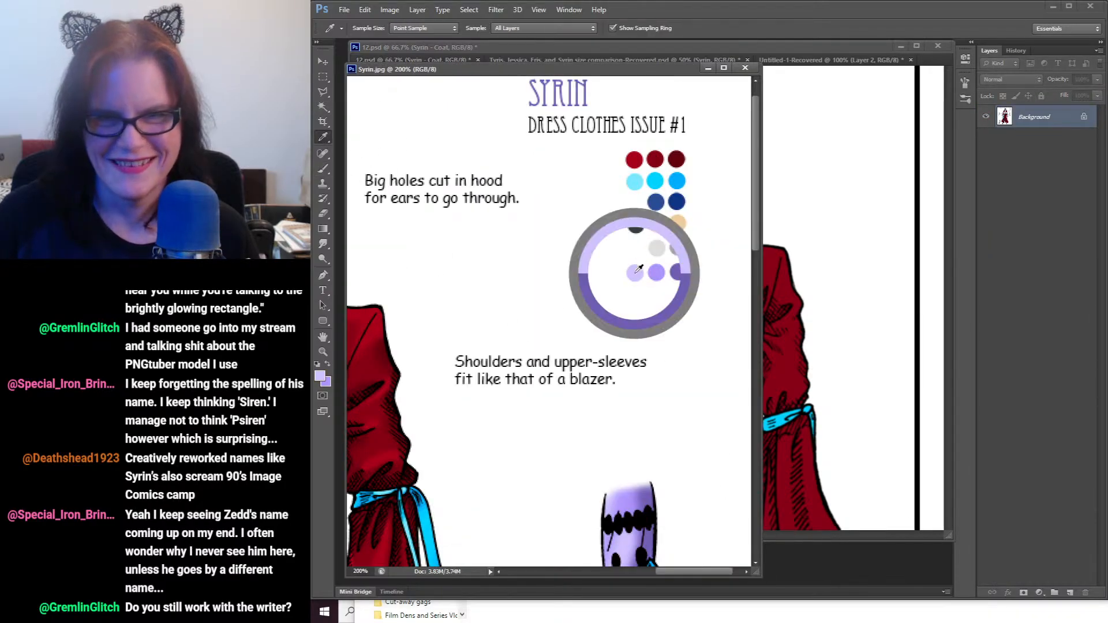
click(807, 46)
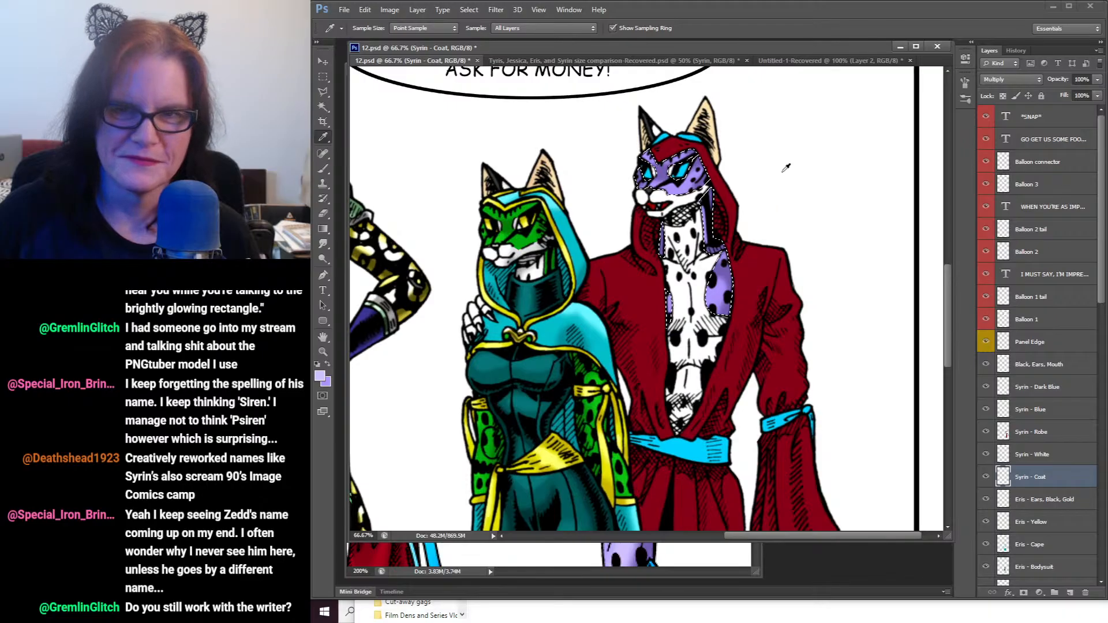
click(324, 168)
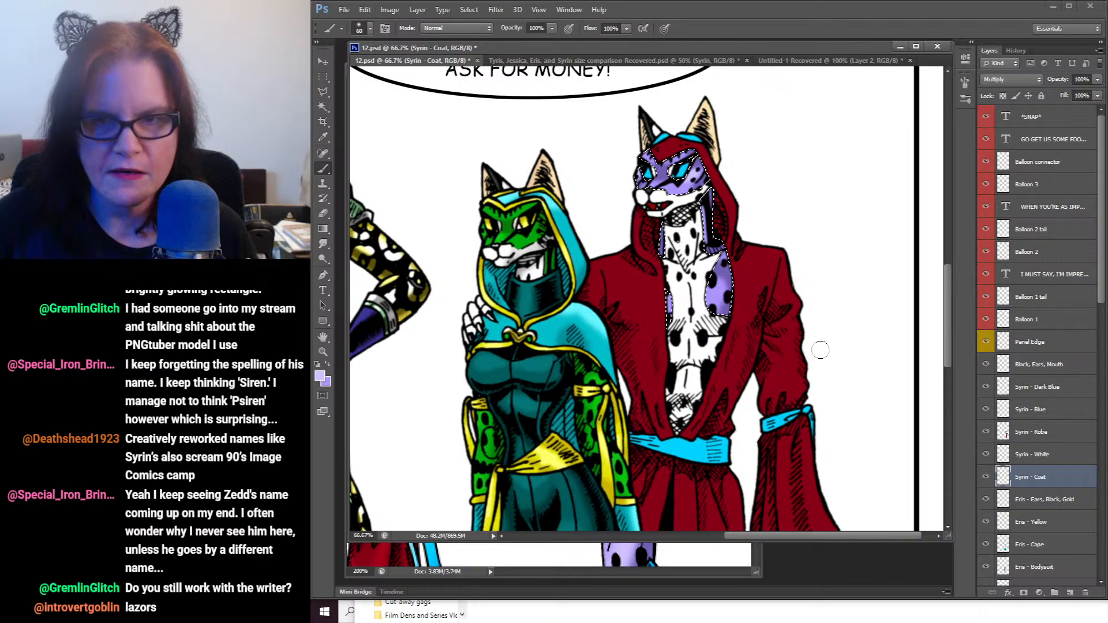
drag(815, 346, 780, 256)
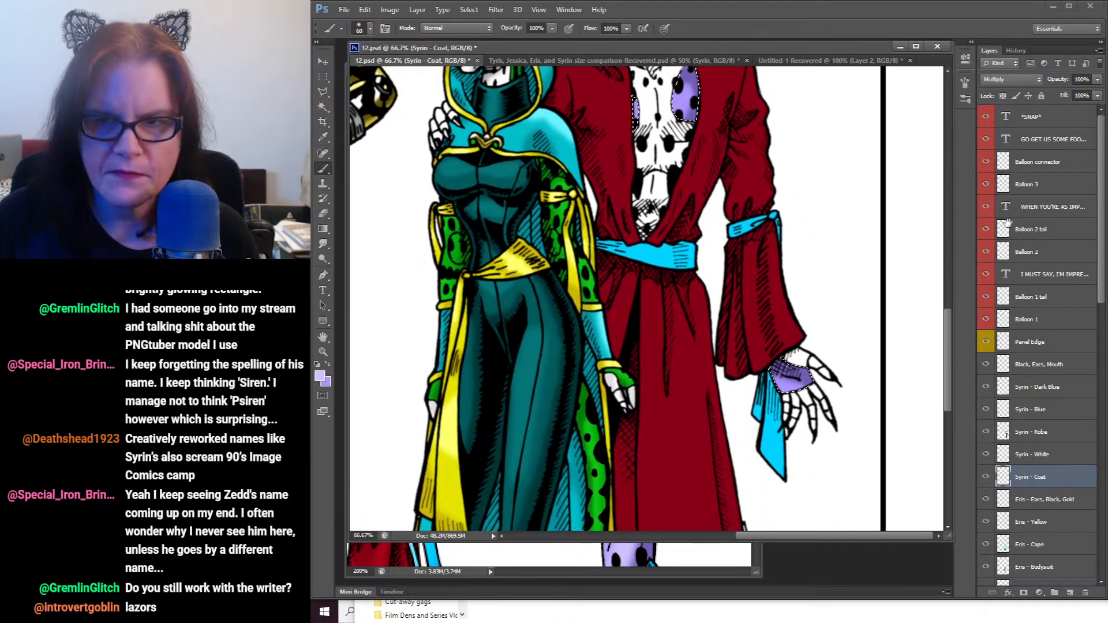
drag(800, 389, 781, 391)
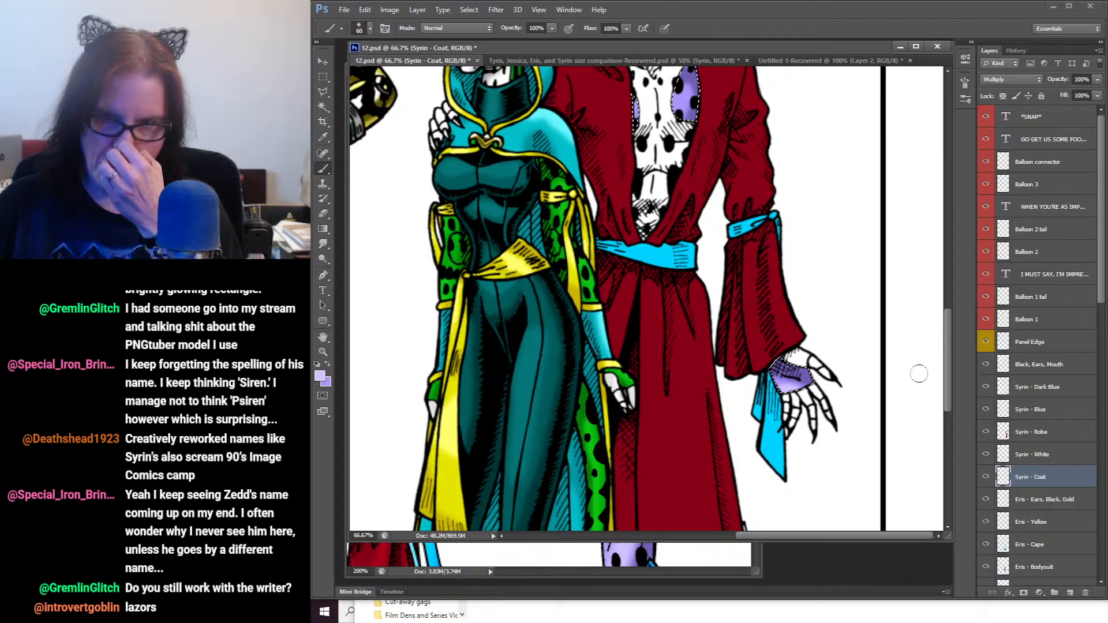
Step: Load the Syrin - White layer's pixels as the selection, and sample the Syrin sheet's light gray as foreground and darker gray as background color
click(1041, 456)
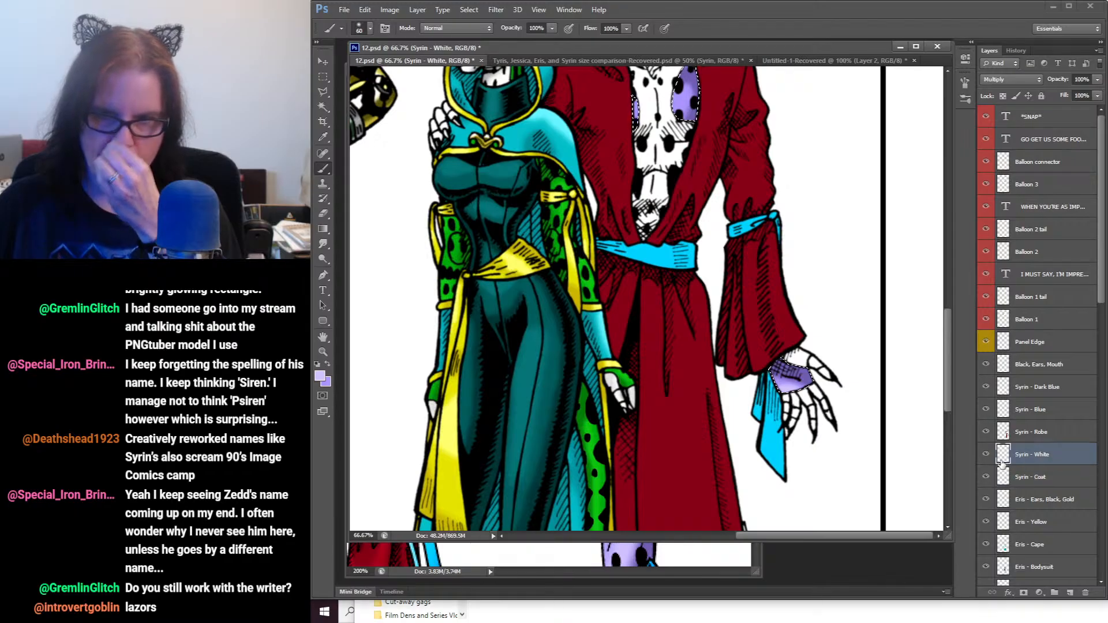
ctrl+click(1004, 454)
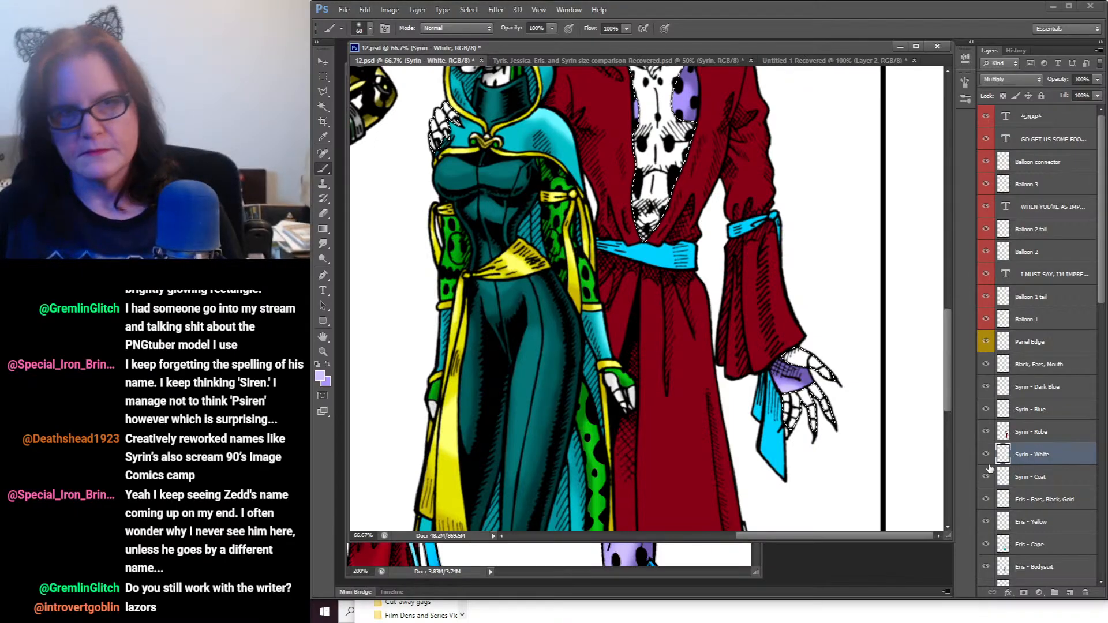
click(652, 574)
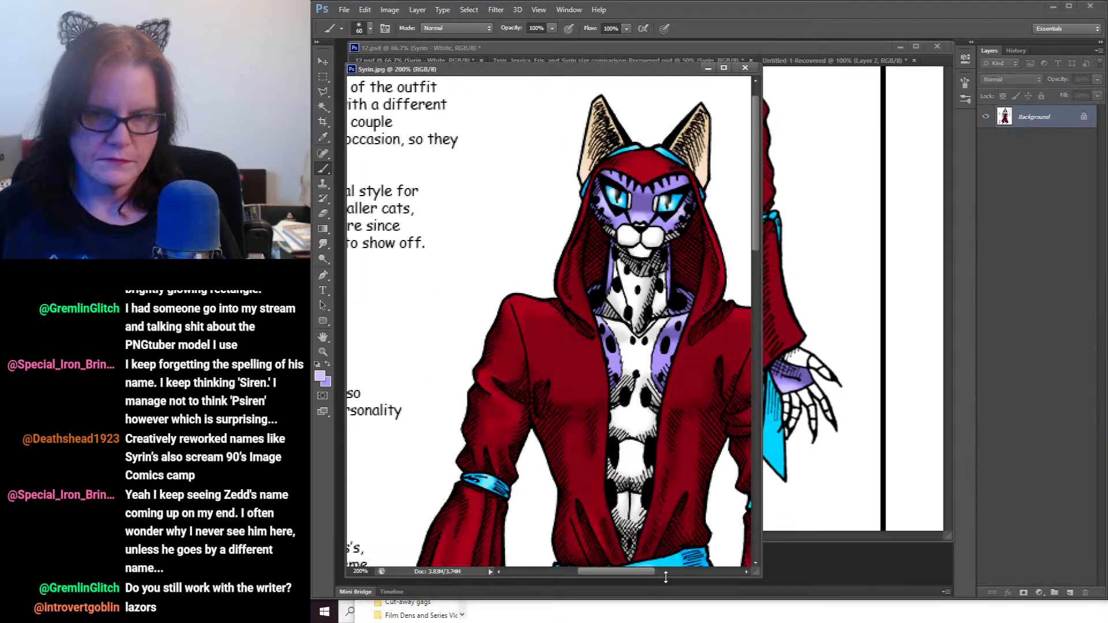
drag(673, 277, 349, 310)
drag(645, 310, 534, 323)
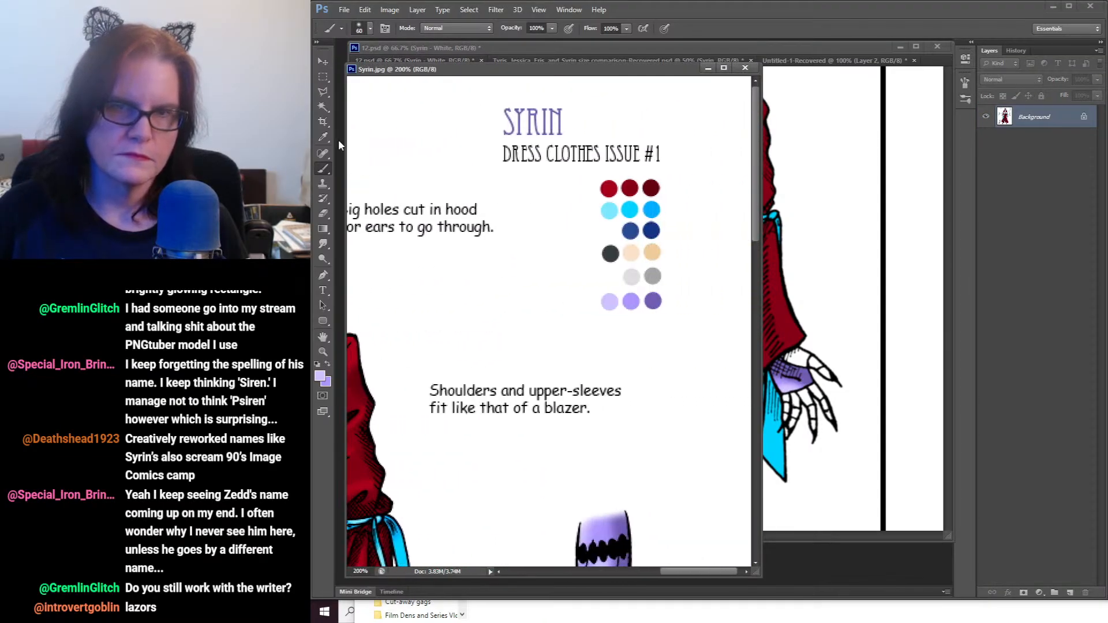
click(324, 137)
click(633, 276)
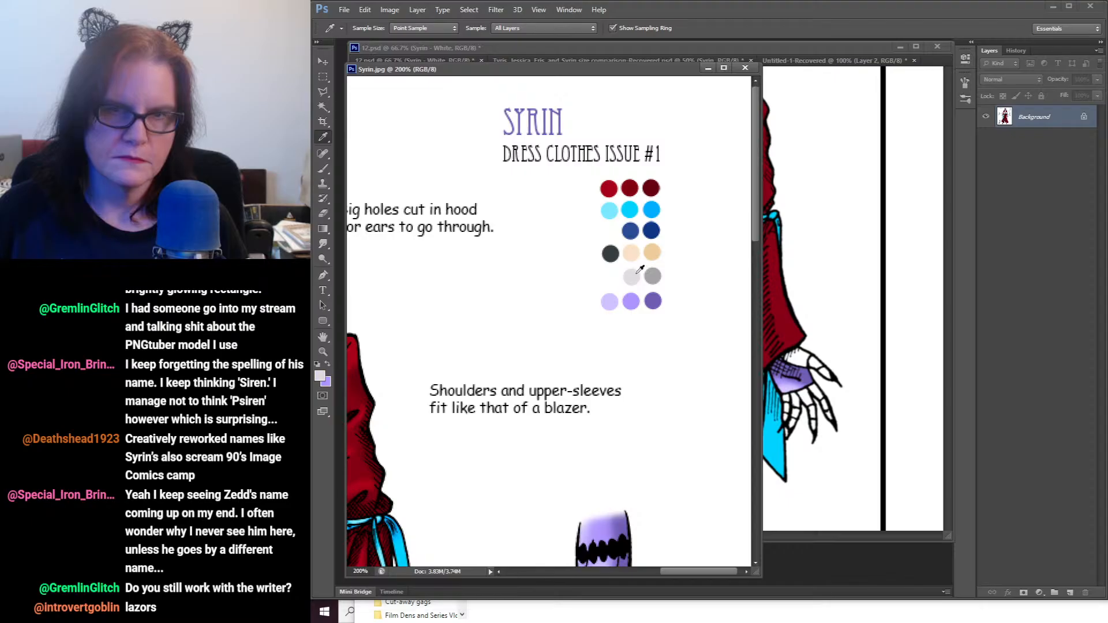
click(328, 363)
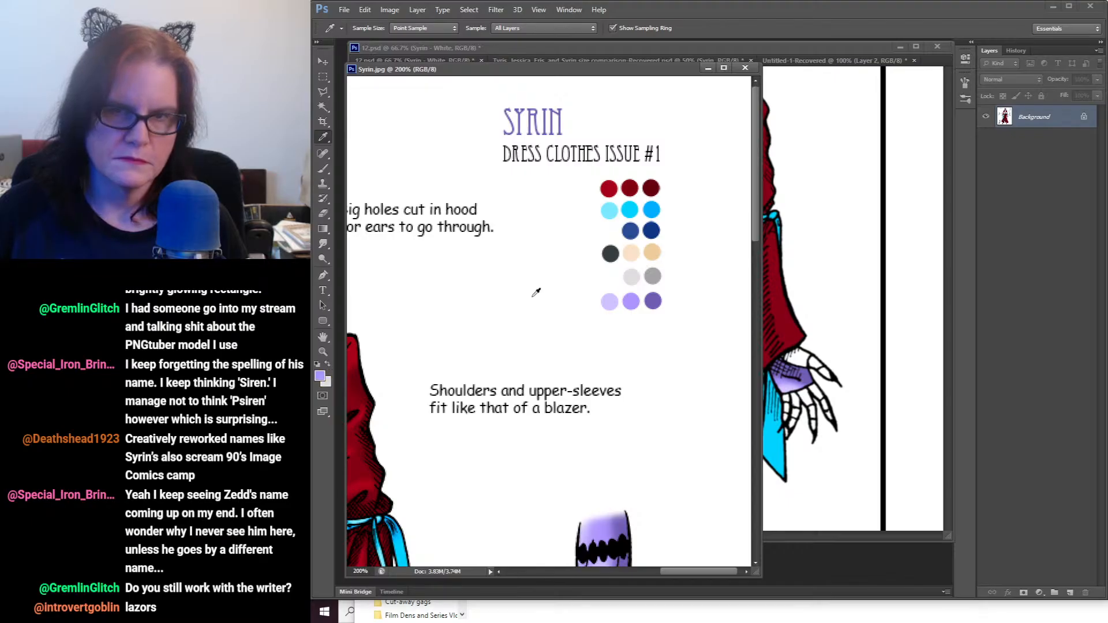
click(653, 276)
click(327, 364)
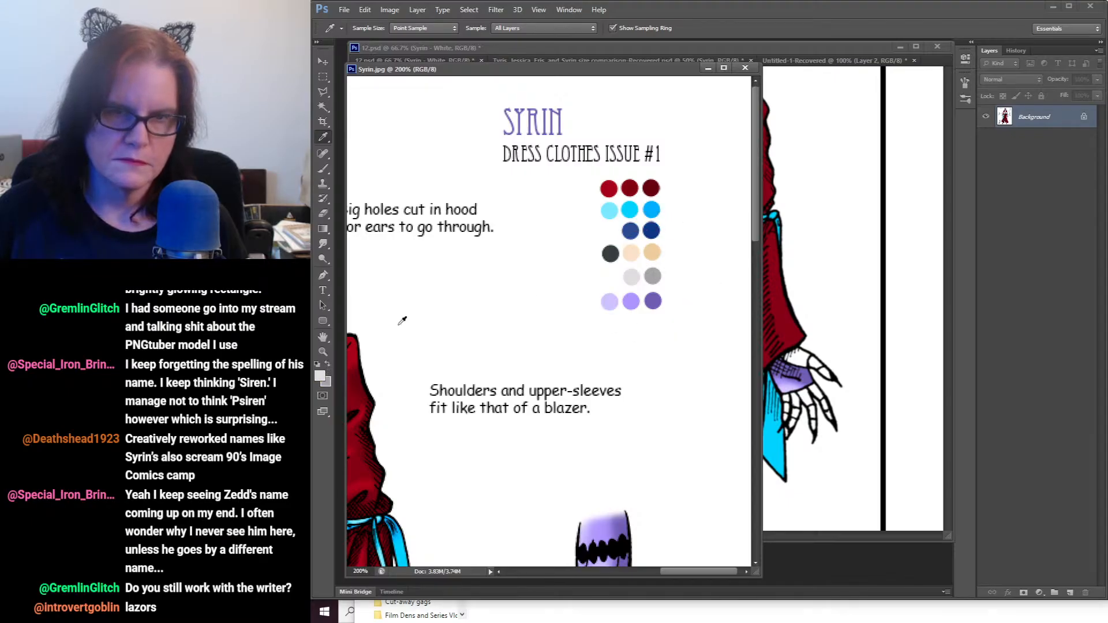
Step: Shade the white fur on Syrin's hand and fingers in 12.psd with light and darker gray, using a size 60 brush
click(750, 45)
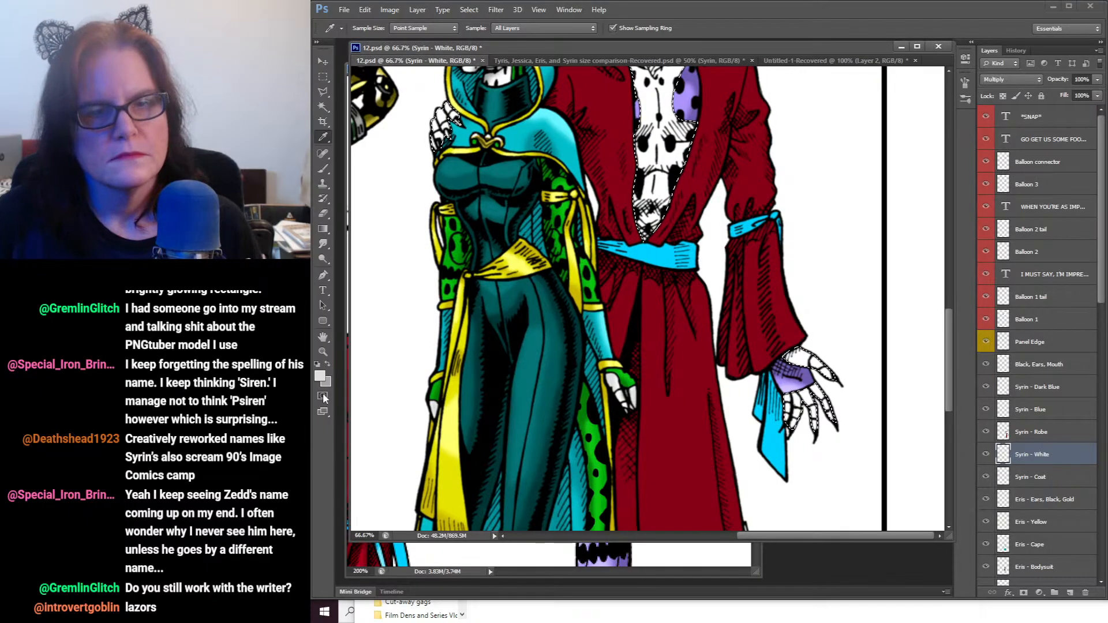
click(323, 168)
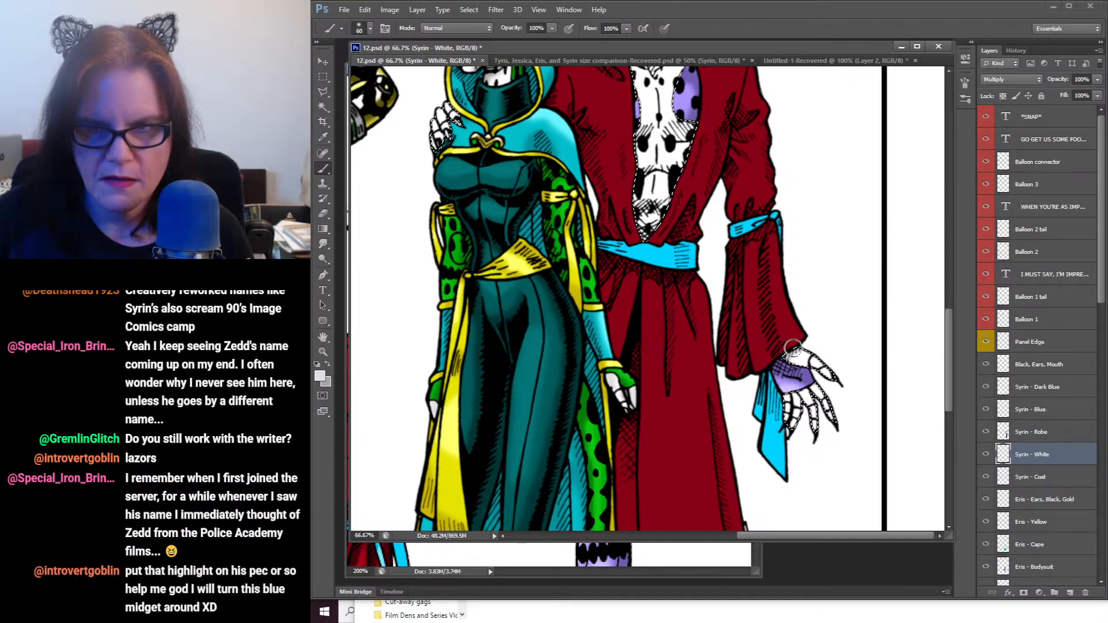
drag(823, 398, 818, 424)
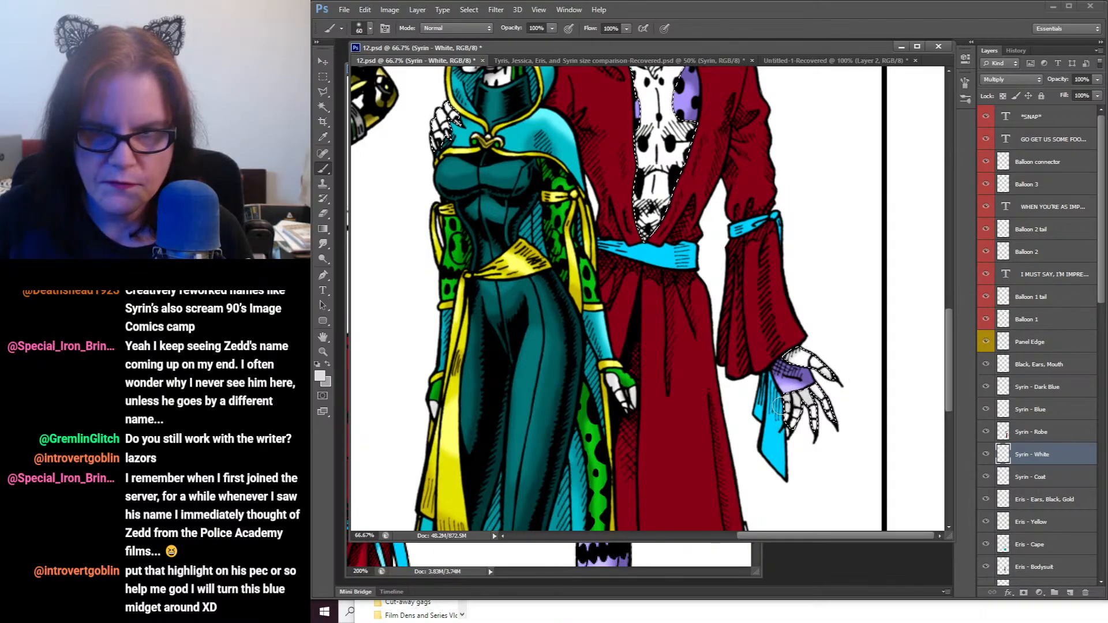
mouse_move(827, 315)
mouse_down()
mouse_move(807, 437)
mouse_move(787, 359)
mouse_up()
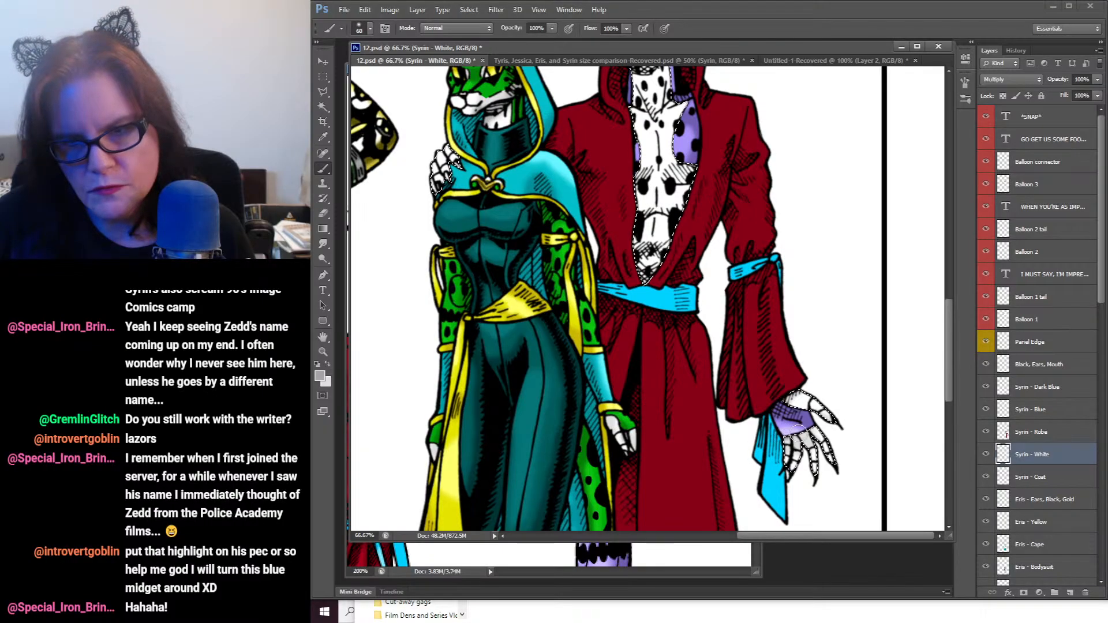
drag(796, 420, 812, 424)
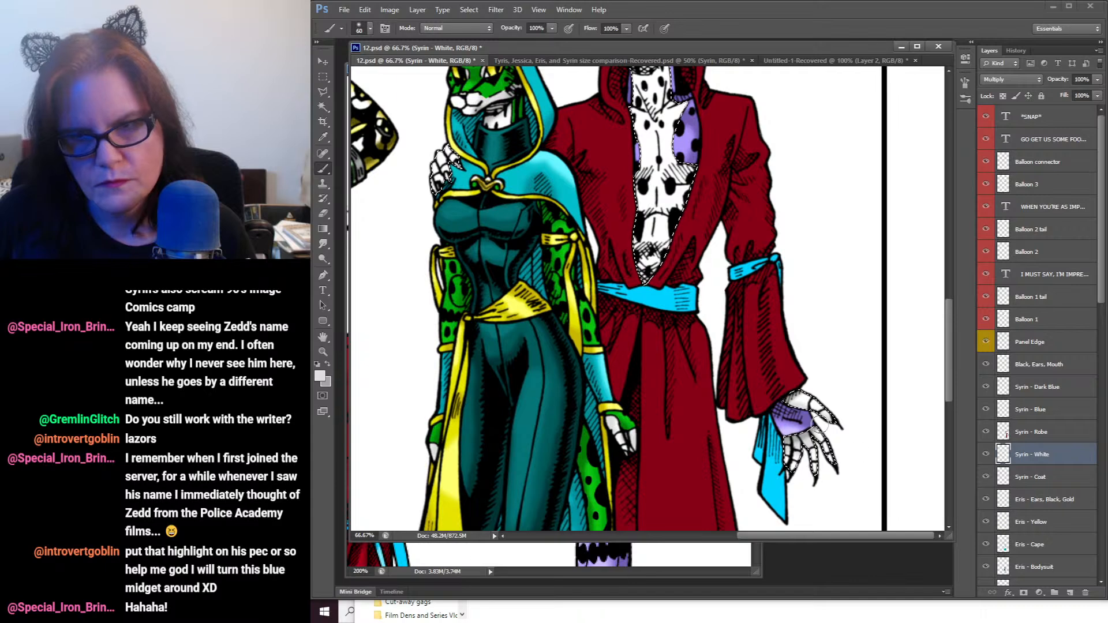
Step: Shade the white fur on Syrin's neck, chest and abdomen with light and darker gray on the Syrin - White layer
drag(753, 249, 753, 377)
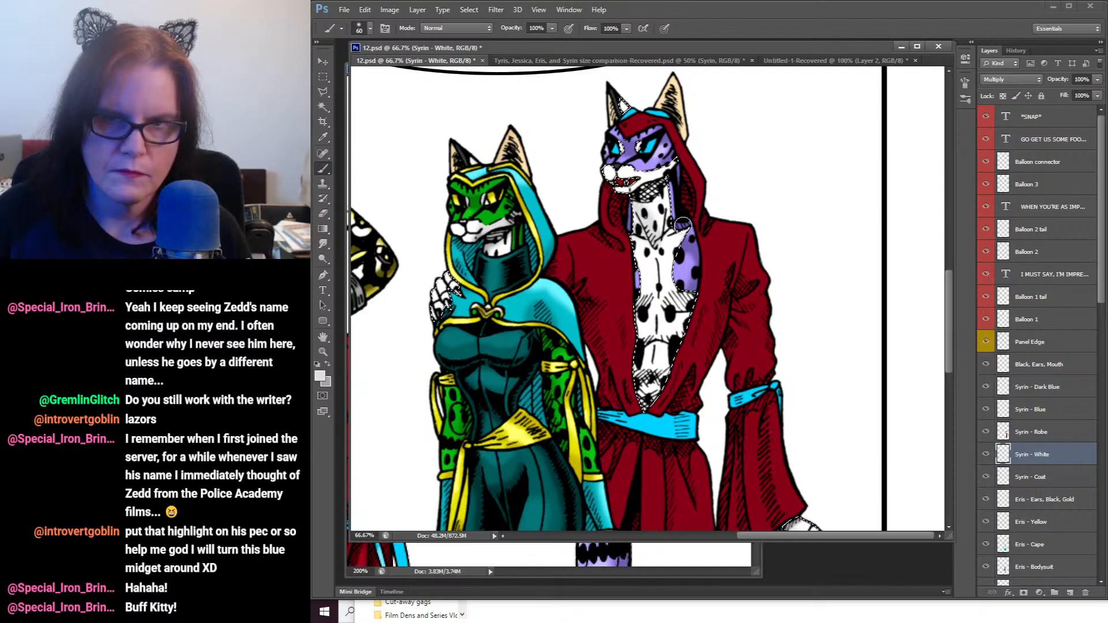
drag(671, 230, 685, 235)
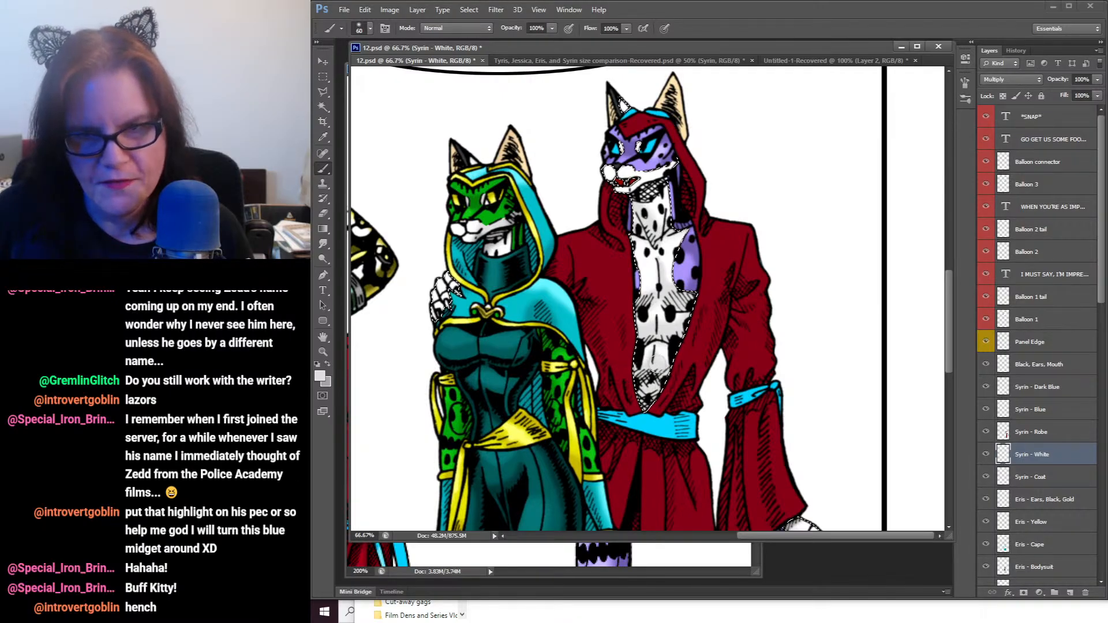
drag(702, 240, 702, 297)
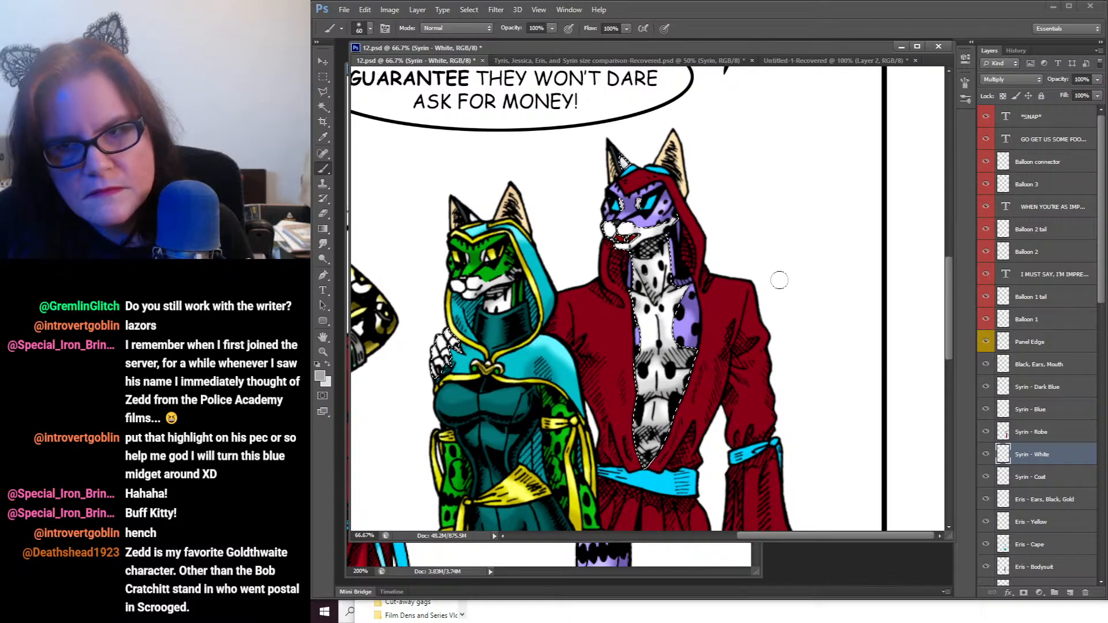
Step: Load the Syrin - Robe layer's pixels as the selection, make that layer active, and save 12.psd
click(1025, 433)
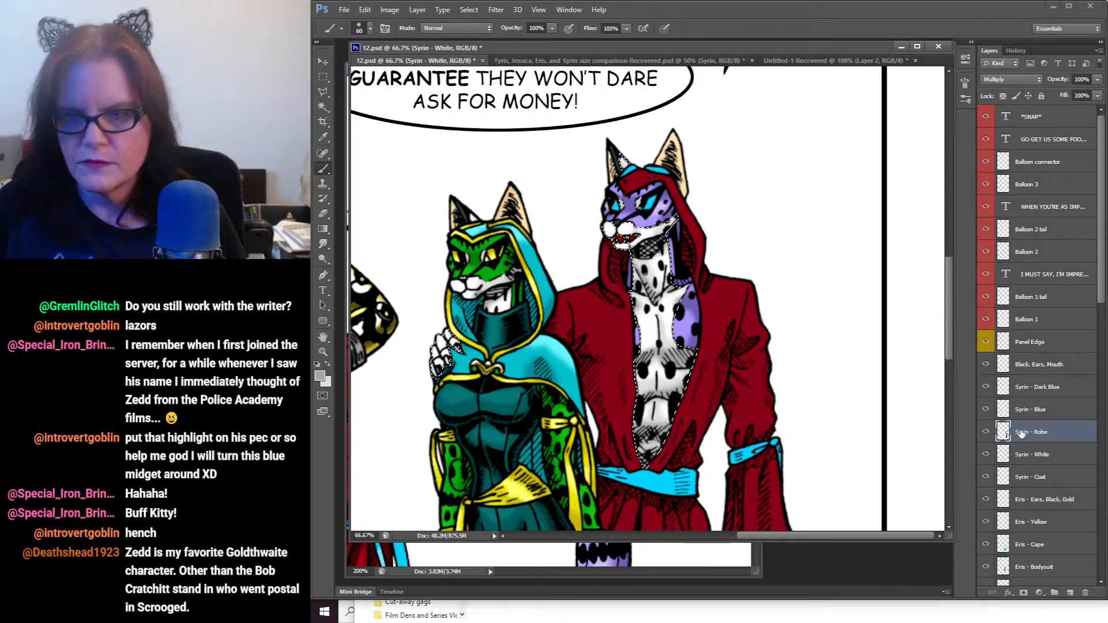
ctrl+click(998, 432)
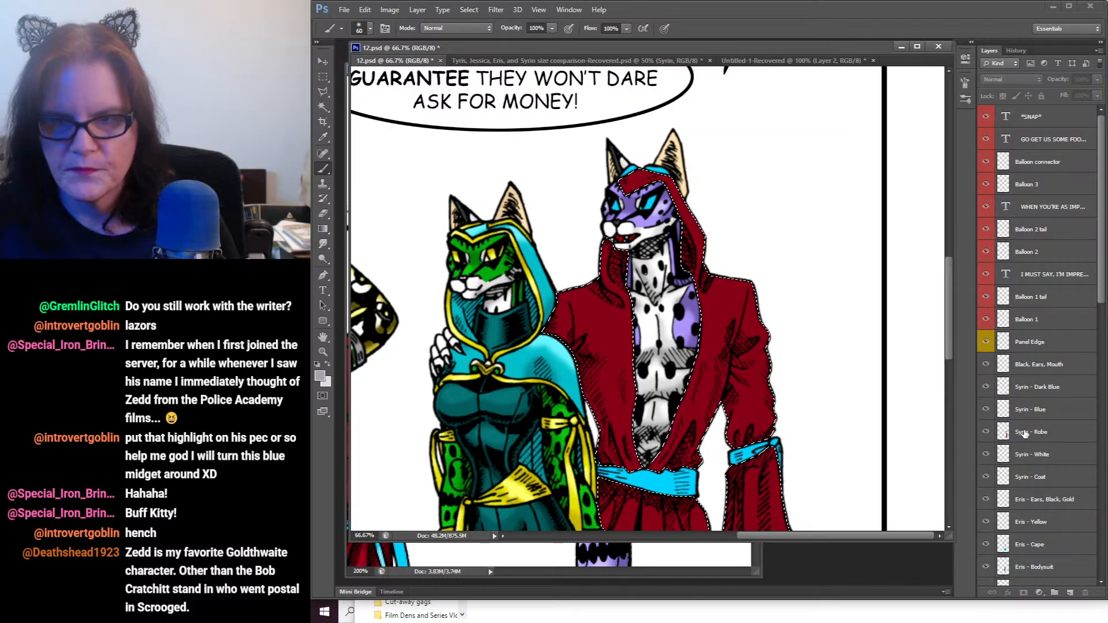
click(1031, 435)
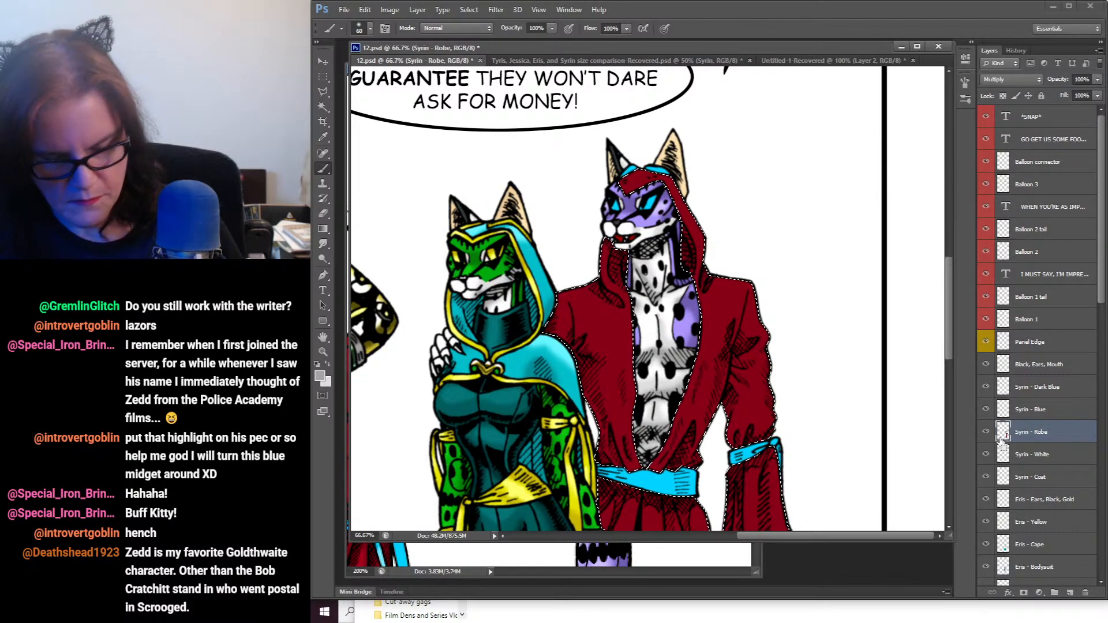
key(ctrl+s)
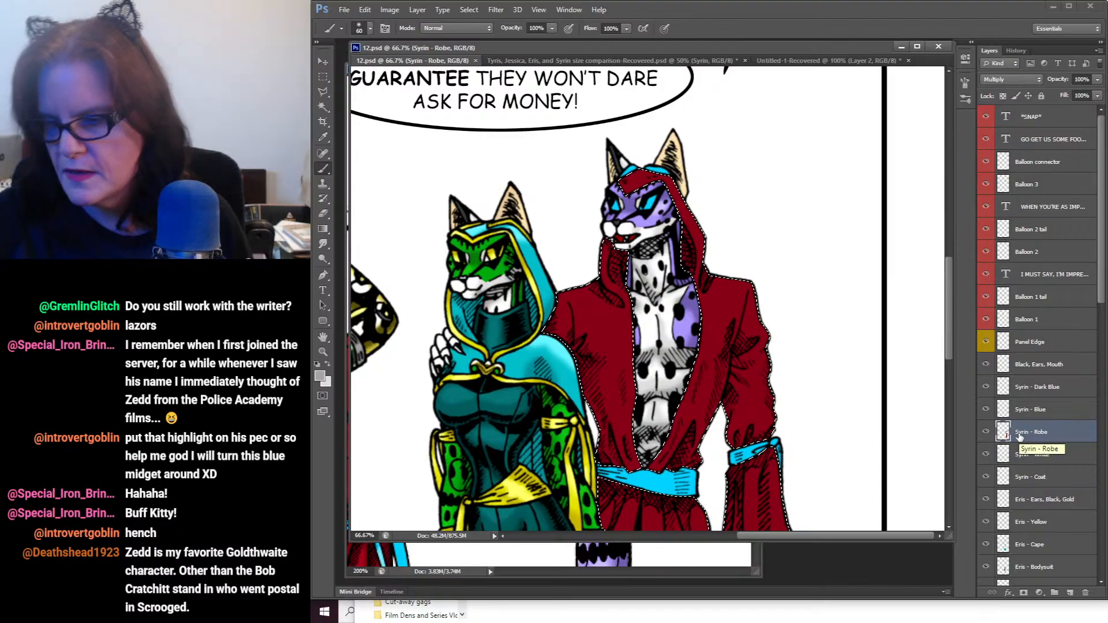
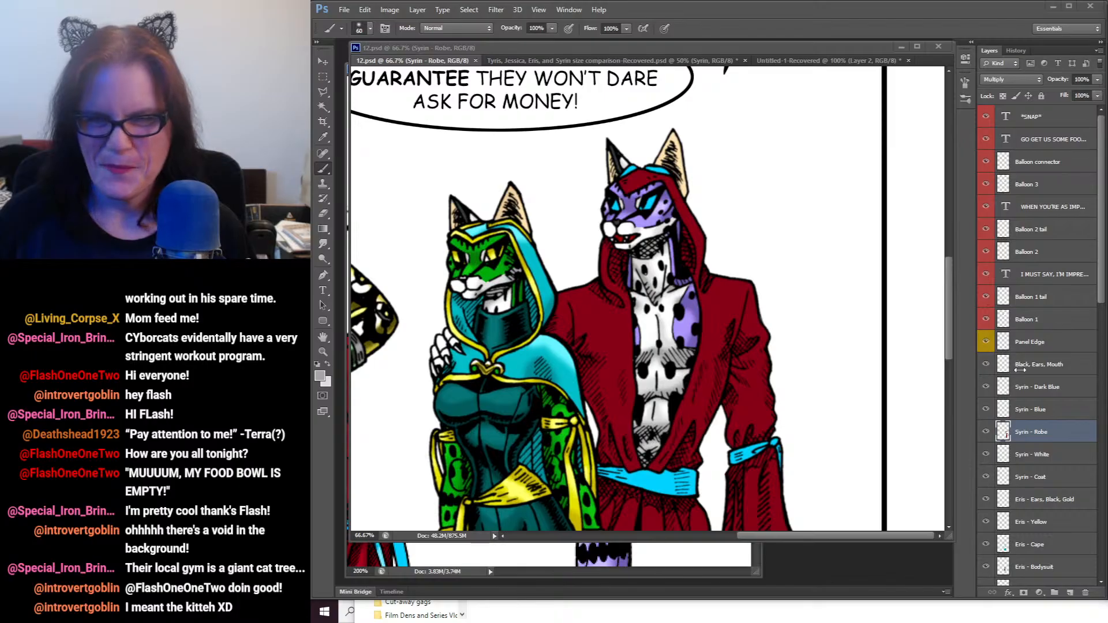
Step: Sample the medium red swatch on the Syrin sheet as background color and the darkest red swatch as foreground color
click(804, 4)
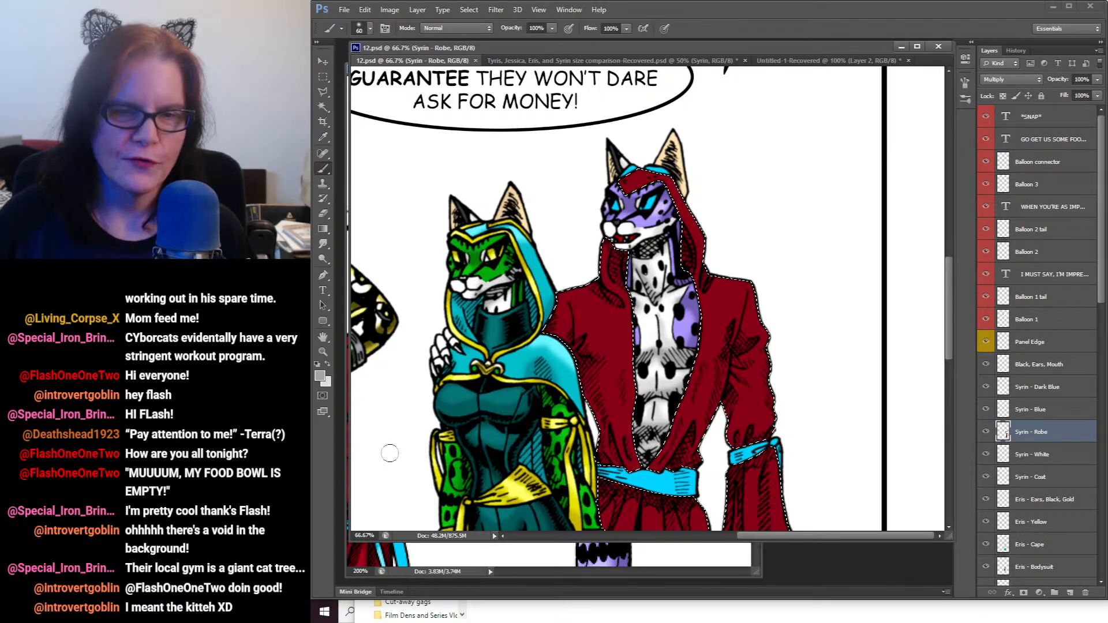
click(443, 563)
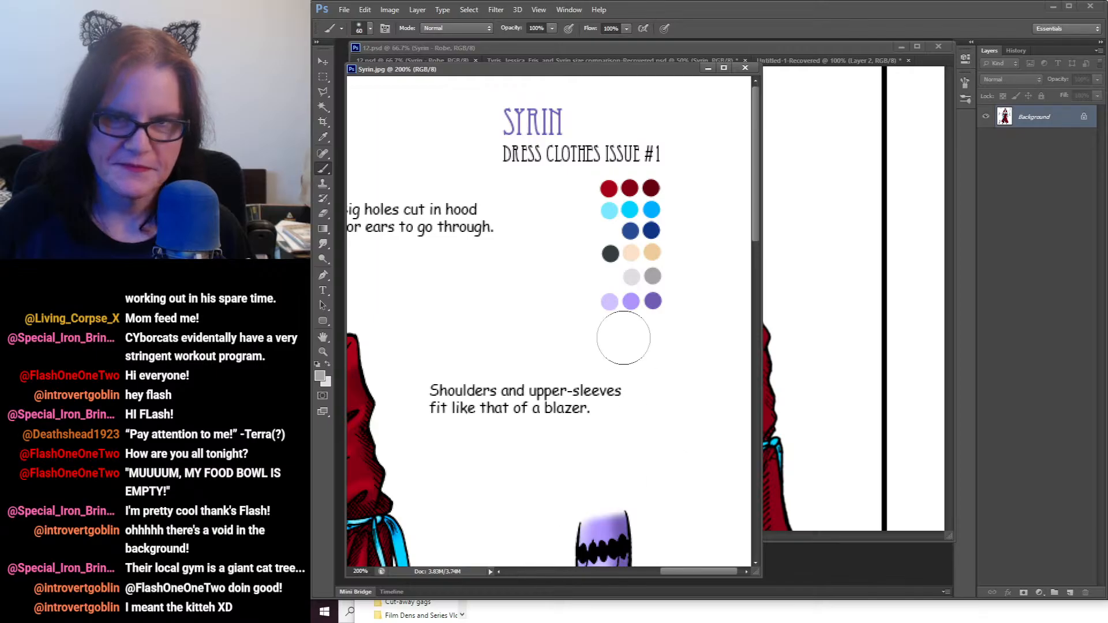
click(323, 137)
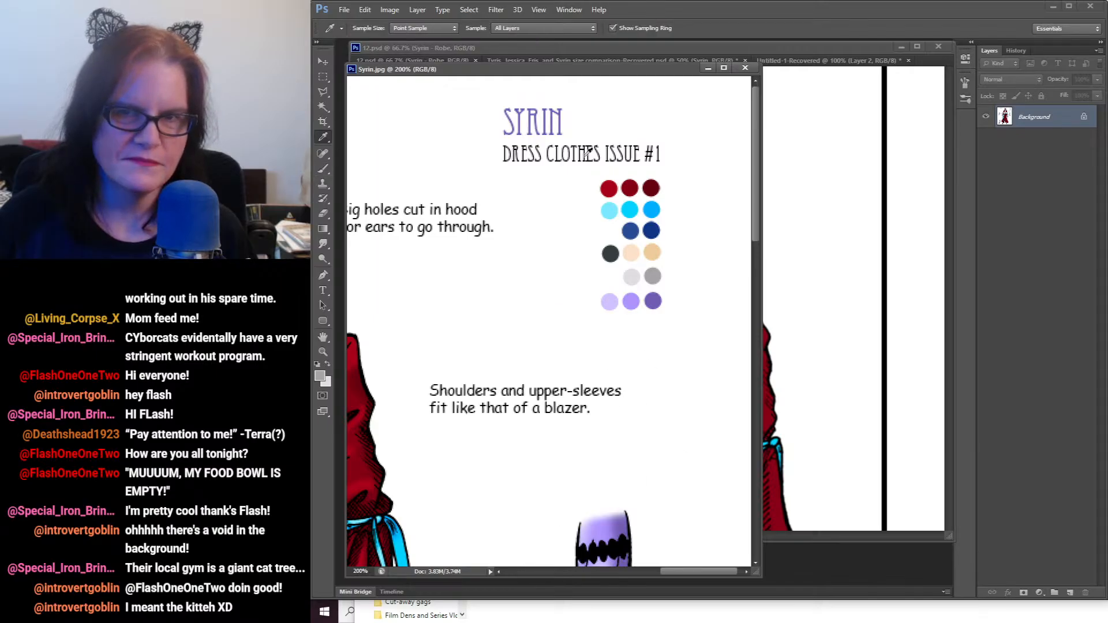
click(631, 188)
click(328, 362)
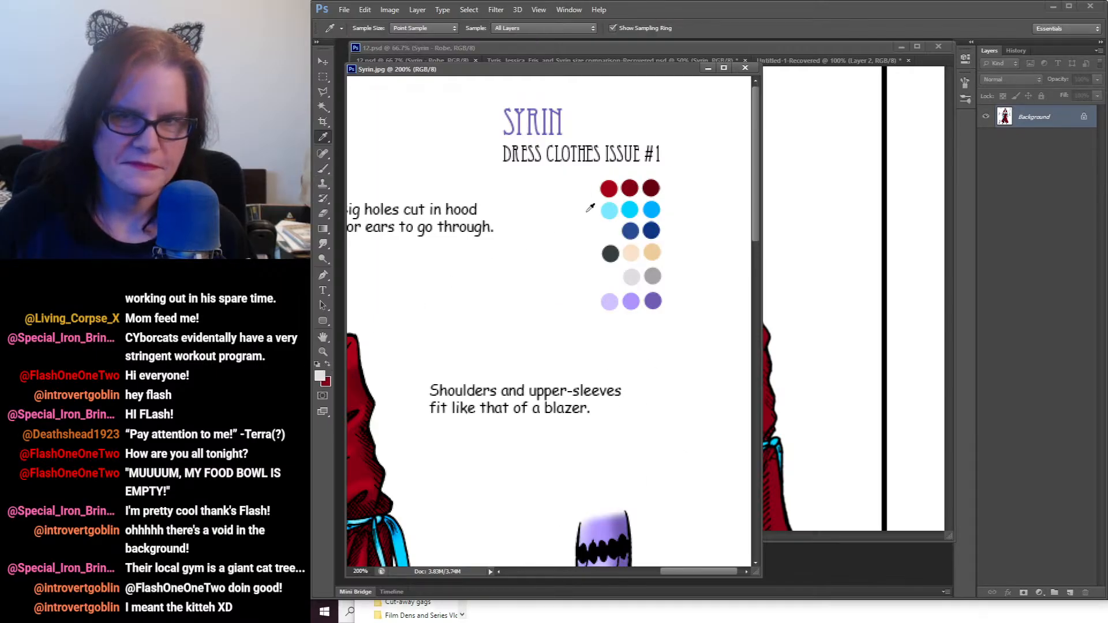
click(652, 188)
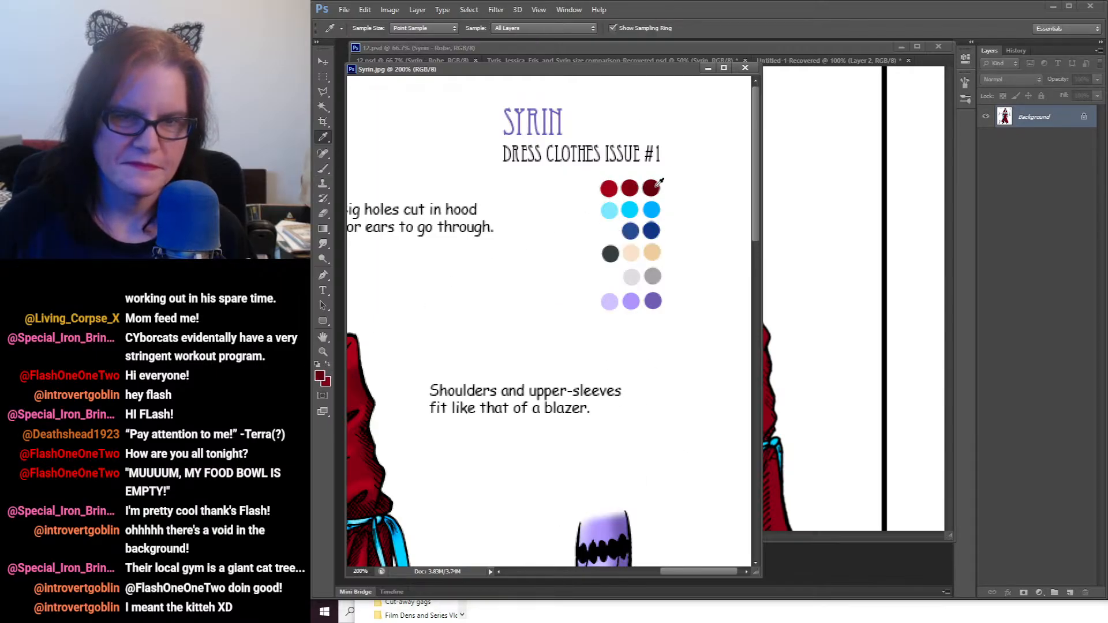
Step: Paint darkest-red shadows on the hood, chest and upper-sleeve folds of Syrin's robe in 12.psd with a size 60 brush
click(774, 44)
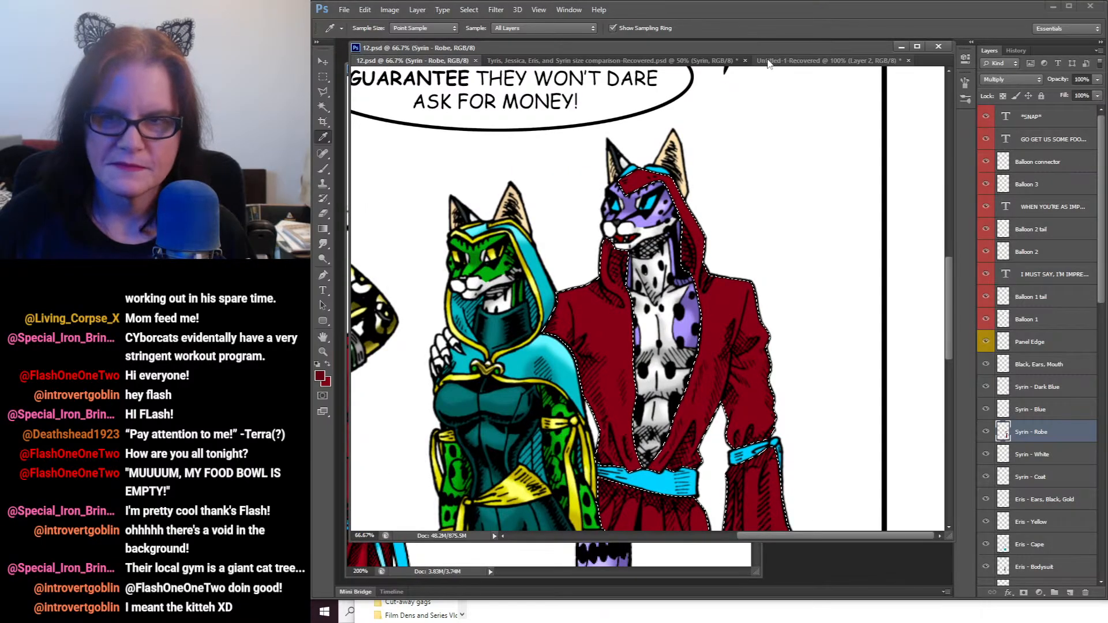
click(324, 168)
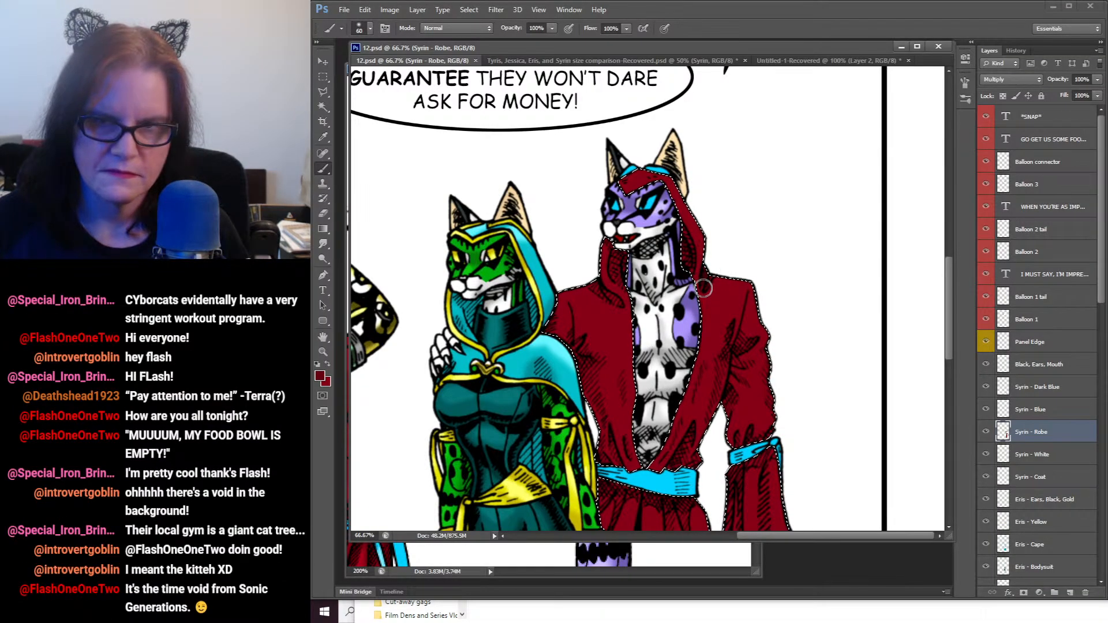
drag(704, 273, 685, 235)
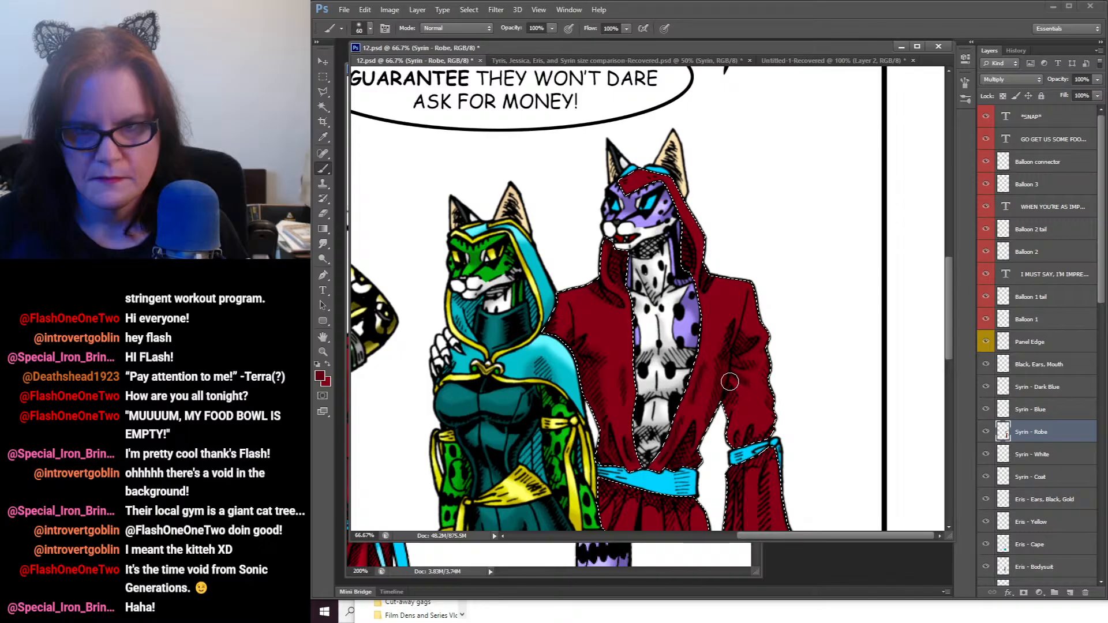
mouse_move(724, 411)
mouse_down()
mouse_move(735, 443)
mouse_move(748, 445)
mouse_up()
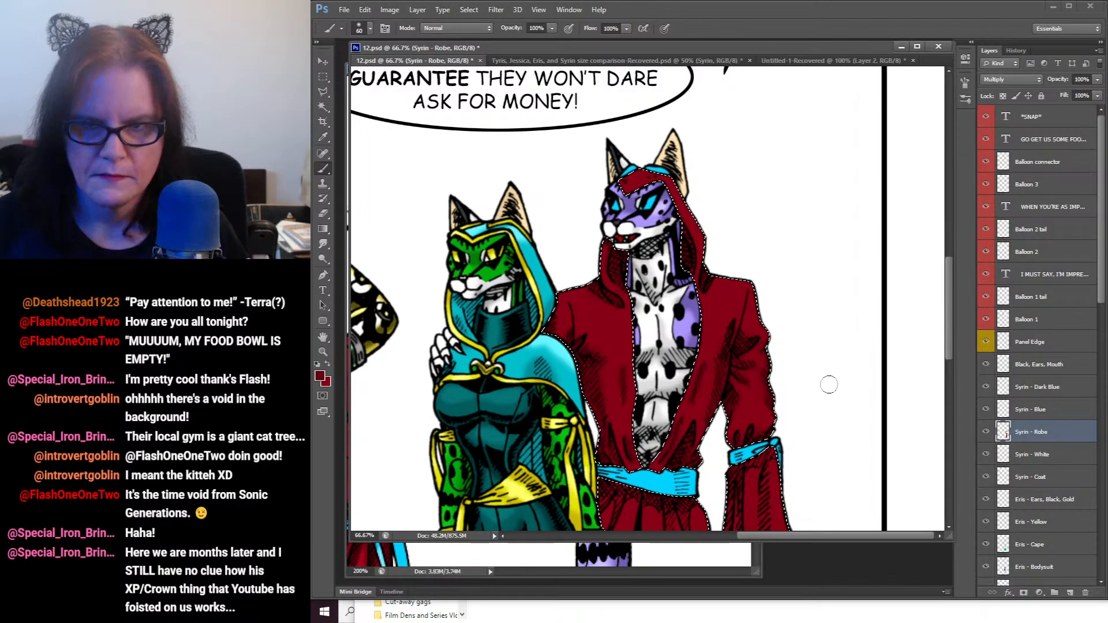
Step: Shade the skirt of Syrin's robe with the darkest red, from the folds under the sash to the hem, keeping the robe selection
drag(829, 383, 798, 120)
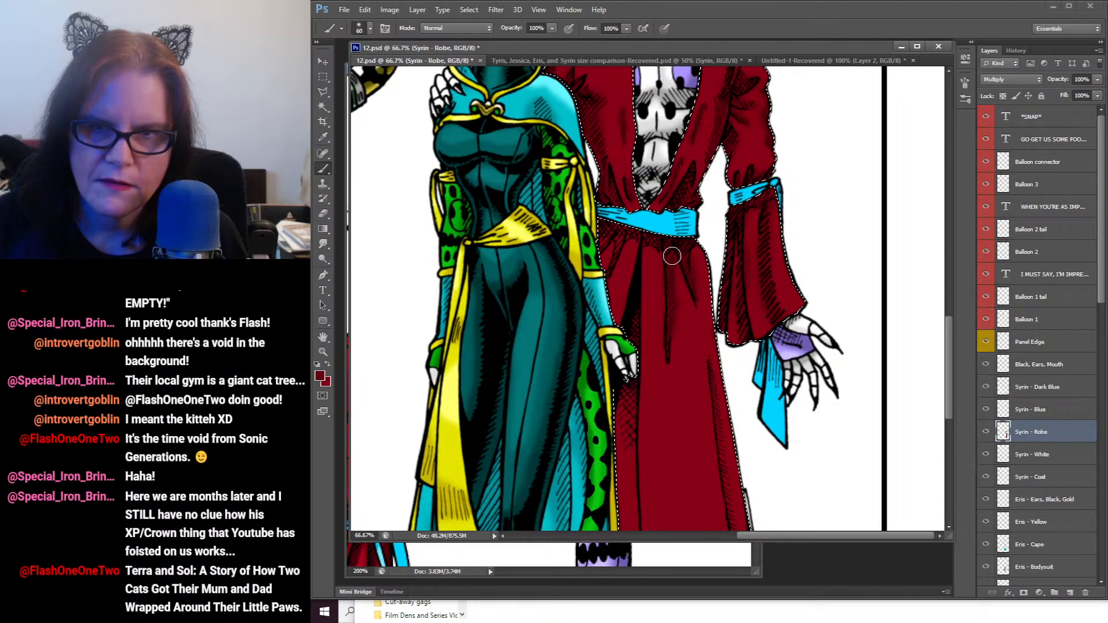
mouse_move(662, 251)
mouse_down()
mouse_move(624, 237)
mouse_move(606, 278)
mouse_move(621, 233)
mouse_move(592, 246)
mouse_move(608, 226)
mouse_up()
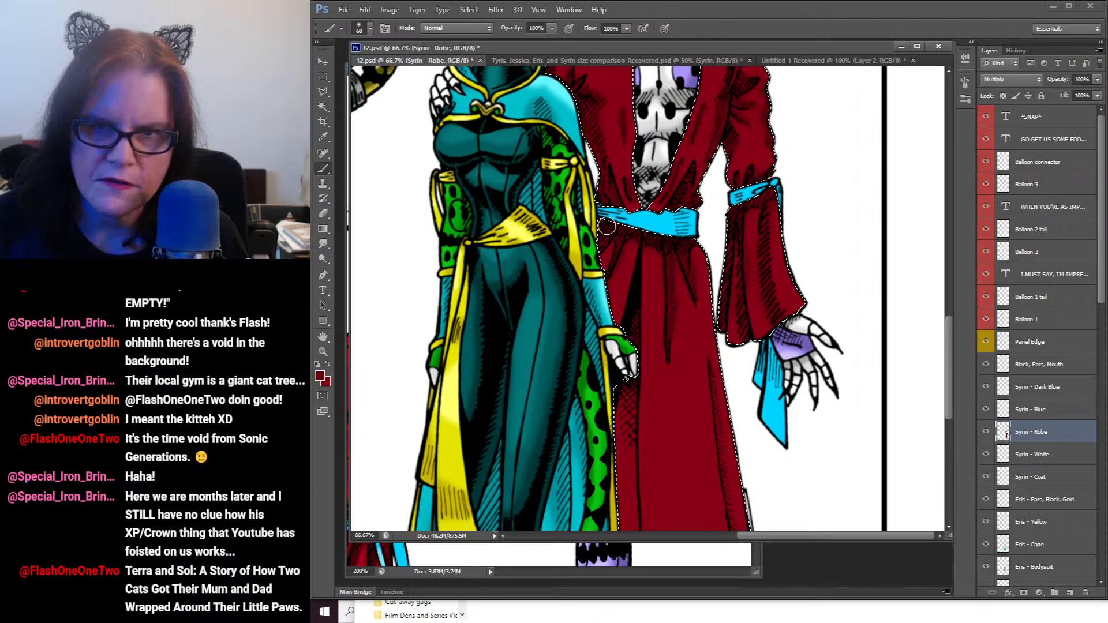
mouse_move(753, 335)
mouse_down()
mouse_move(633, 152)
mouse_move(634, 134)
mouse_up()
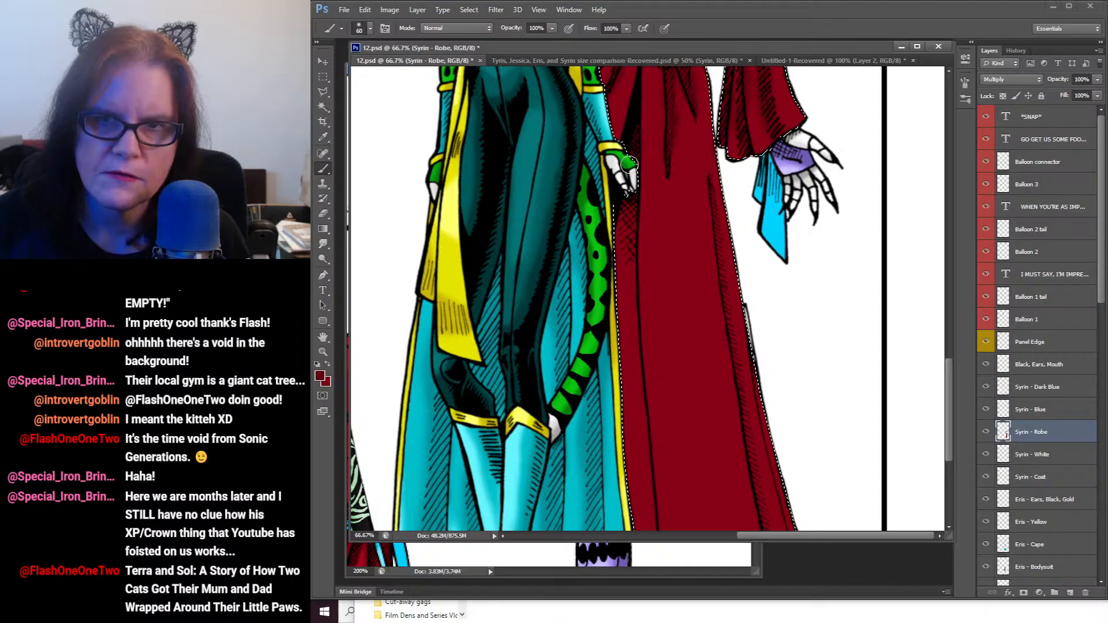
mouse_move(619, 237)
mouse_down()
mouse_move(625, 300)
mouse_move(624, 212)
mouse_move(623, 293)
mouse_move(630, 218)
mouse_up()
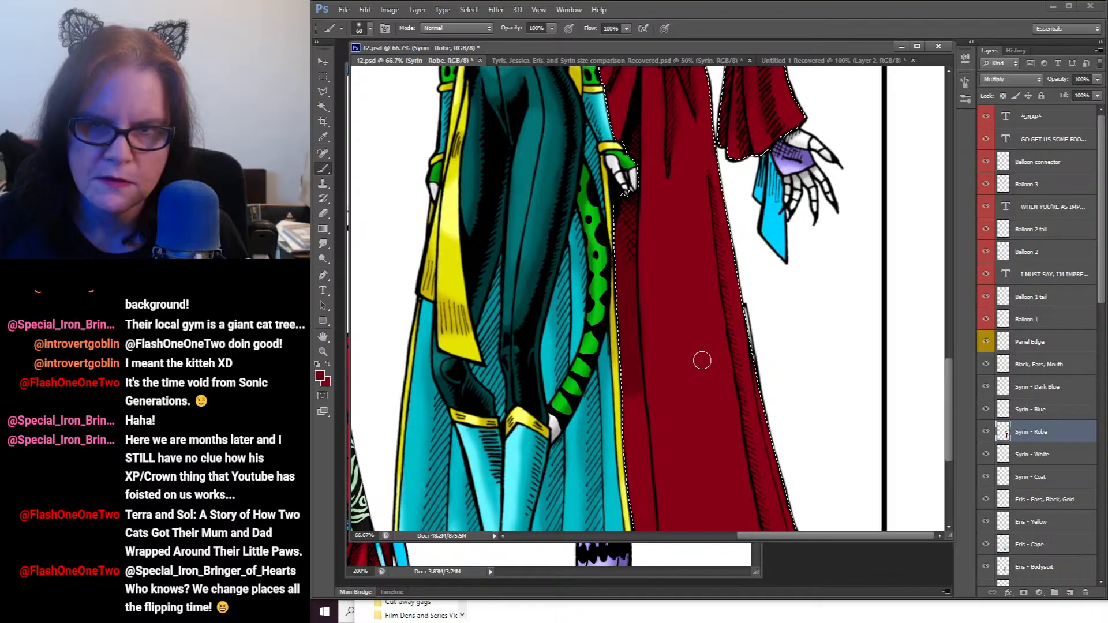
scroll(702, 361, down, 5)
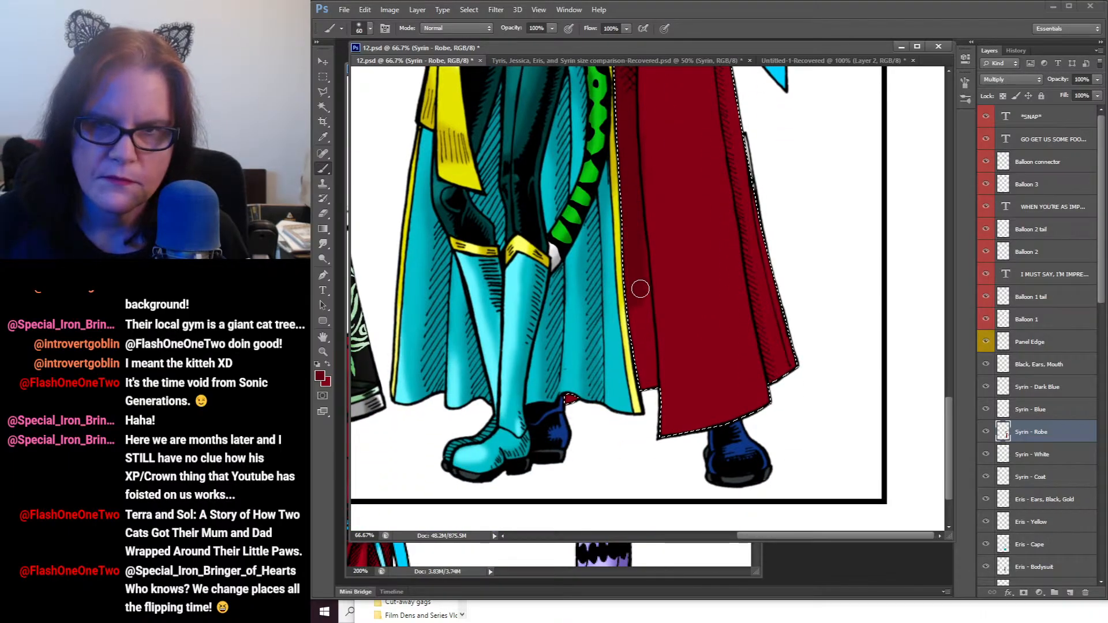
drag(641, 312, 645, 308)
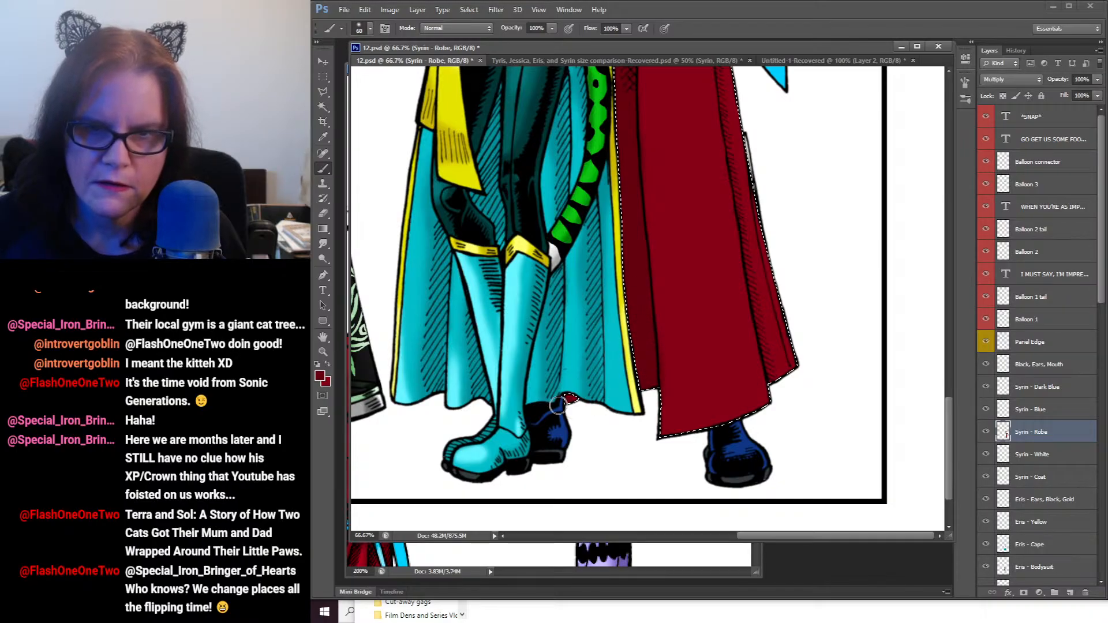
key(ctrl+d)
scroll(799, 258, up, 2)
scroll(798, 258, up, 2)
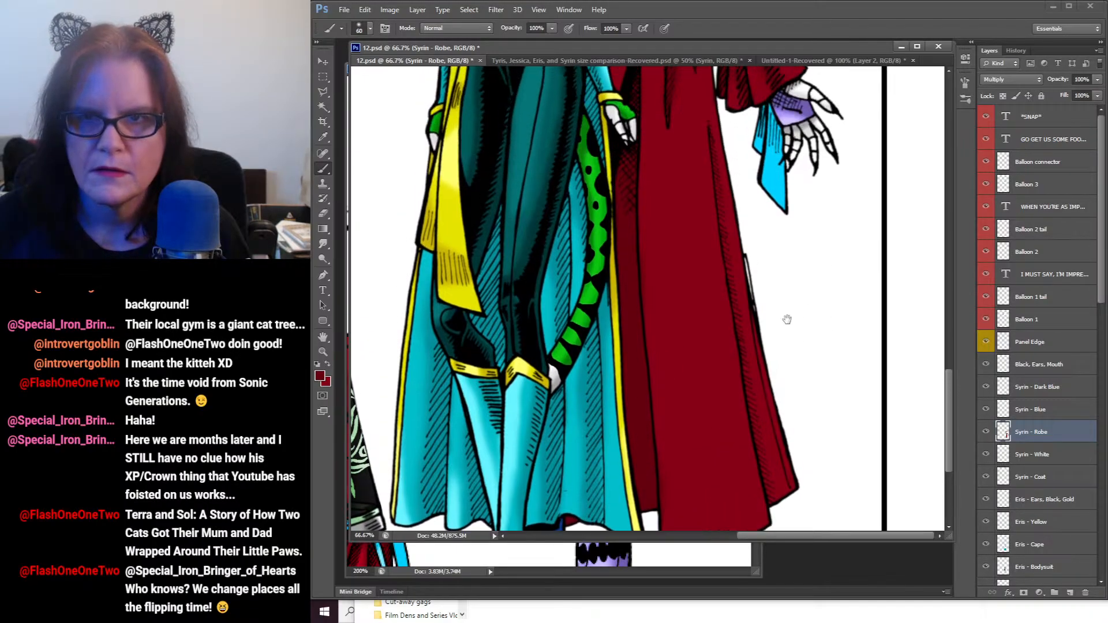
key(ctrl+shift+d)
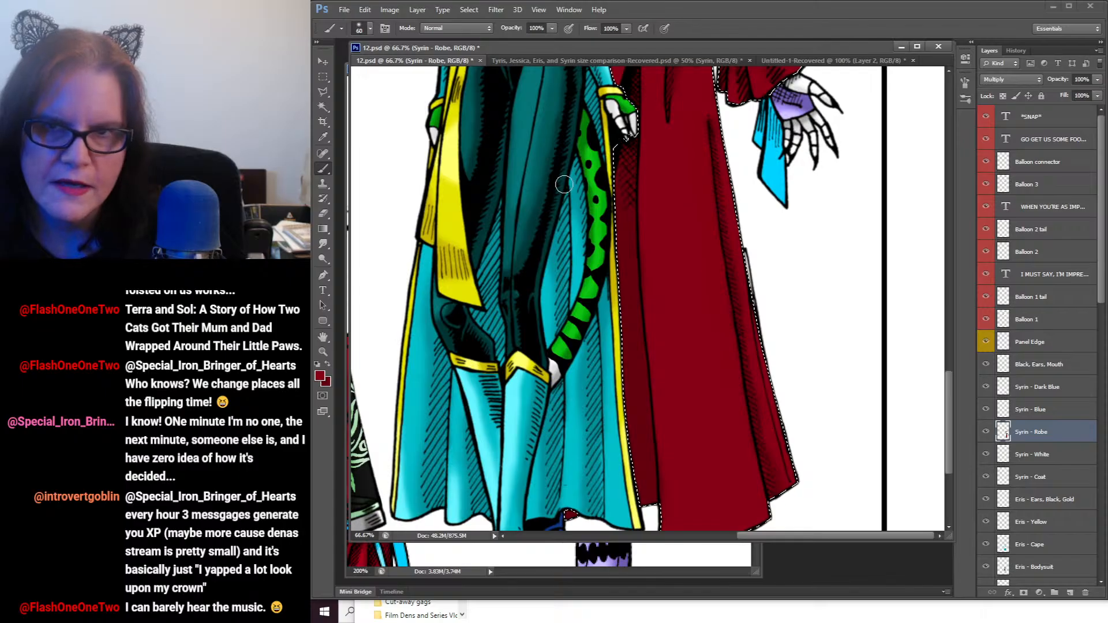
Step: Add darkest-red shading along the edges of Syrin's hood around the face and forehead
click(323, 244)
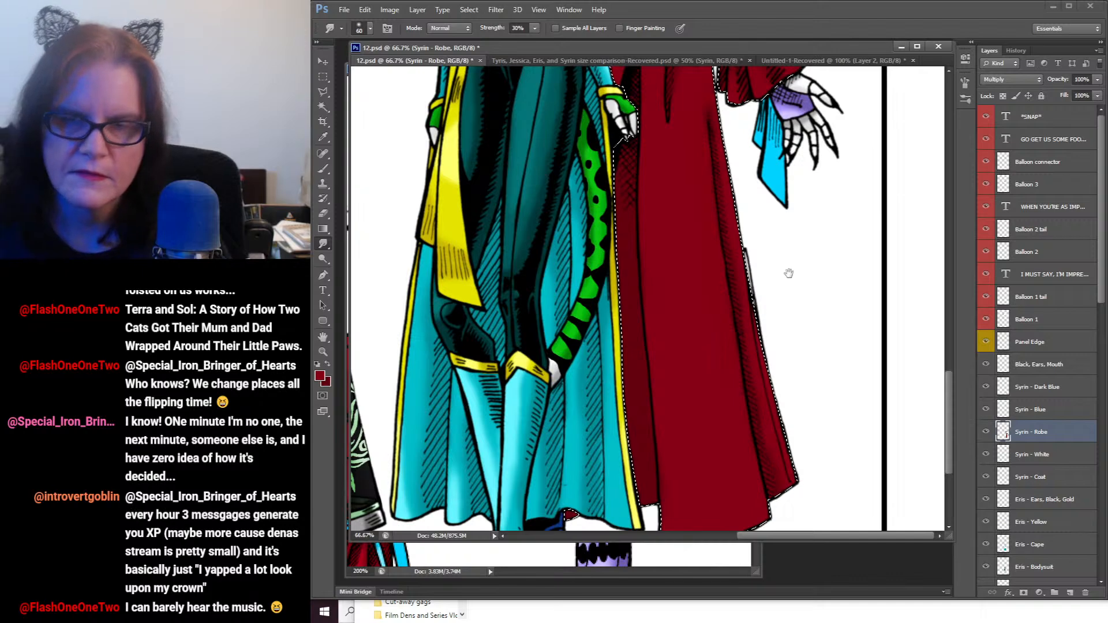
drag(789, 272, 770, 461)
drag(811, 139, 813, 310)
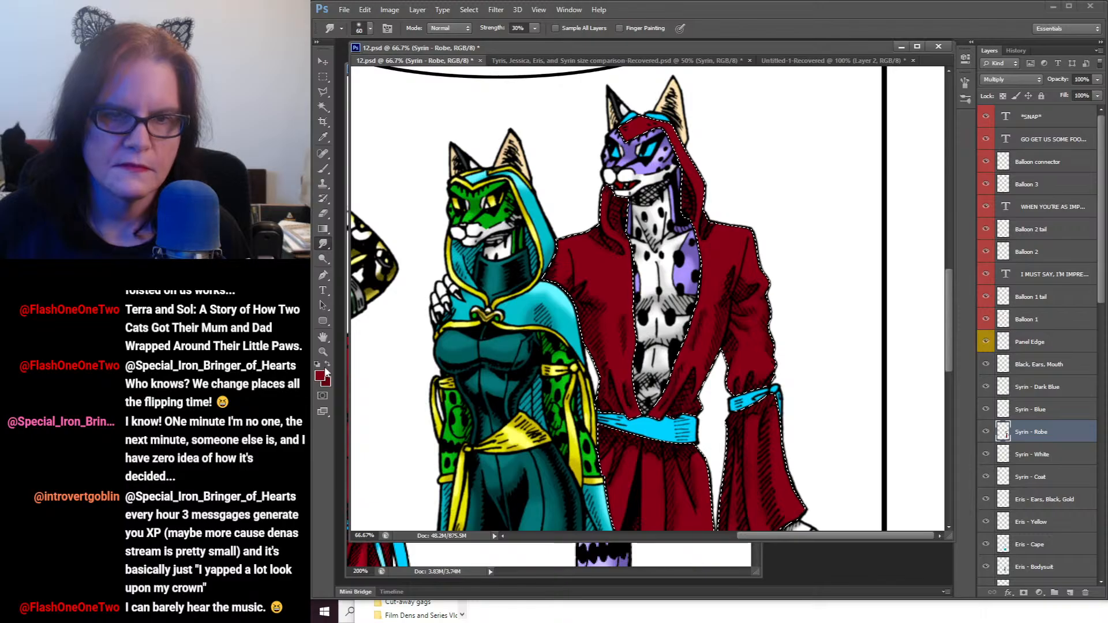
click(323, 168)
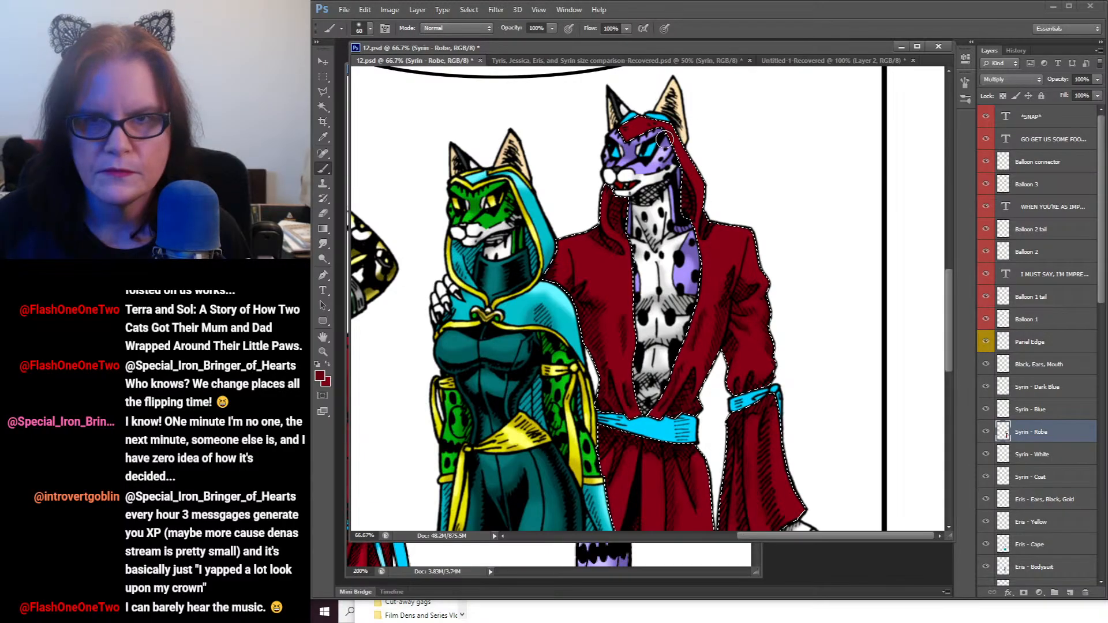
drag(668, 168, 688, 171)
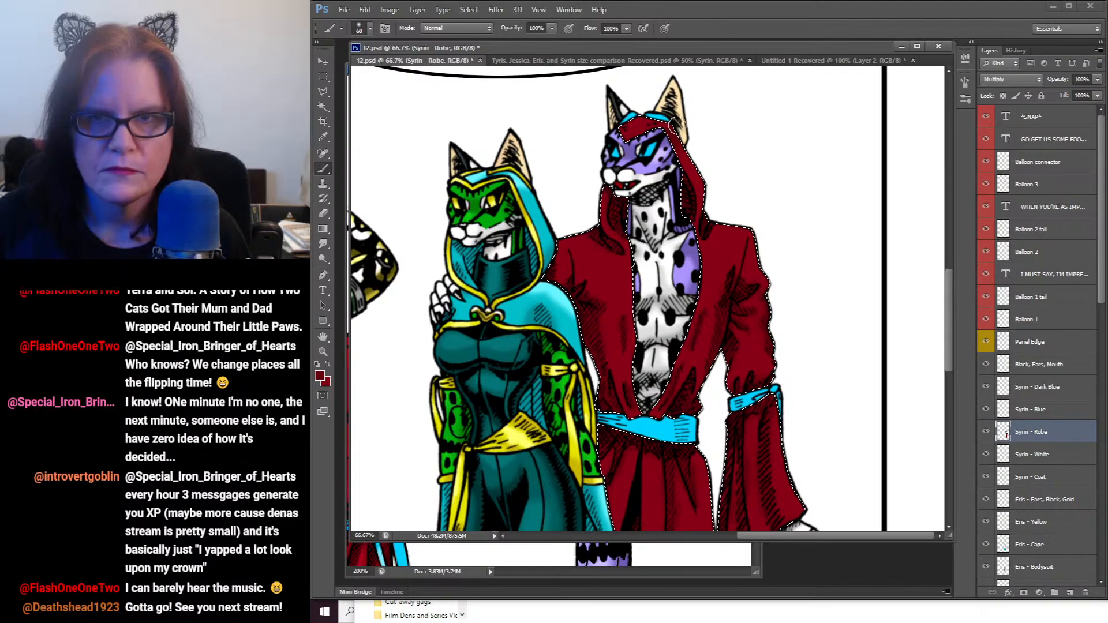
drag(622, 132, 627, 120)
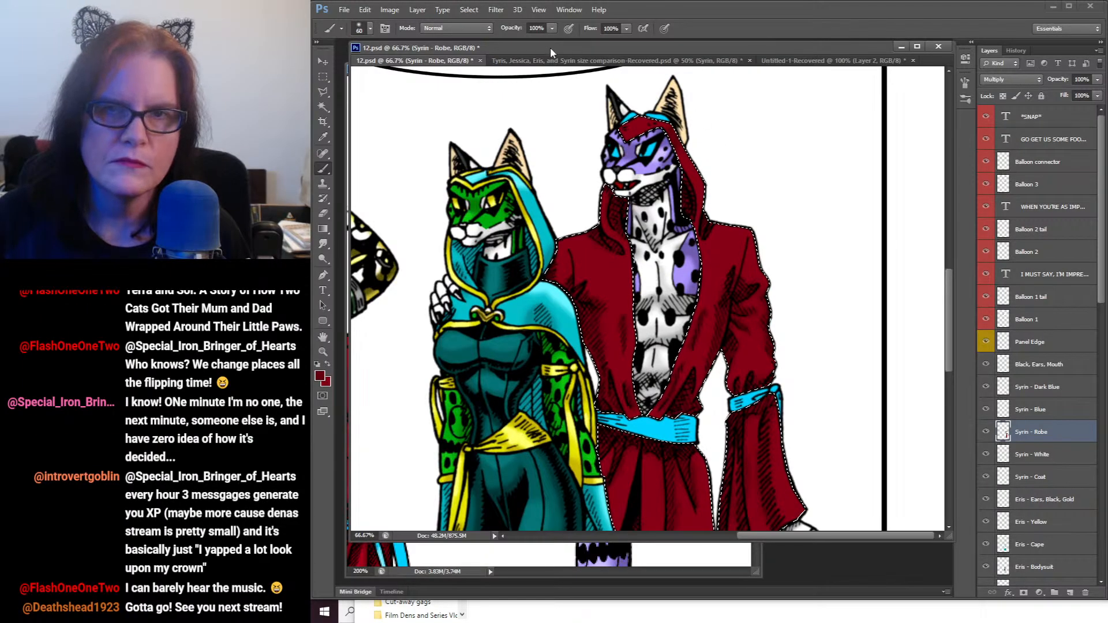
Step: Sample the brightest red swatch on the Syrin.jpg design sheet as the foreground color
click(534, 574)
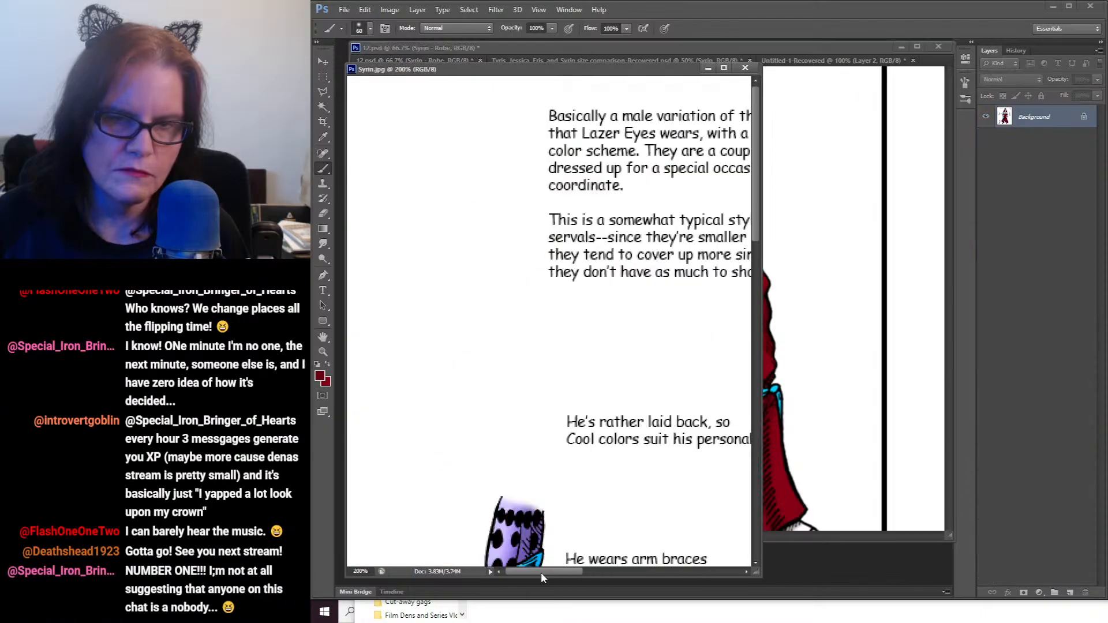
drag(624, 359, 347, 405)
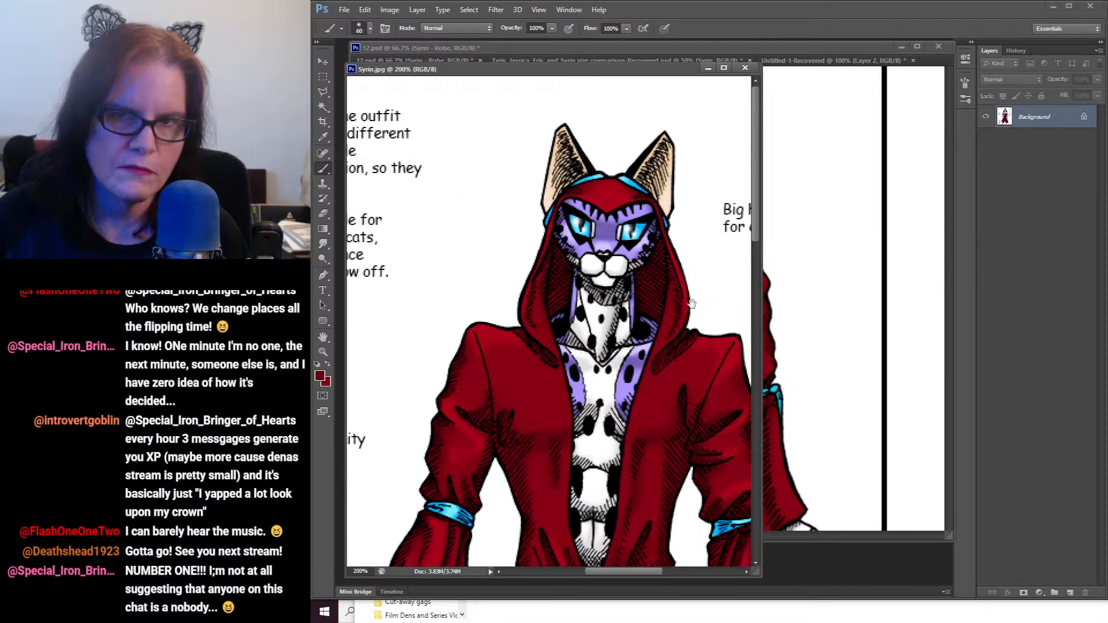
drag(691, 303, 478, 320)
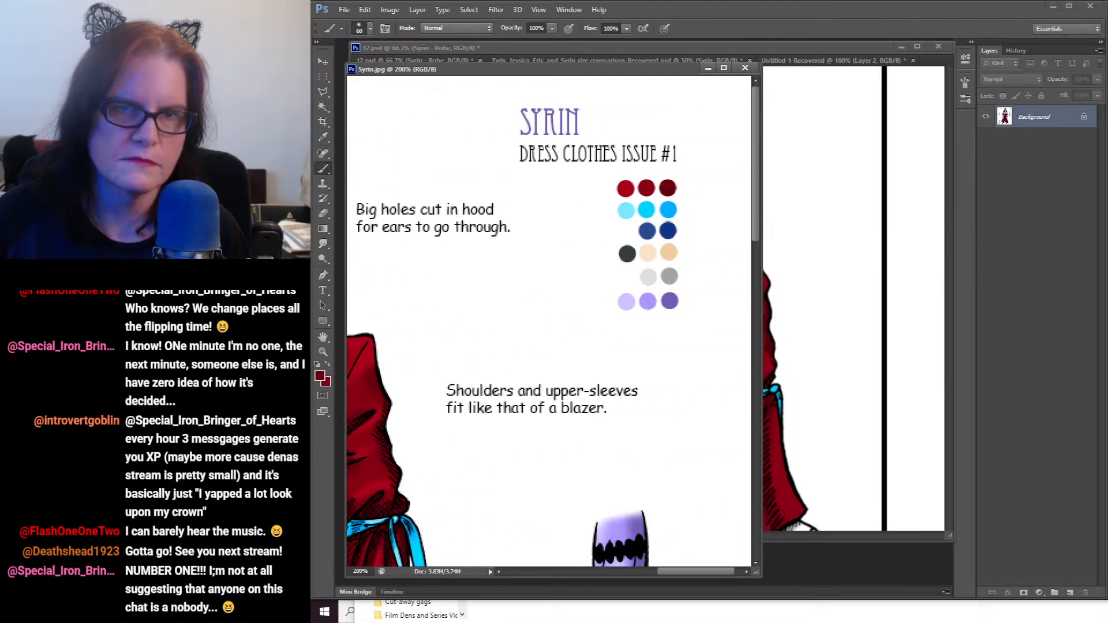
click(324, 136)
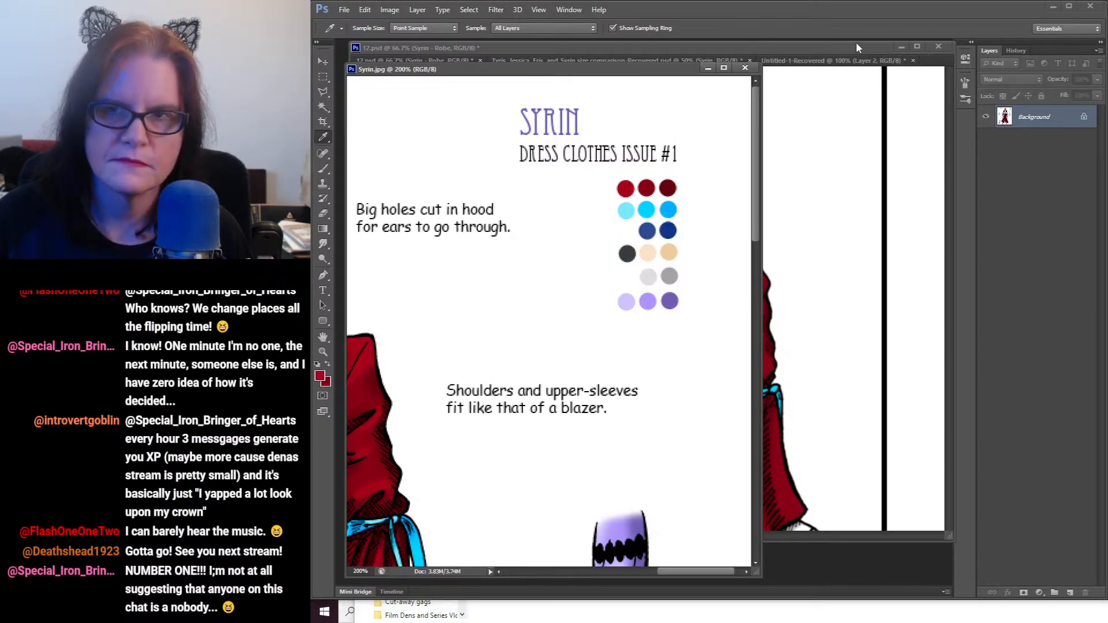
Step: Paint bright red highlights on the robe's shoulders, chest and upper sleeve in 12.psd and blend them with the Smudge tool at 30% strength
click(883, 64)
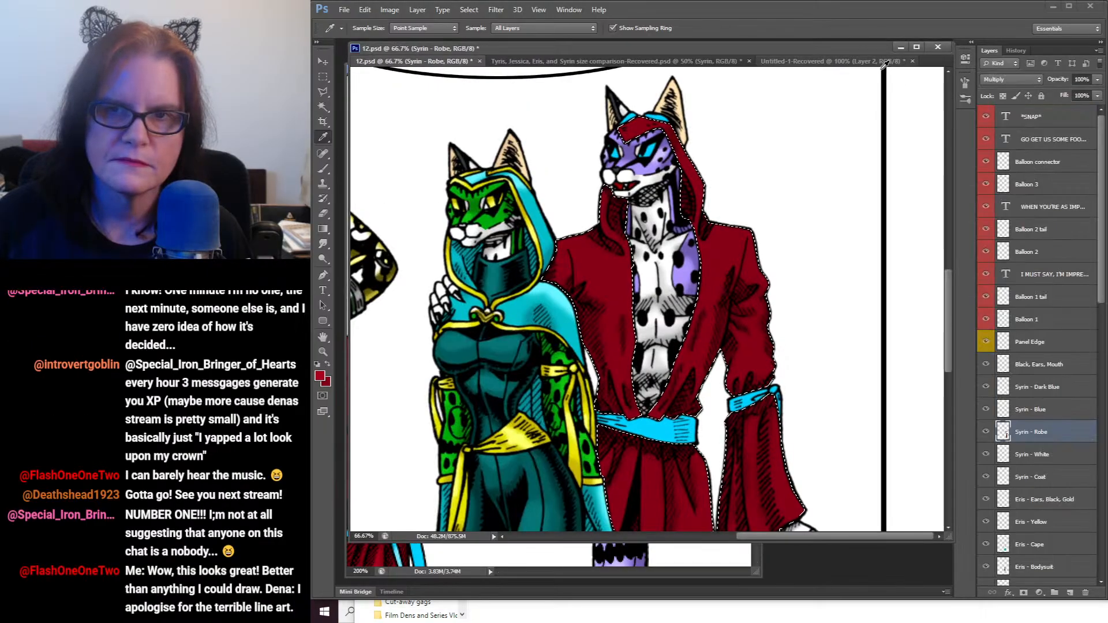
click(324, 169)
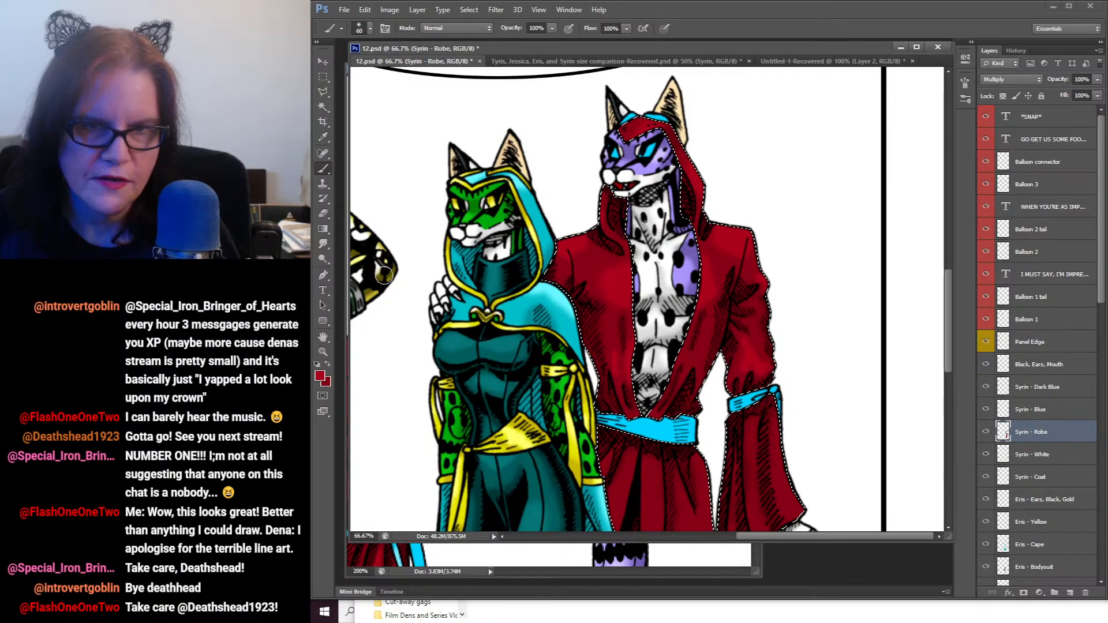
click(323, 244)
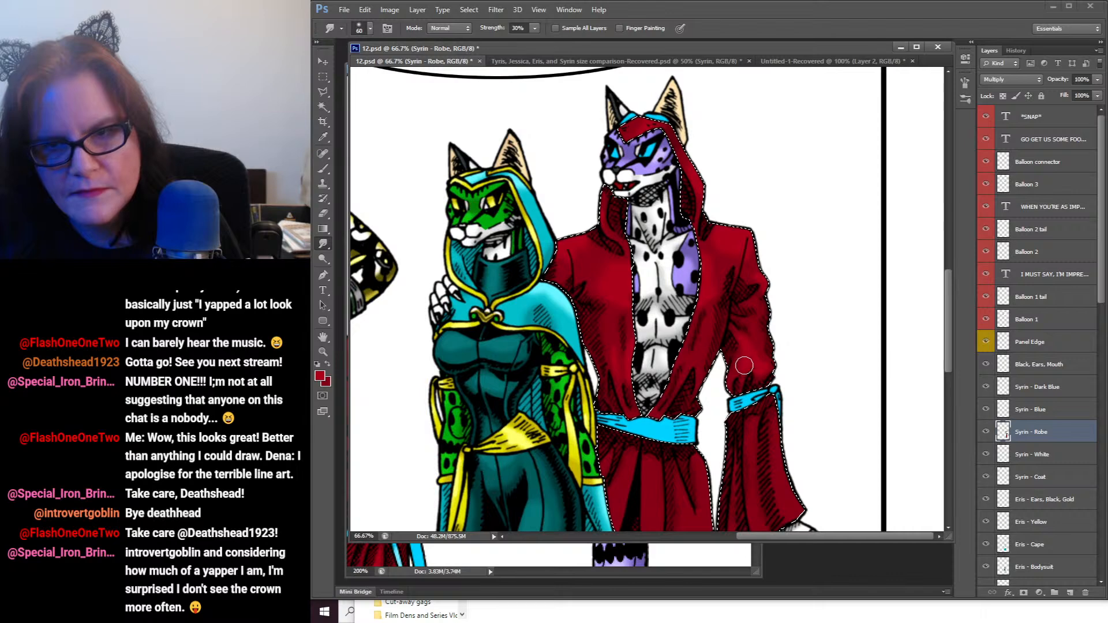
Step: Paint bright red highlights on the robe's flared lower sleeve and smudge them into the surrounding red
drag(799, 355, 746, 223)
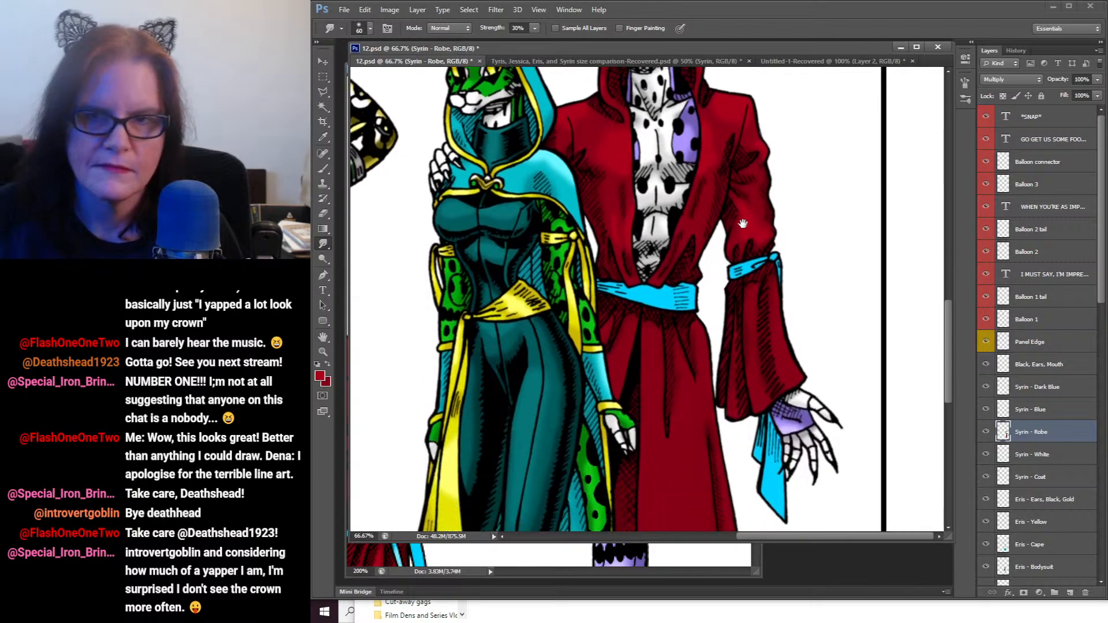
click(323, 169)
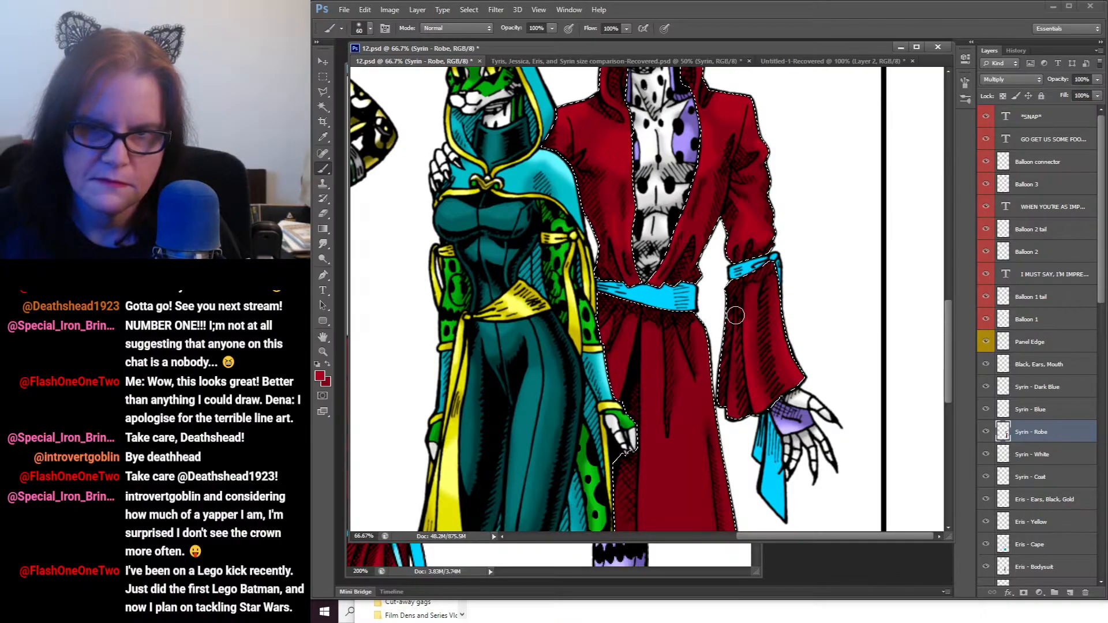
click(324, 244)
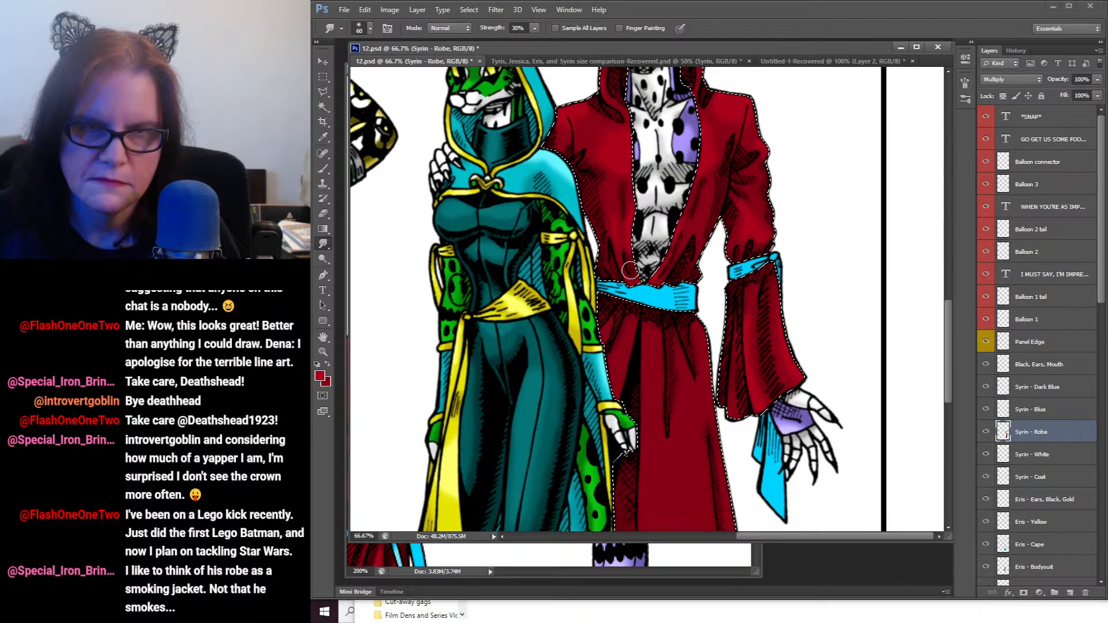
click(323, 168)
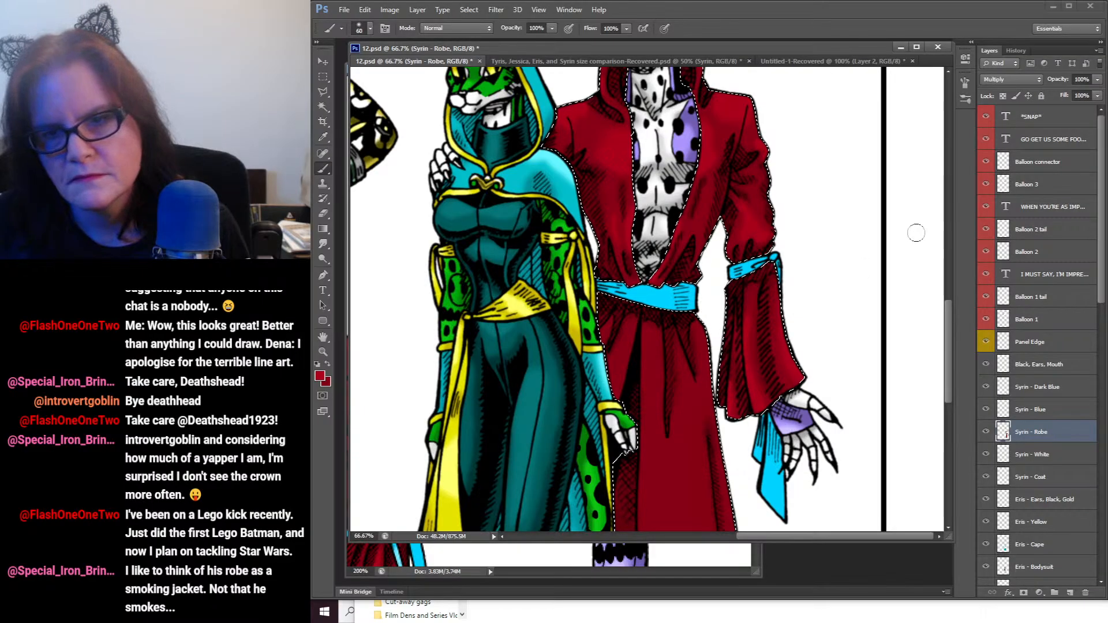
click(323, 244)
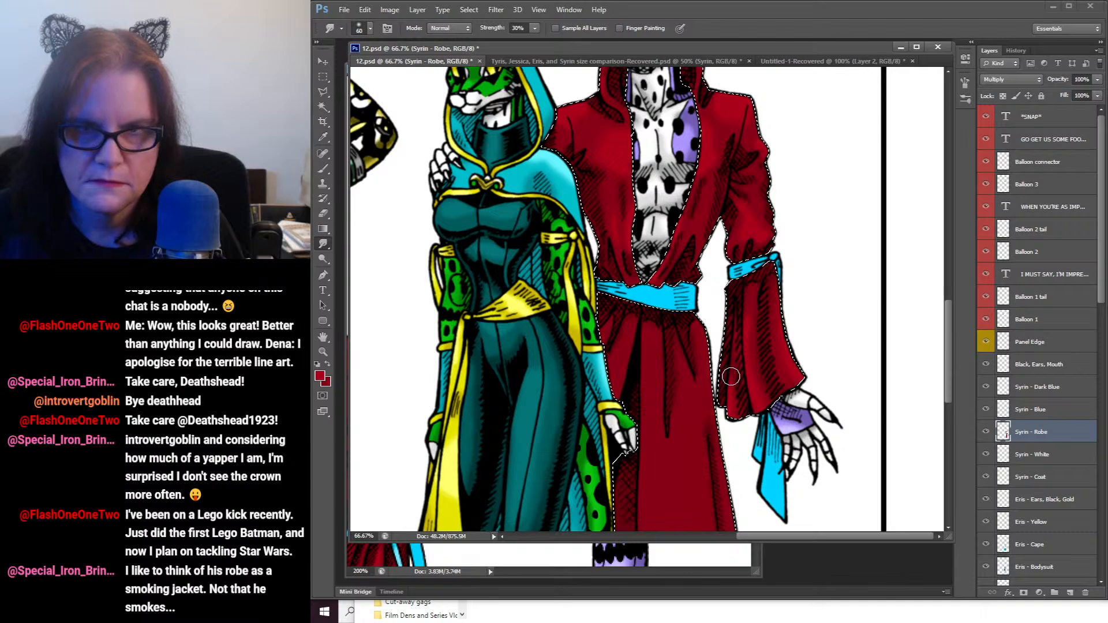
Step: Paint bright red highlights on the robe's skirt folds just below the blue sash and smudge them at 30% strength
drag(806, 332, 808, 231)
drag(813, 180, 817, 180)
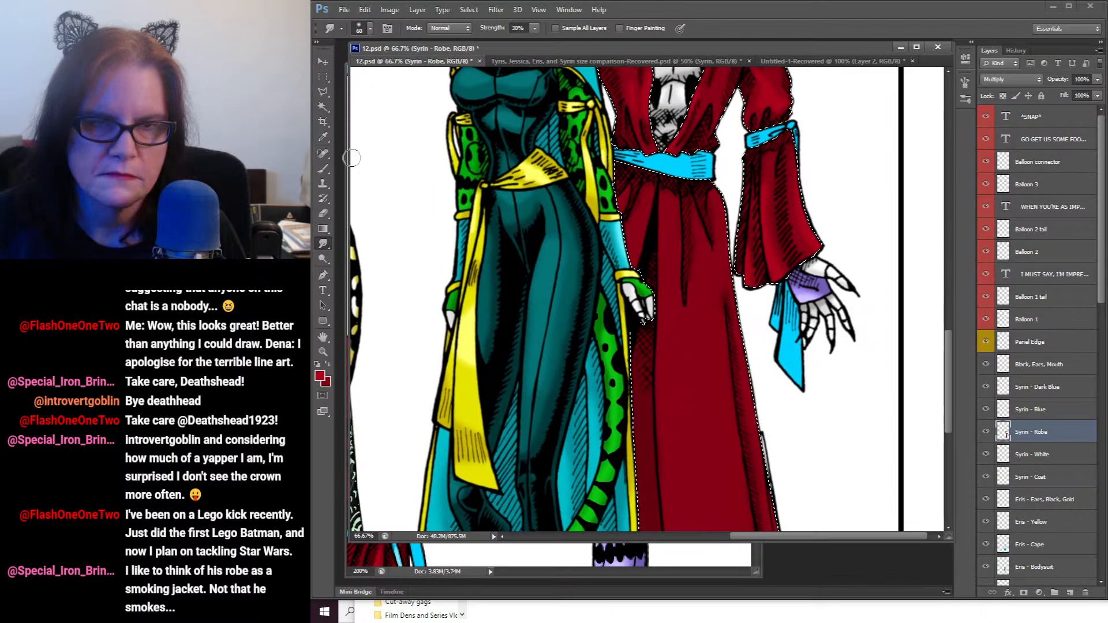
click(324, 168)
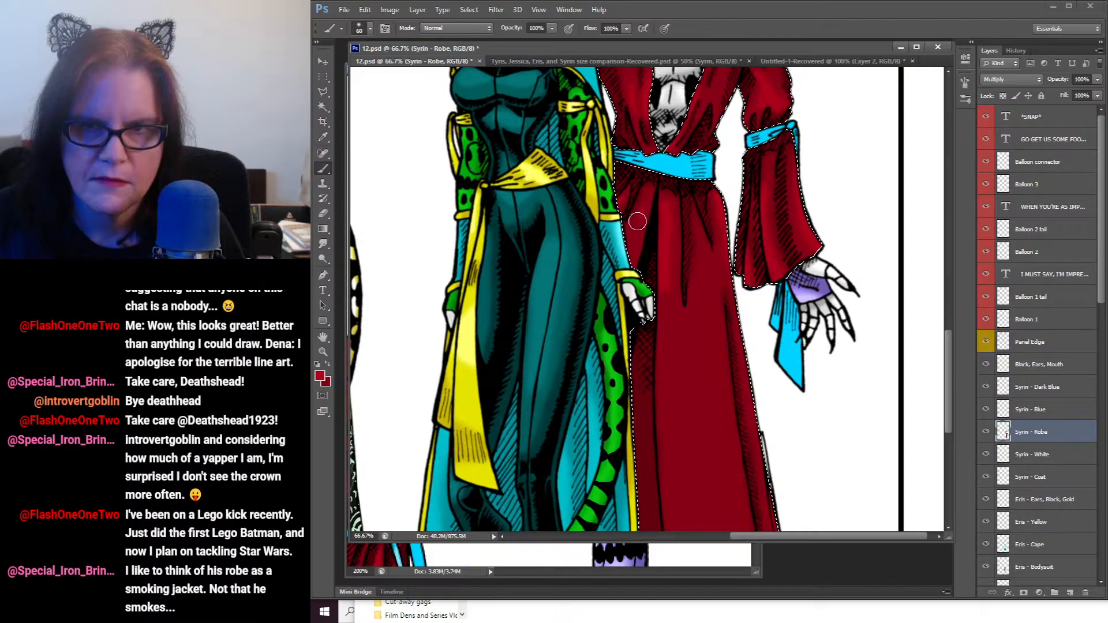
click(324, 243)
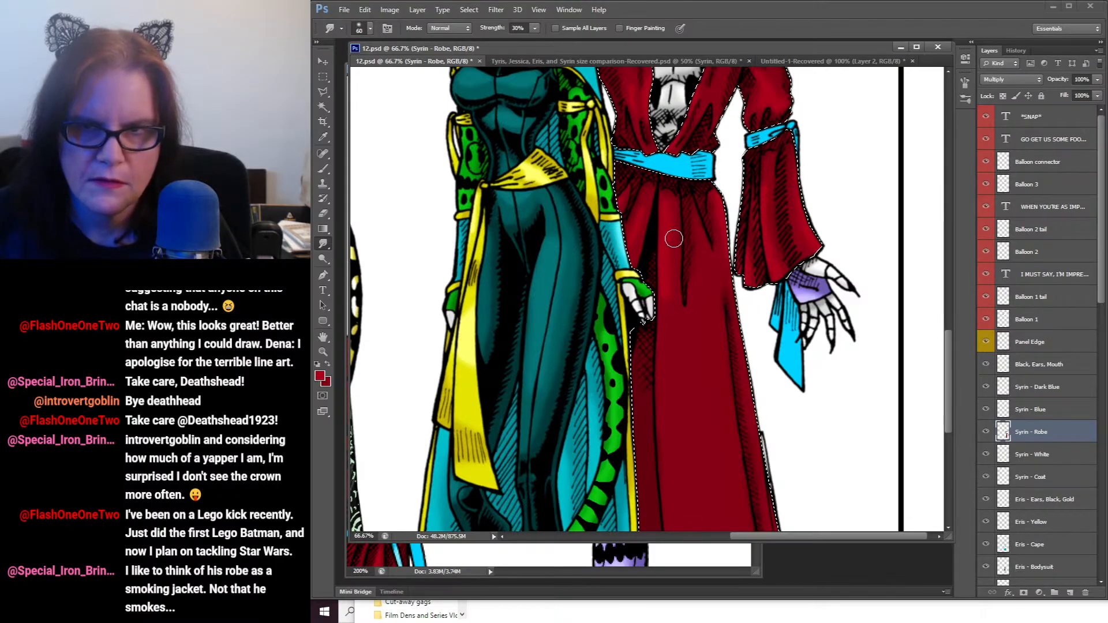
scroll(577, 185, down, 2)
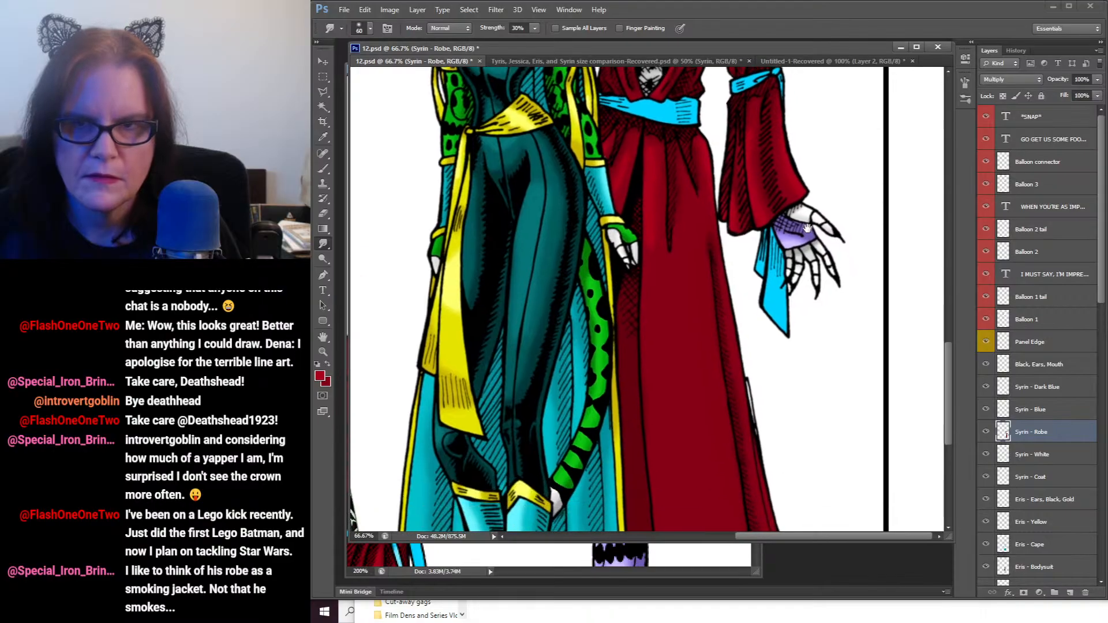
click(323, 169)
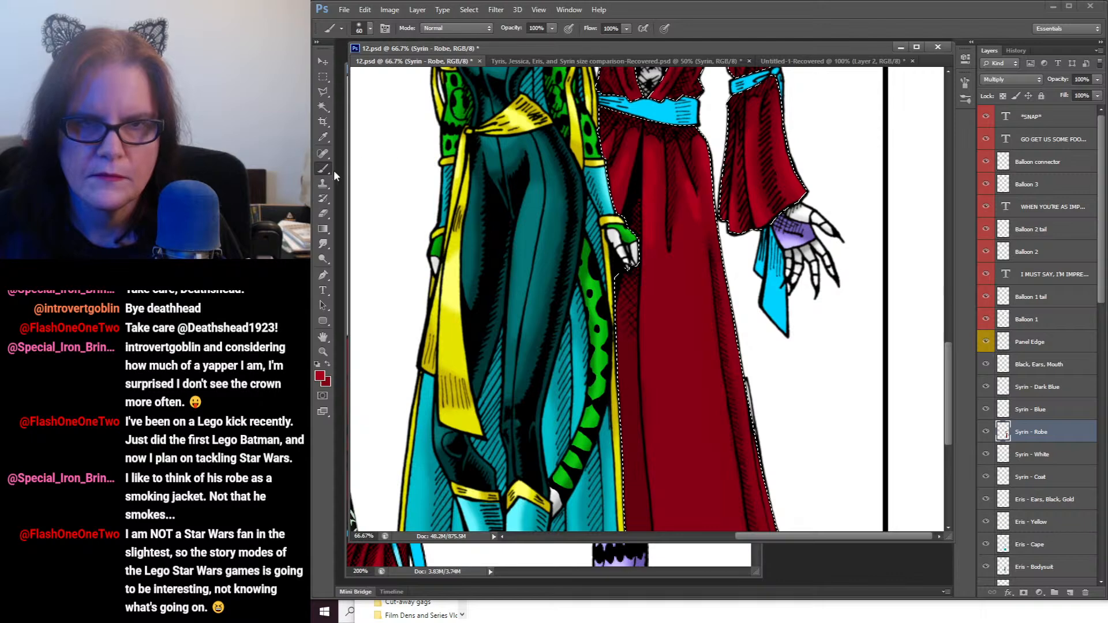
click(323, 244)
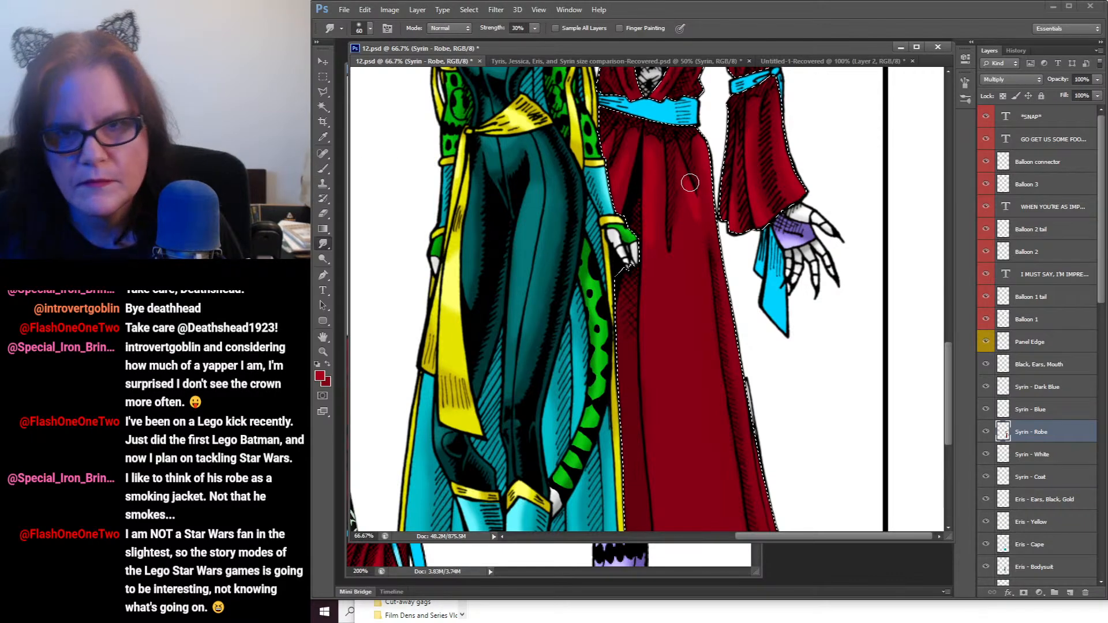
mouse_move(690, 183)
mouse_down()
mouse_move(676, 166)
mouse_move(698, 233)
mouse_up()
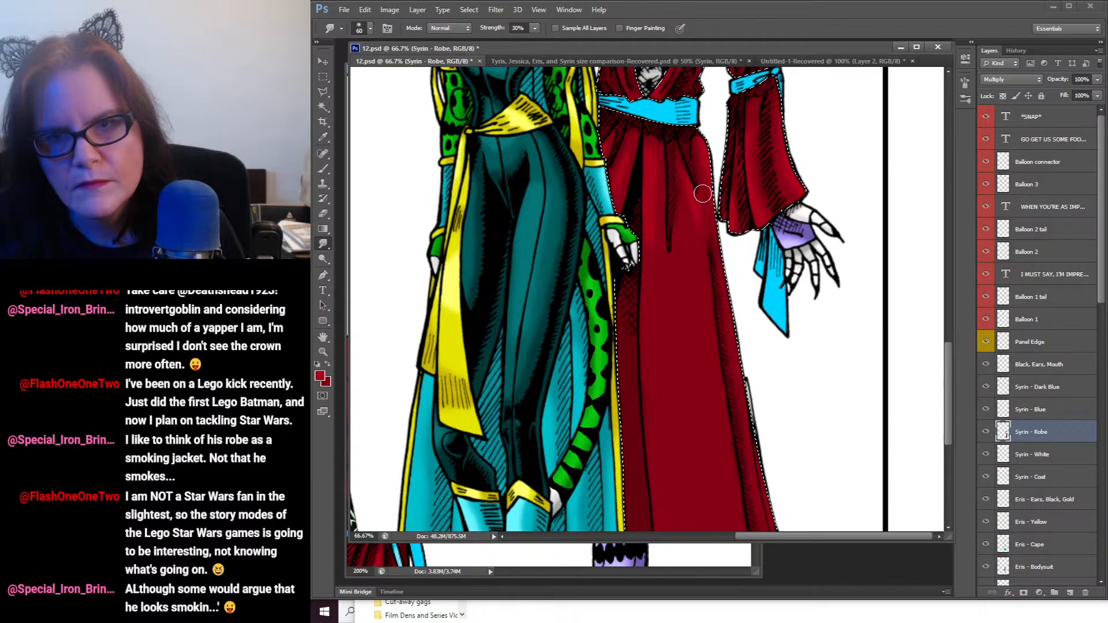
Step: Brush bright red along the narrow outer fold of the robe's lower skirt
drag(808, 259, 806, 88)
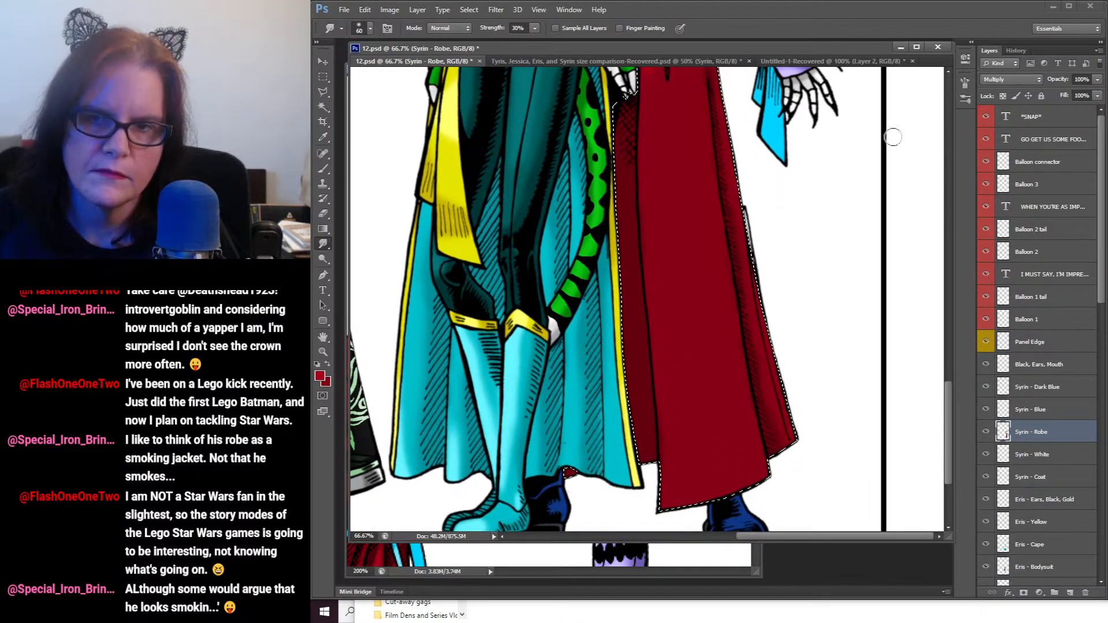
drag(892, 138, 851, 180)
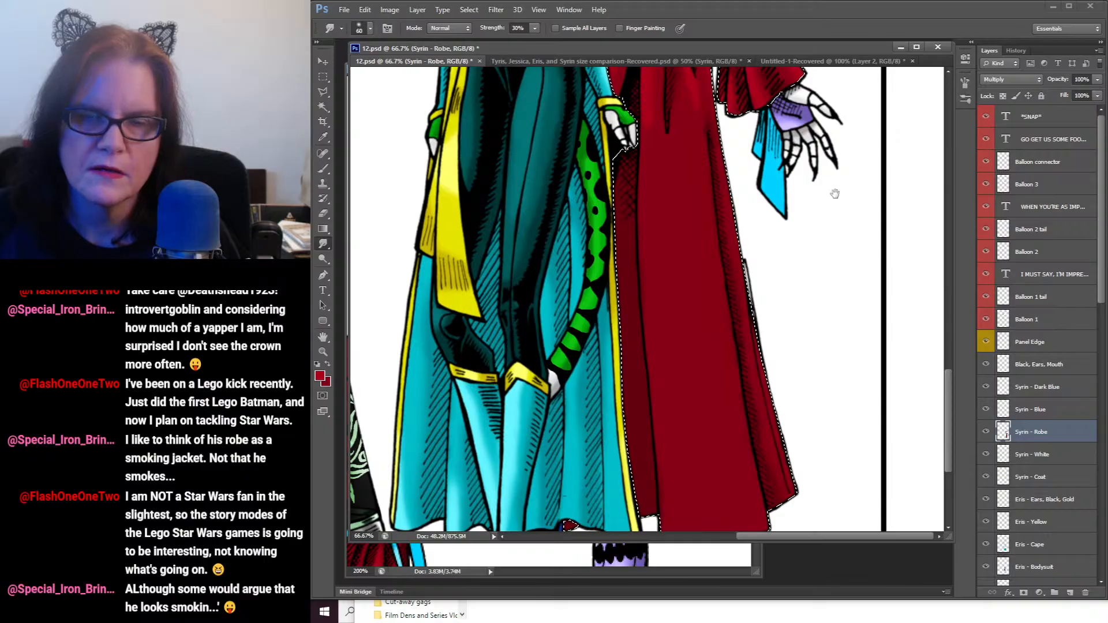
click(323, 168)
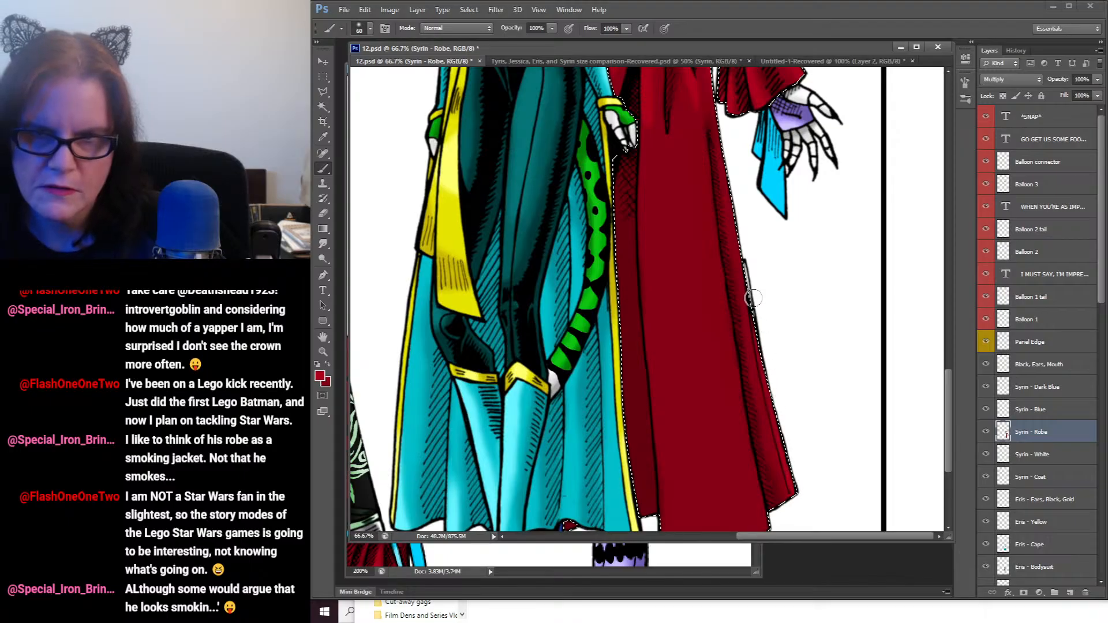
drag(753, 298, 745, 266)
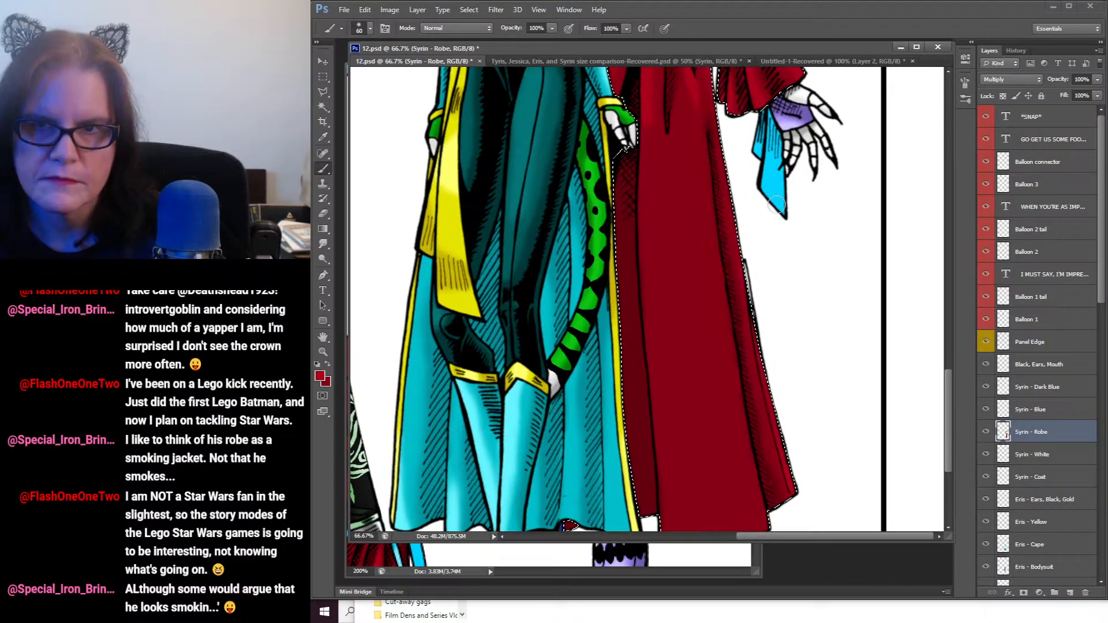
drag(859, 295, 857, 224)
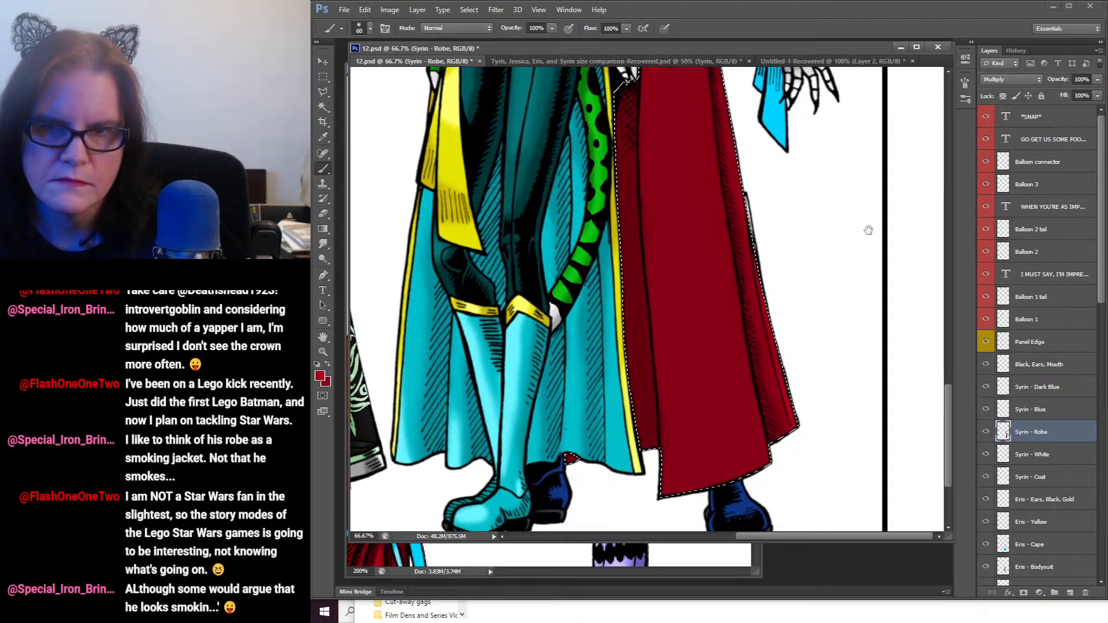
Step: Subtract the dark inner robe panel beside Eris's cape from the robe selection with the Polygonal Lasso
click(323, 91)
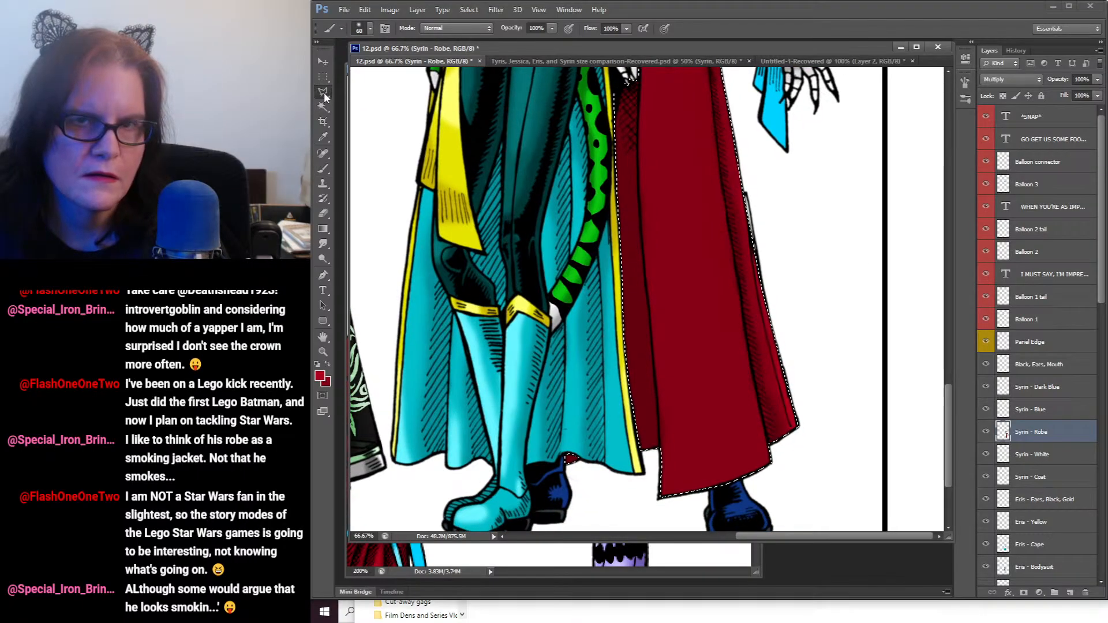
mouse_move(713, 257)
mouse_down()
mouse_move(703, 262)
mouse_move(728, 275)
mouse_up()
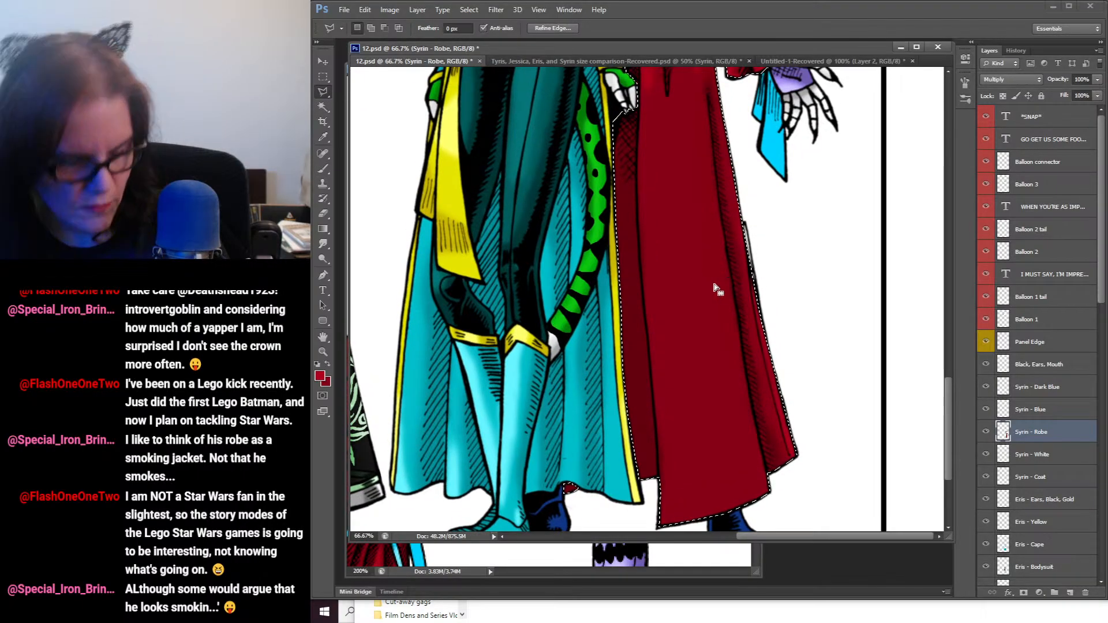
click(593, 102)
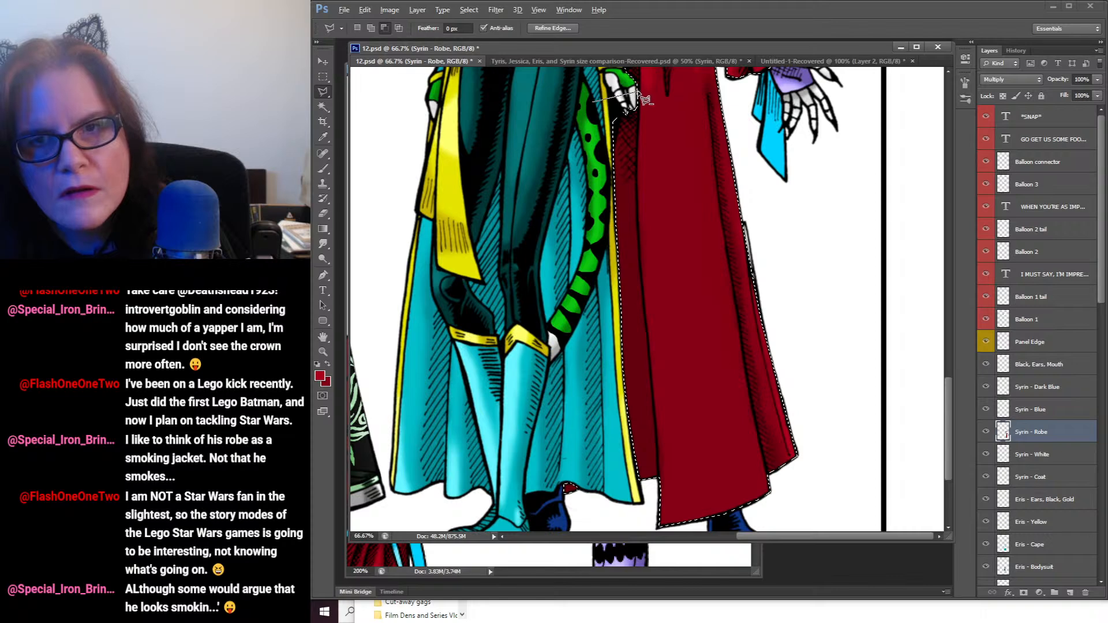
click(636, 90)
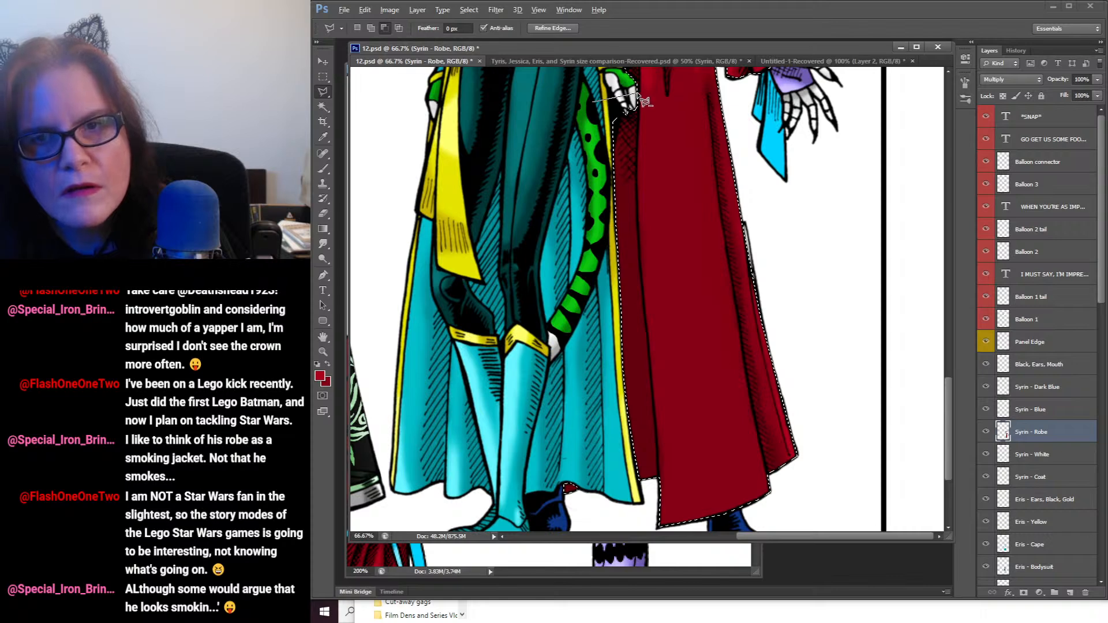
click(638, 139)
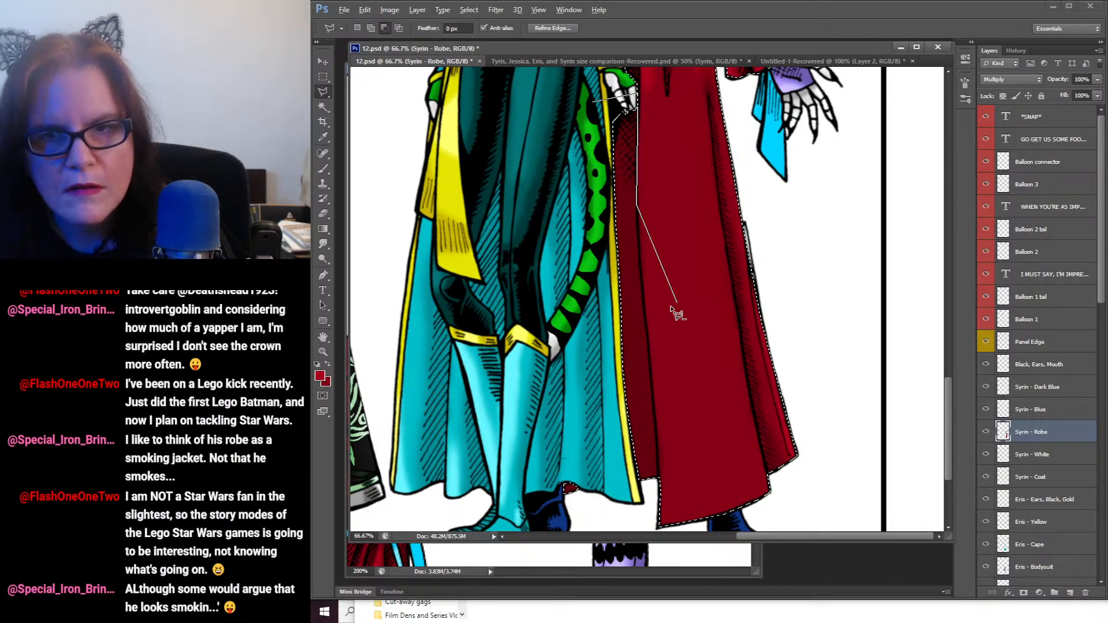
click(646, 317)
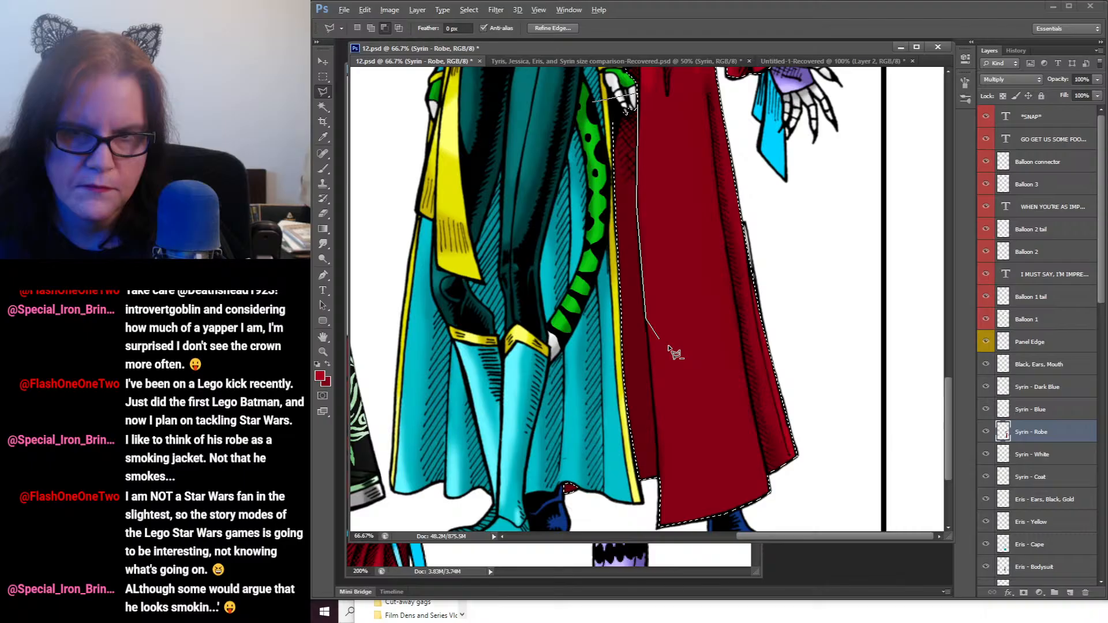
click(656, 422)
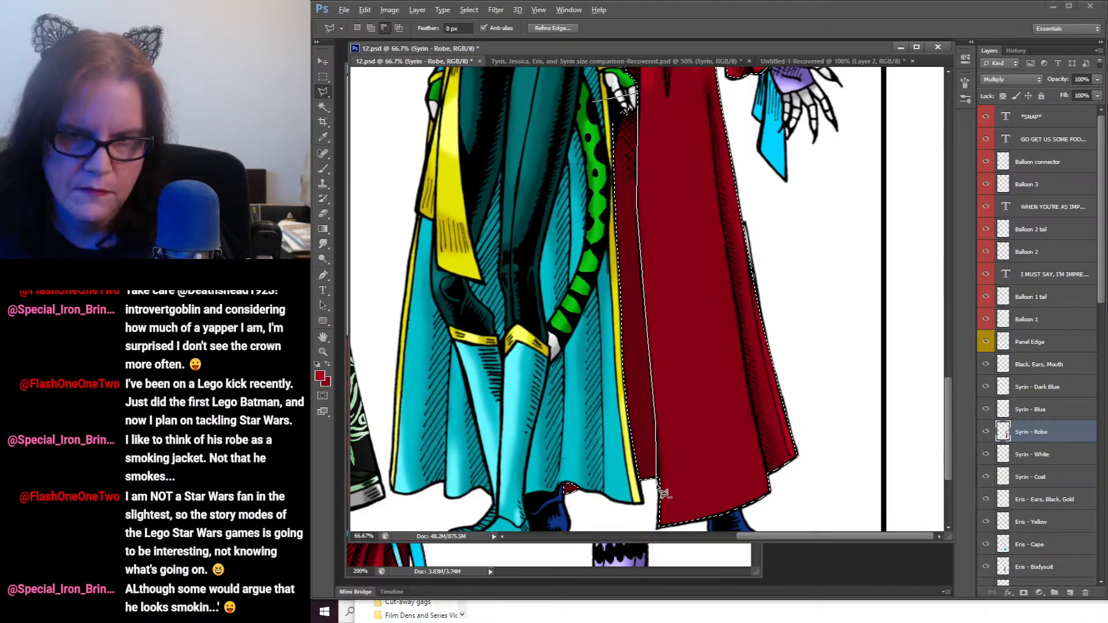
click(637, 506)
click(567, 434)
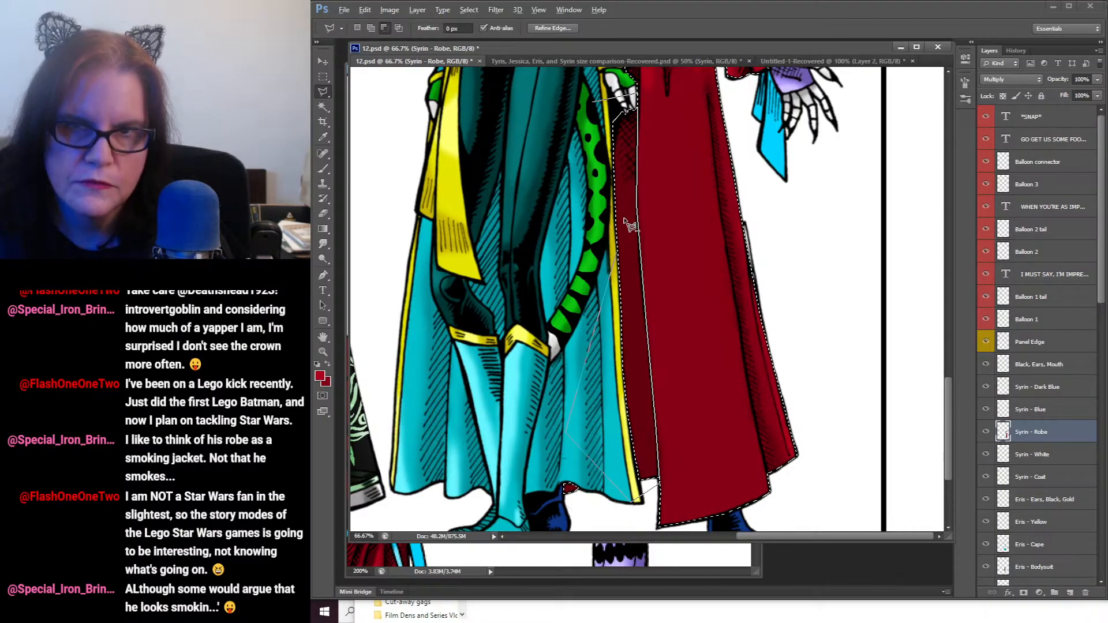
click(631, 110)
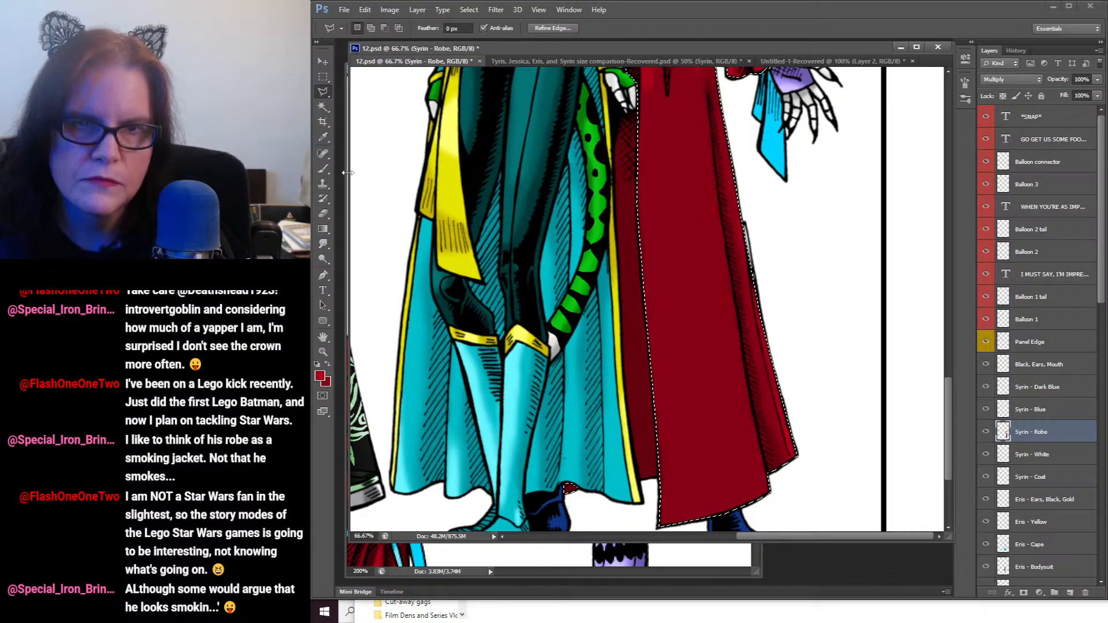
Step: Set a soft 100 px brush with 0% hardness and paint bright red highlights down the skirt's large front panel
click(326, 168)
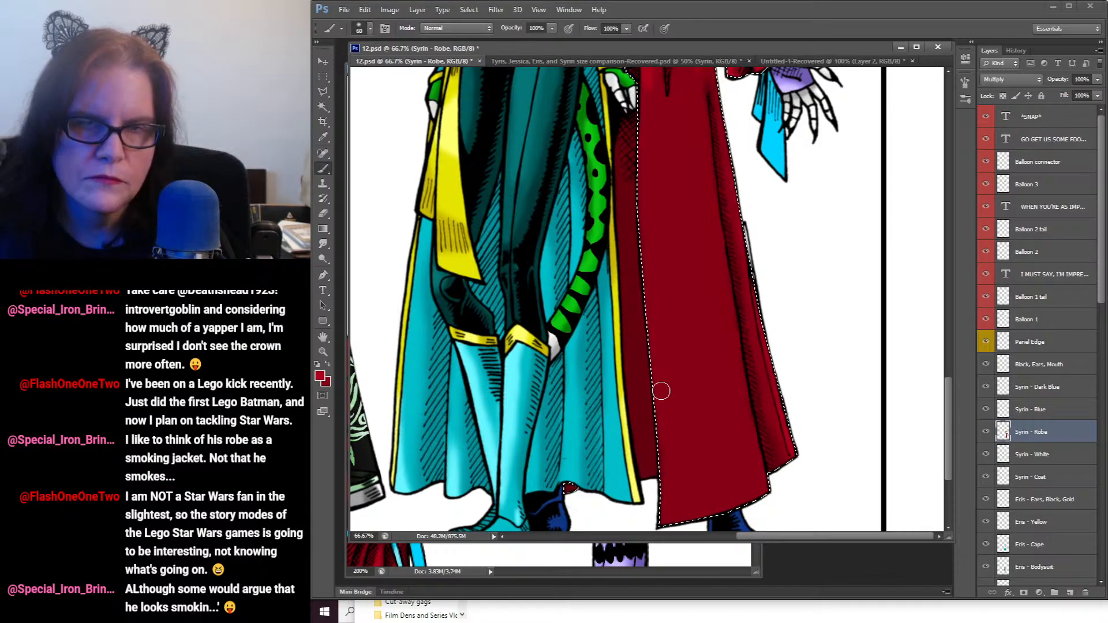
click(371, 29)
click(427, 169)
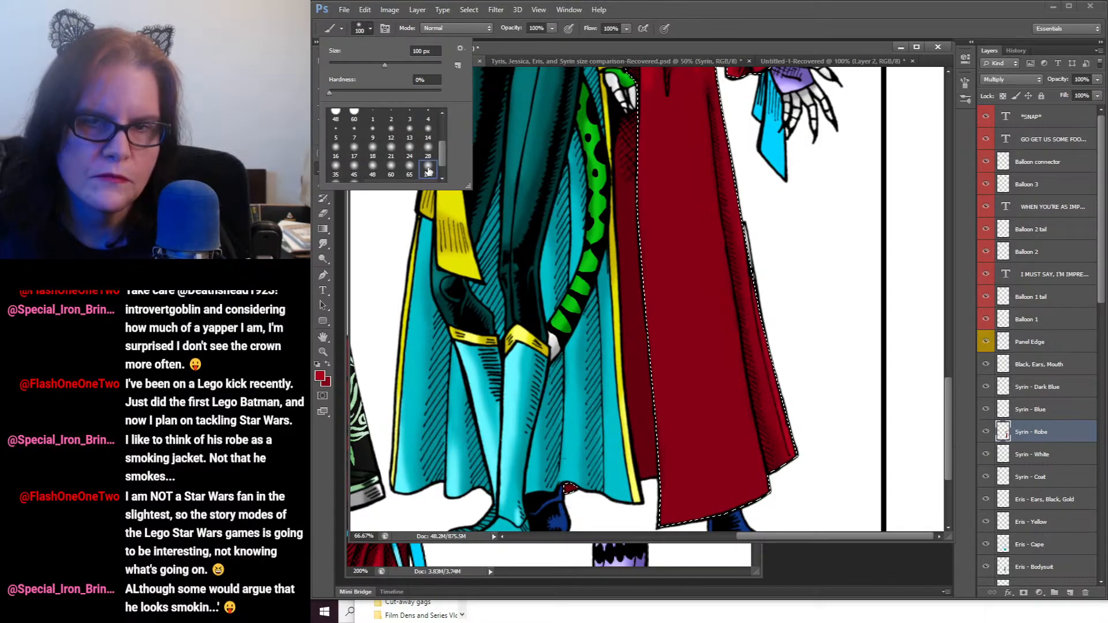
click(668, 522)
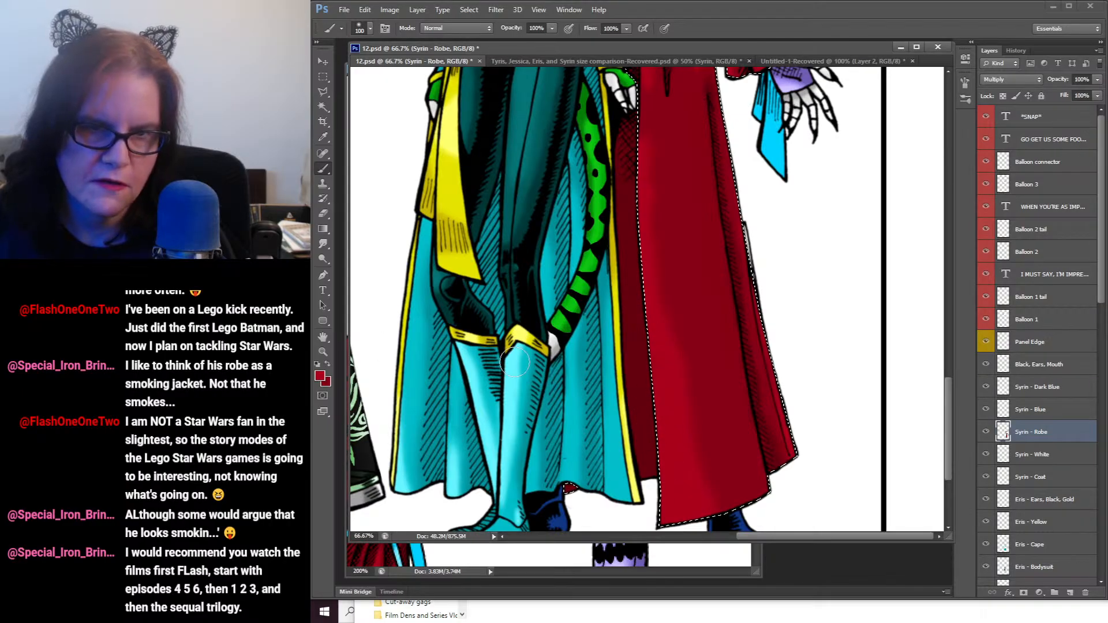
Step: Swap to the darker red, rework the shading on the skirt's front panel, and deselect the robe
click(328, 363)
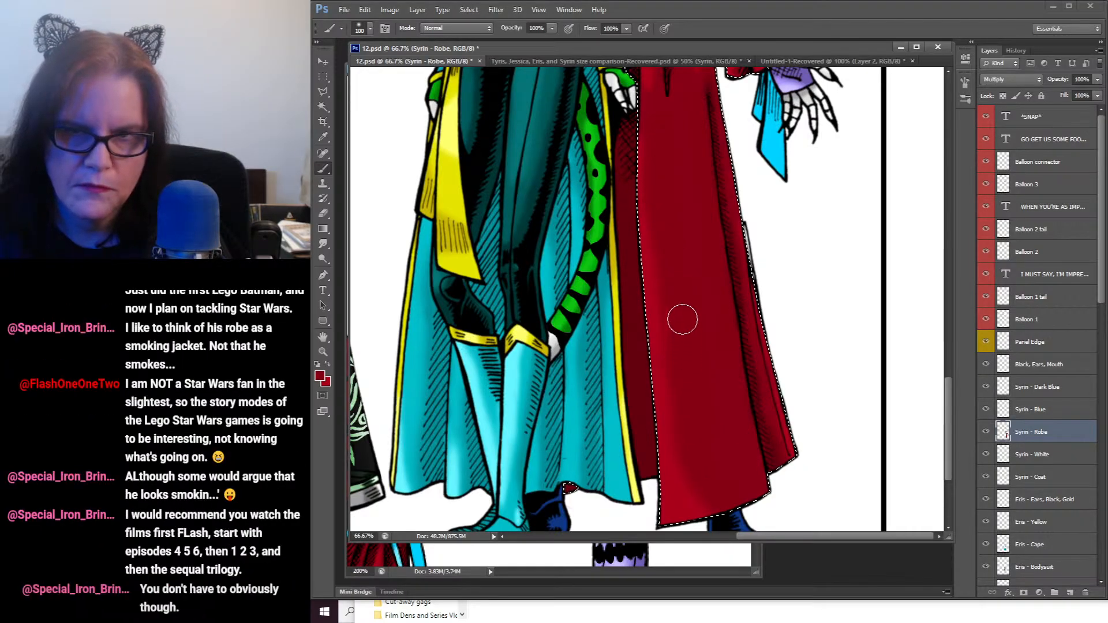
drag(750, 152, 748, 279)
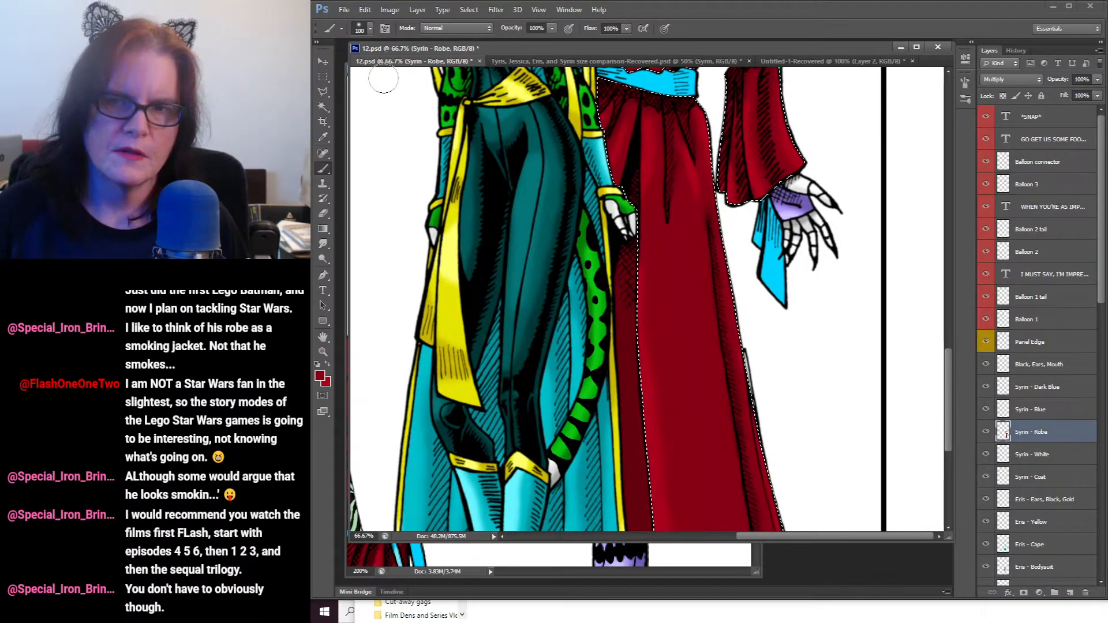
click(322, 77)
click(430, 140)
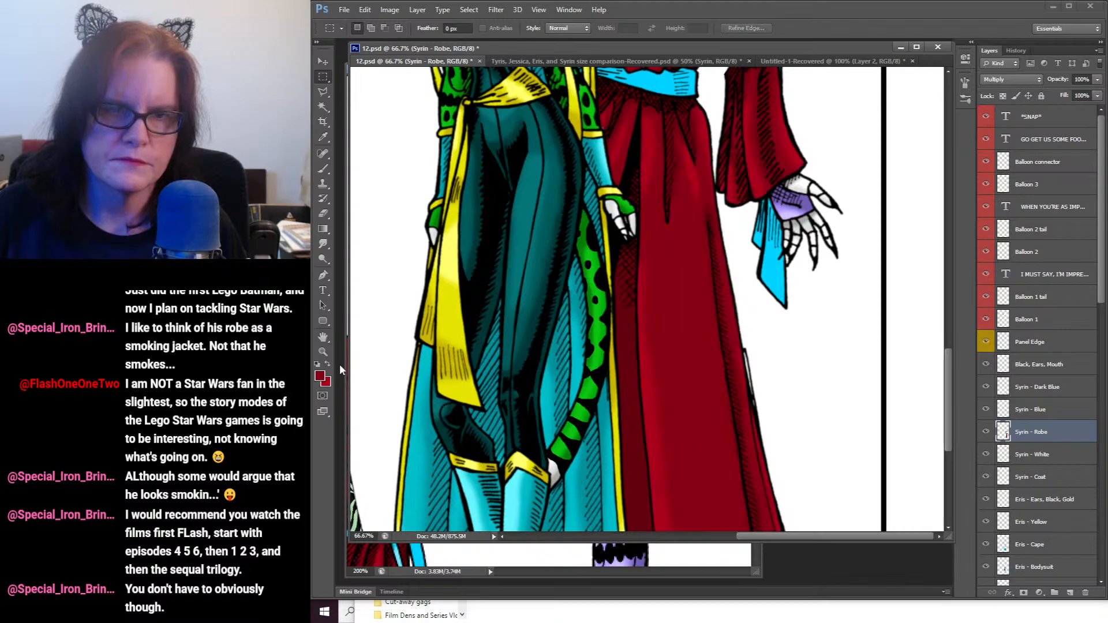
Step: Review the robe's shading across the whole figure at 33.33% zoom and save 12.psd
click(323, 351)
alt+click(653, 340)
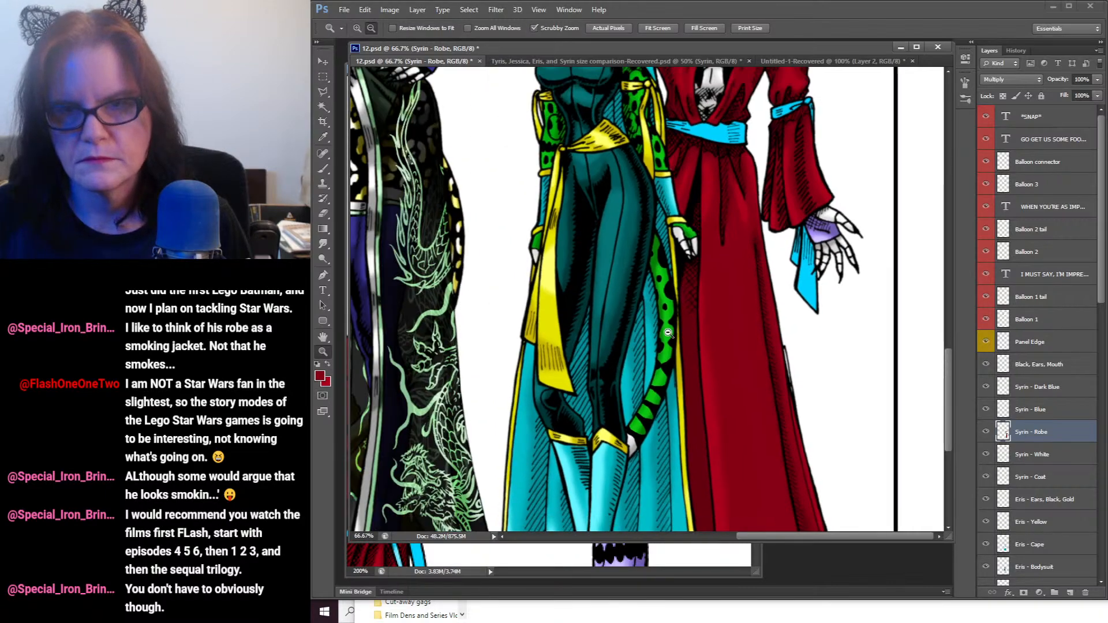
alt+click(668, 333)
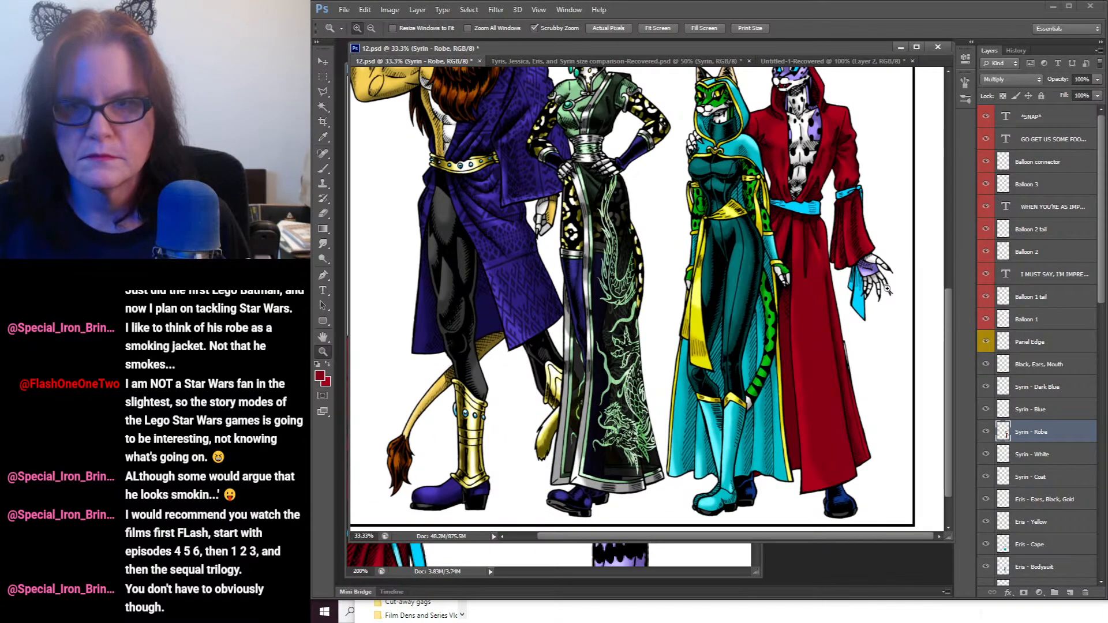
scroll(874, 320, up, 1)
scroll(875, 320, up, 1)
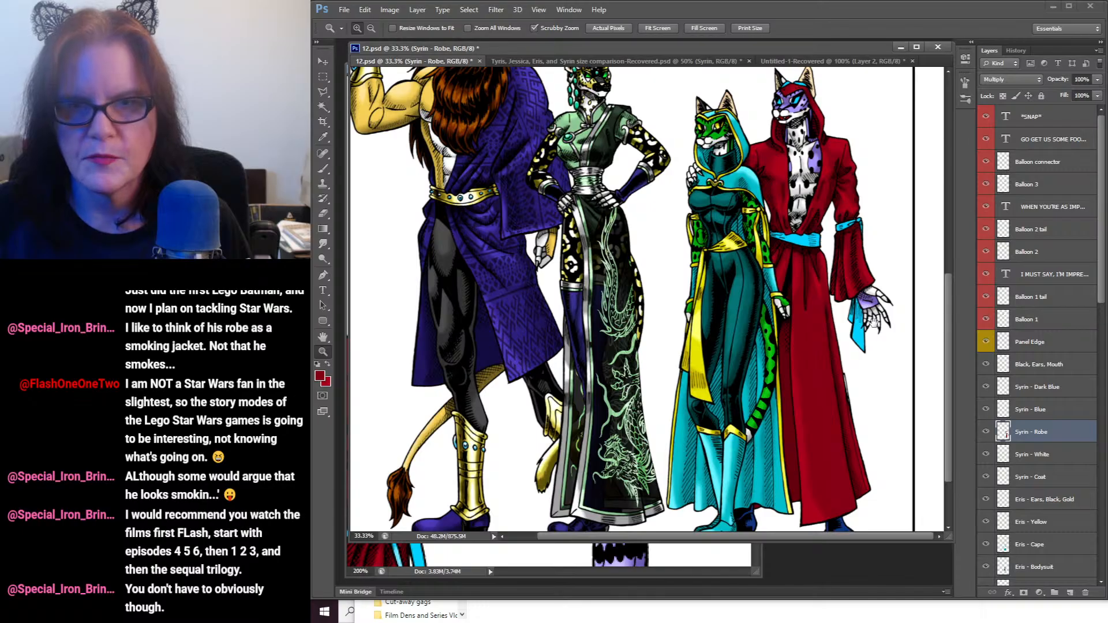
scroll(874, 320, down, 1)
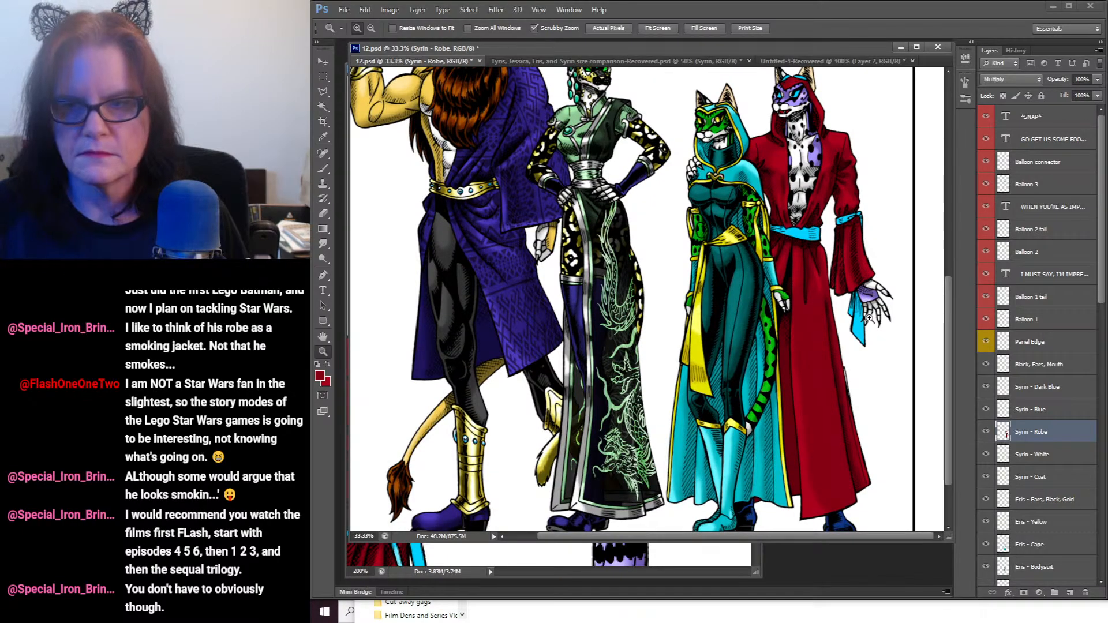
key(ctrl+s)
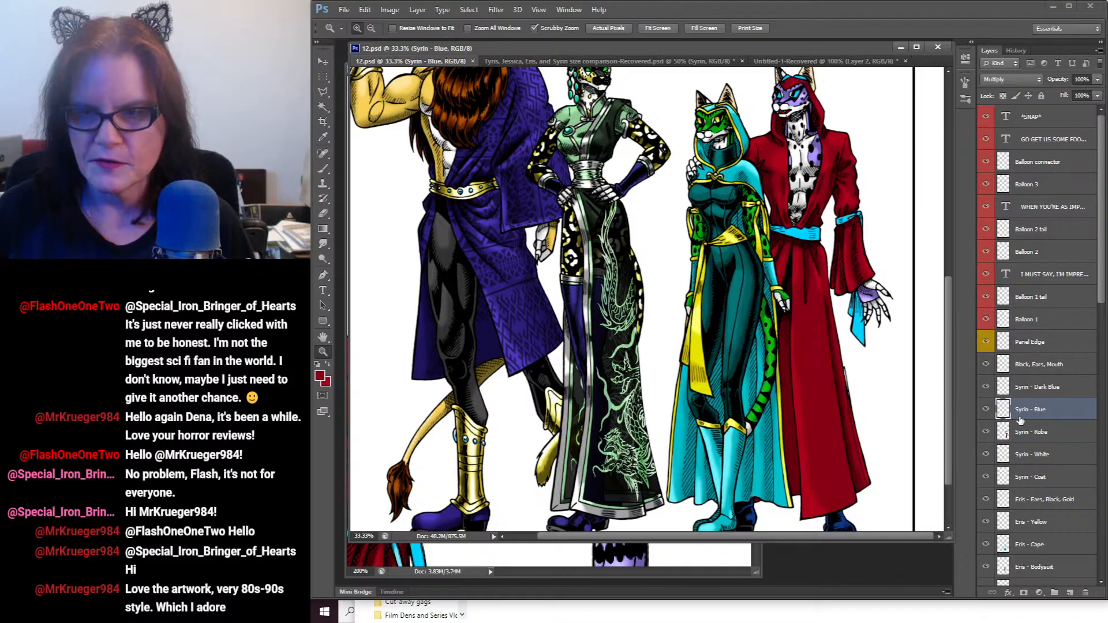
Step: Load the Syrin - Blue layer's painted areas as a selection covering the sash and sleeve ribbon
click(1004, 410)
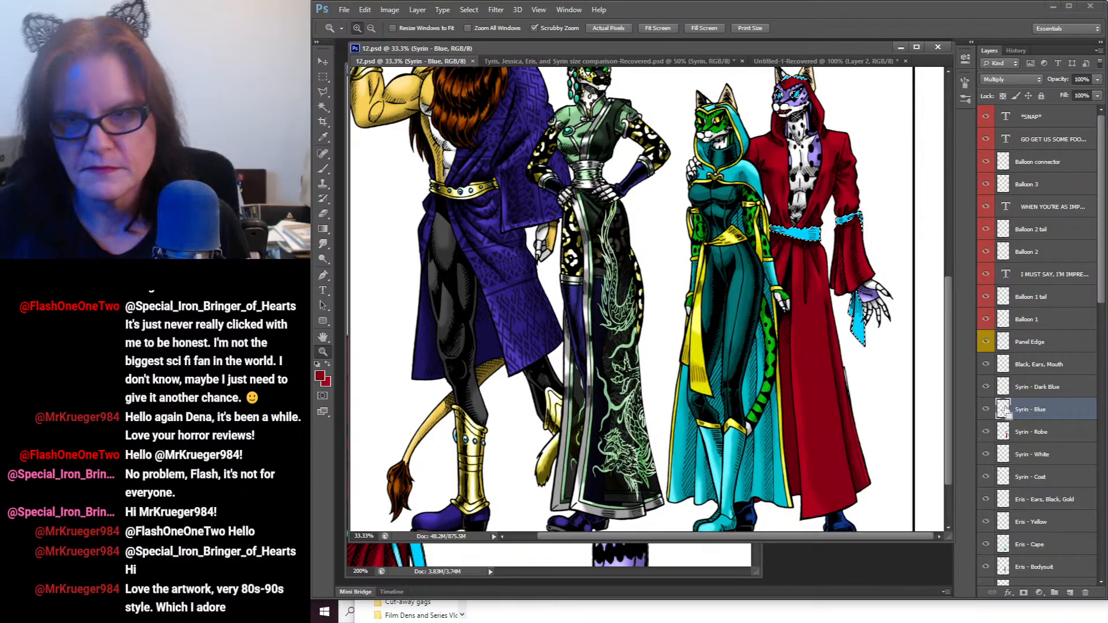
ctrl+click(1004, 409)
scroll(861, 386, down, 3)
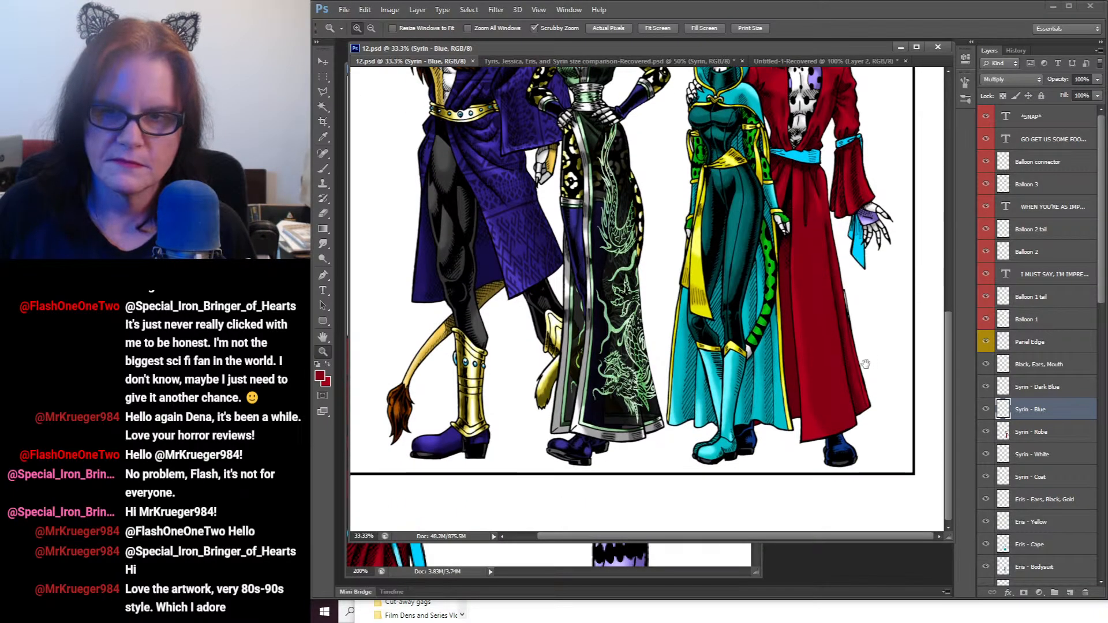
scroll(862, 385, up, 3)
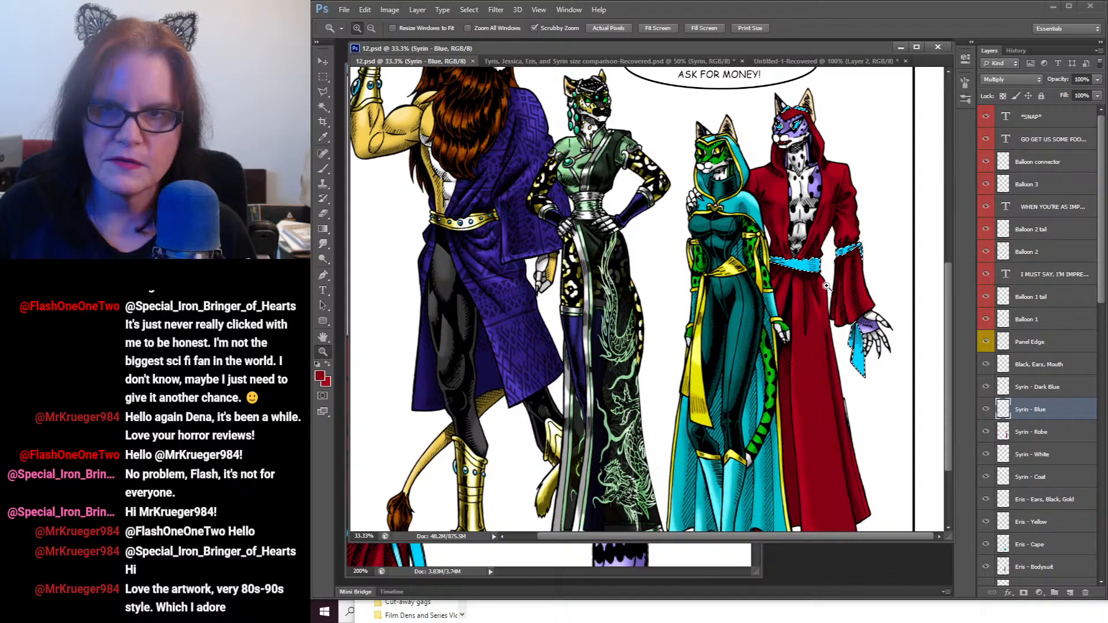
Step: Sample Syrin.jpg's medium cyan swatch as the background color and the darker sky blue as the foreground, and return to 12.psd
scroll(825, 270, up, 2)
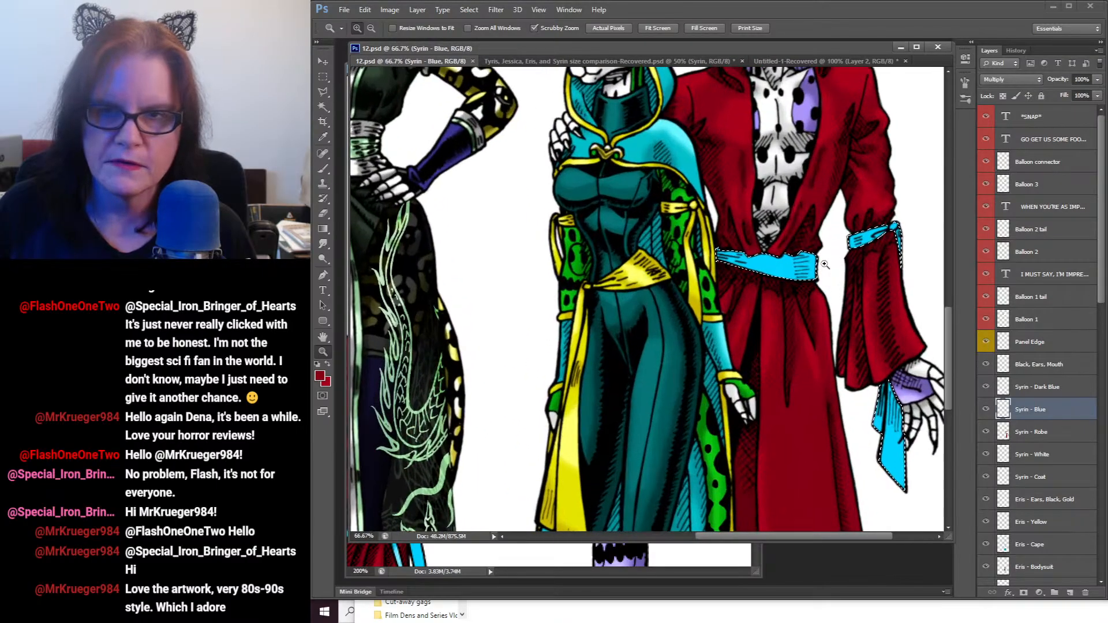
drag(826, 224, 806, 356)
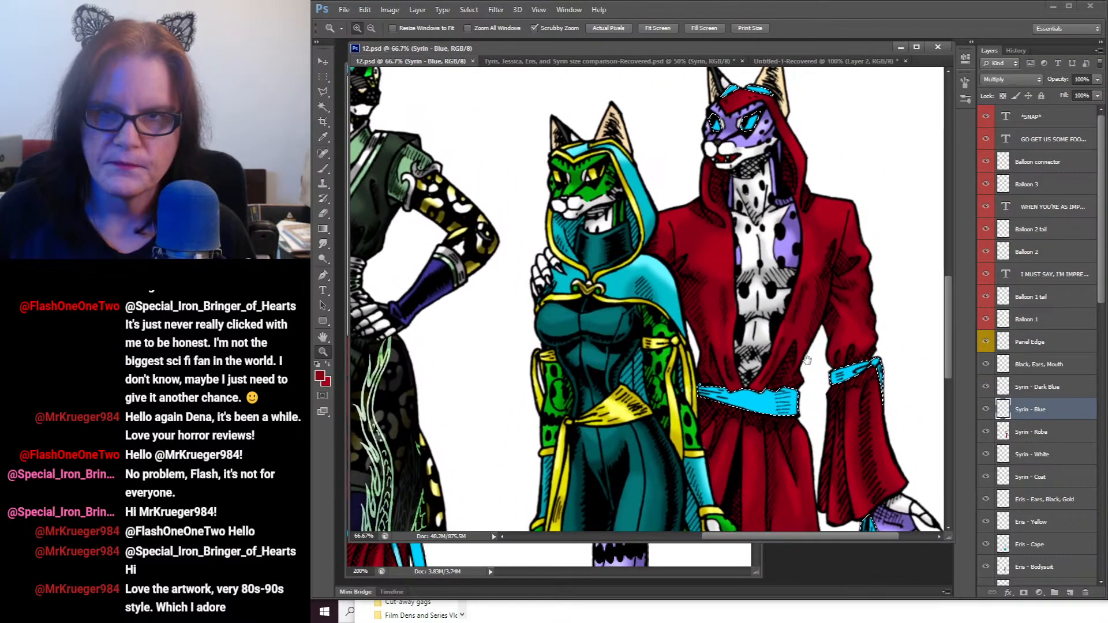
click(779, 185)
drag(780, 187, 776, 298)
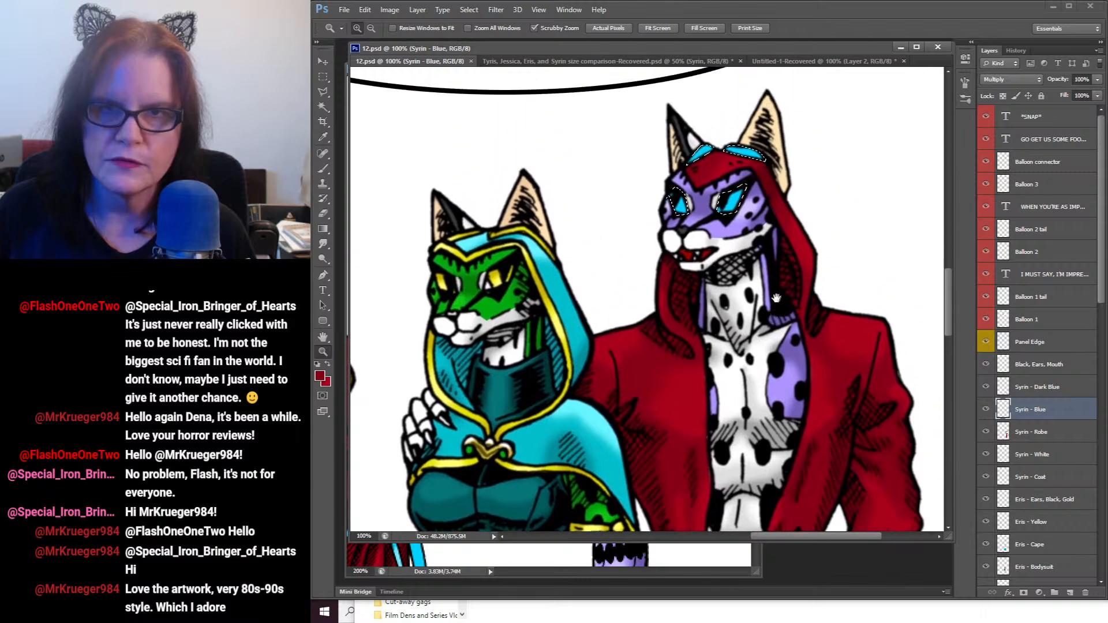
click(348, 560)
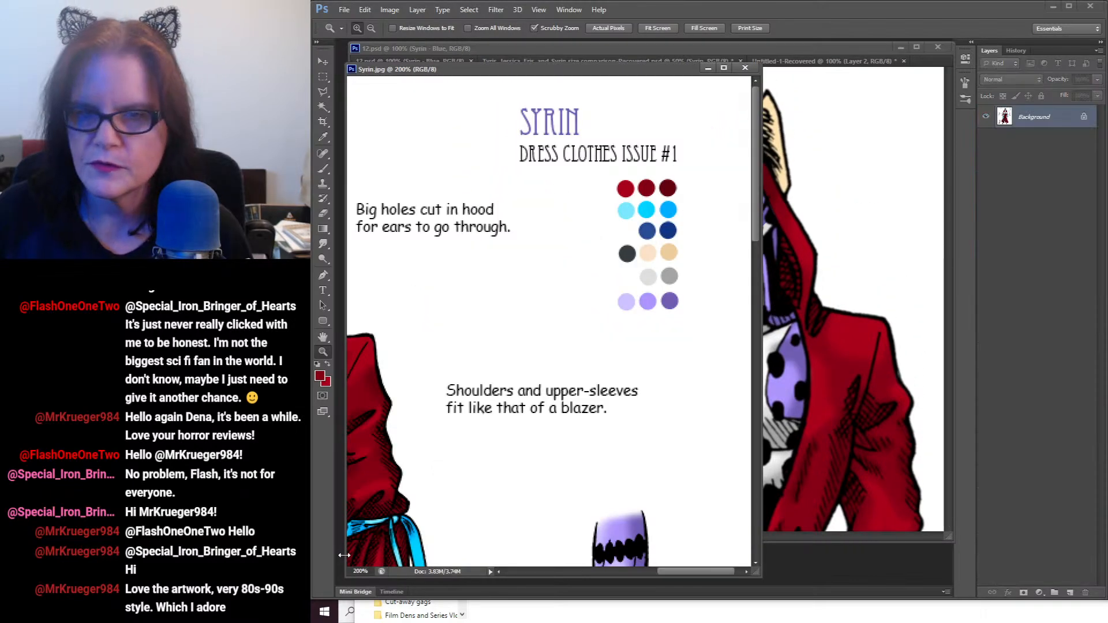
click(324, 137)
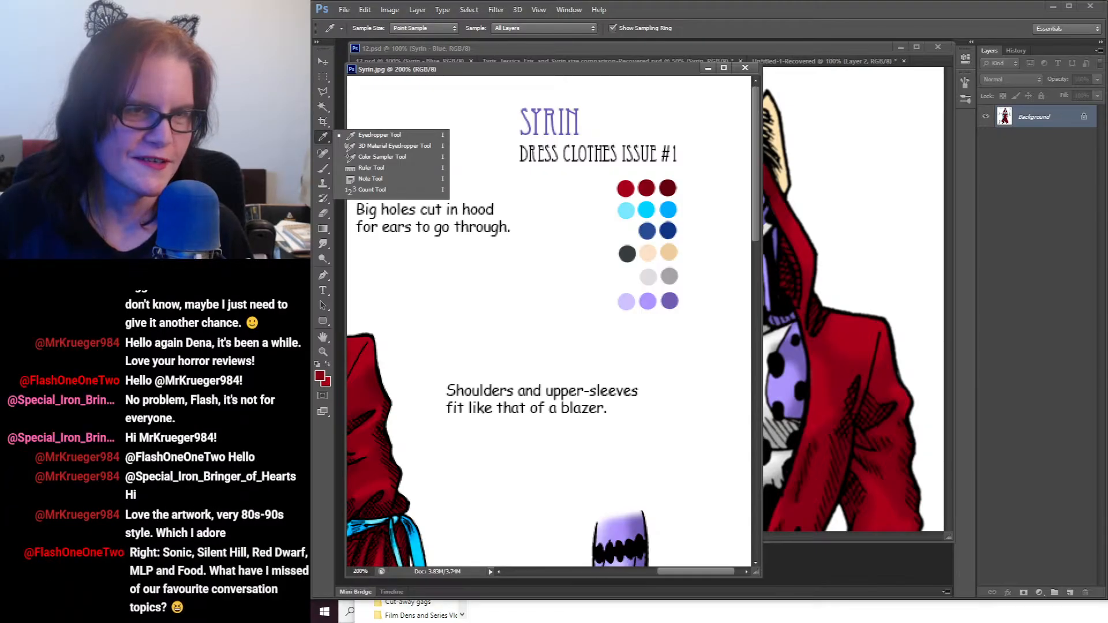
click(647, 209)
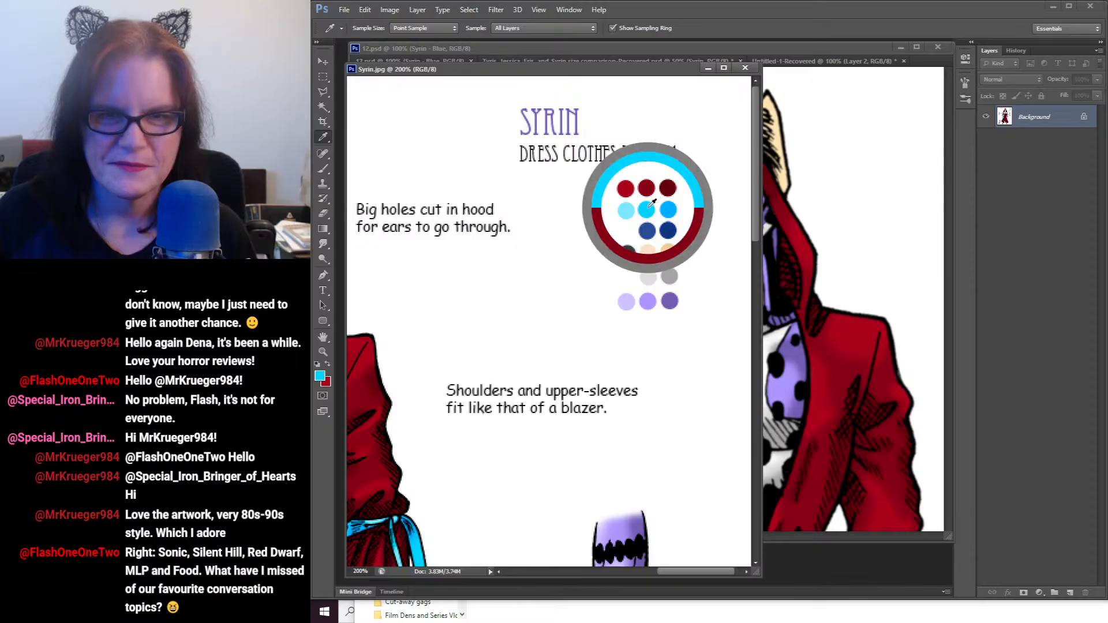
click(327, 367)
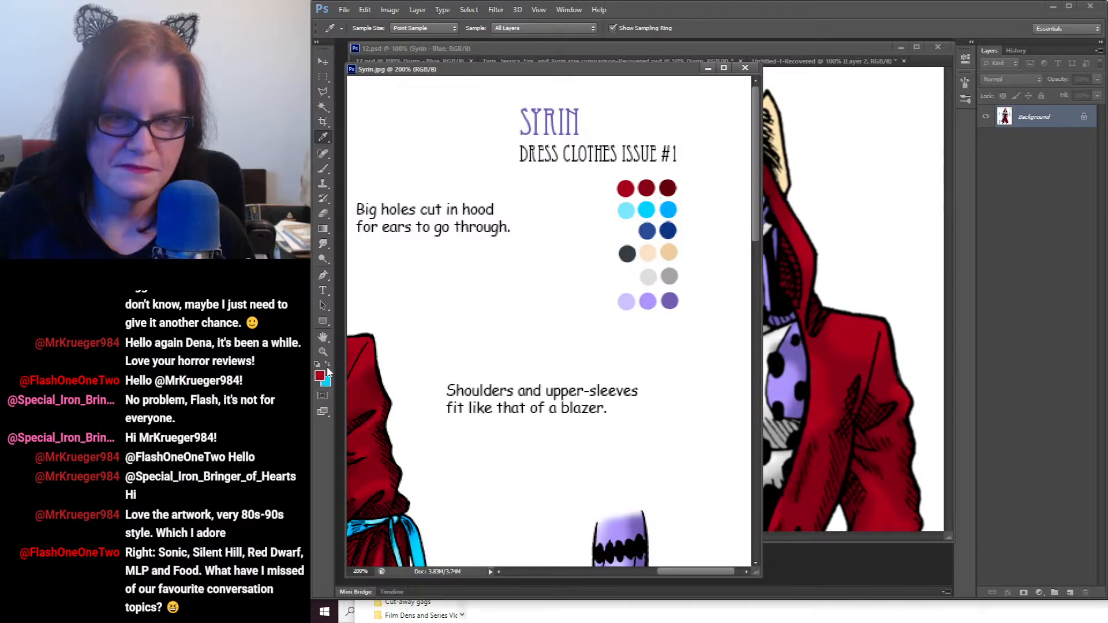
click(669, 209)
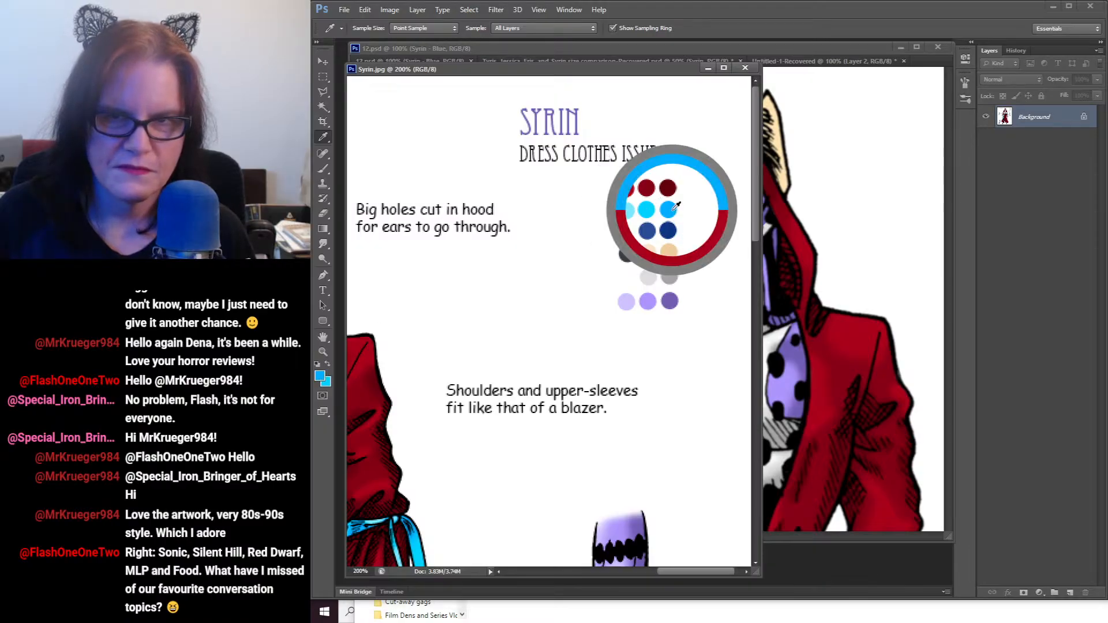
click(795, 52)
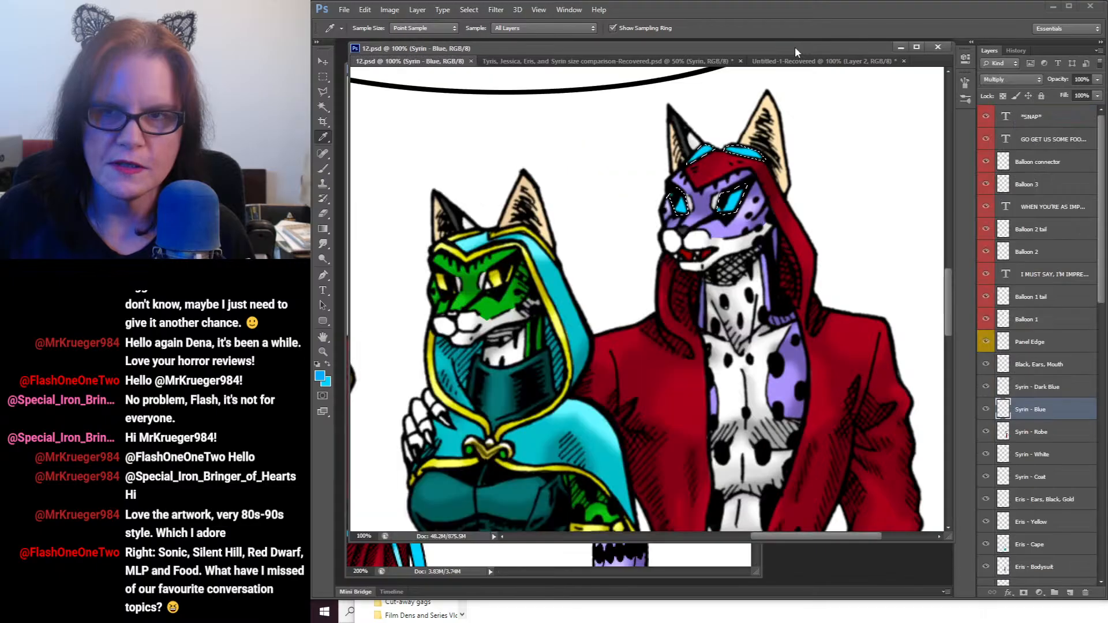
Step: Shade Syrin's hood trim and eyes with the darker sky blue, reducing the soft brush from 100 px to 60 px
click(323, 169)
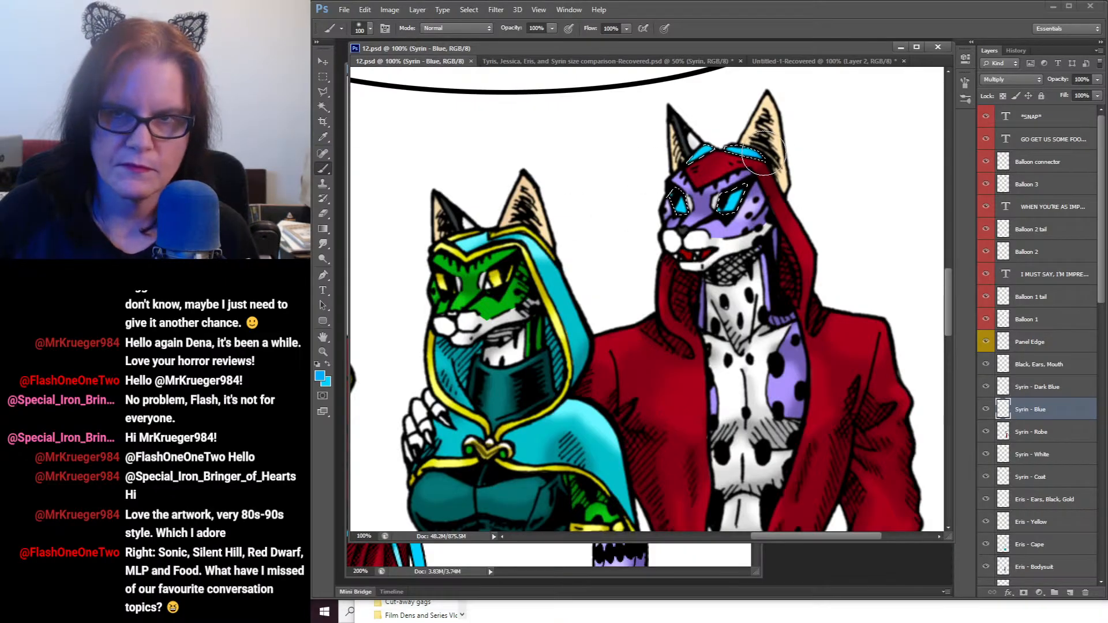
drag(769, 153, 764, 151)
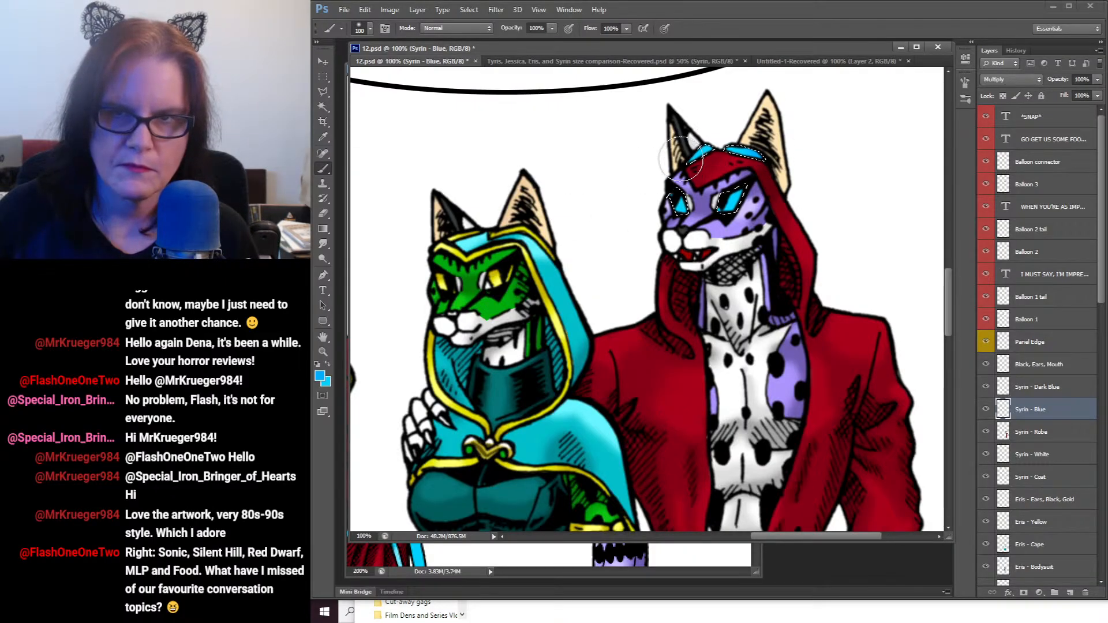
click(370, 29)
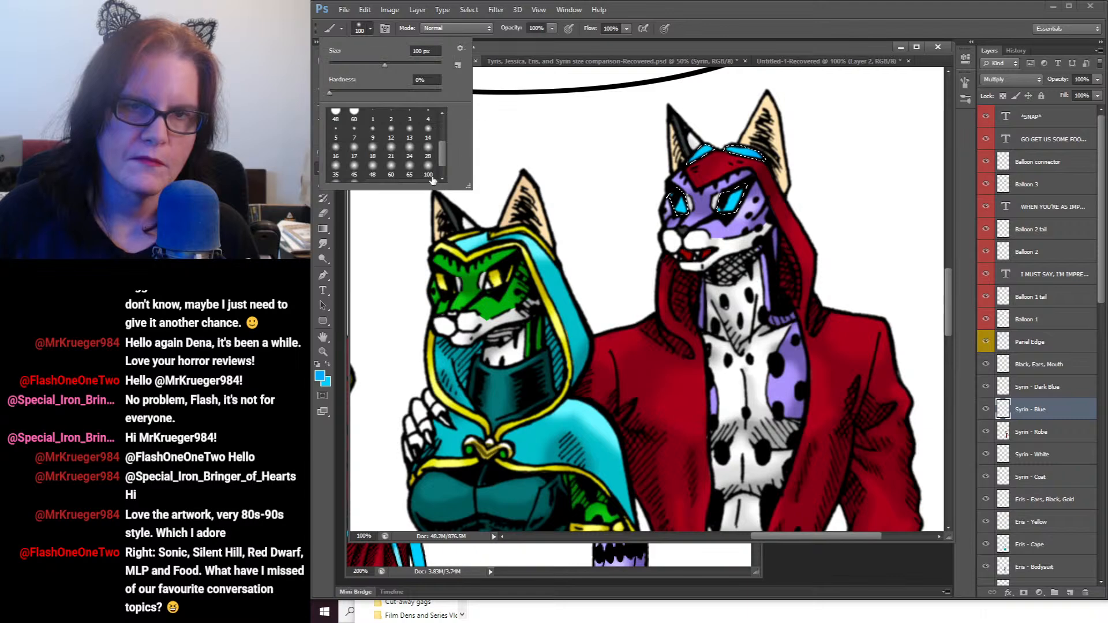
click(391, 173)
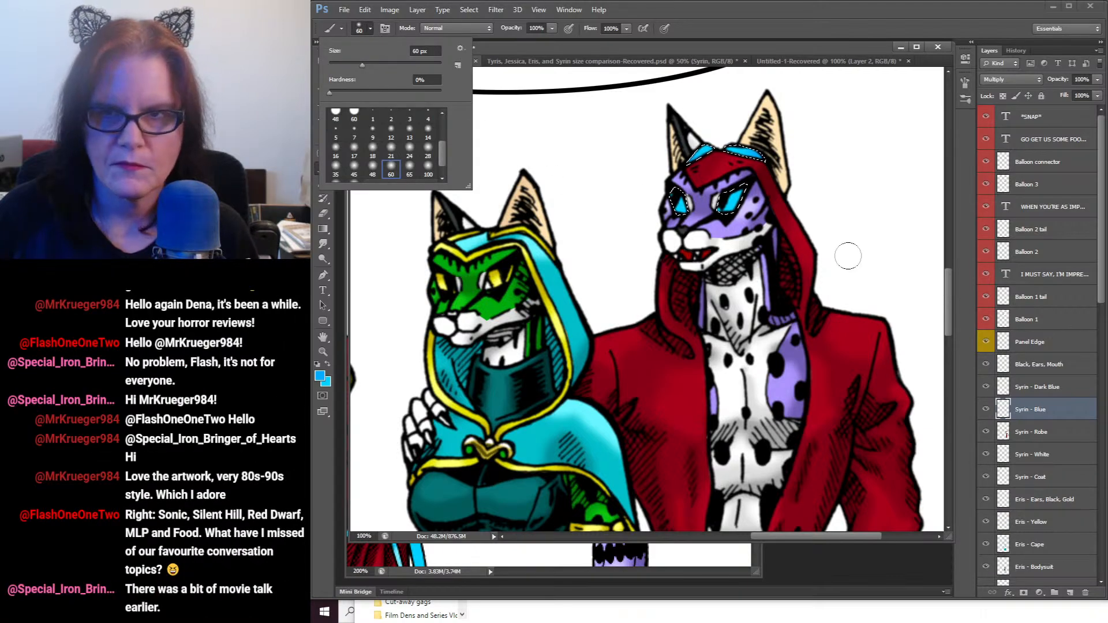
drag(748, 194, 730, 192)
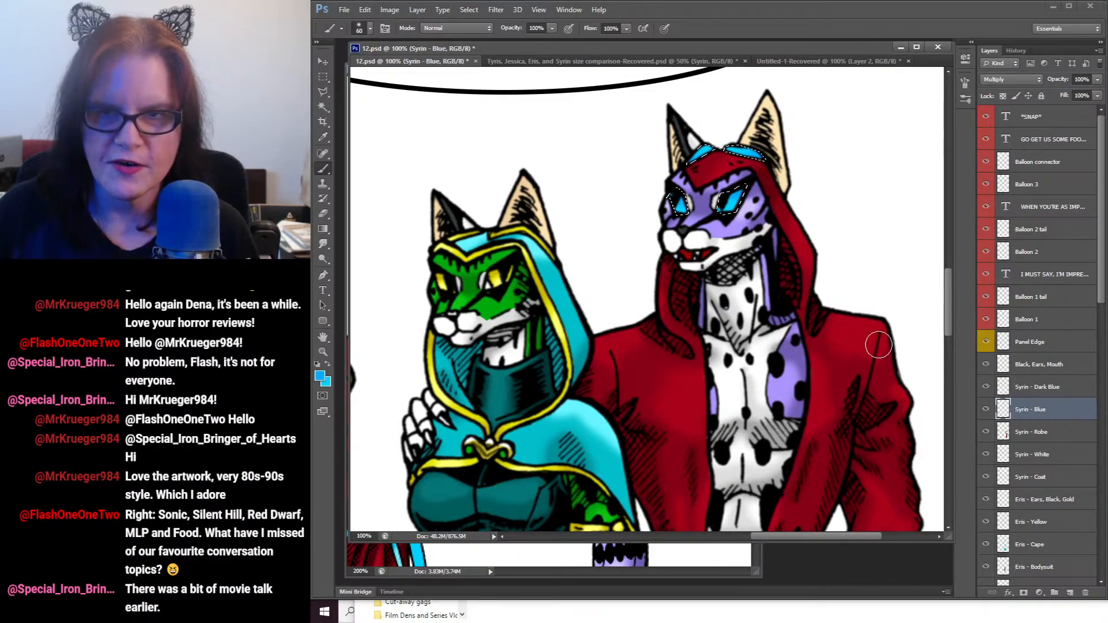
Step: Paint darker sky blue shading on the sleeve ribbon, both ends of the waist sash, and the ribbon hanging below the sleeve
drag(869, 367, 818, 164)
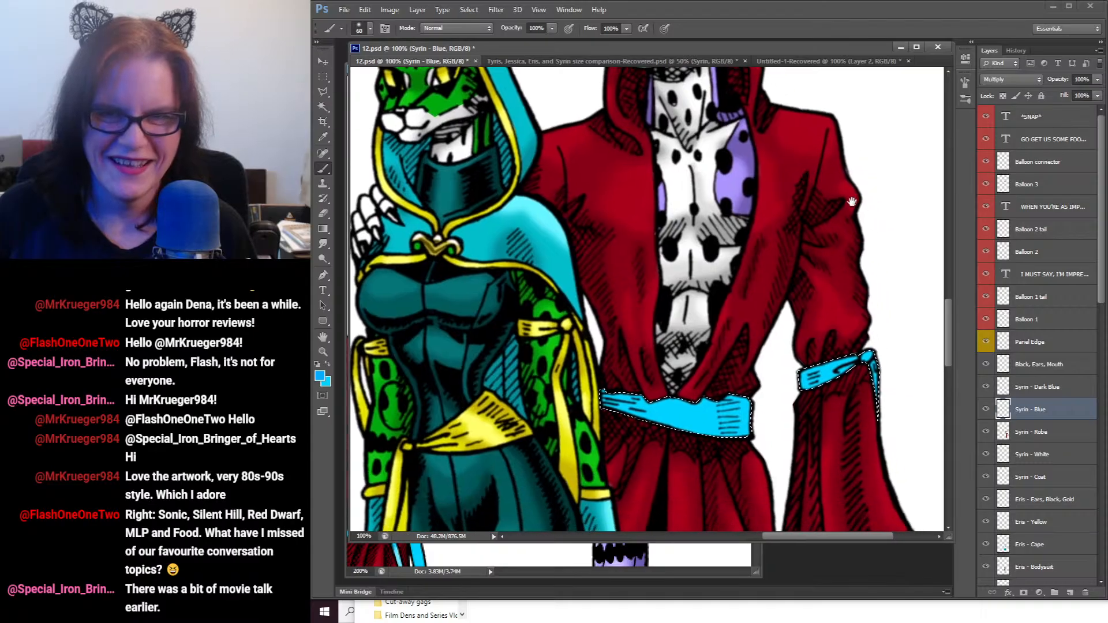
drag(806, 295, 783, 238)
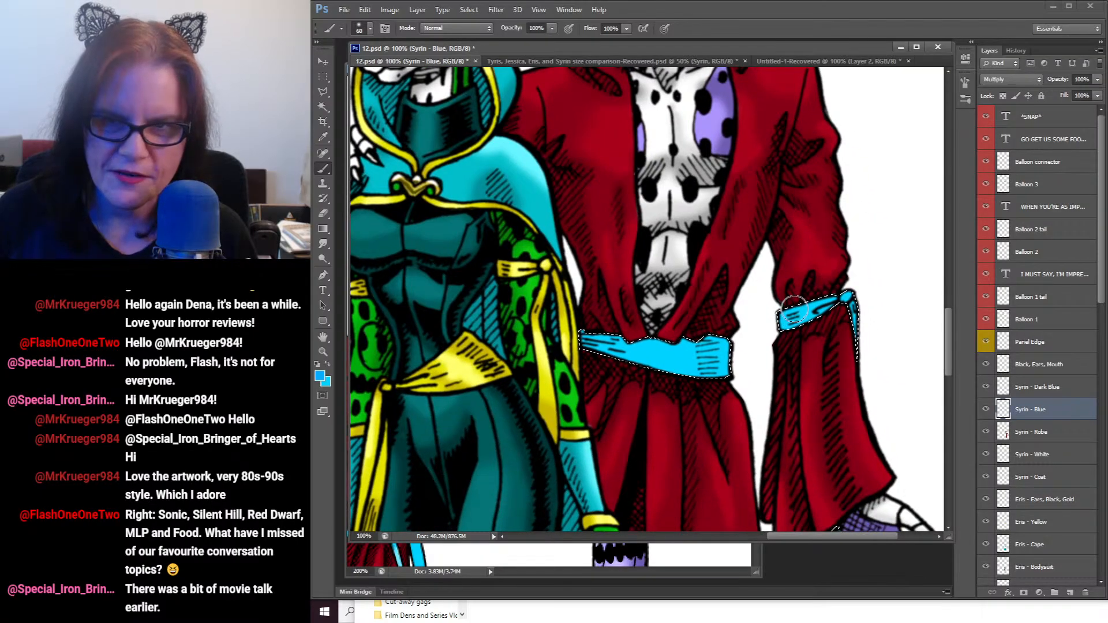
mouse_move(796, 310)
mouse_down()
mouse_move(860, 311)
mouse_move(833, 300)
mouse_move(841, 308)
mouse_up()
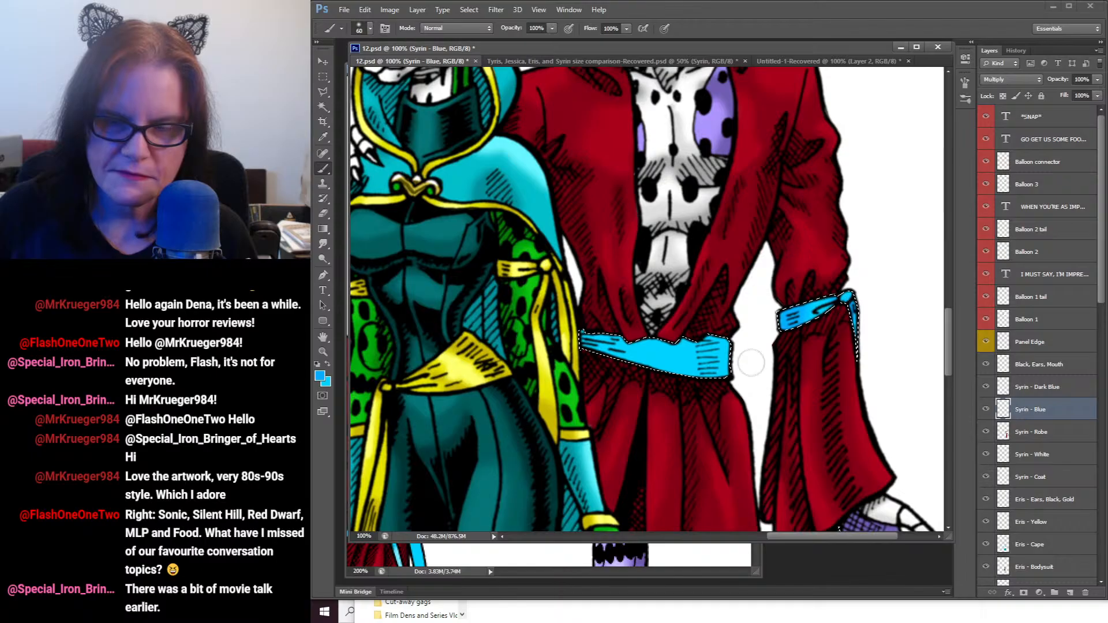
mouse_move(705, 348)
mouse_down()
mouse_move(698, 388)
mouse_move(717, 342)
mouse_move(689, 363)
mouse_move(600, 344)
mouse_move(607, 329)
mouse_move(604, 361)
mouse_move(595, 340)
mouse_up()
key(ctrl+d)
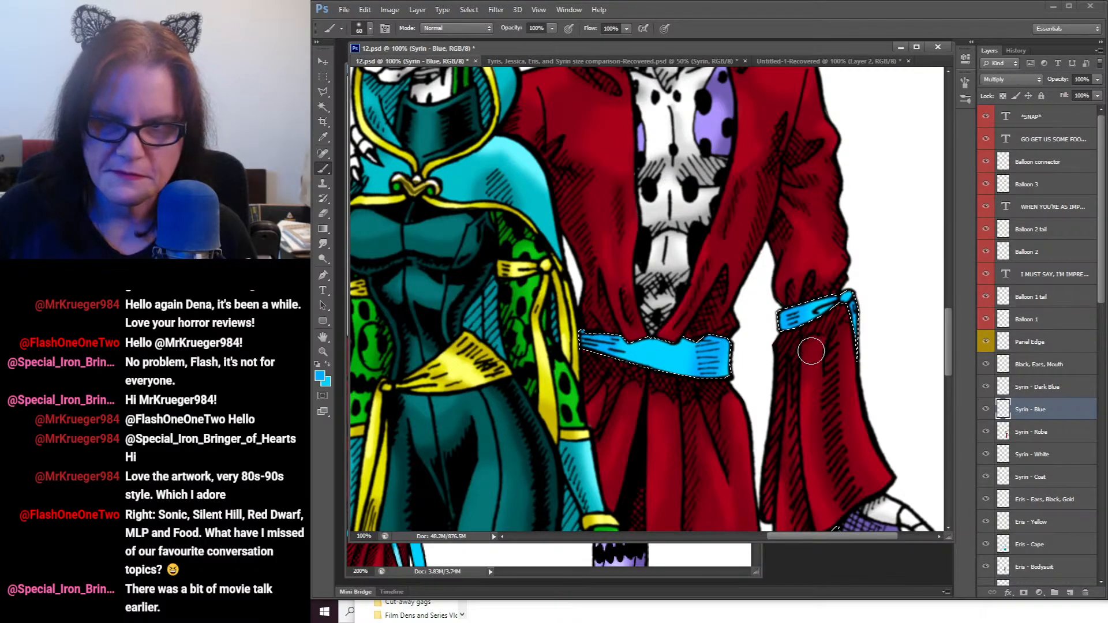
mouse_move(809, 349)
mouse_down()
mouse_move(752, 165)
mouse_move(771, 127)
mouse_up()
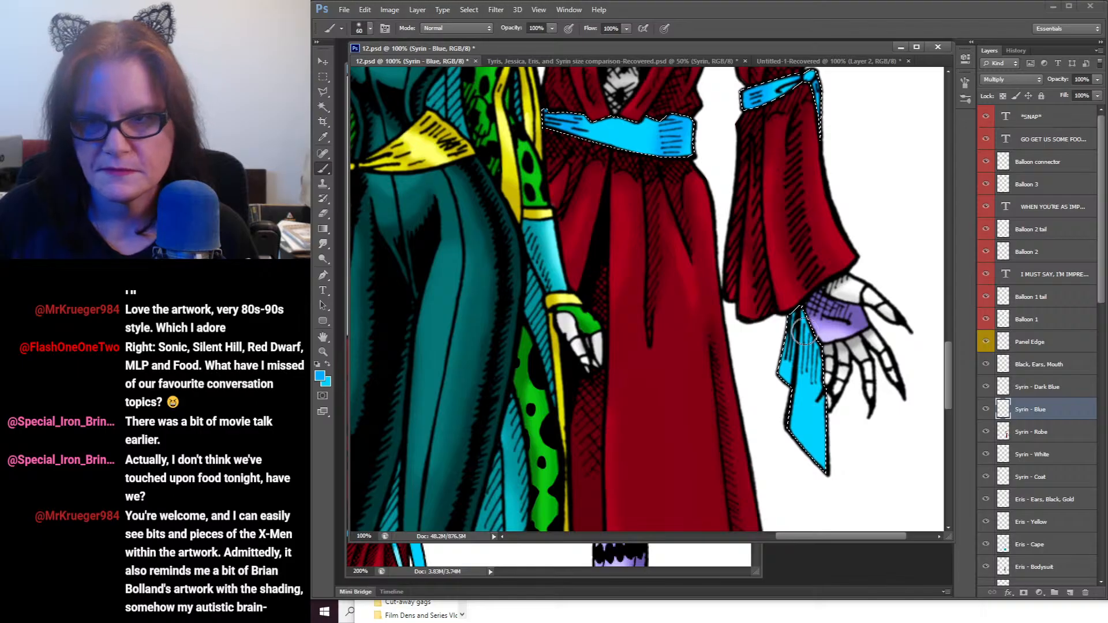
mouse_move(800, 319)
mouse_down()
mouse_move(778, 382)
mouse_move(800, 335)
mouse_move(815, 344)
mouse_move(800, 370)
mouse_move(817, 378)
mouse_move(828, 363)
mouse_move(813, 339)
mouse_move(831, 364)
mouse_move(786, 410)
mouse_move(796, 209)
mouse_move(784, 222)
mouse_move(788, 314)
mouse_move(782, 232)
mouse_move(816, 302)
mouse_move(816, 230)
mouse_move(837, 325)
mouse_move(817, 249)
mouse_move(821, 304)
mouse_move(751, 134)
mouse_up()
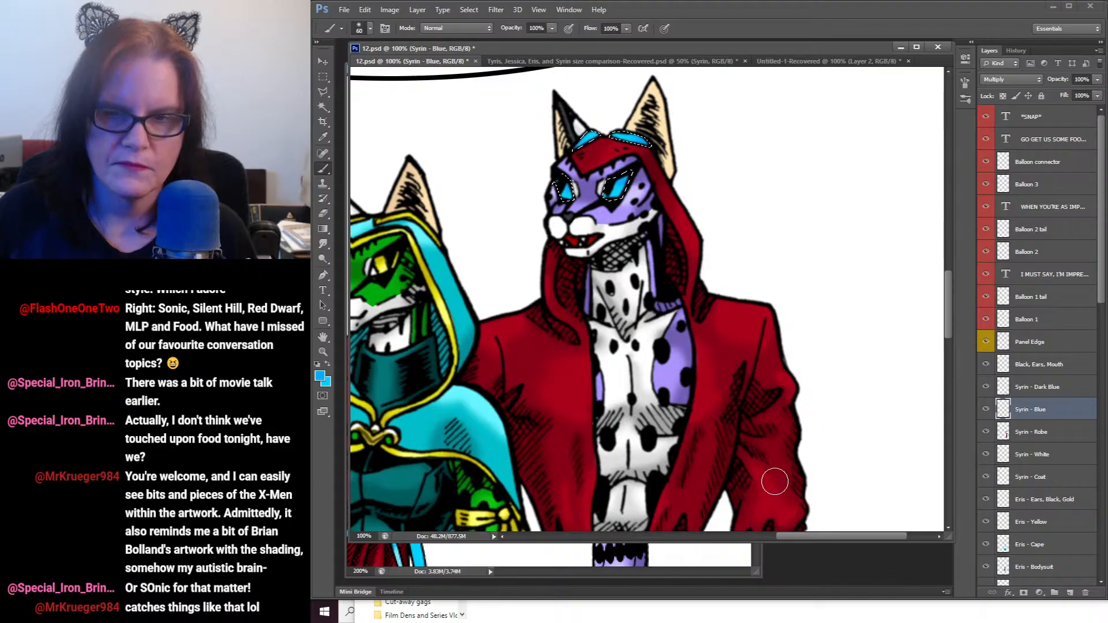
Step: Sample the light cyan swatch from Syrin.jpg's palette as the foreground color and return to 12.psd
click(749, 571)
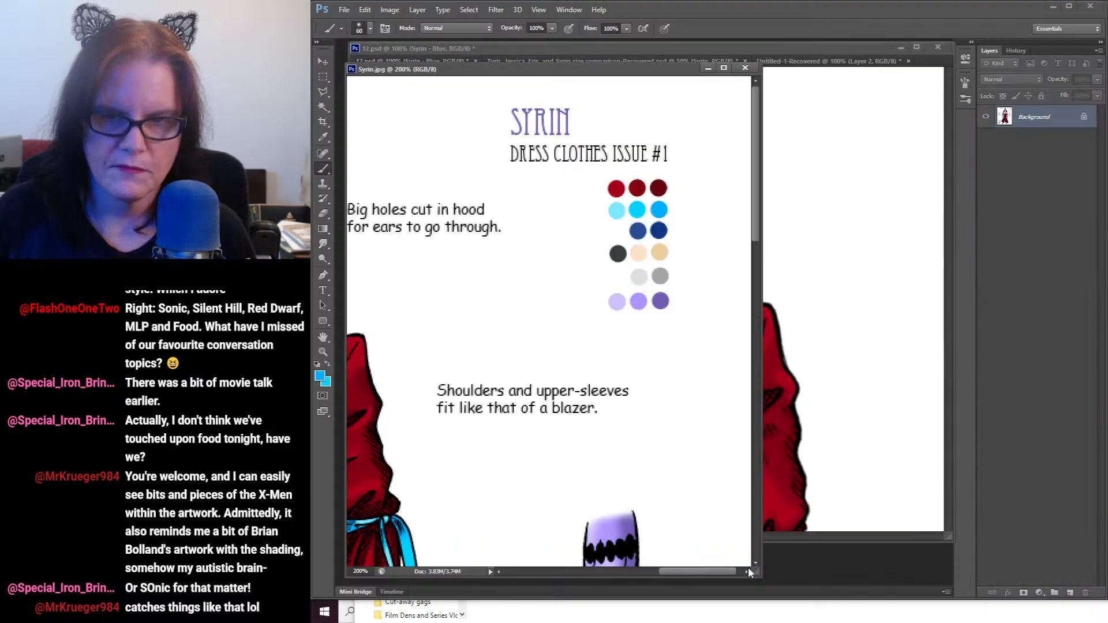
click(323, 137)
click(616, 211)
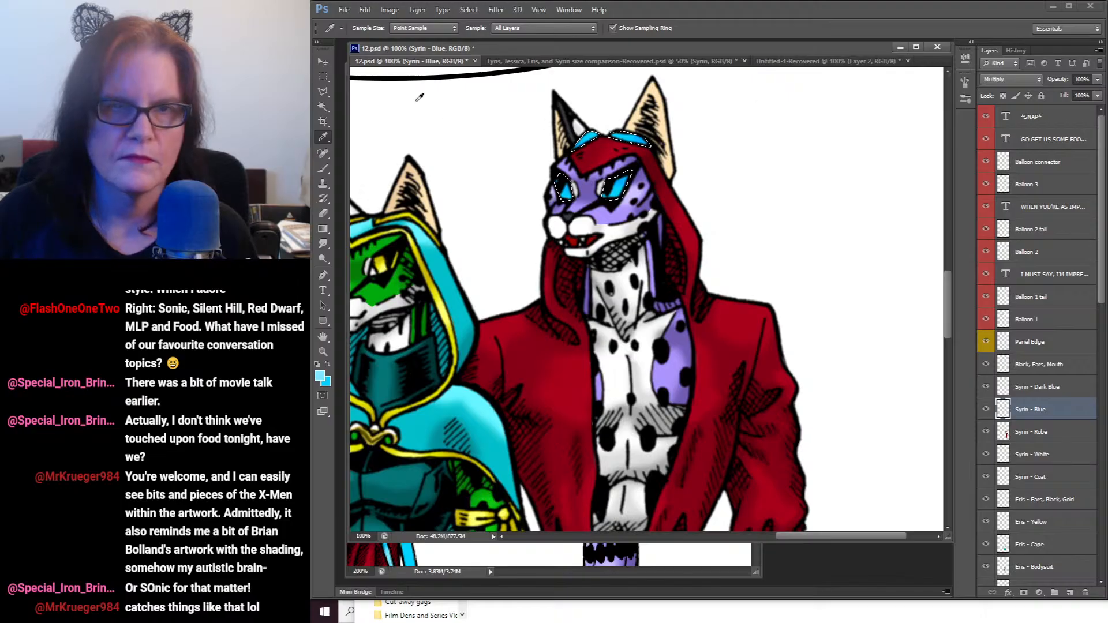
Step: Brush light cyan highlights onto the middle of the waist sash, the sleeve ribbon and its hanging end
click(325, 170)
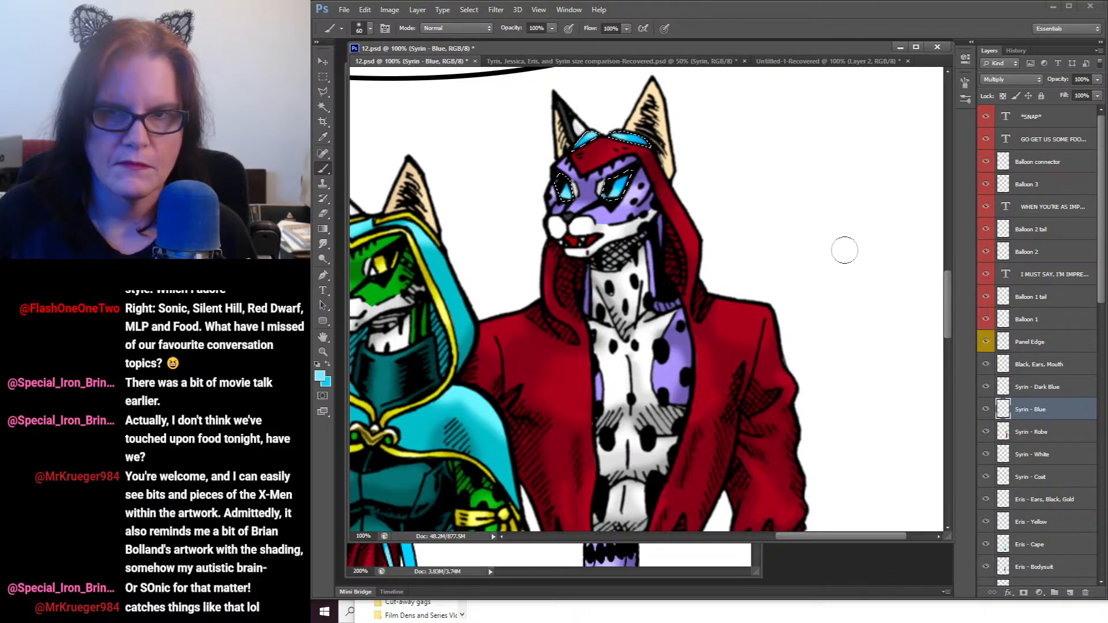
scroll(788, 280, down, 10)
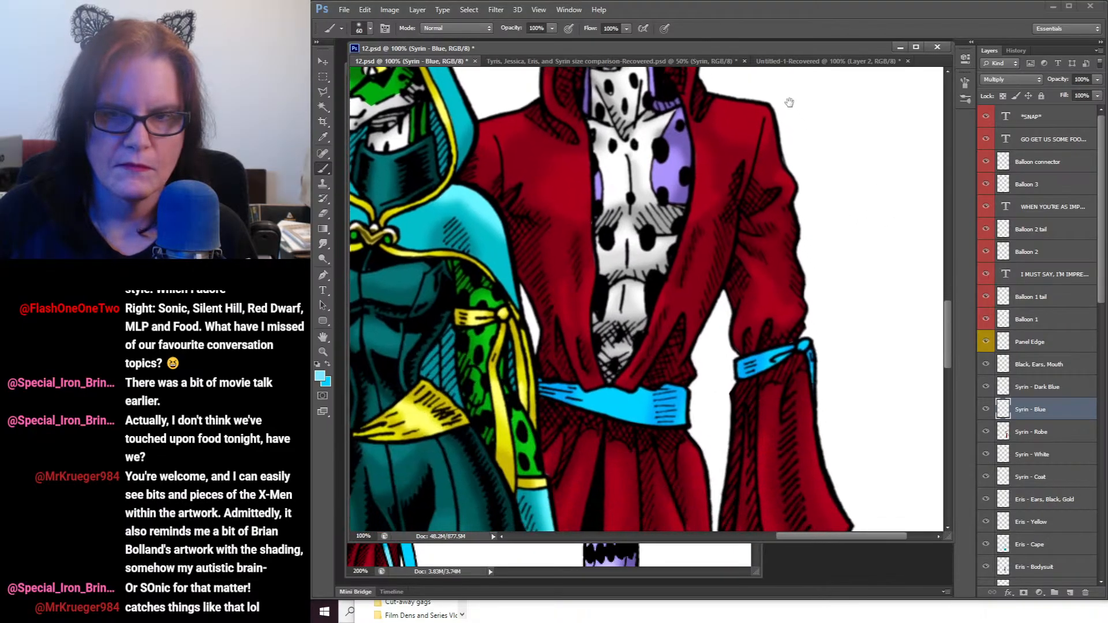
mouse_move(617, 352)
mouse_down()
mouse_move(596, 339)
mouse_move(585, 372)
mouse_move(571, 360)
mouse_move(618, 380)
mouse_up()
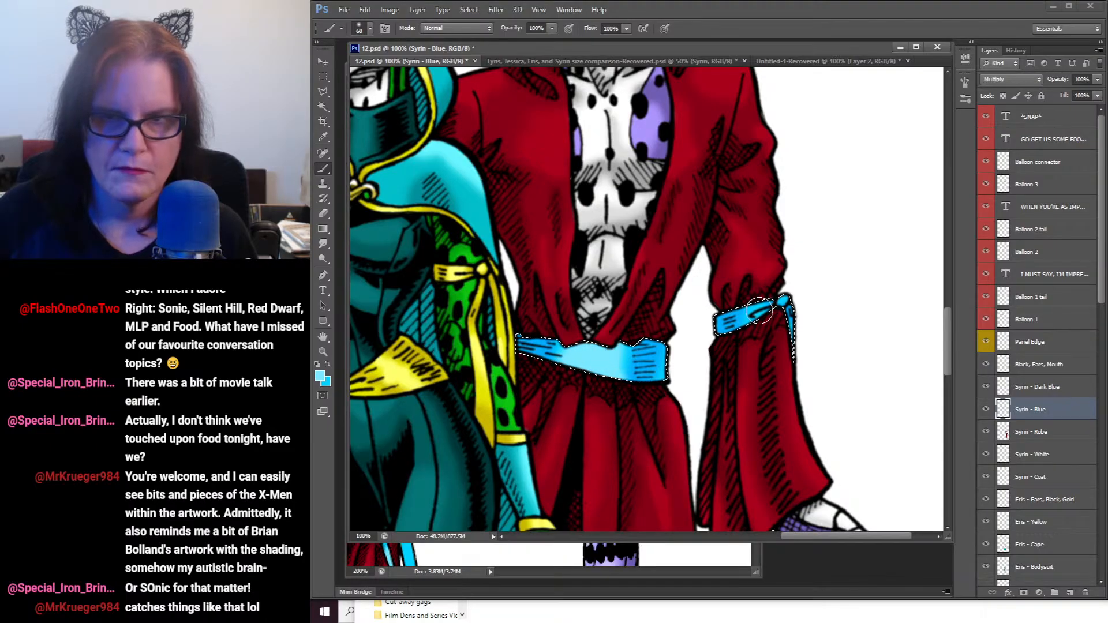
mouse_move(746, 307)
mouse_down()
mouse_move(757, 306)
mouse_move(746, 306)
mouse_up()
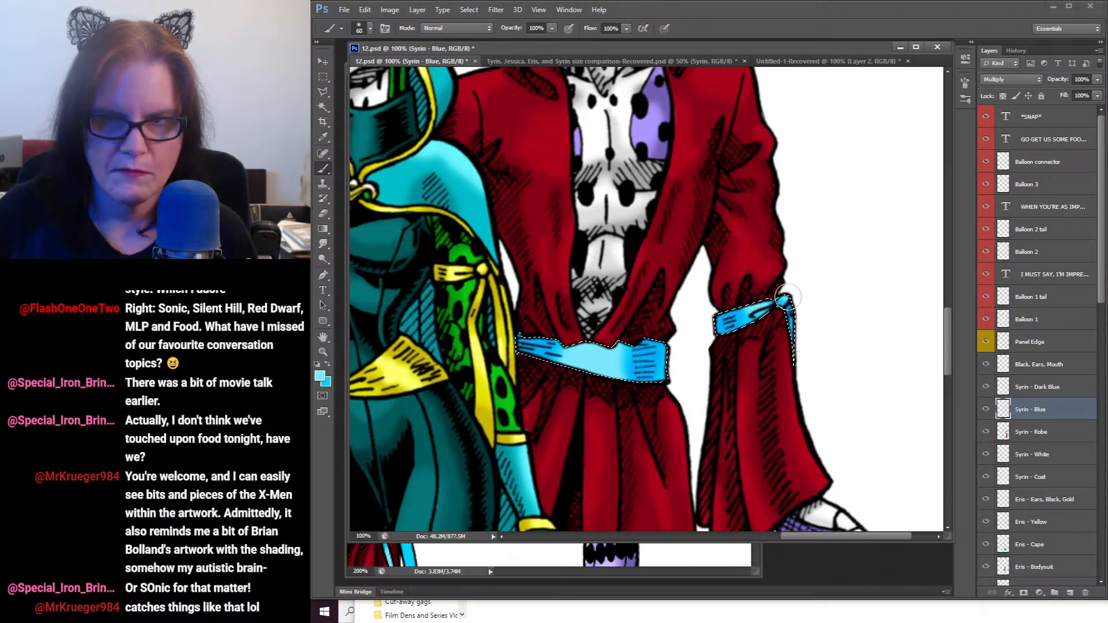
drag(834, 341, 829, 122)
drag(791, 448, 785, 446)
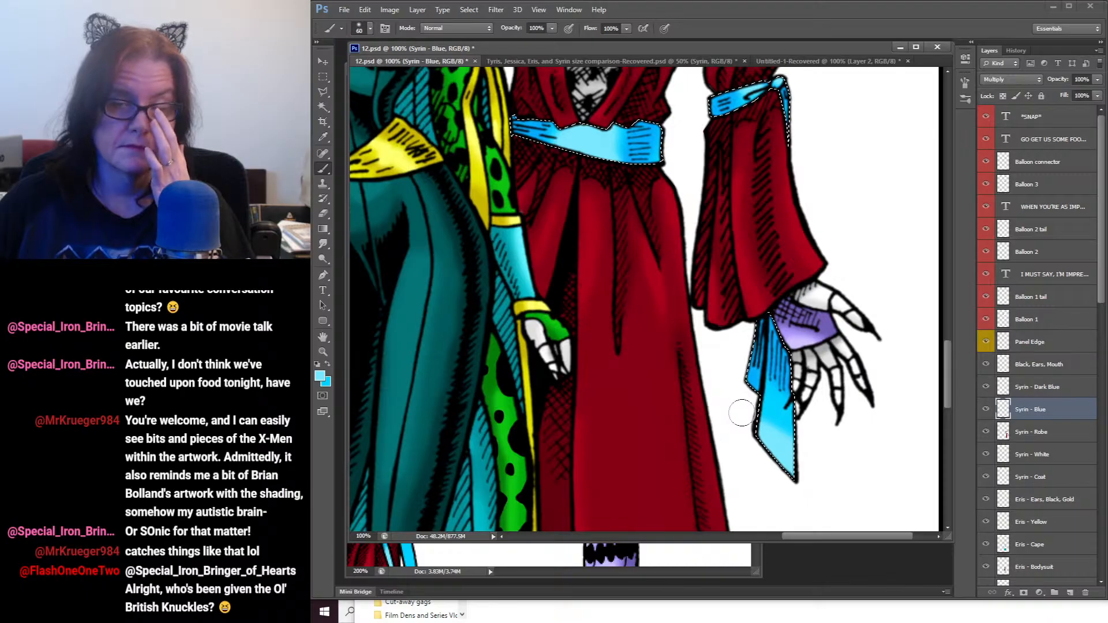
Step: Make the Syrin - Dark Blue layer active, clear the blue selection, and bring Syrin's boots into view
click(1039, 395)
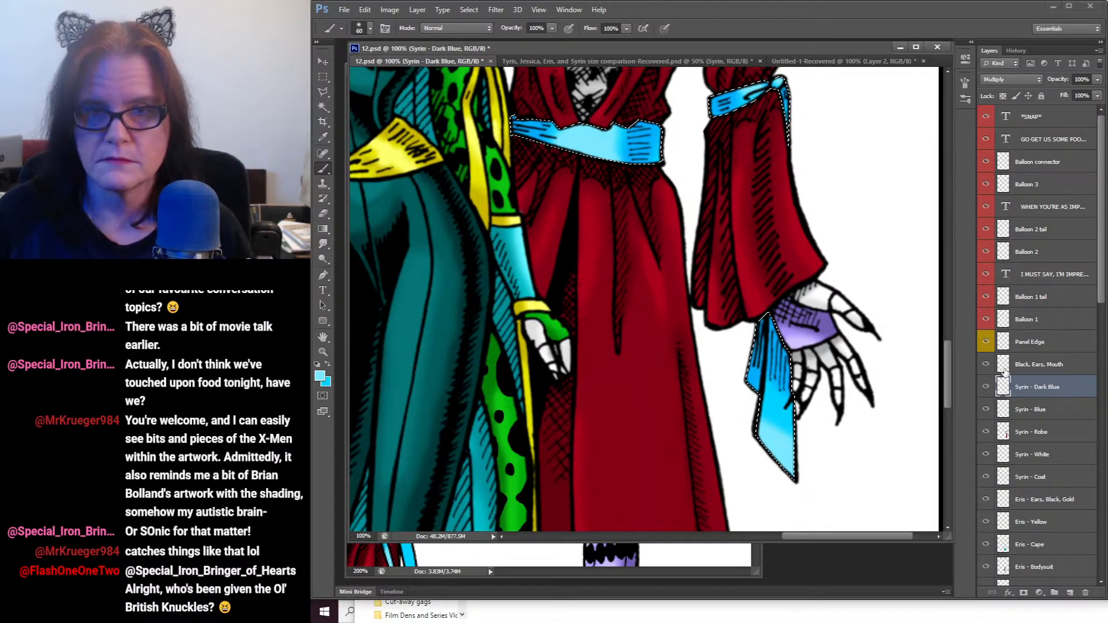
key(ctrl+d)
mouse_move(777, 254)
mouse_down()
mouse_move(744, 364)
mouse_move(736, 497)
mouse_move(770, 176)
mouse_move(746, 118)
mouse_up()
mouse_move(726, 357)
mouse_down()
mouse_move(725, 327)
mouse_move(797, 98)
mouse_up()
drag(734, 328, 730, 107)
drag(749, 231, 811, 222)
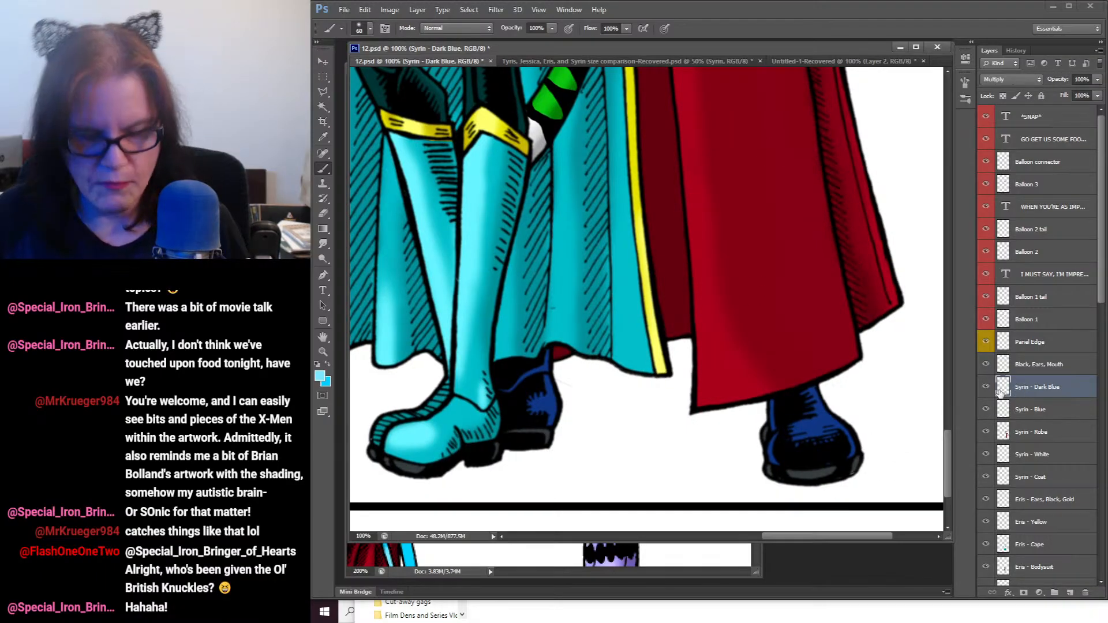
Step: Check the arm wrap colors in Syrin.jpg, then sample the darkest blue swatch and swap it to the background color
click(725, 570)
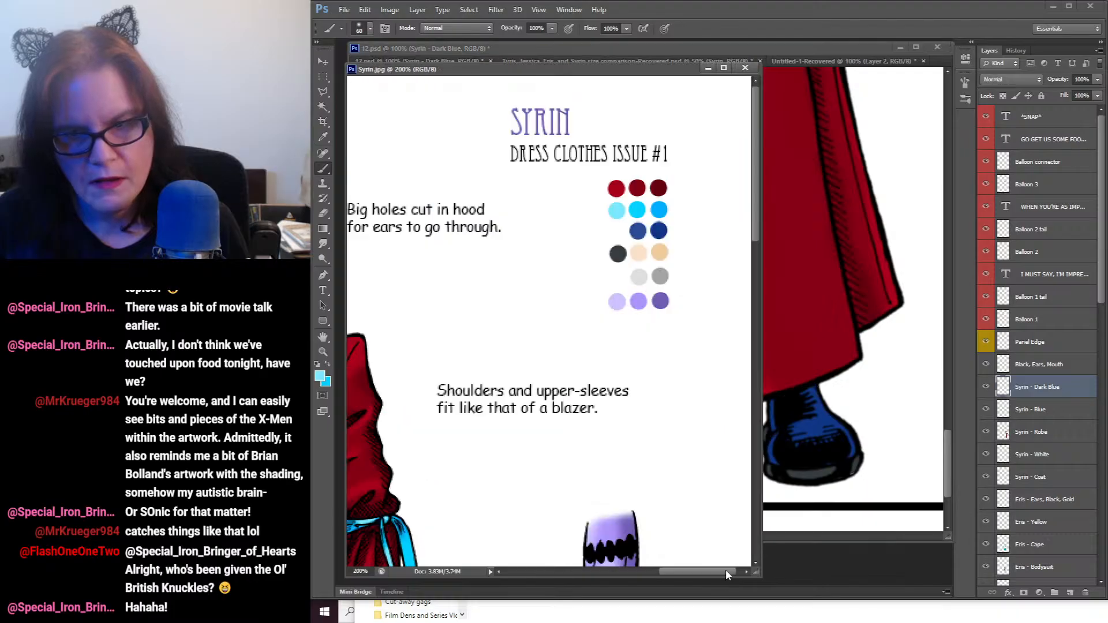
drag(545, 467, 652, 193)
drag(526, 395, 468, 323)
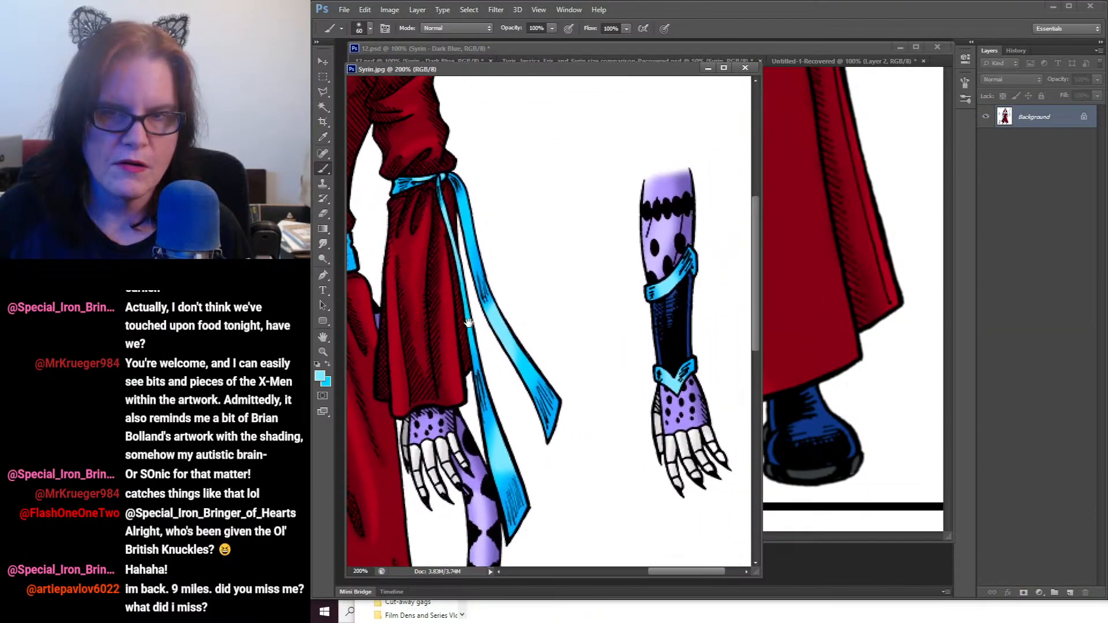
drag(641, 219, 617, 238)
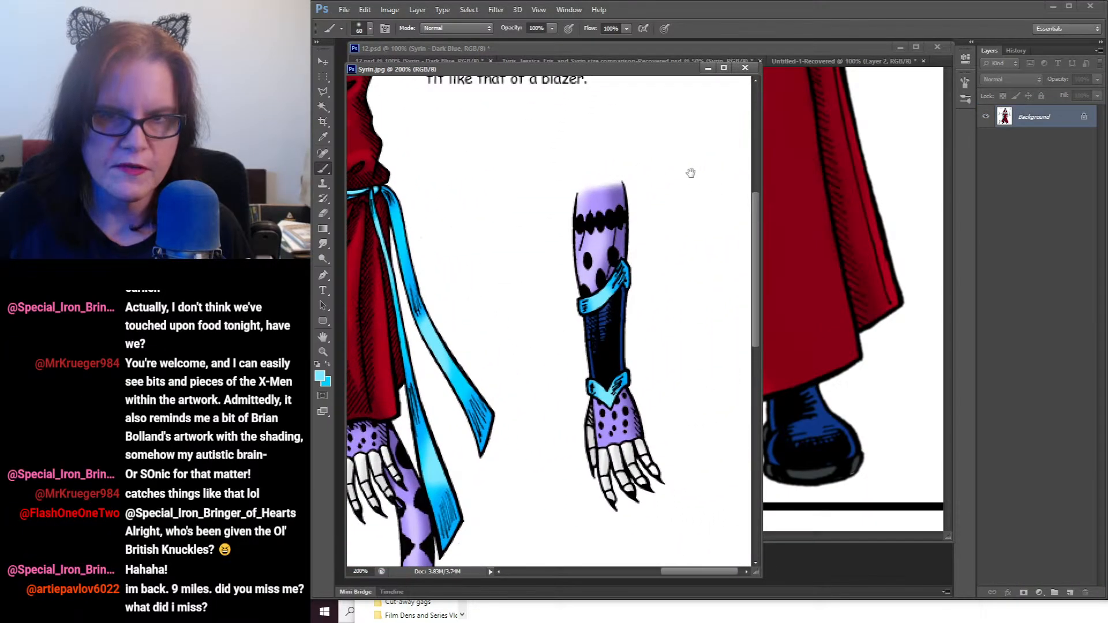
drag(691, 174, 589, 299)
drag(621, 252, 614, 272)
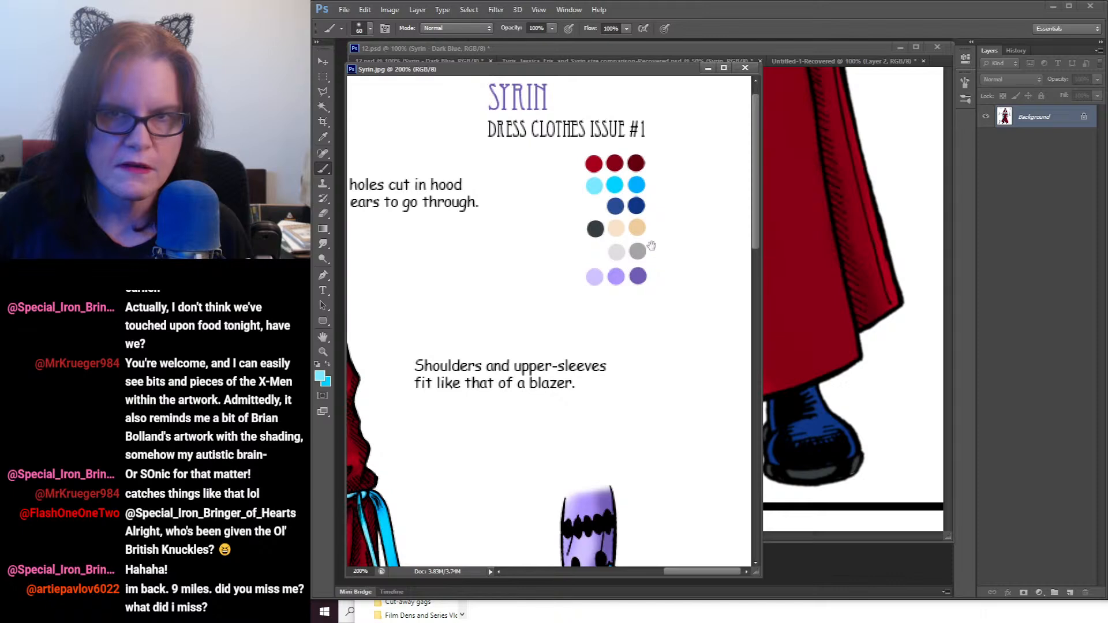
click(324, 138)
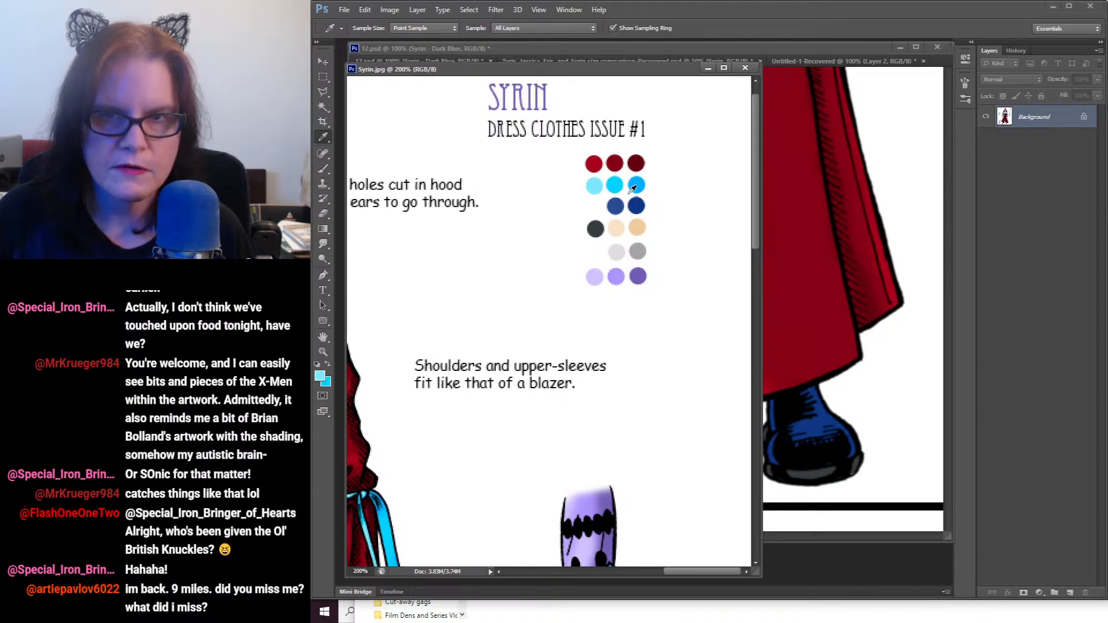
click(641, 204)
click(329, 363)
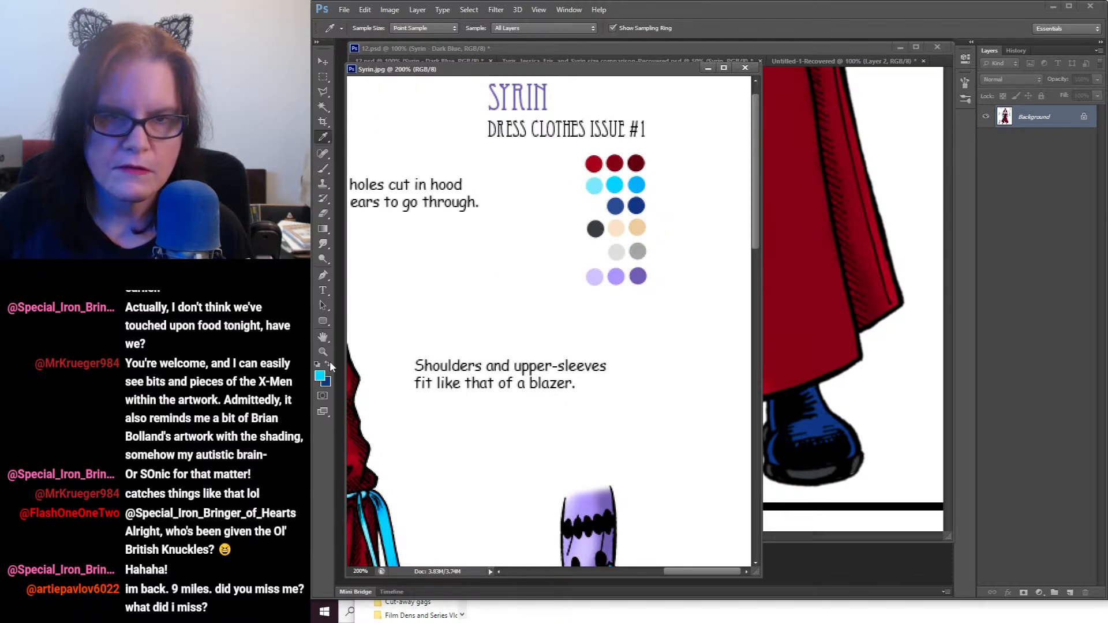
Step: Sample the lighter of the two dark blue swatches in Syrin.jpg and brush it onto Syrin's boots in 12.psd
click(615, 205)
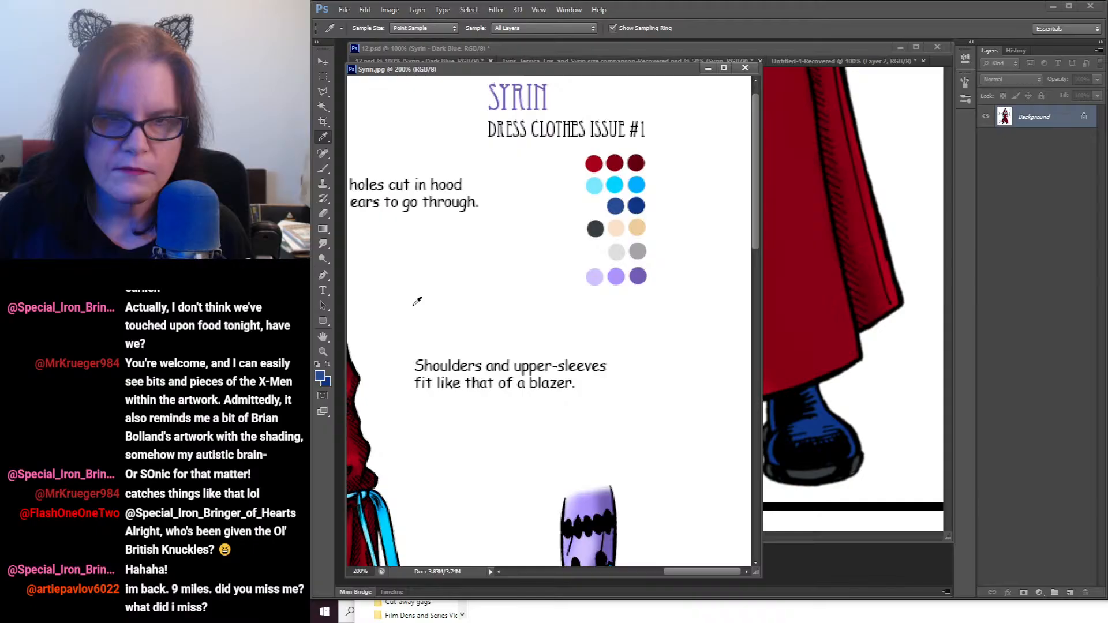
click(328, 365)
click(829, 47)
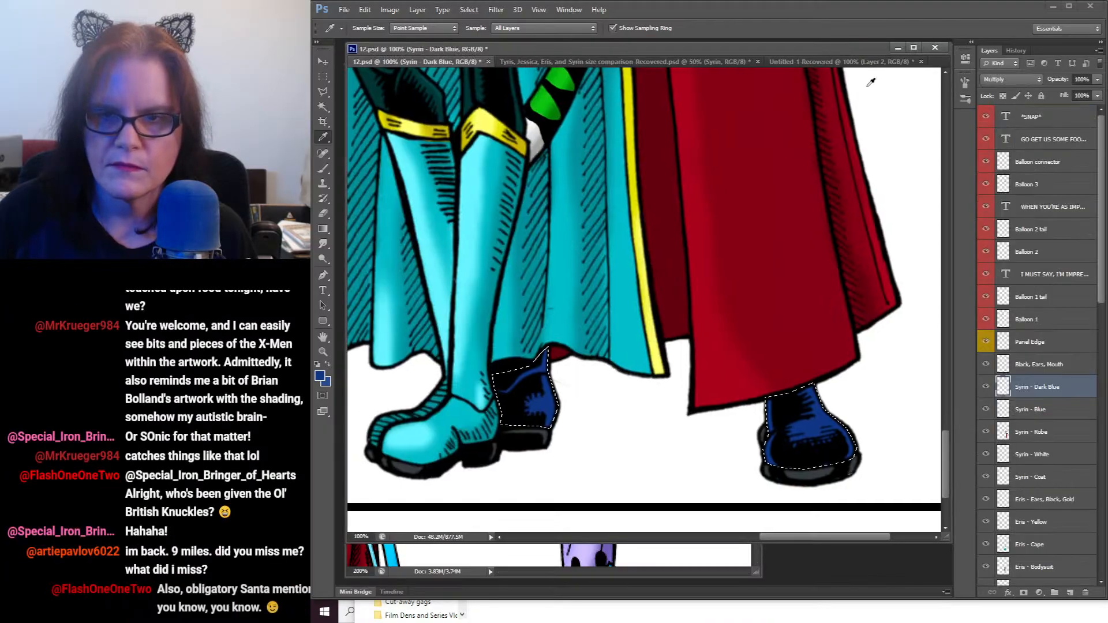
click(323, 169)
drag(543, 369, 500, 391)
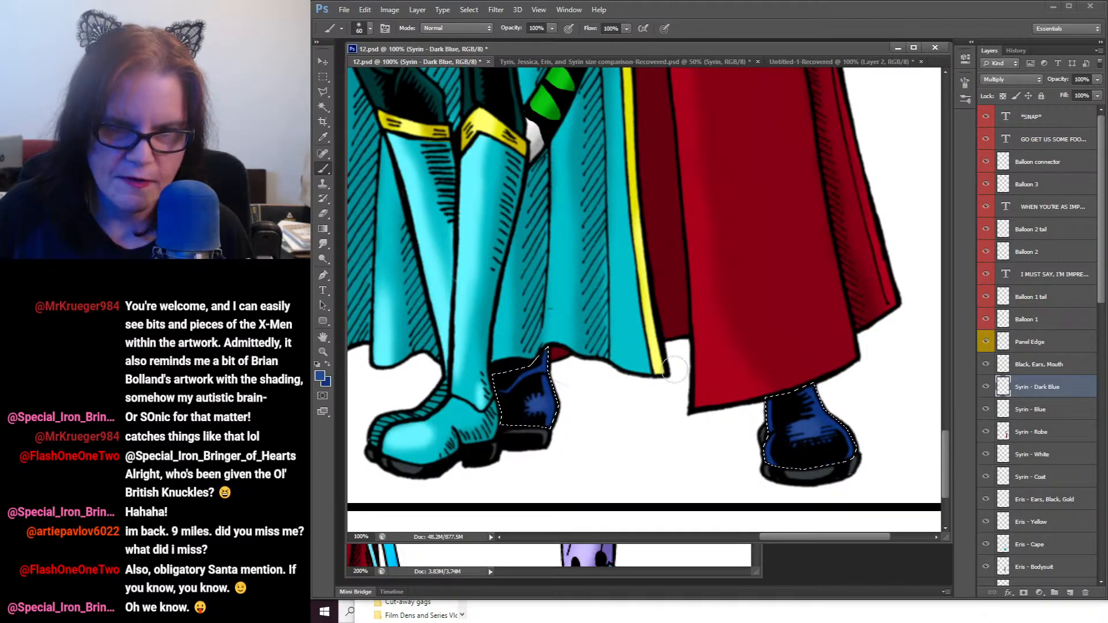
Step: Check Syrin's head, ears and color palette in Syrin.jpg, and return to 12.psd
click(636, 575)
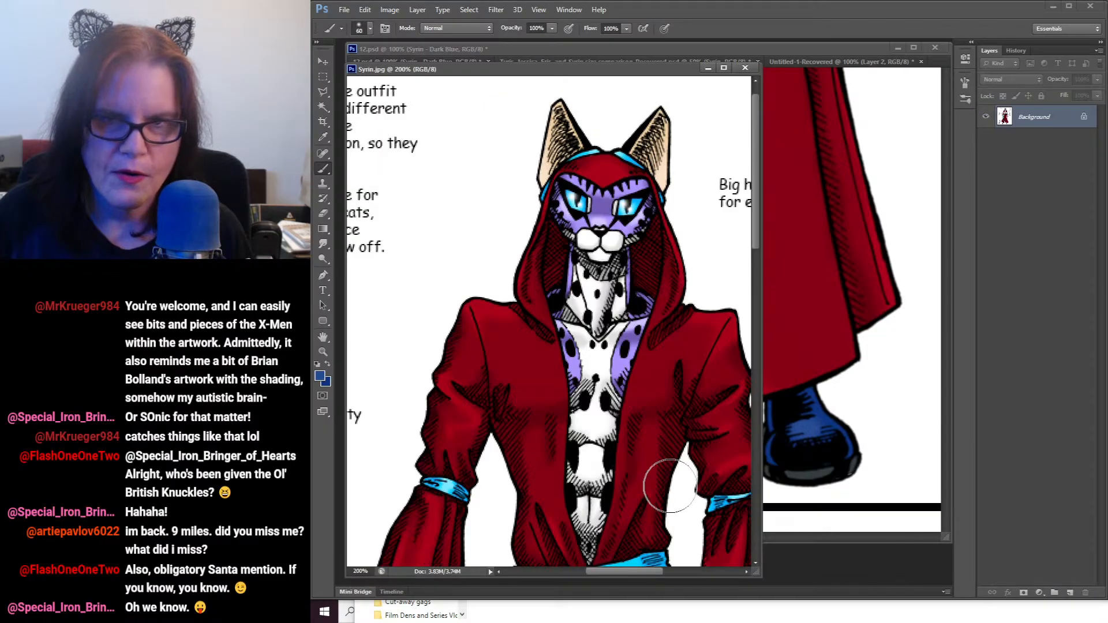
drag(667, 483, 441, 381)
drag(634, 343, 539, 349)
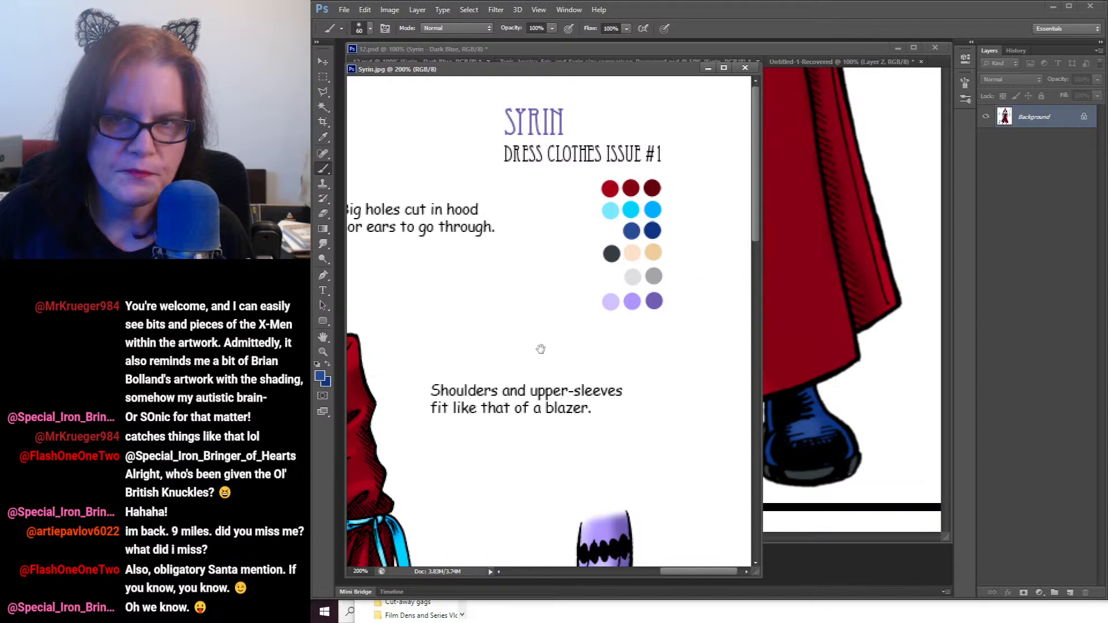
click(839, 51)
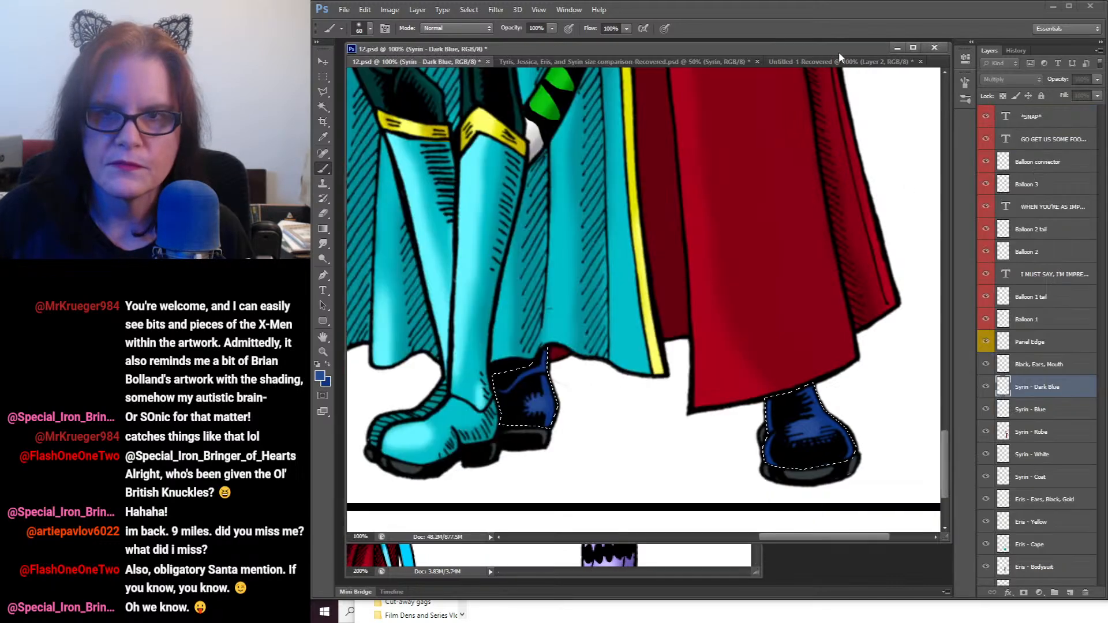
Step: Make the Black, Ears, Mouth layer active and load its painted areas around Syrin's head as a selection
drag(856, 217, 811, 312)
drag(849, 196, 822, 294)
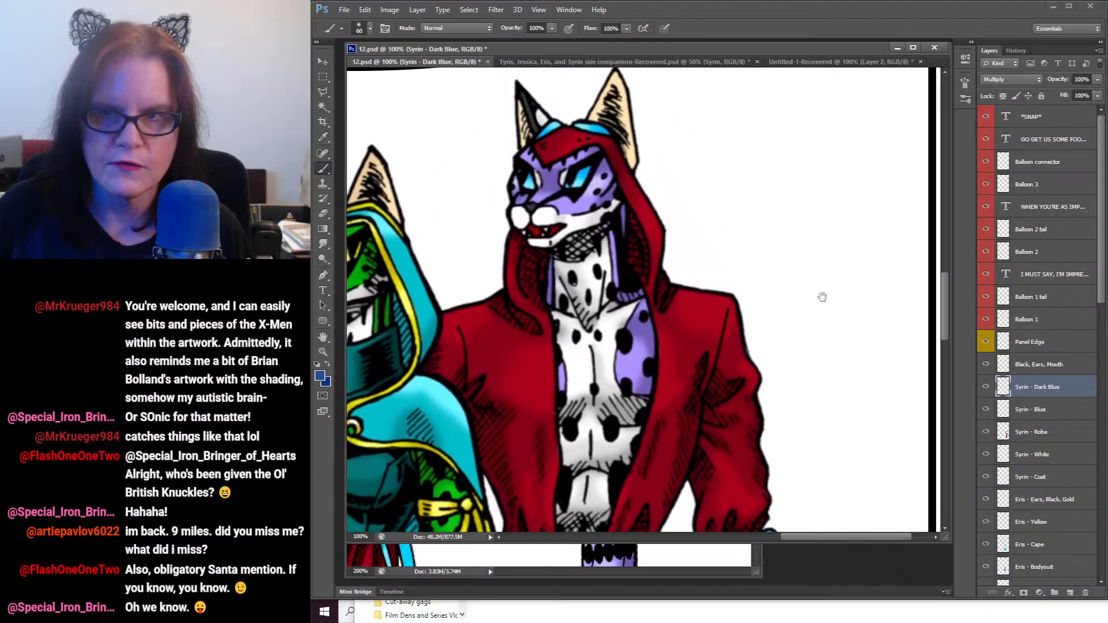
click(1024, 368)
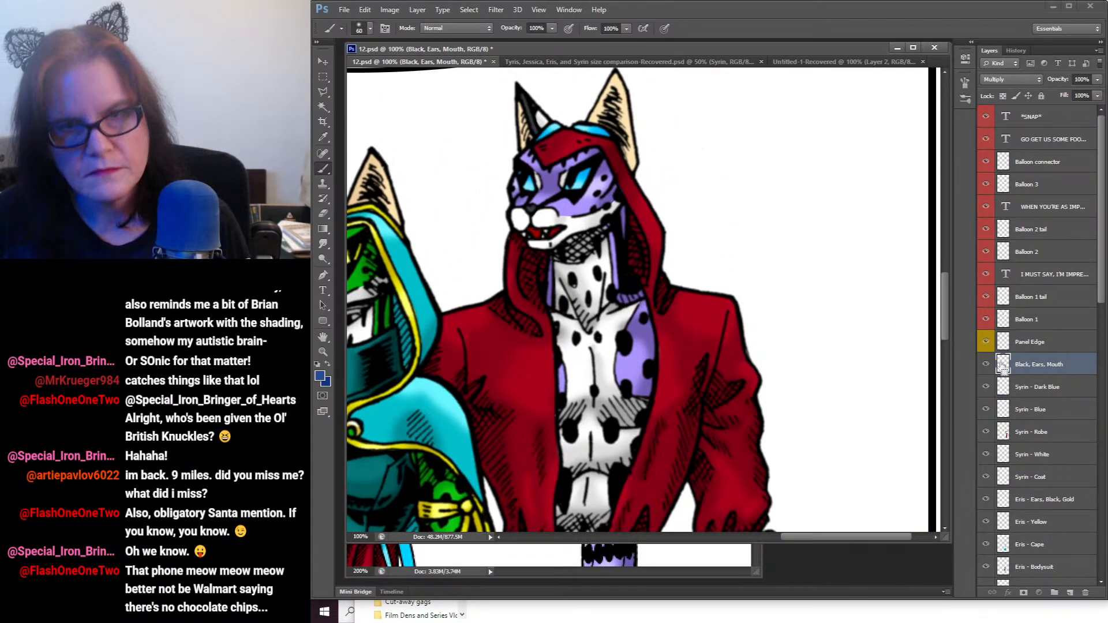
ctrl+click(1002, 365)
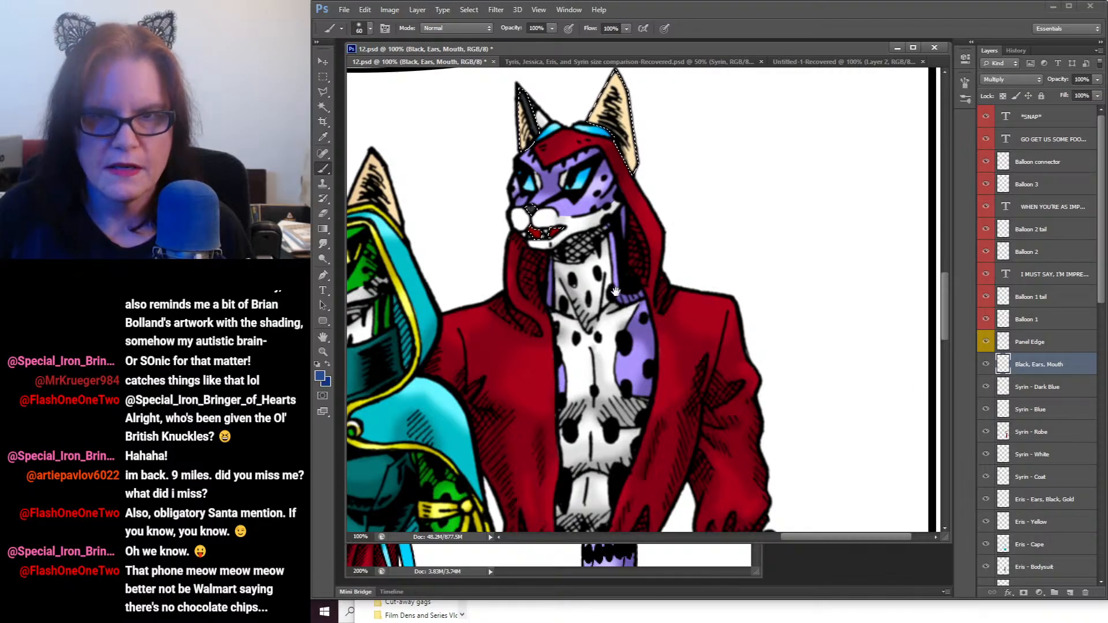
Step: Sample the dark red inside the lion character's open mouth as the foreground color
drag(491, 263, 870, 344)
mouse_move(432, 251)
mouse_down()
mouse_move(798, 290)
mouse_move(856, 361)
mouse_up()
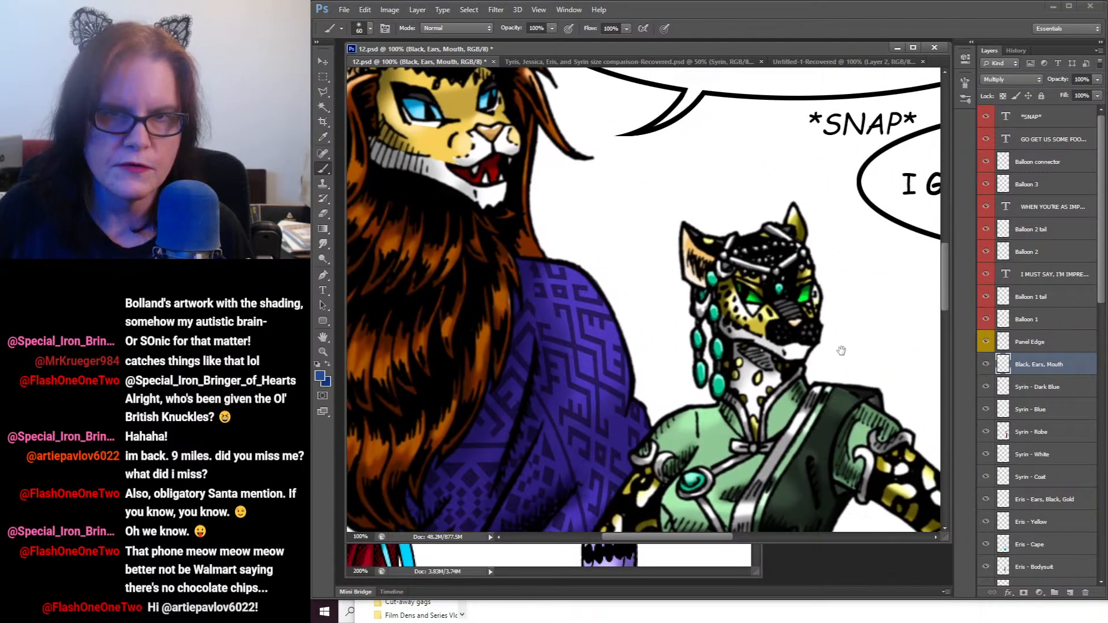
click(323, 138)
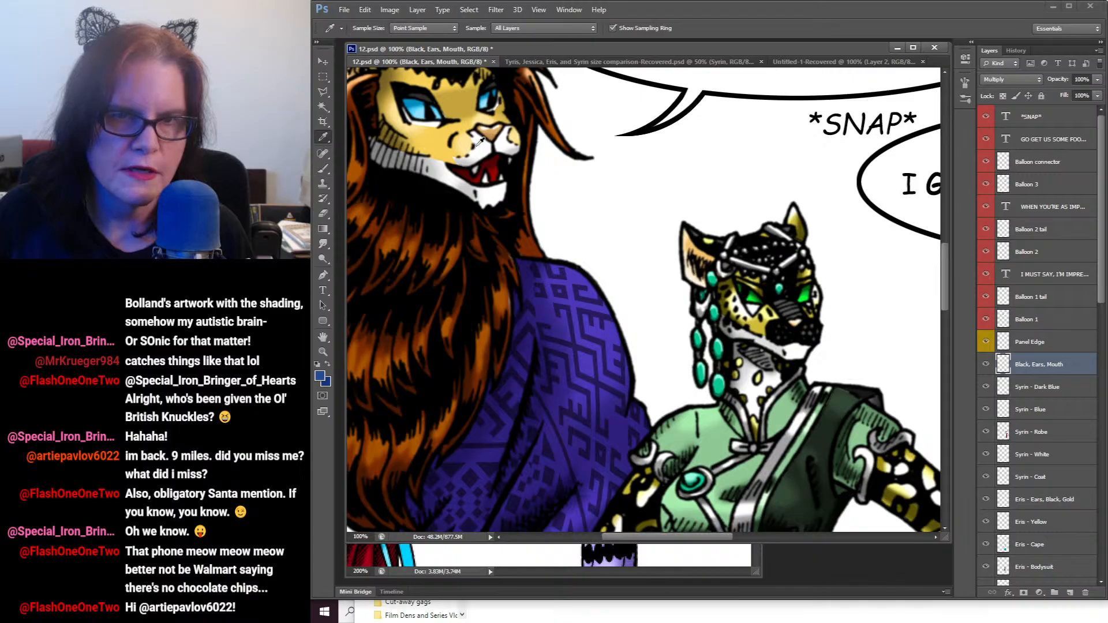
click(463, 168)
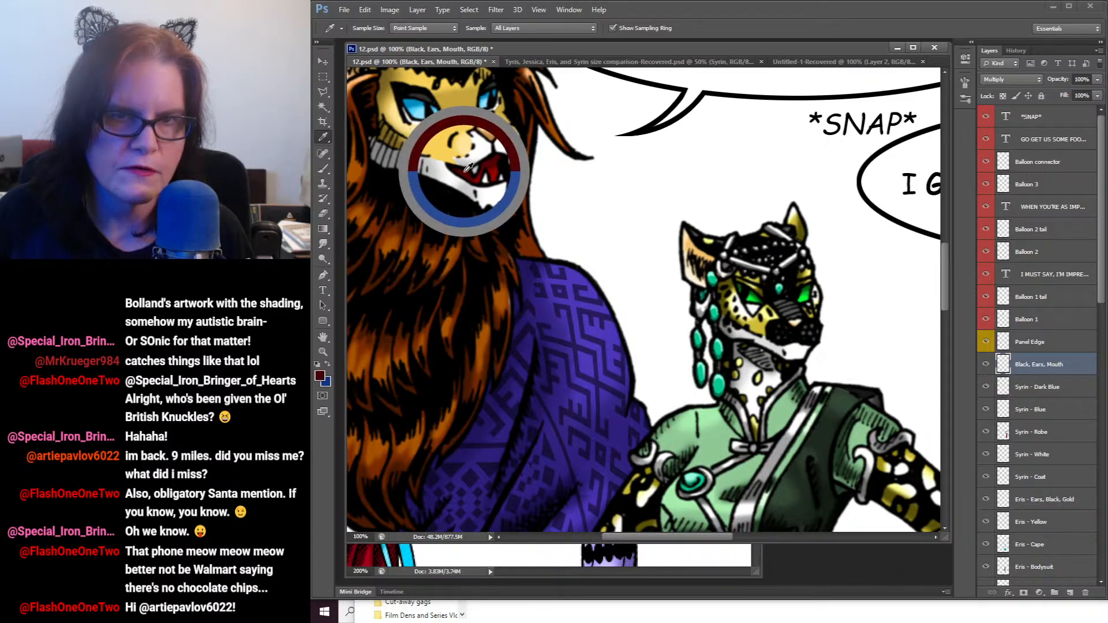
Step: Brush the dark red shading into Syrin's open mouth within the selection
drag(775, 231, 559, 227)
drag(690, 225, 843, 137)
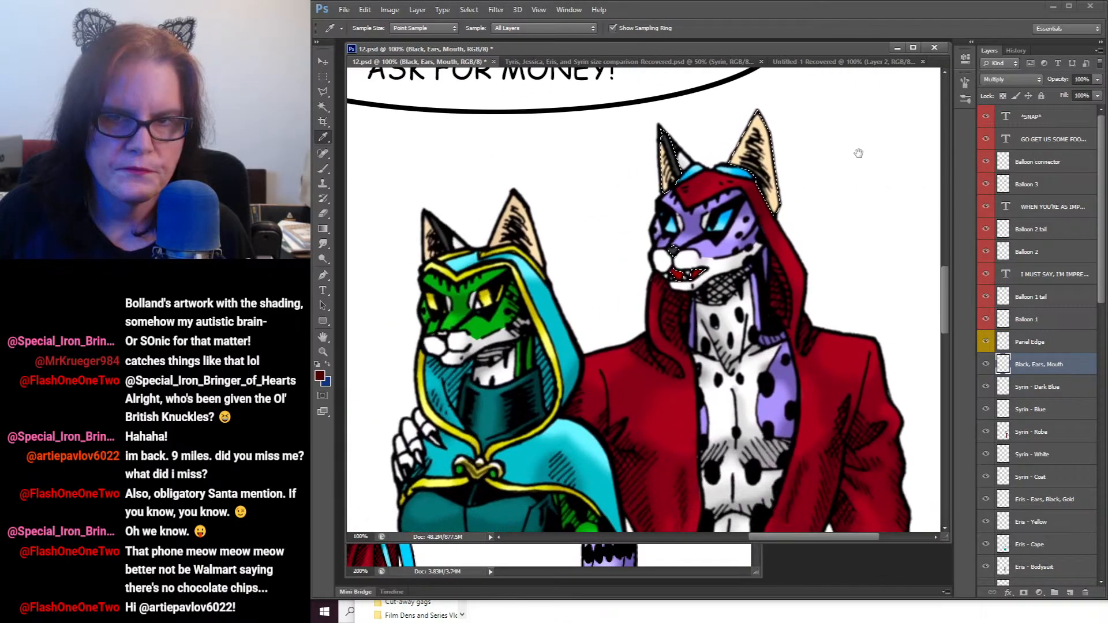
click(323, 169)
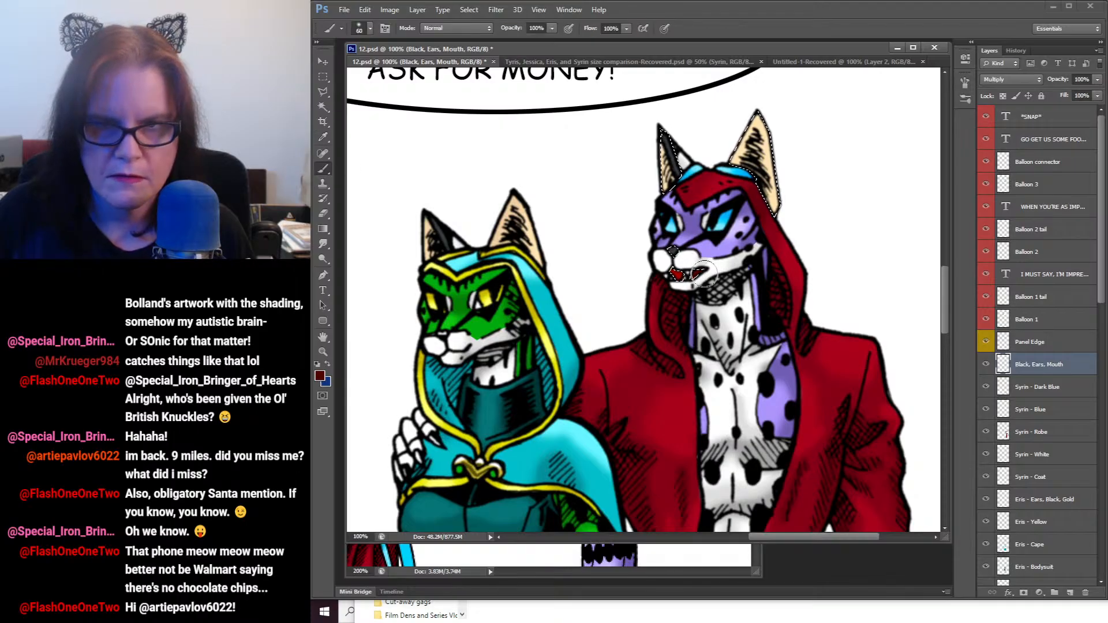
mouse_move(705, 275)
mouse_down()
mouse_move(669, 267)
mouse_move(682, 267)
mouse_up()
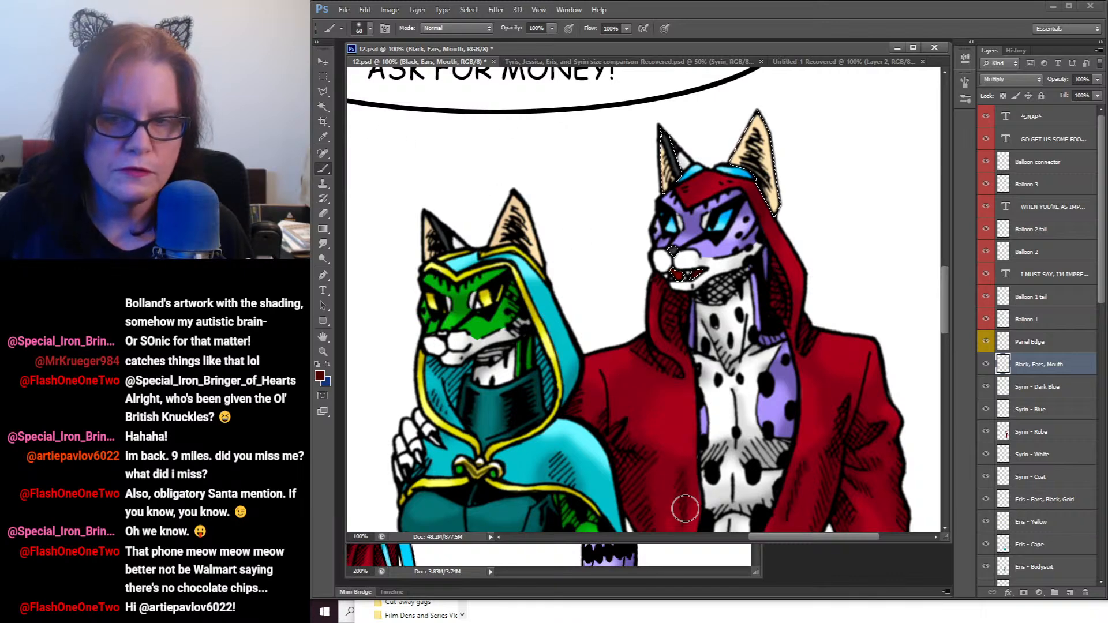
Step: Sample the darker and lighter tan swatches from Syrin.jpg's palette as foreground and background colors, and return to 12.psd
click(704, 569)
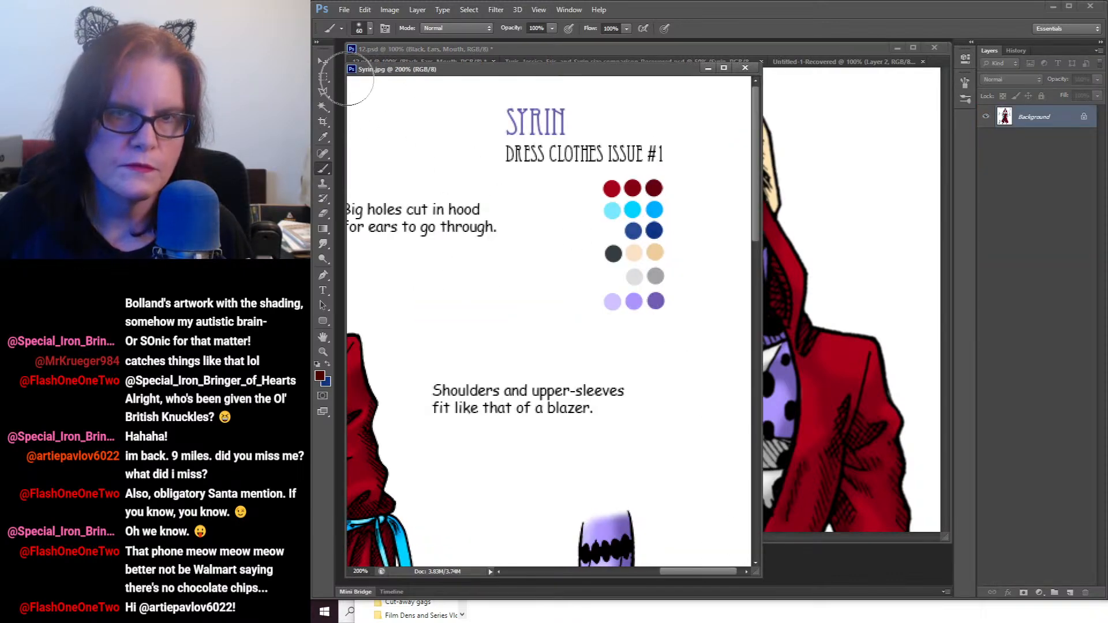
click(322, 106)
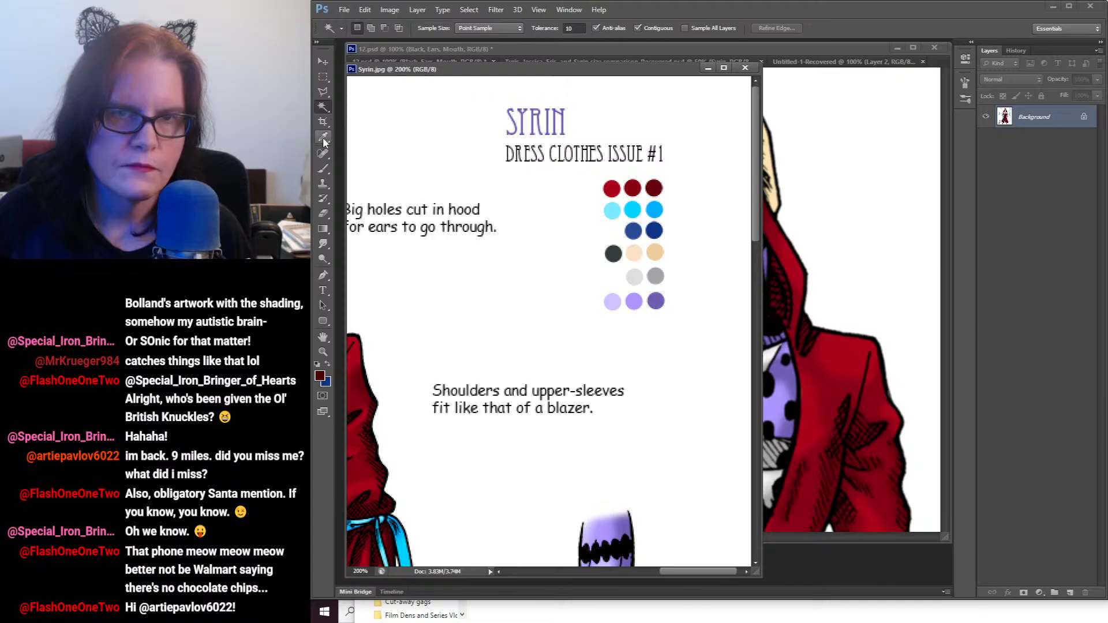
click(323, 139)
click(655, 253)
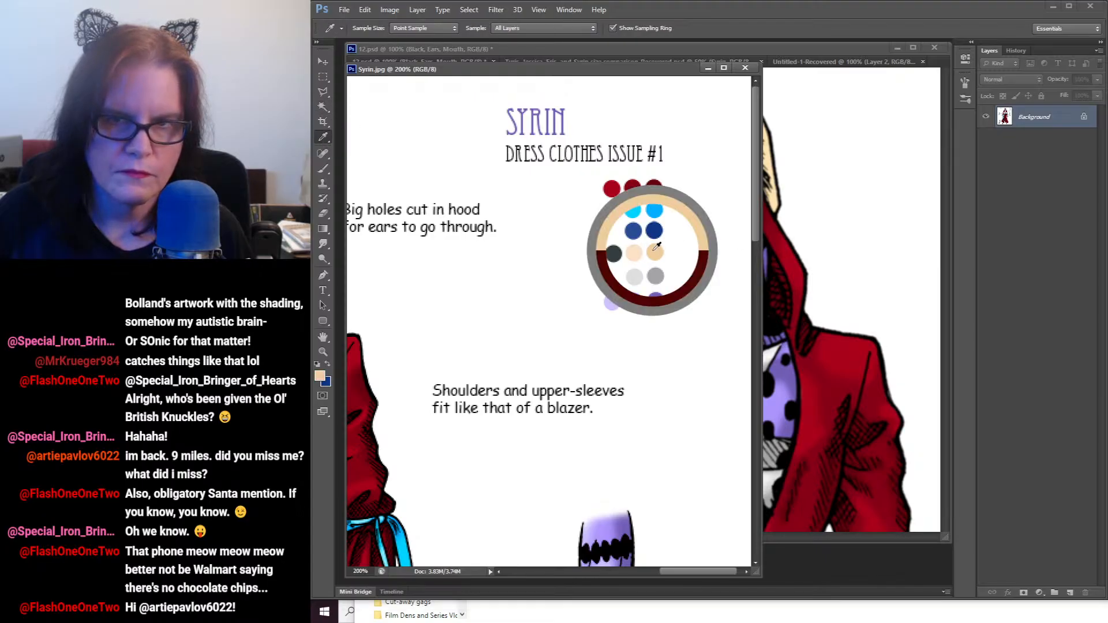
click(327, 365)
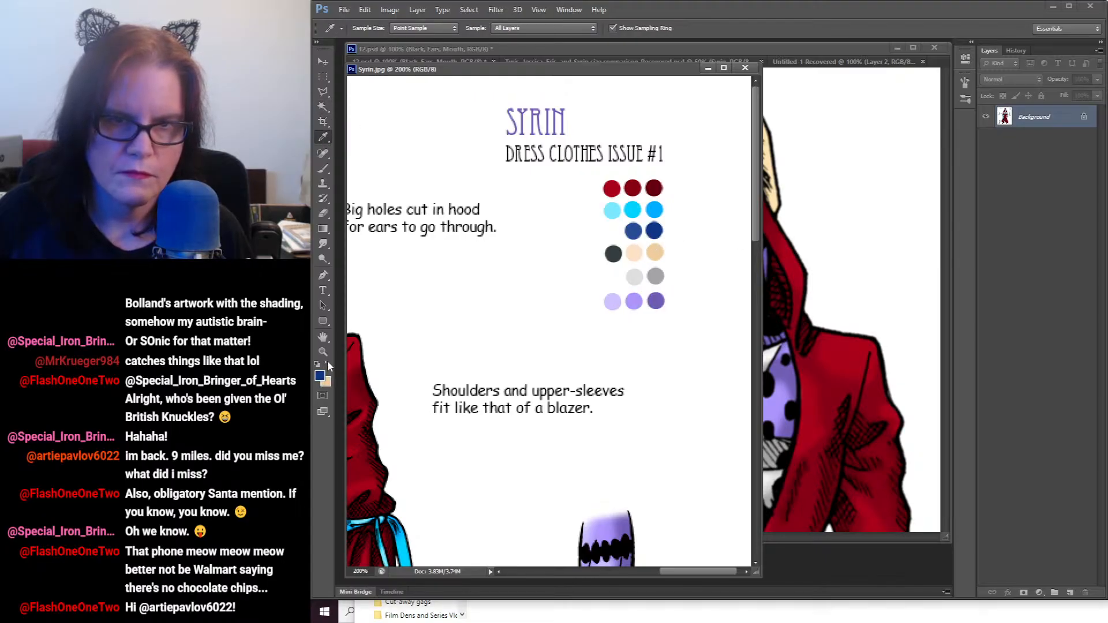
click(634, 253)
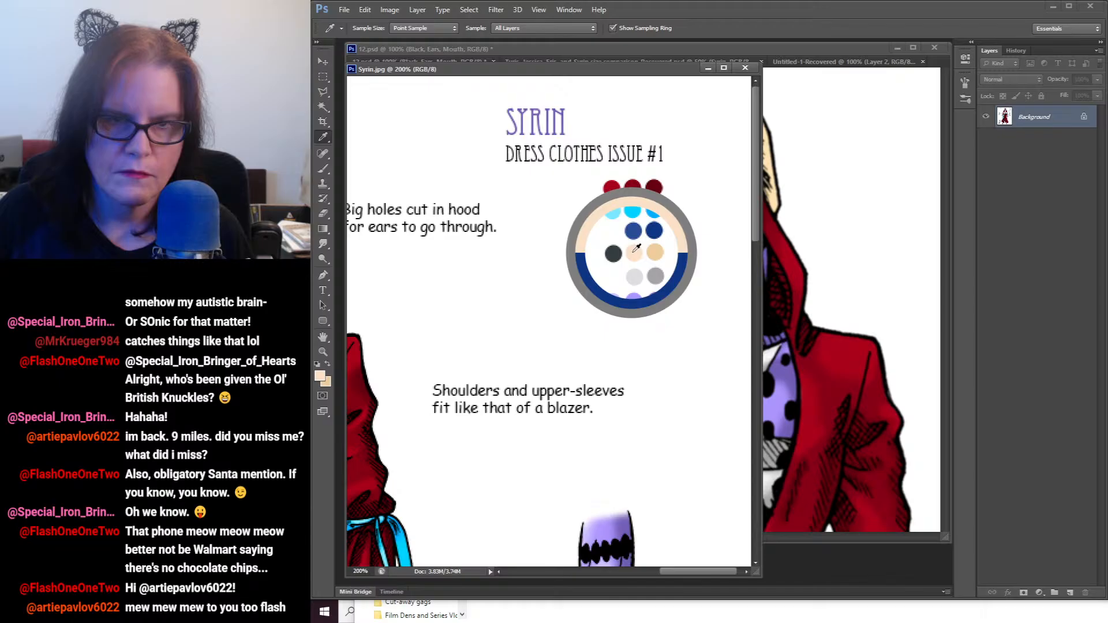
click(845, 48)
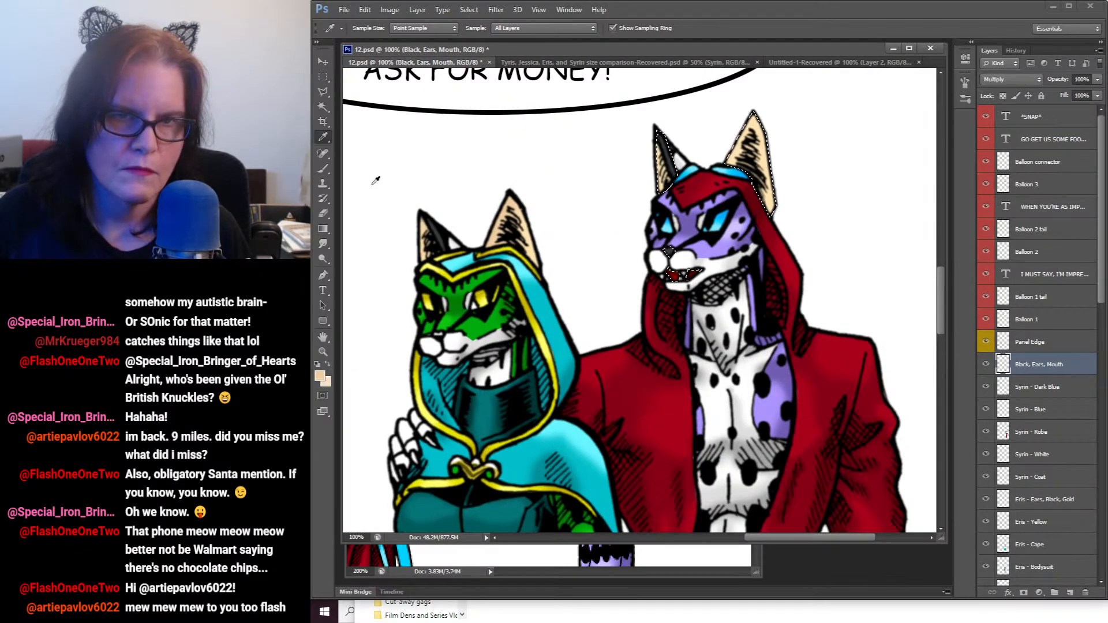
Step: Brush darker tan shading onto Syrin's ears within the selection
click(324, 169)
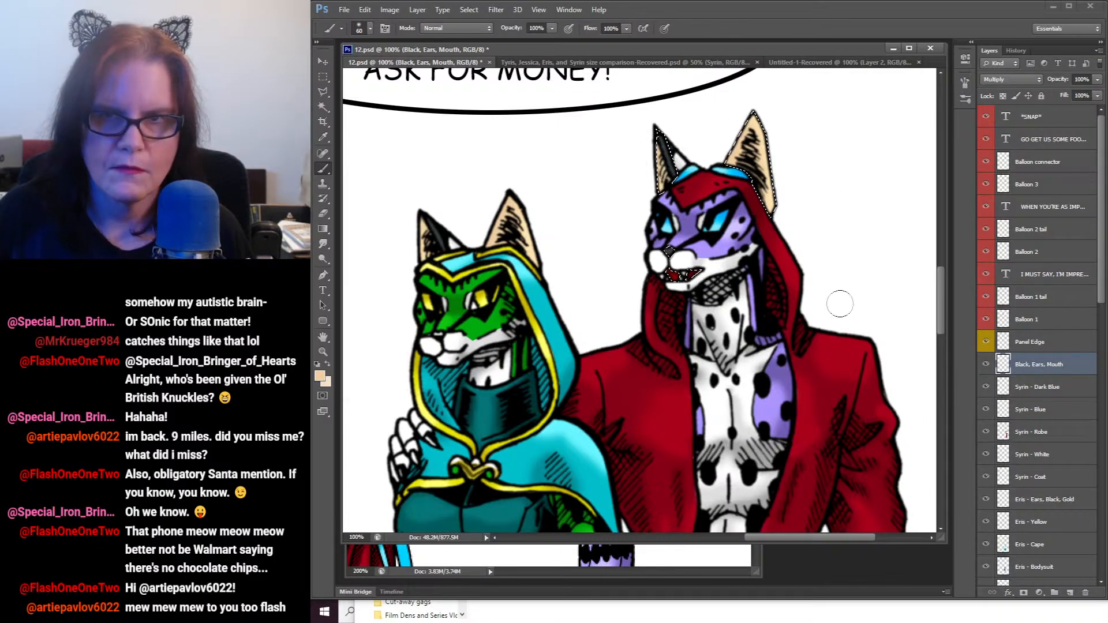
key(ctrl+d)
drag(778, 358, 747, 299)
drag(751, 496, 734, 282)
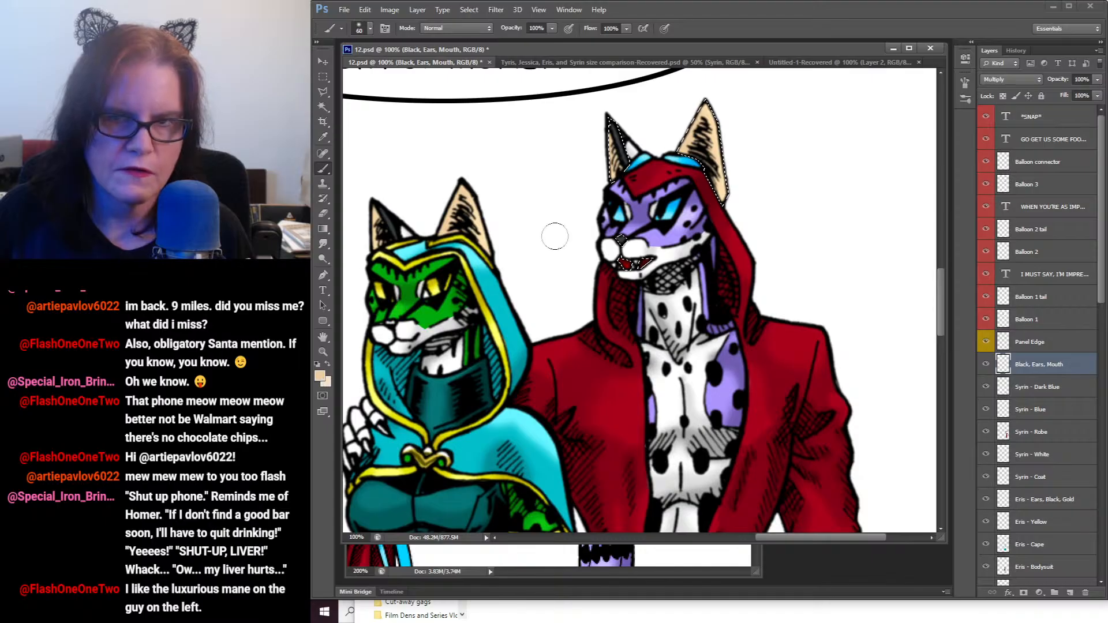
Step: Set the foreground color to white, ffffff
click(321, 378)
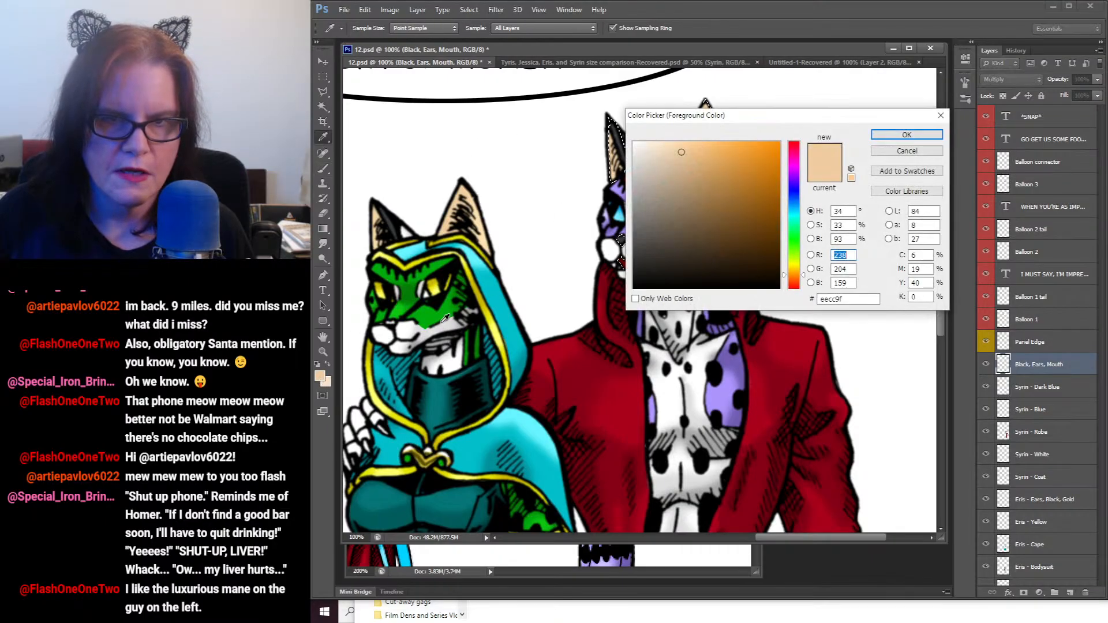
drag(646, 150, 585, 130)
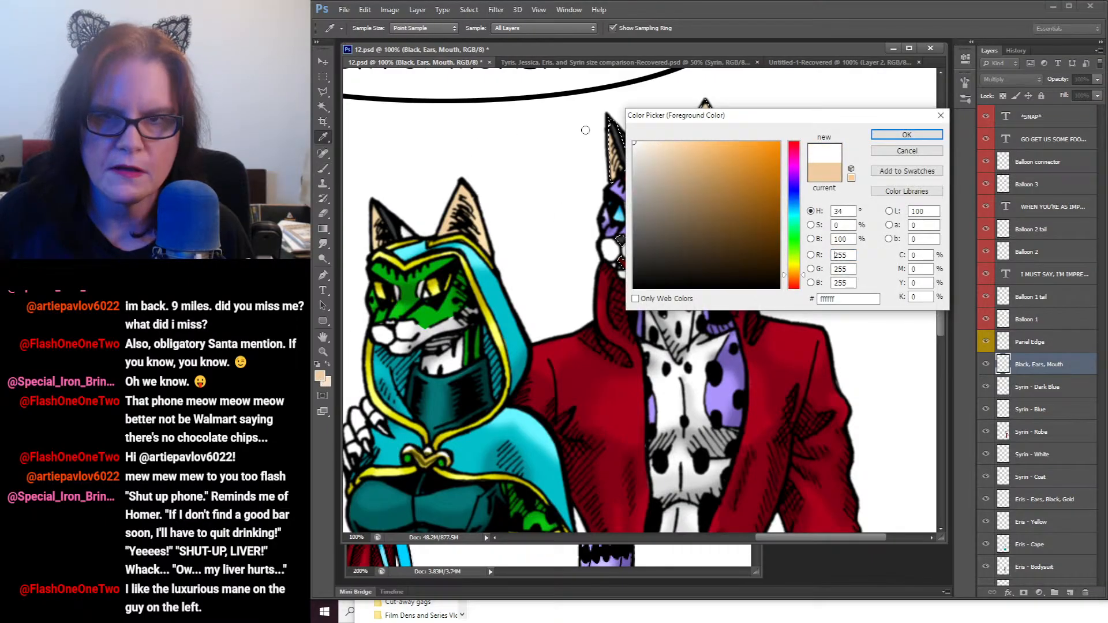
click(903, 135)
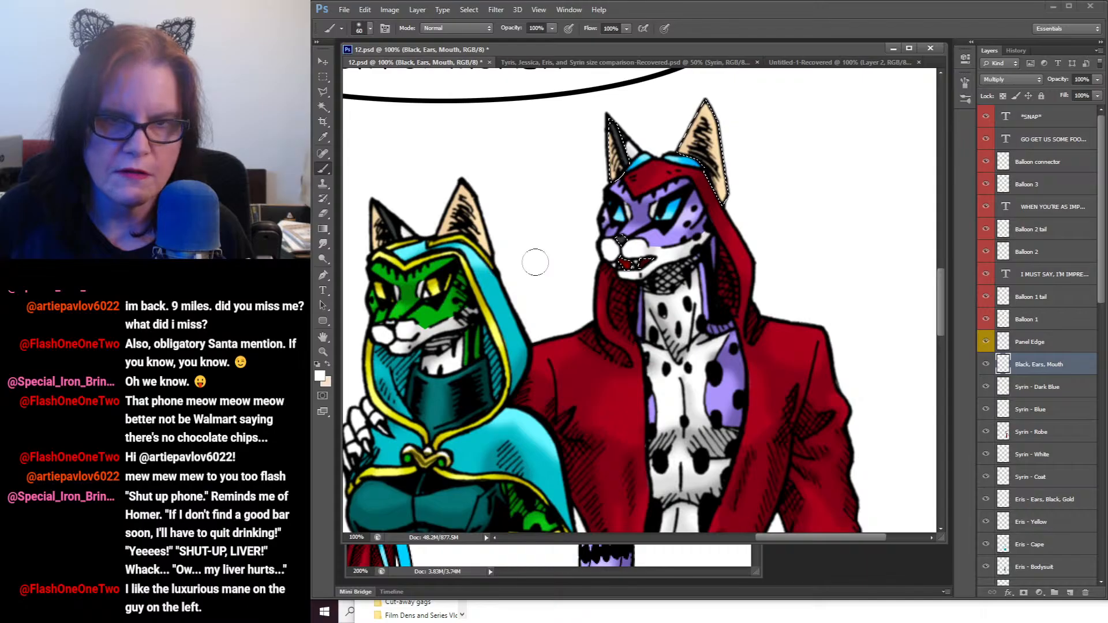
Step: Dab a white highlight on Syrin's nose with a soft 12 px brush, and clear the selection
click(370, 28)
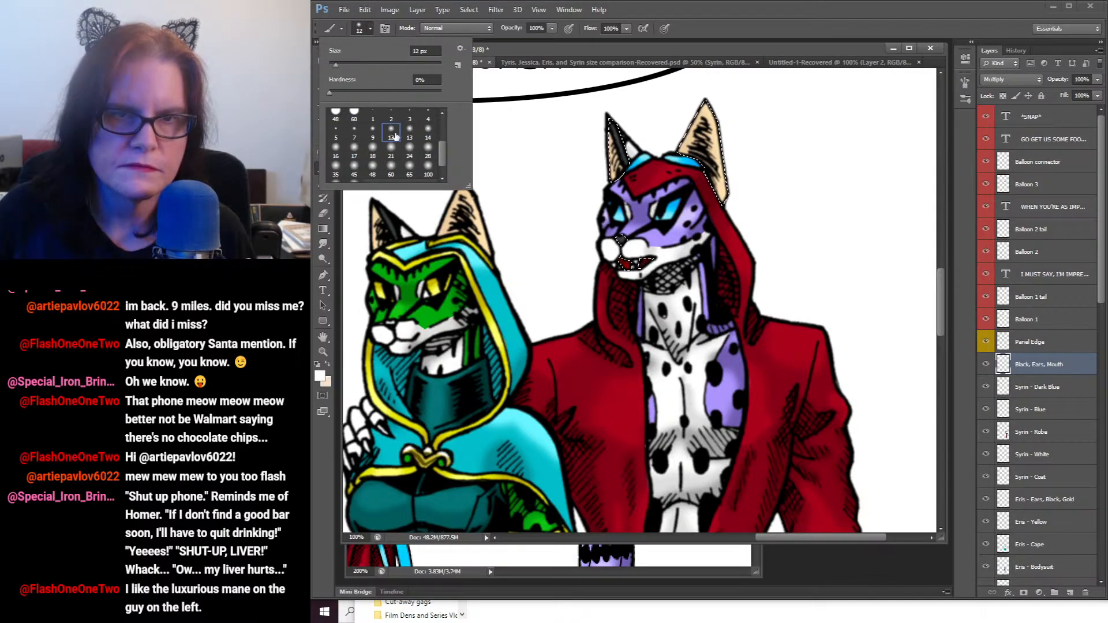
click(621, 239)
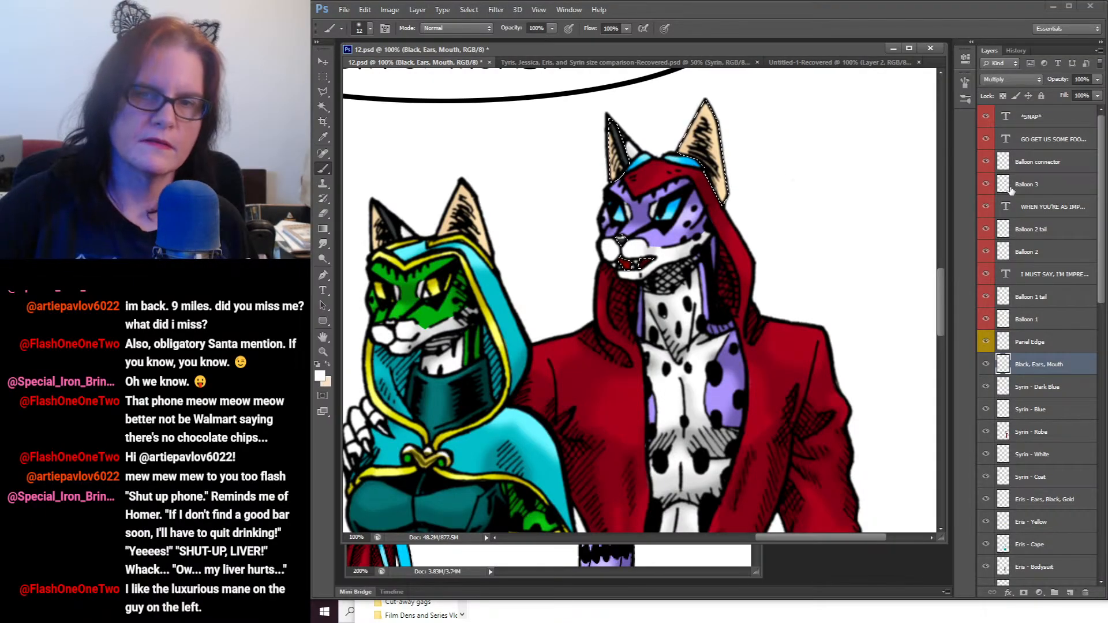
click(324, 77)
click(467, 102)
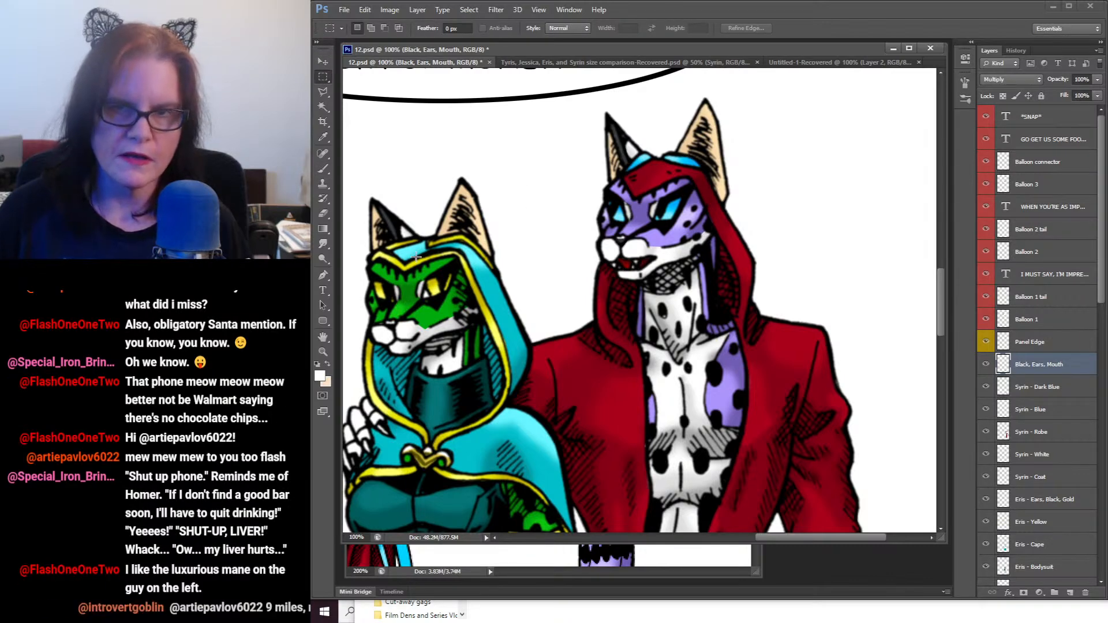
Step: Review the whole four-character panel at 25% zoom and save 12.psd
click(323, 352)
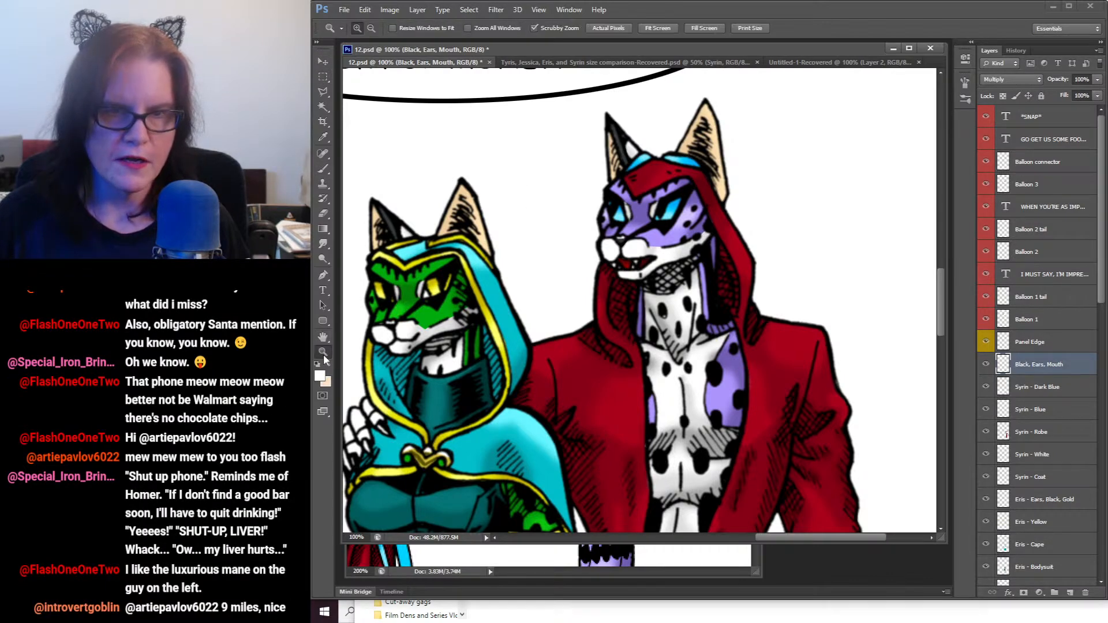
alt+click(686, 286)
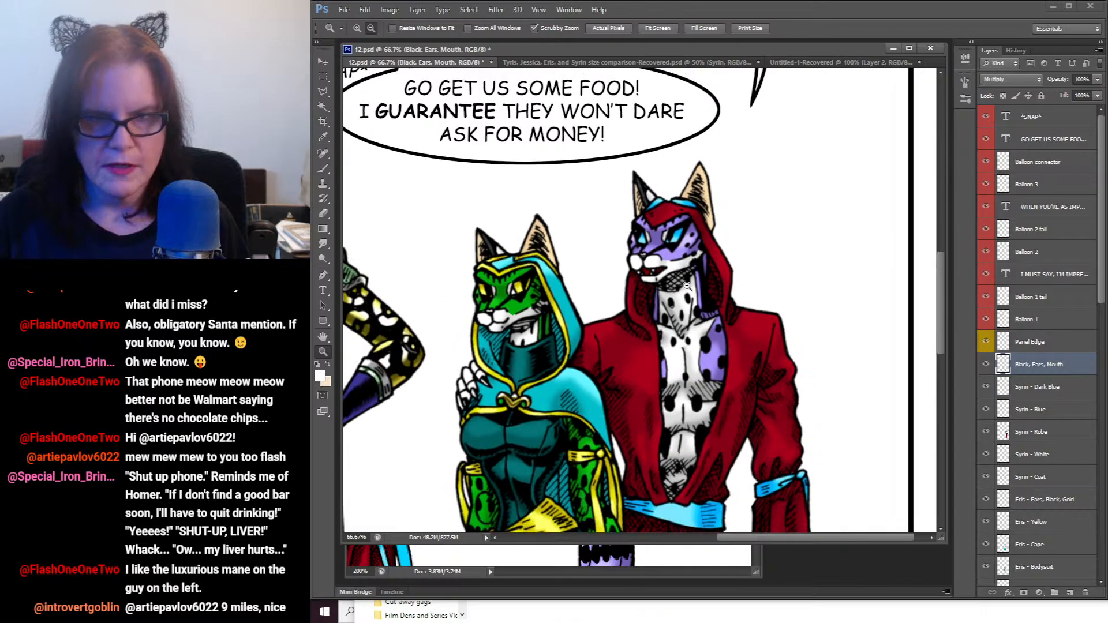
alt+click(687, 286)
alt+click(687, 286)
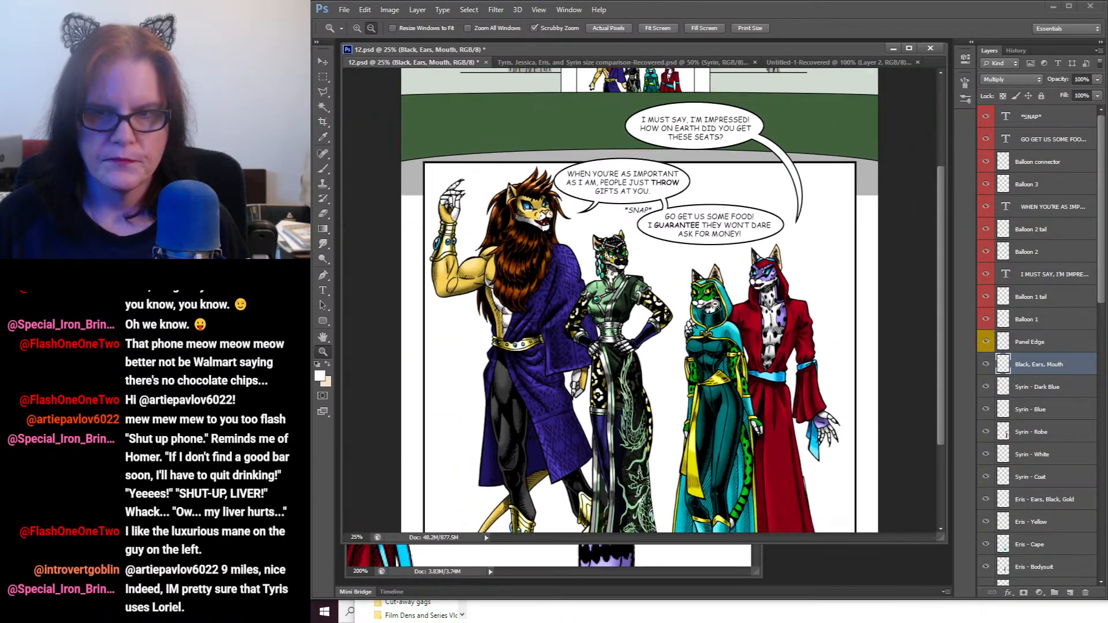
drag(751, 317, 766, 210)
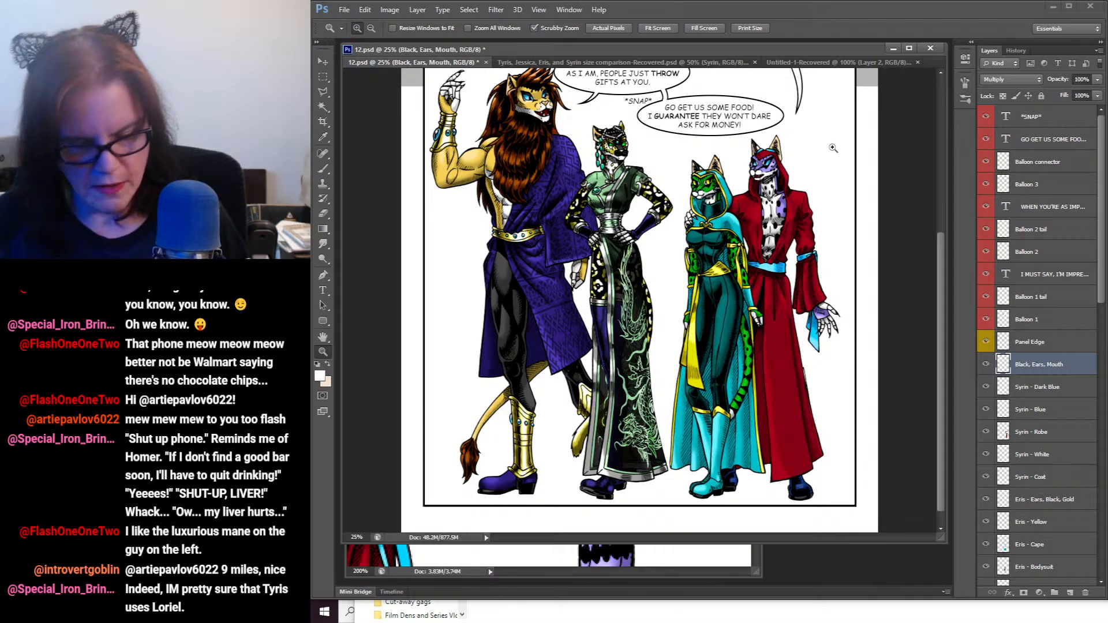
key(ctrl+s)
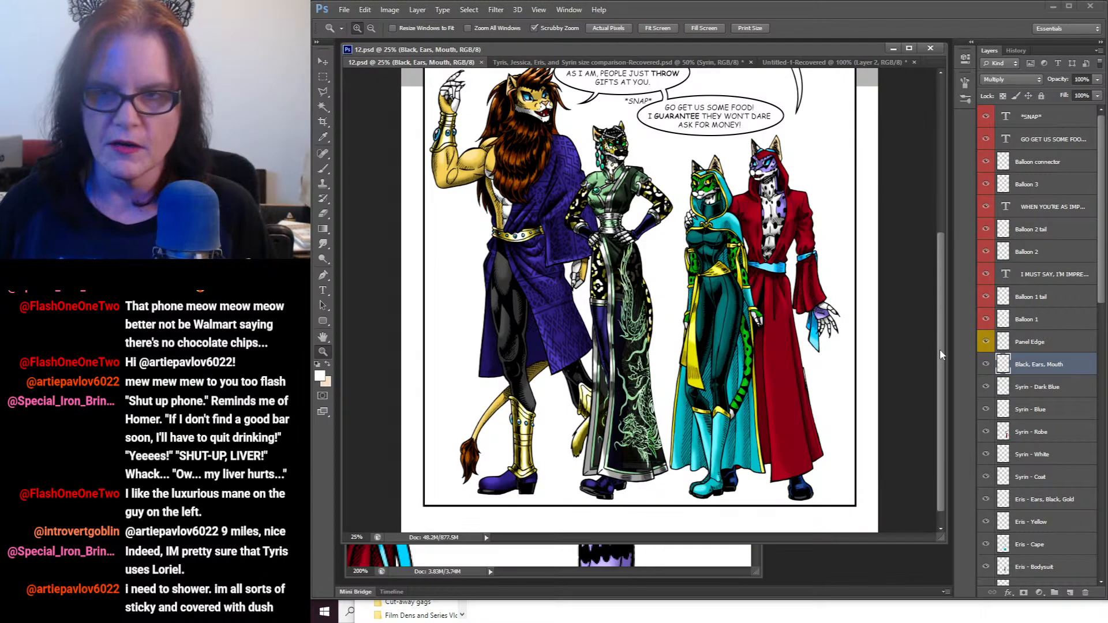
scroll(940, 348, down, 1)
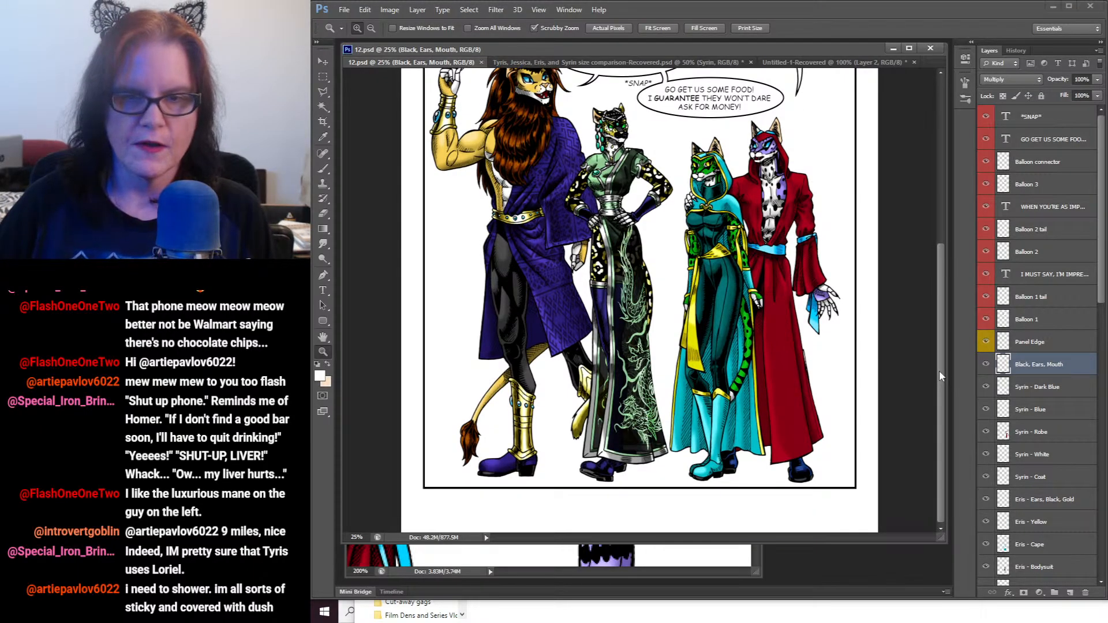
Step: Close the Syrin.jpg reference image and make the 12.psd document window taller
scroll(940, 370, up, 3)
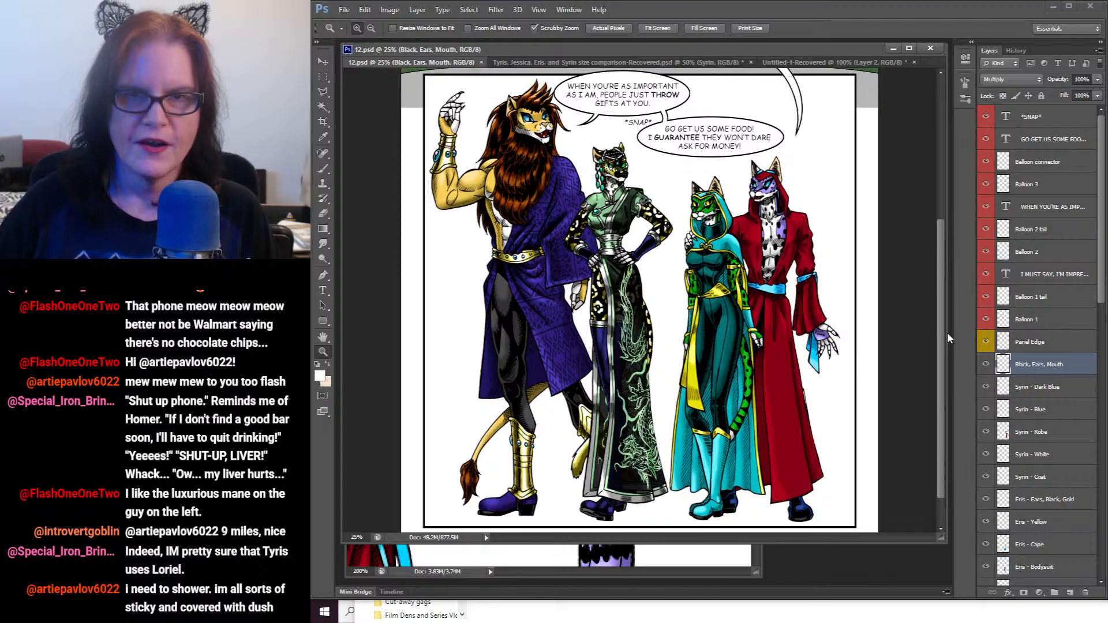
scroll(949, 335, up, 1)
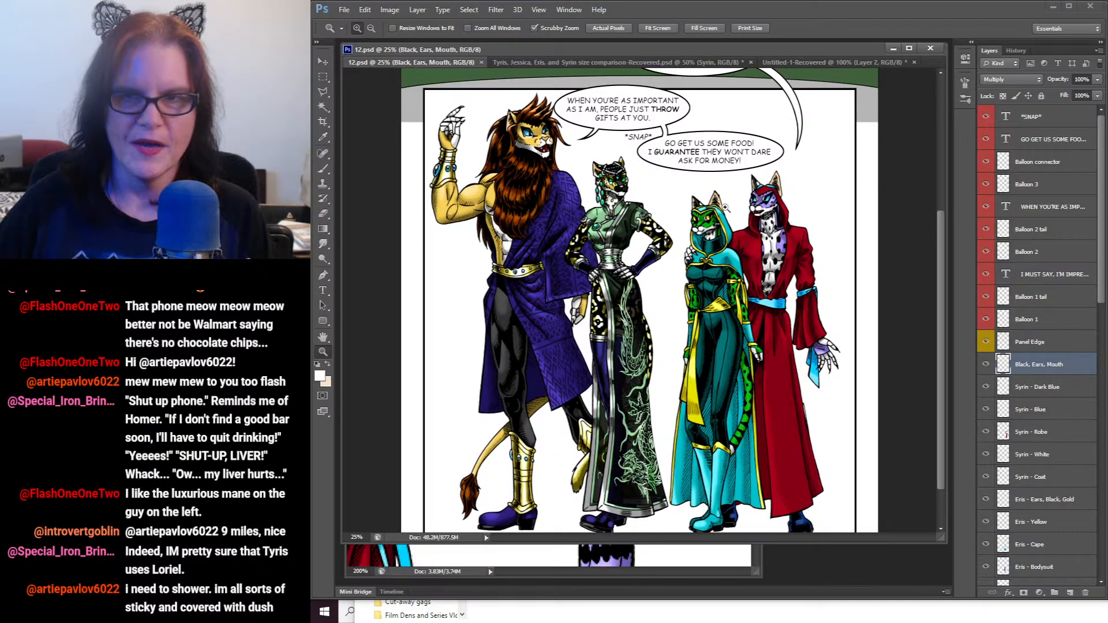
drag(944, 264, 969, 114)
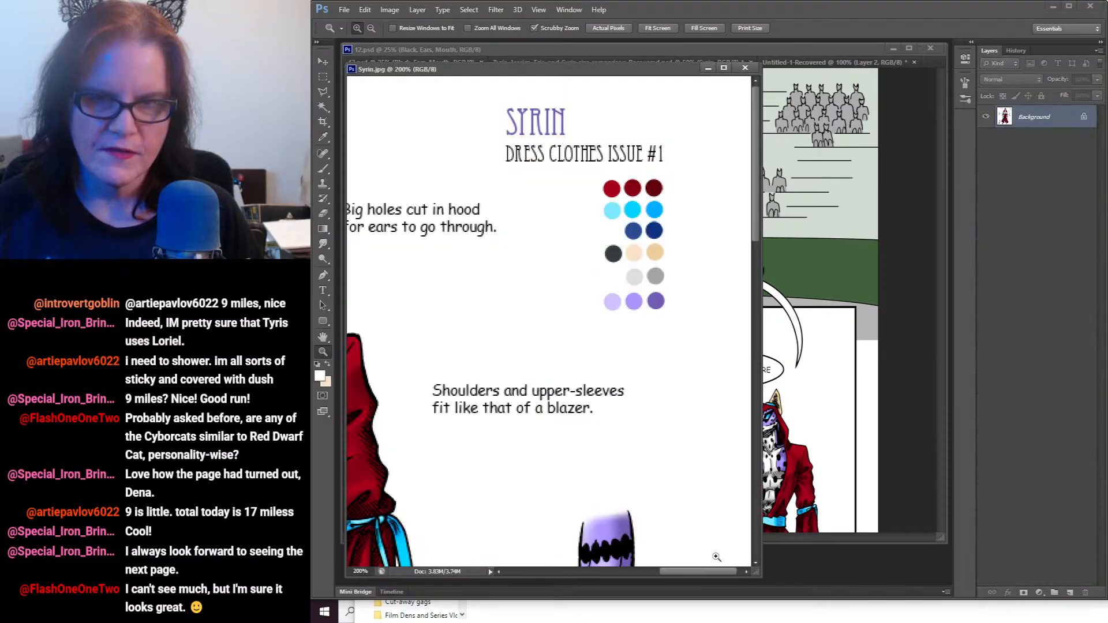
click(719, 561)
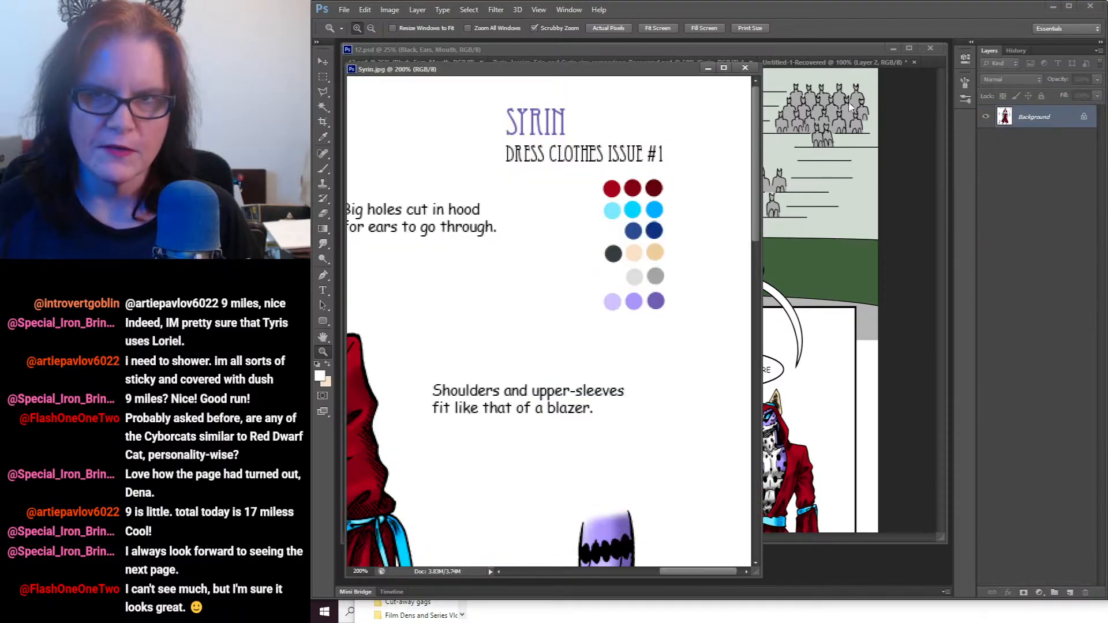
click(746, 67)
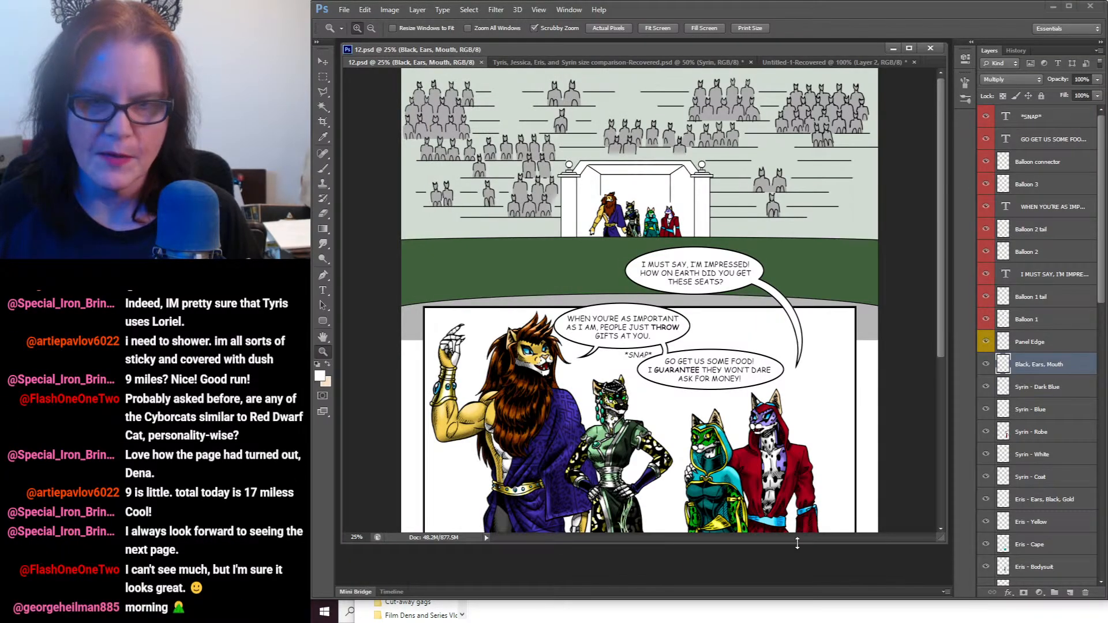
drag(796, 544, 805, 585)
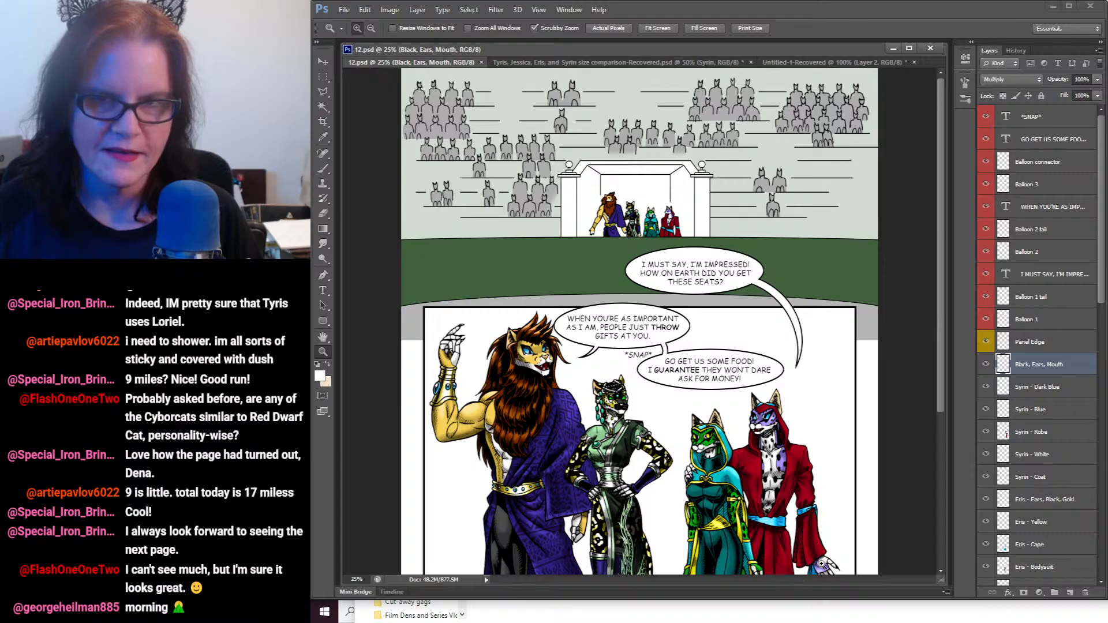
scroll(906, 265, down, 1)
scroll(906, 264, down, 6)
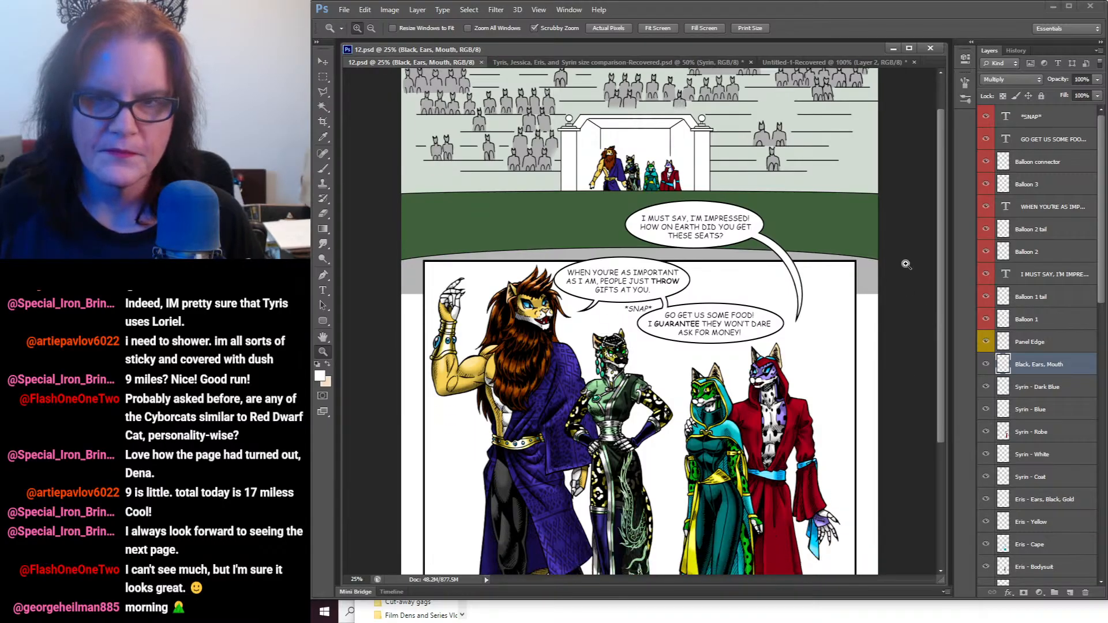
scroll(906, 264, down, 3)
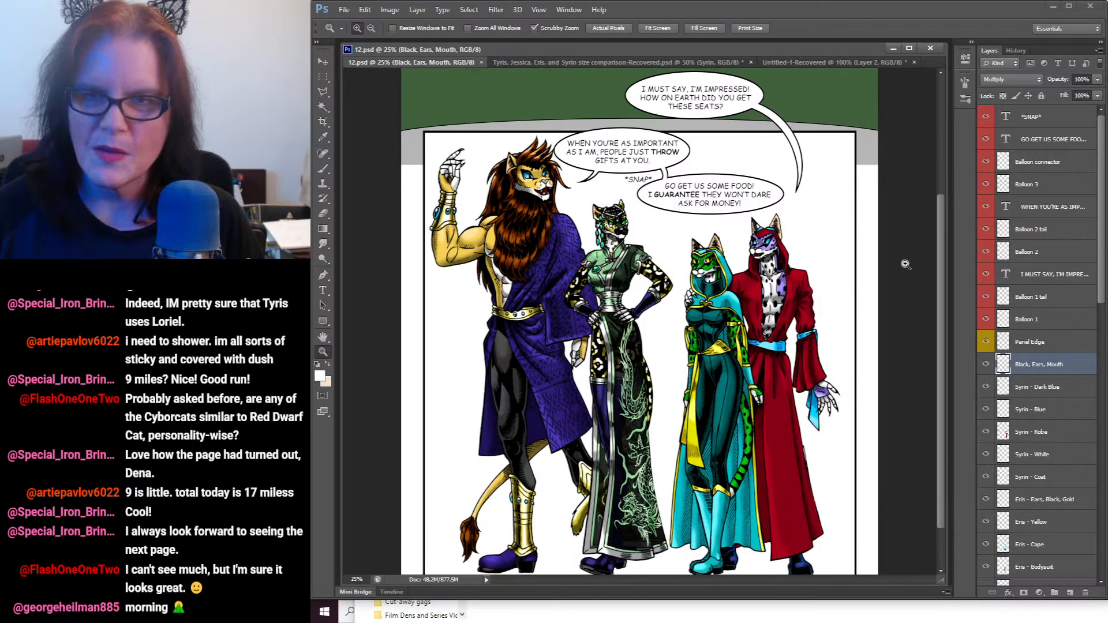
scroll(906, 264, down, 1)
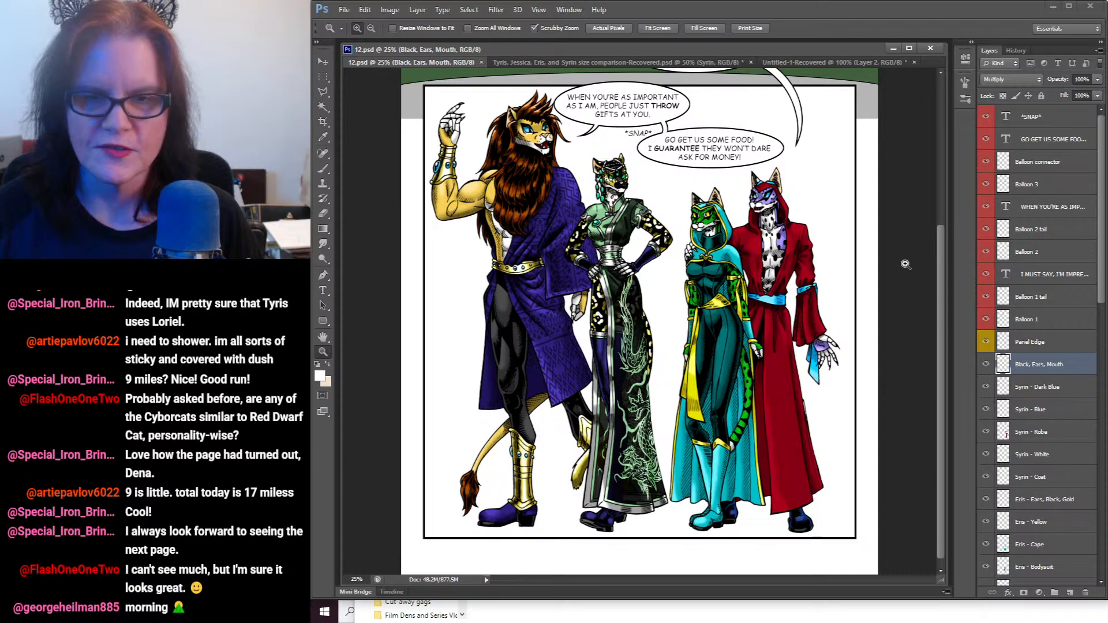
scroll(906, 264, up, 1)
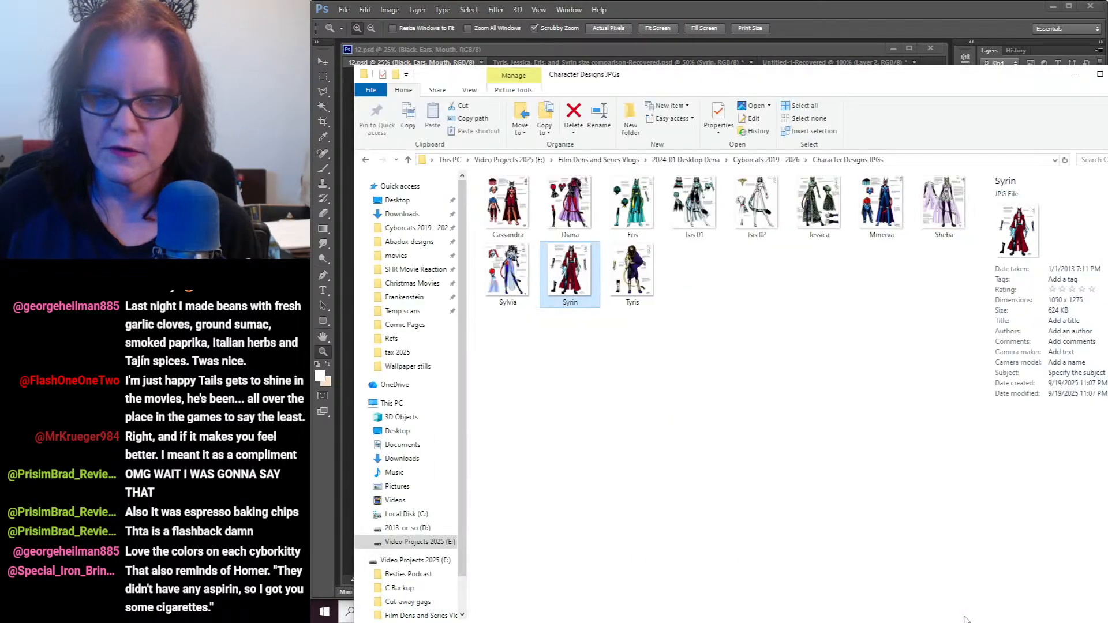
Step: Look through the Cyborcats 2019 - 2026 folder and its Character Designs JPGs subfolder in File Explorer, and minimize the window
click(970, 612)
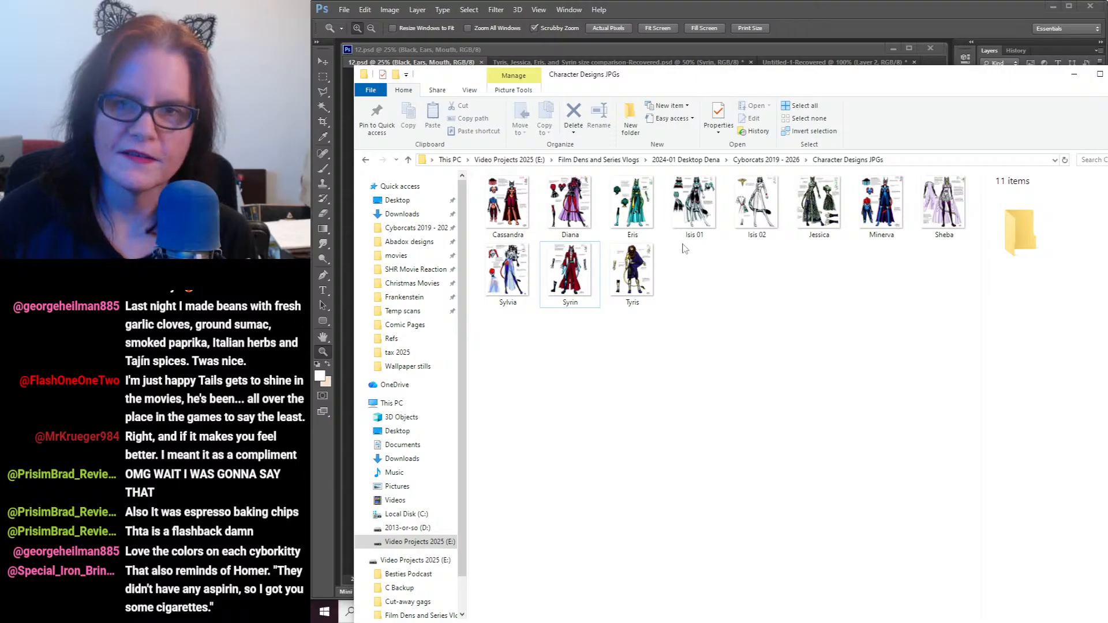
click(760, 161)
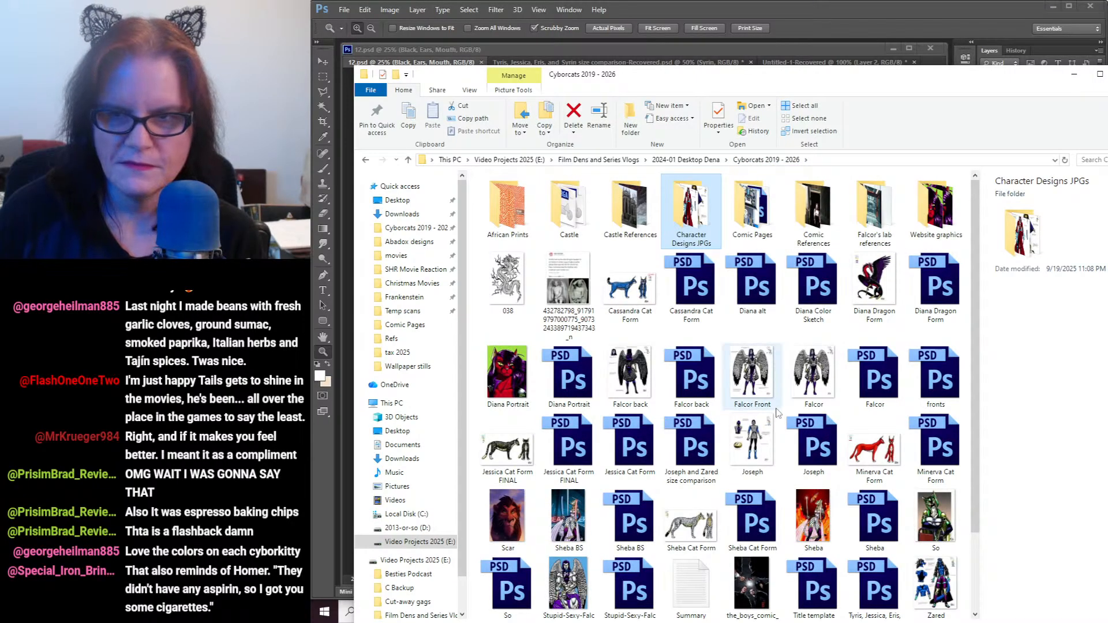
scroll(779, 413, down, 1)
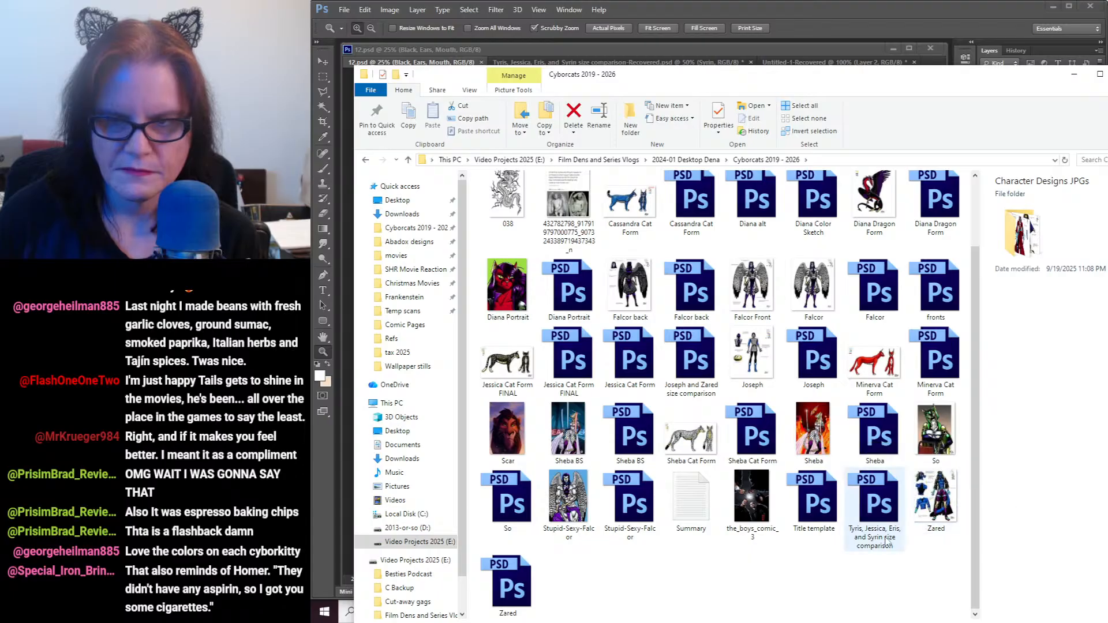
scroll(721, 545, up, 1)
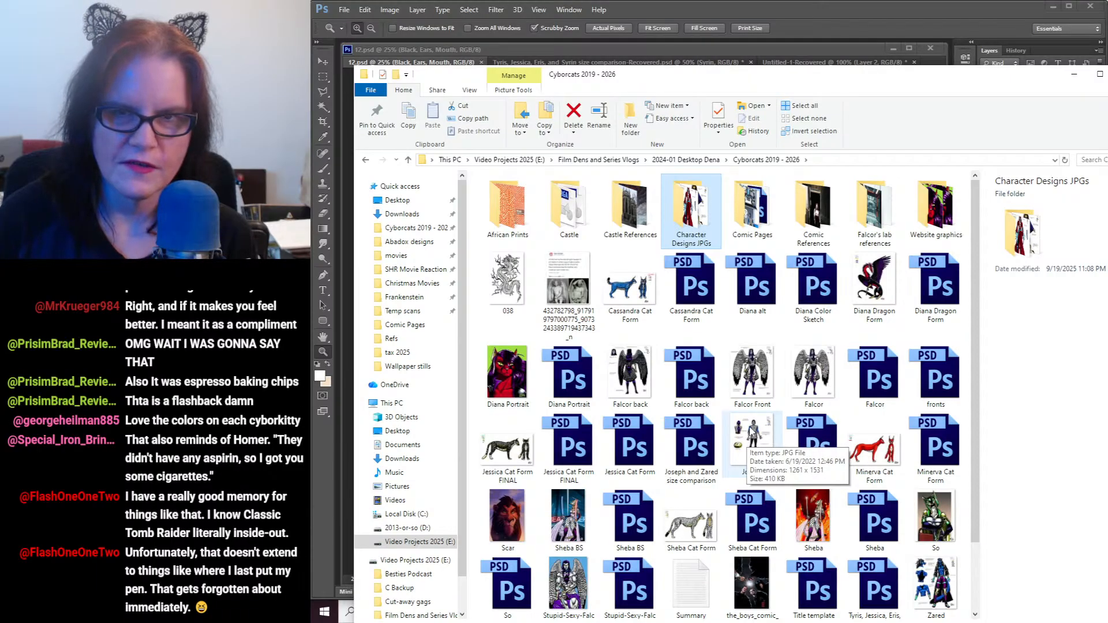
double_click(695, 222)
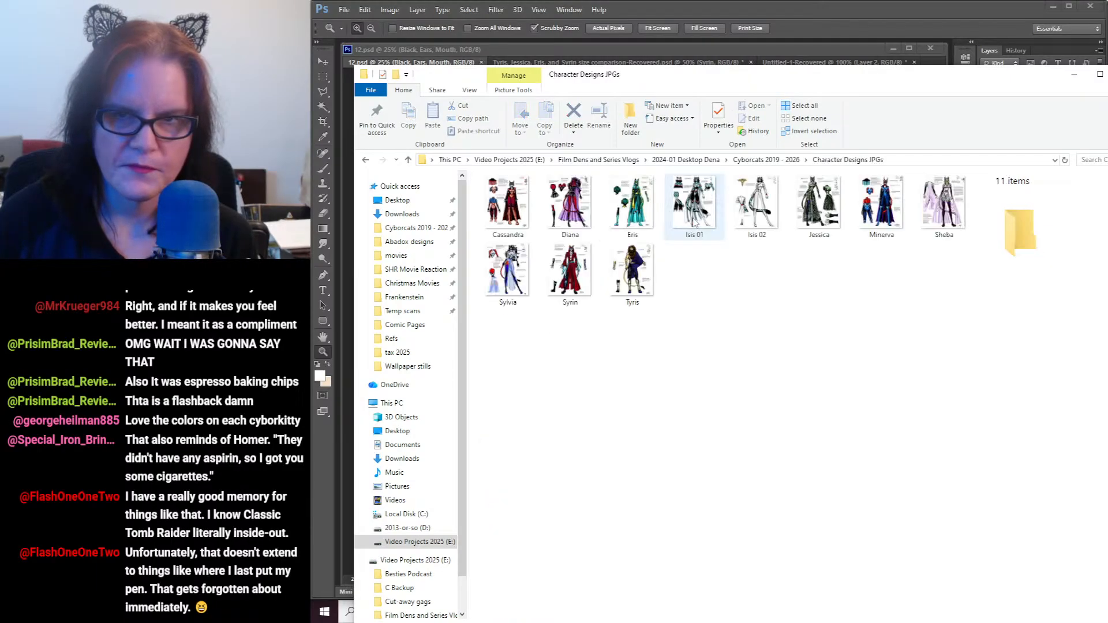
click(1074, 74)
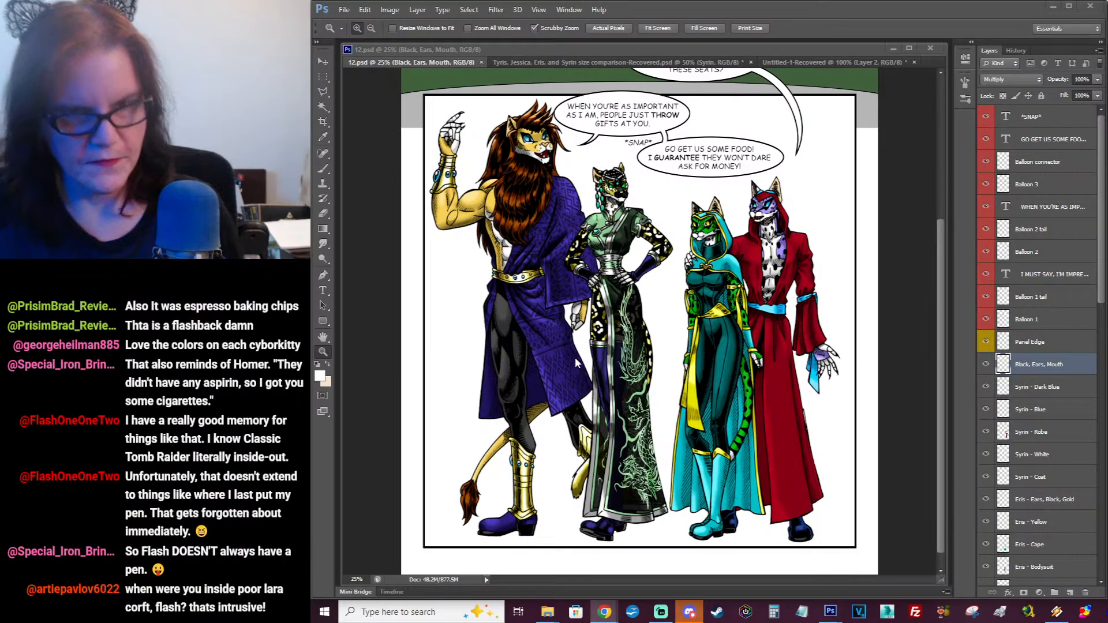
Step: Review page 12 as a whole, comparing the arena seating panel with the four-character panel and its blank background
click(633, 358)
alt+click(639, 341)
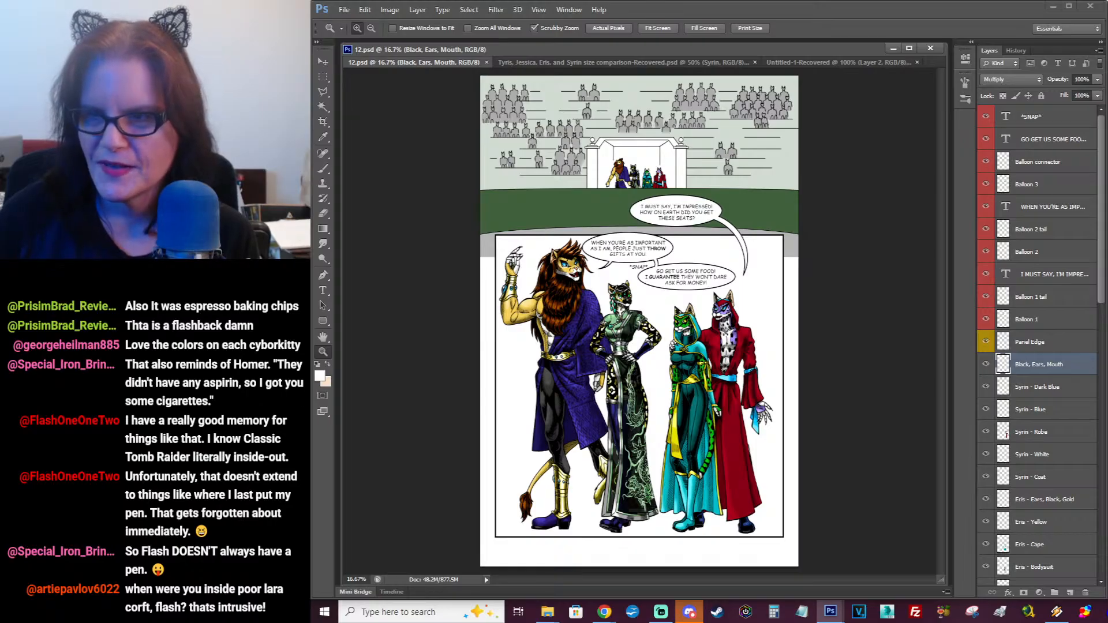
key(alt+Tab)
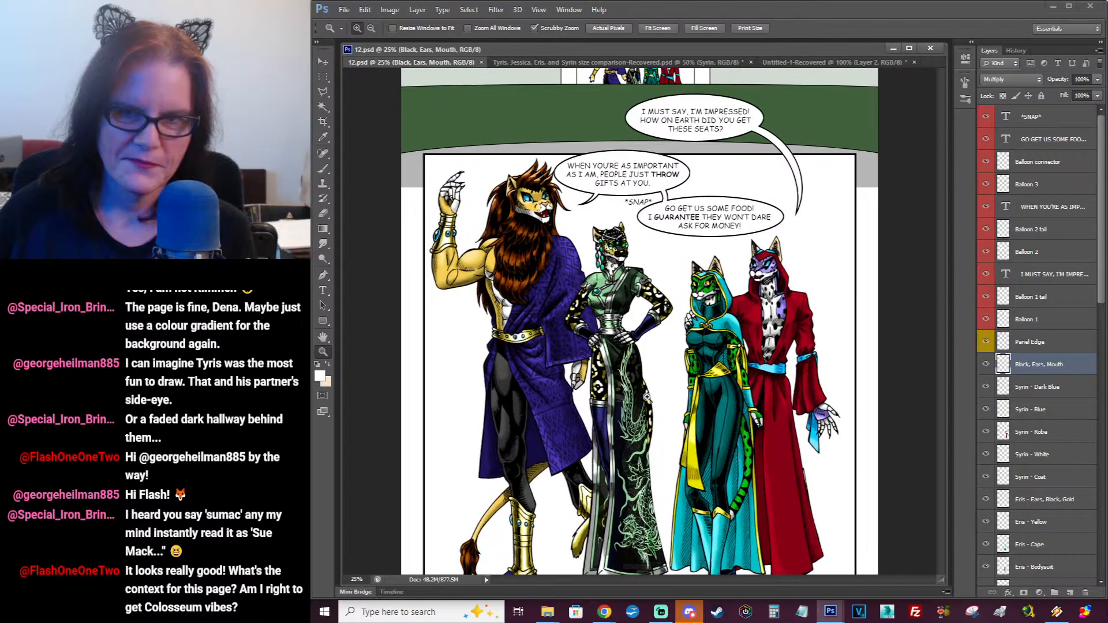
click(765, 387)
drag(939, 364, 941, 417)
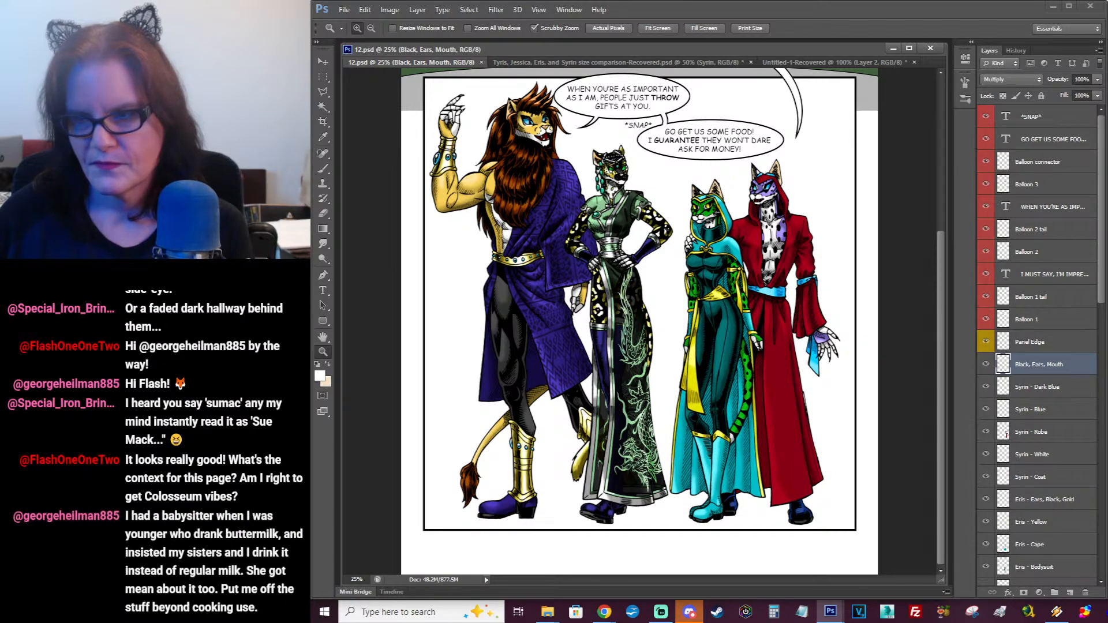
key(alt+Tab)
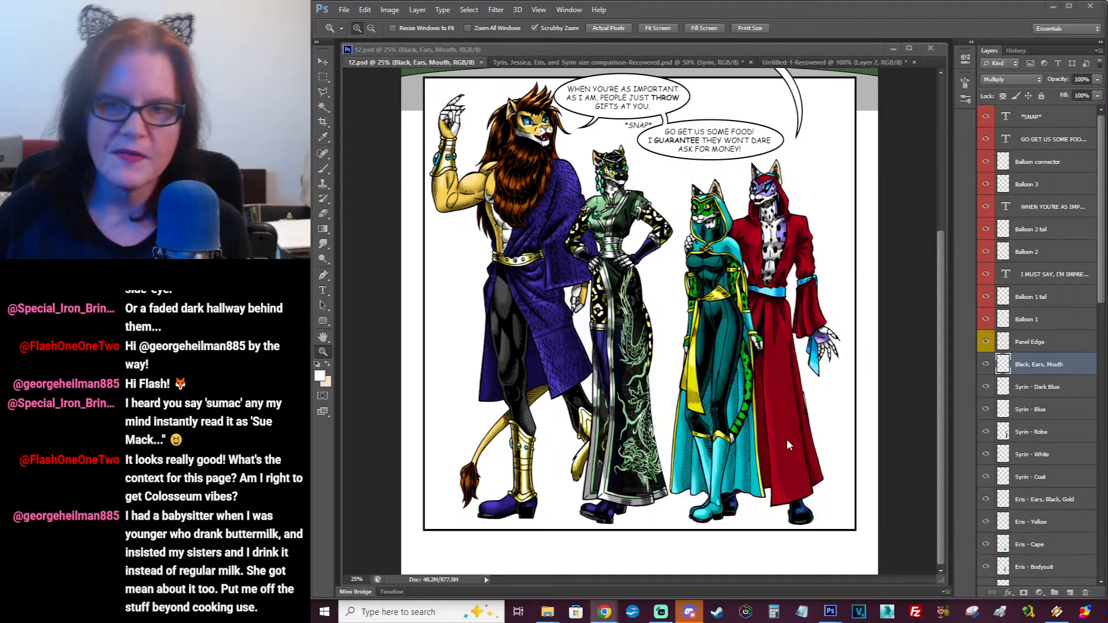
scroll(686, 407, up, 1)
scroll(685, 407, up, 10)
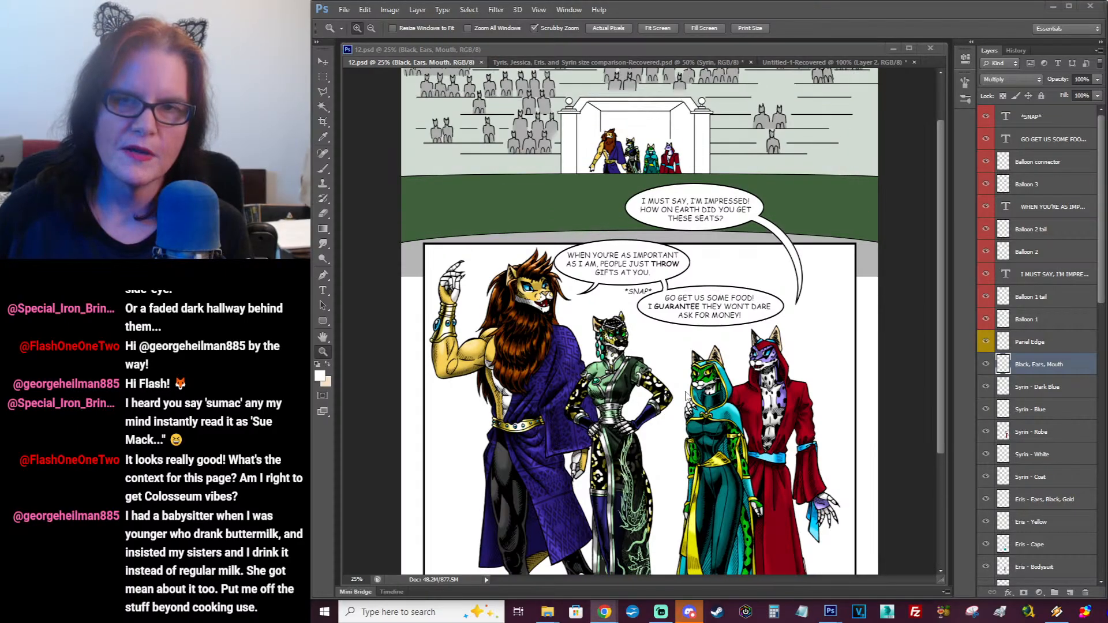
scroll(687, 395, up, 2)
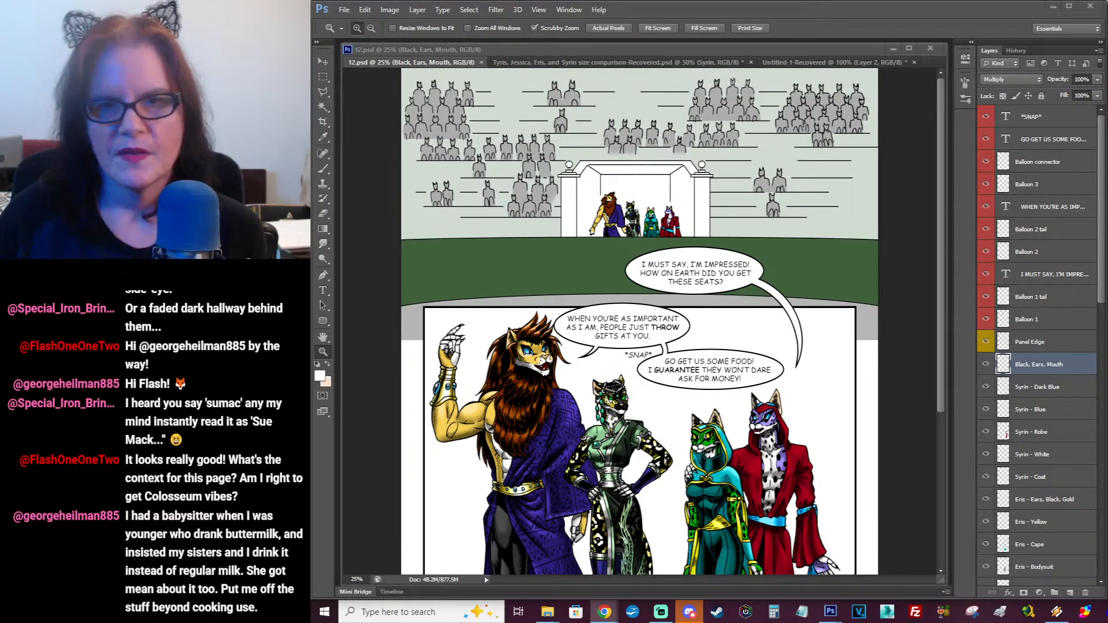
click(940, 234)
drag(942, 252, 933, 400)
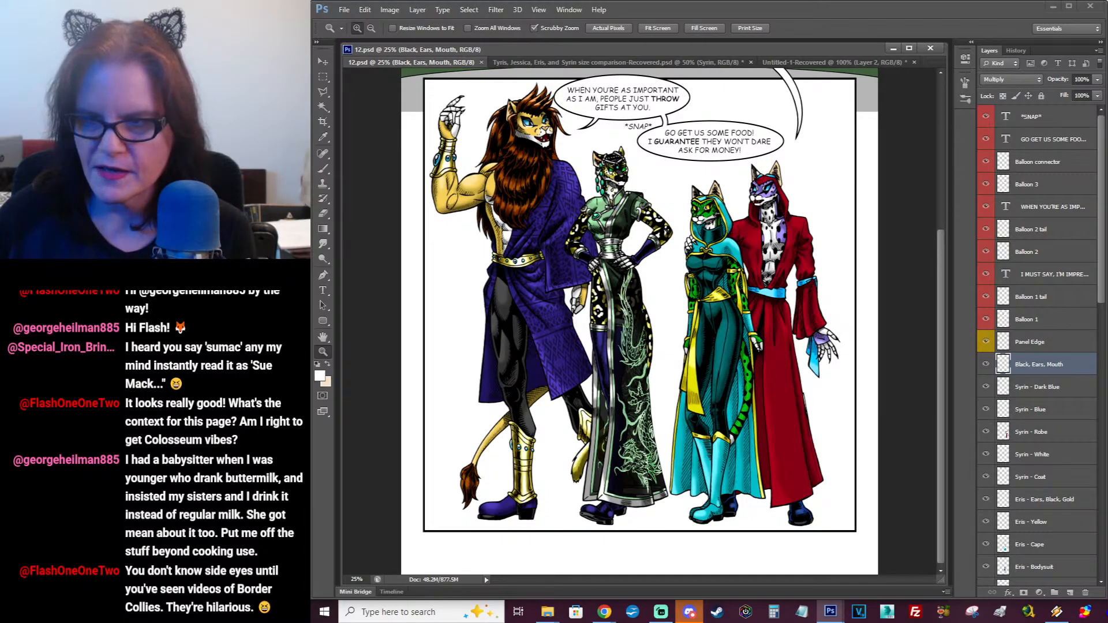
key(alt+Tab)
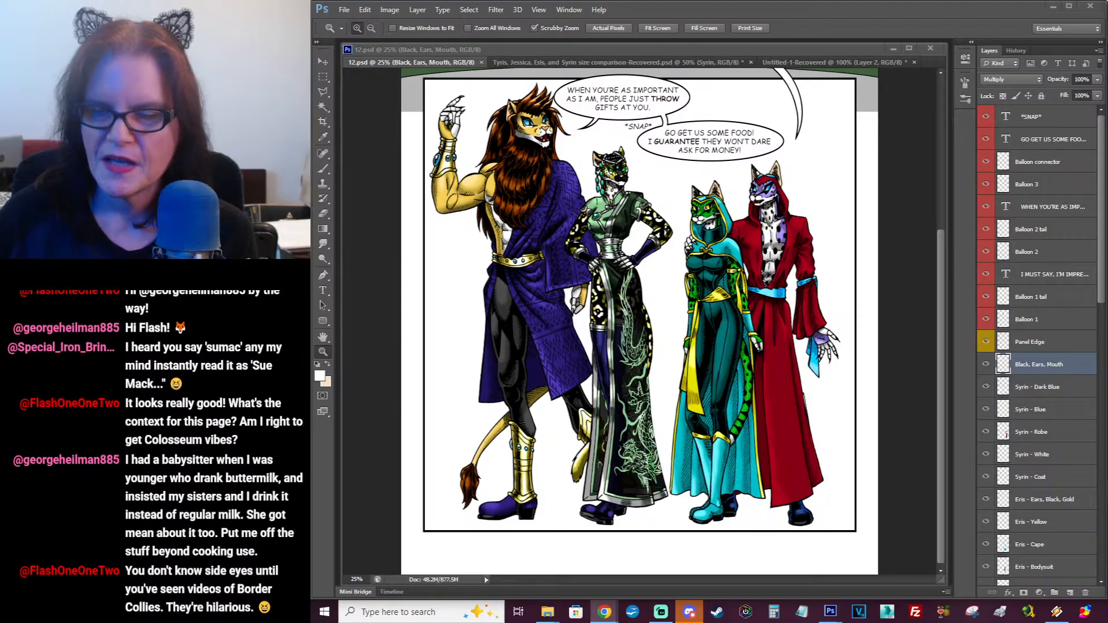
scroll(838, 428, up, 1)
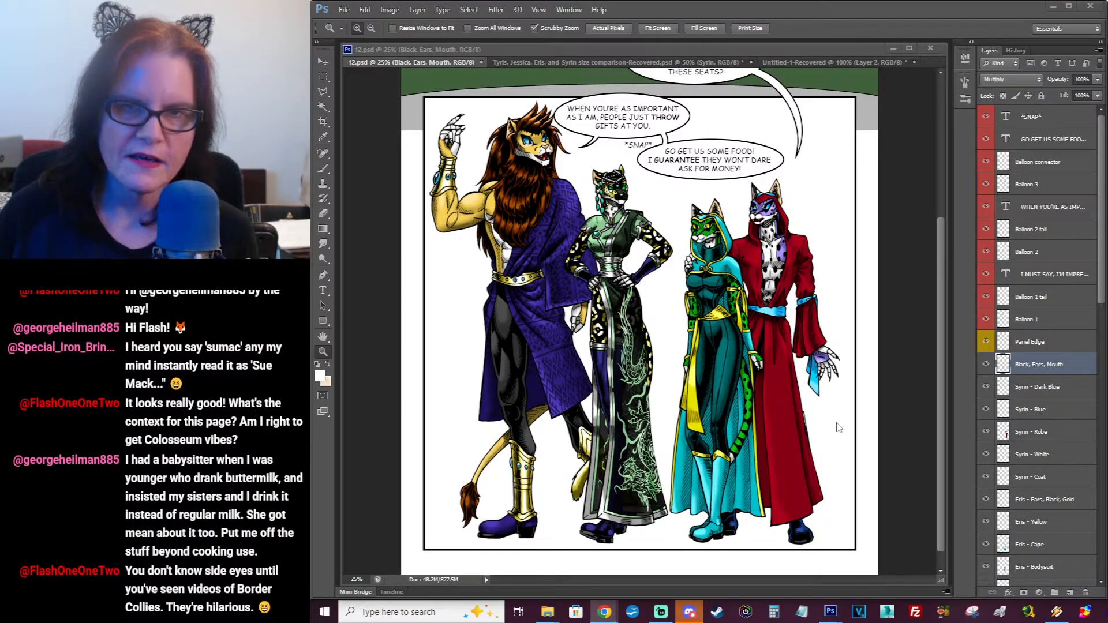
scroll(838, 427, up, 6)
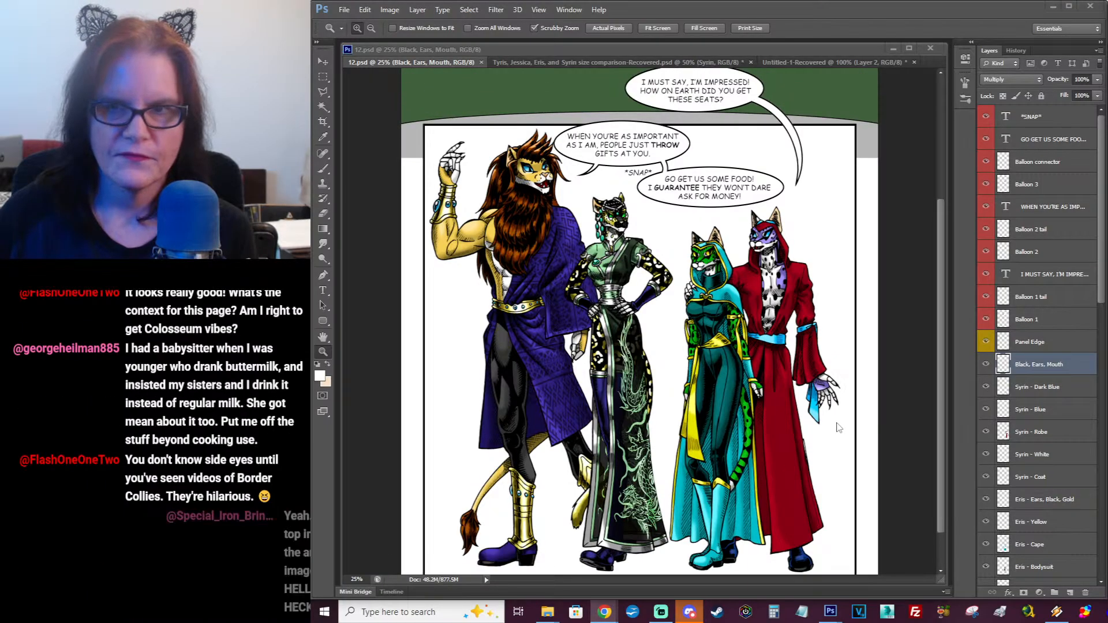
scroll(839, 404, up, 4)
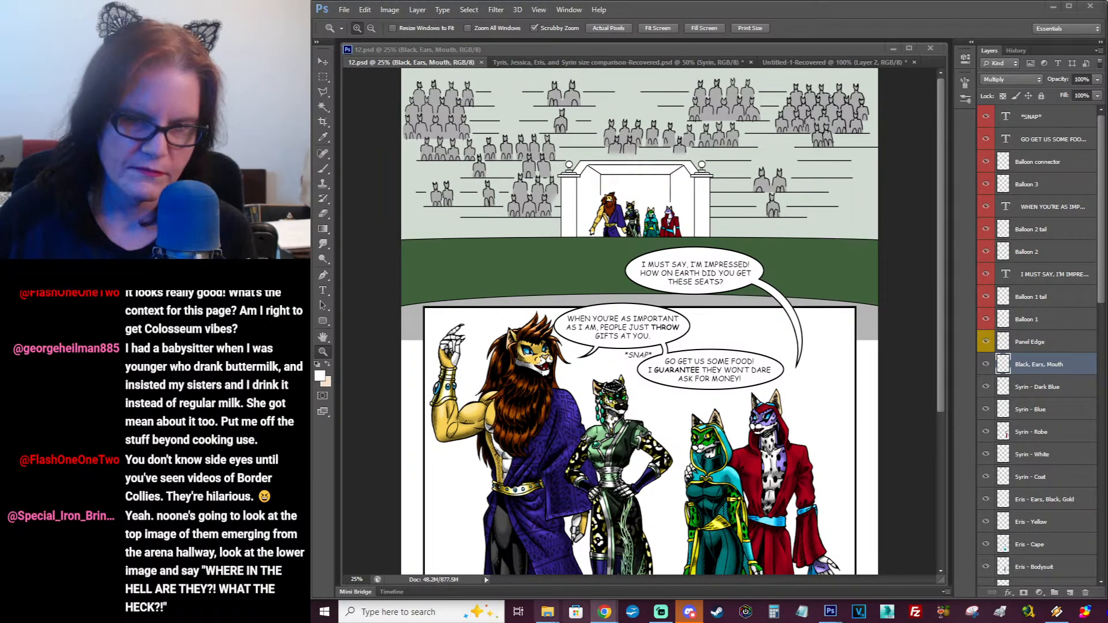
Step: Switch to File Explorer and open the Arena folder inside Comic References
mouse_move(547, 613)
click(598, 577)
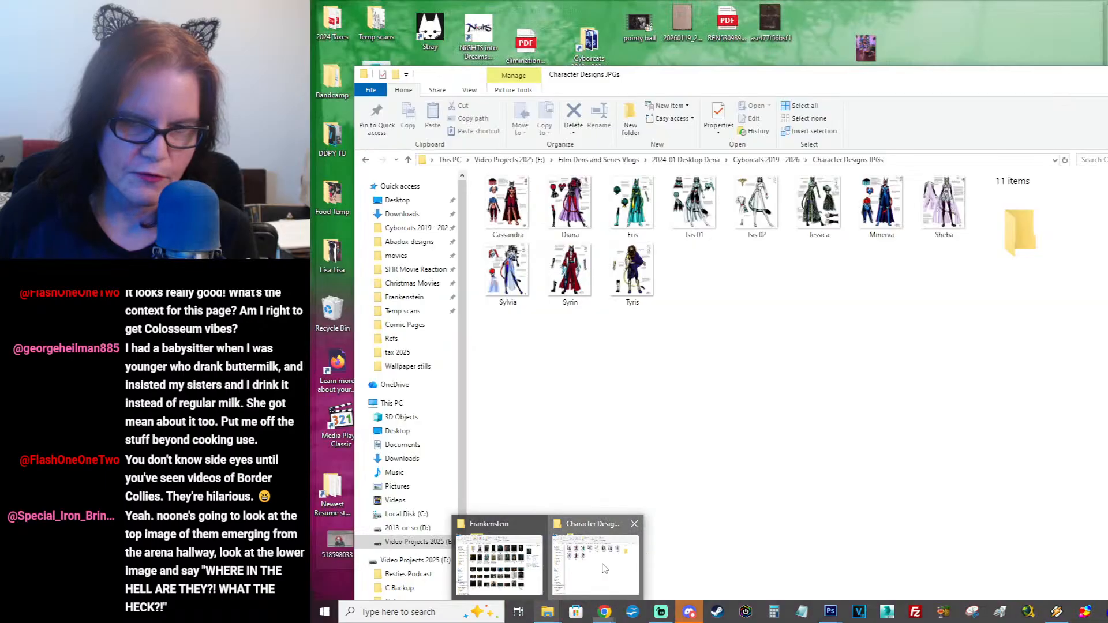
click(785, 160)
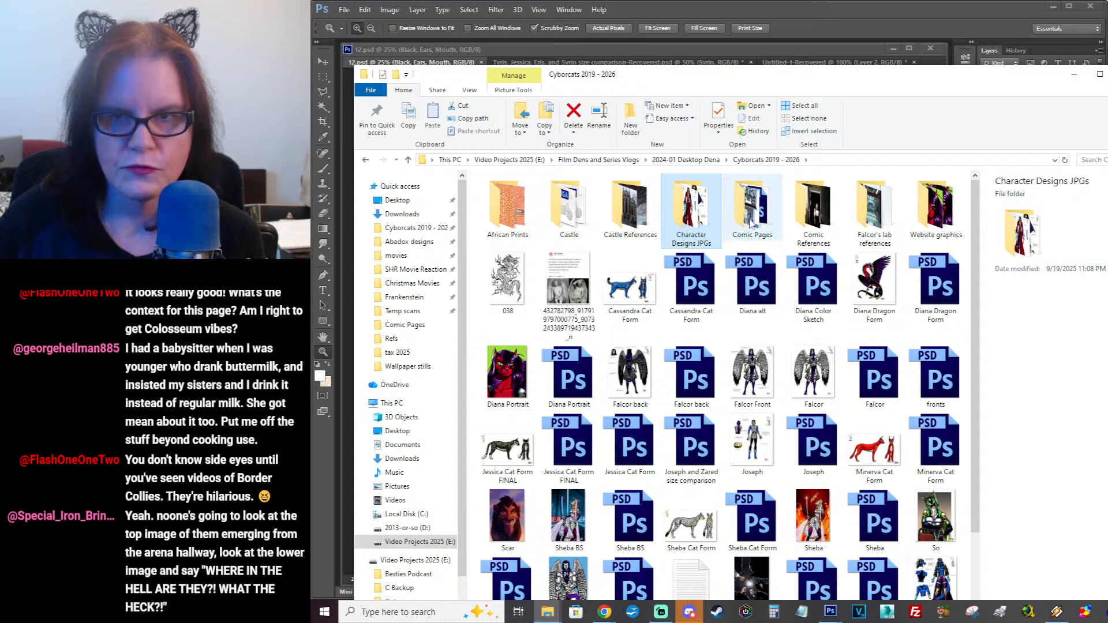
double_click(820, 217)
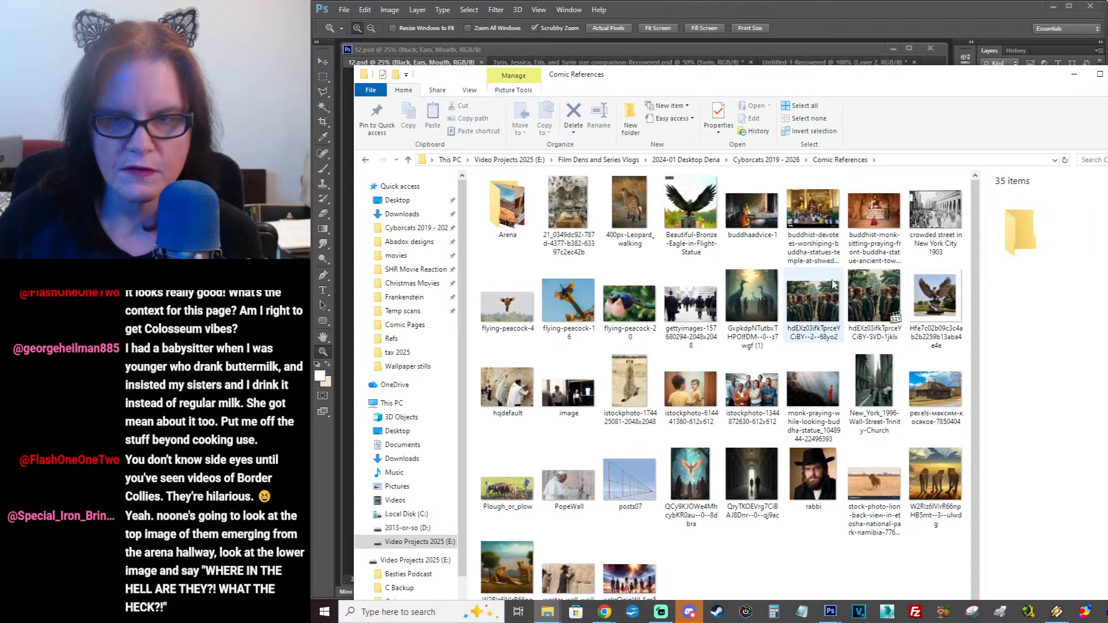
double_click(495, 213)
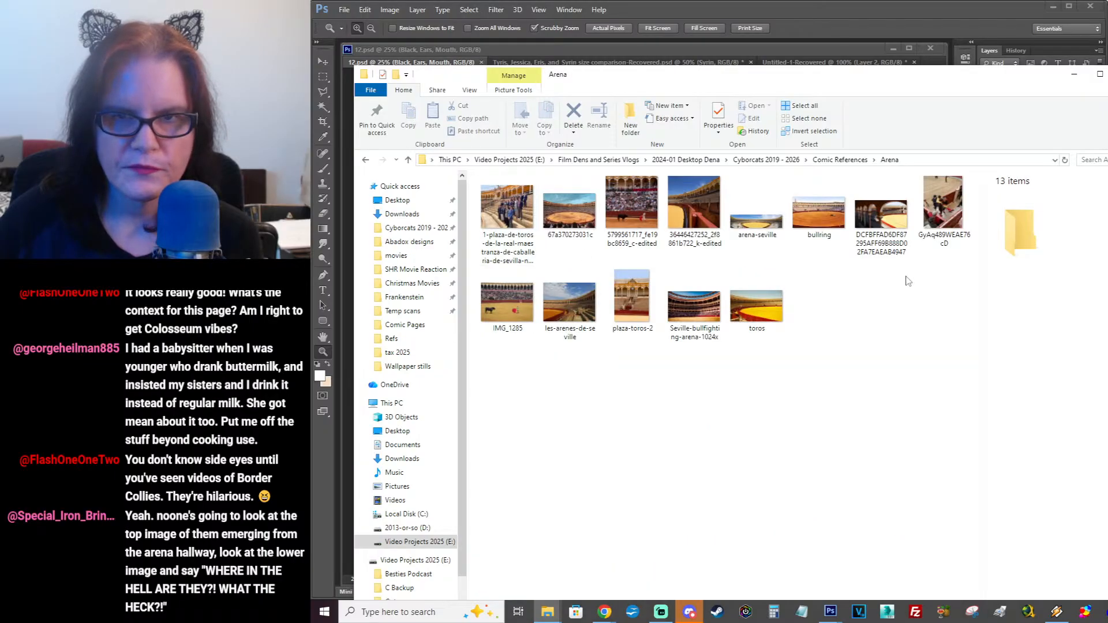
Step: Browse the Seville bullring reference photos in the Arena folder, then close the photo viewer and minimize File Explorer
double_click(635, 203)
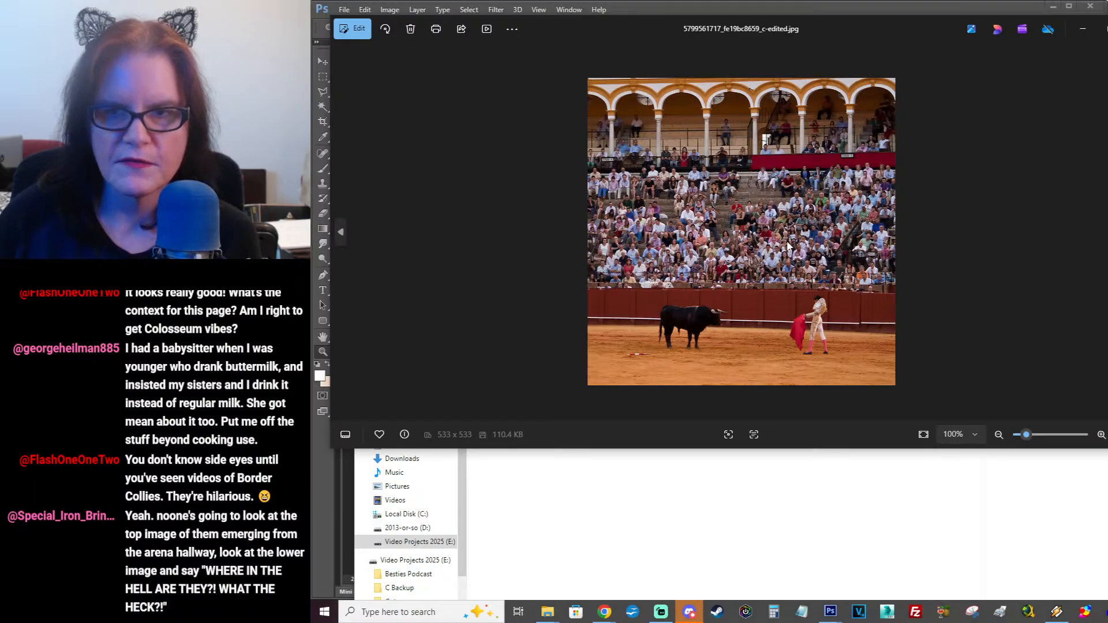
key(Left)
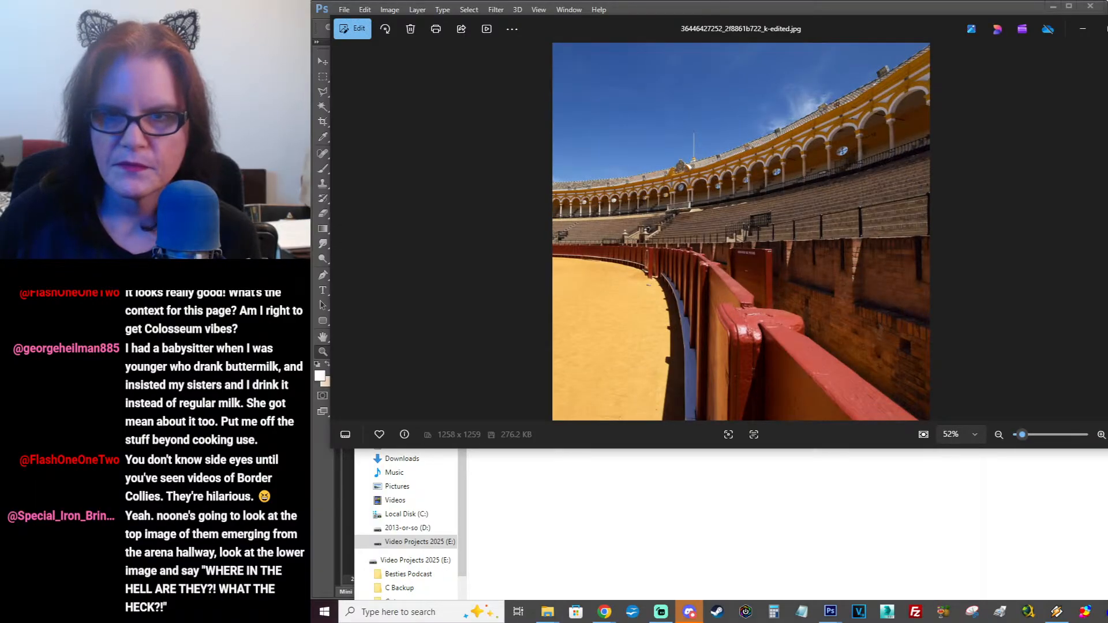
key(Left)
key(Left)
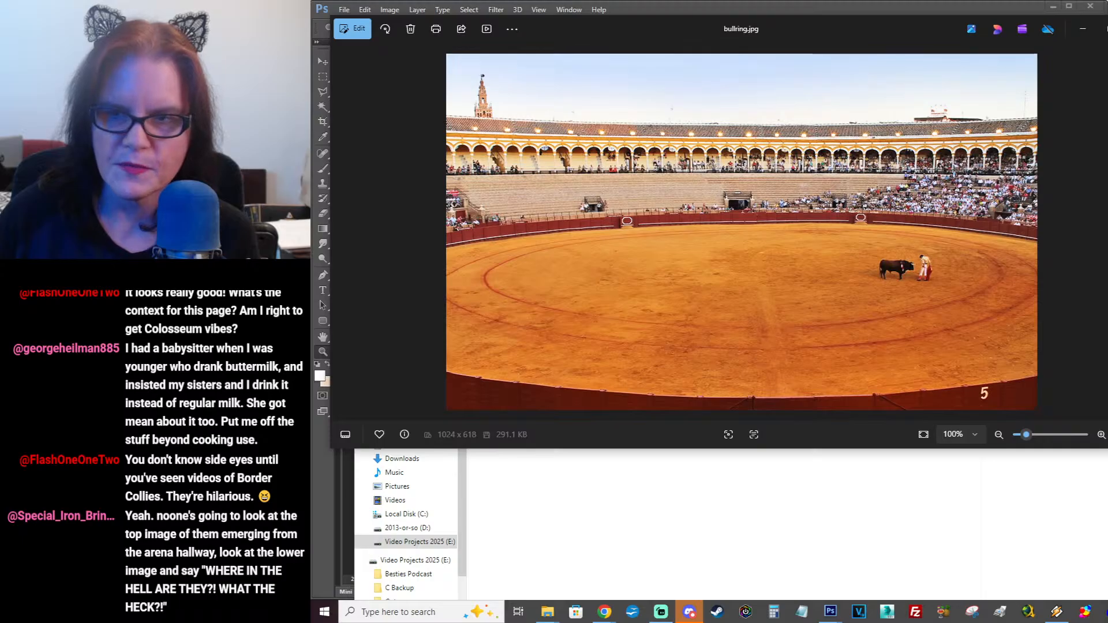
key(Right)
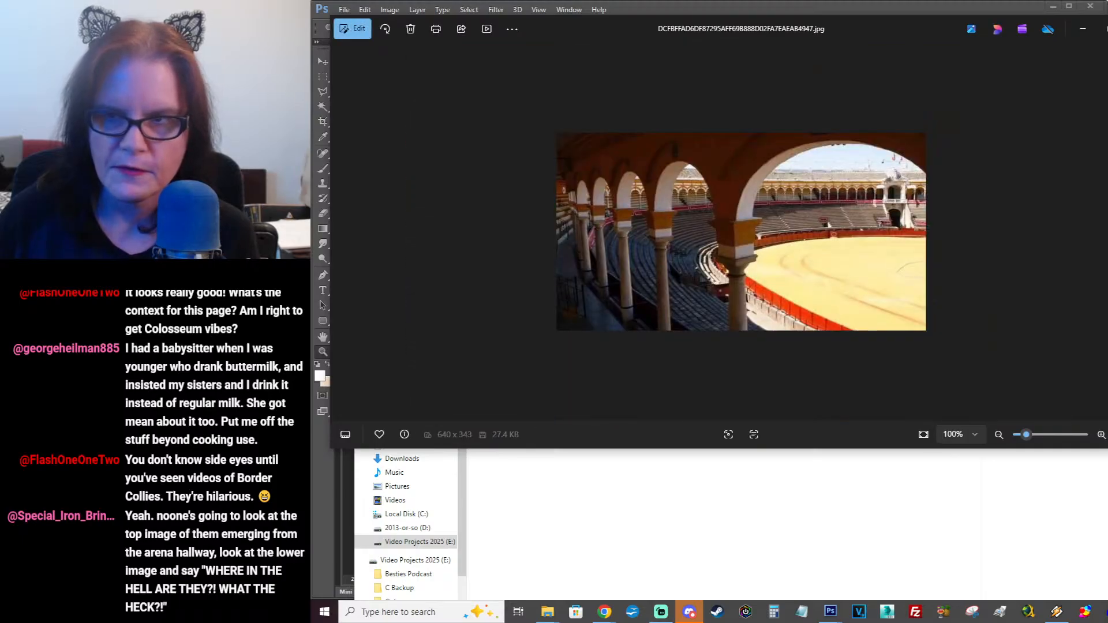
key(Right)
key(Right)
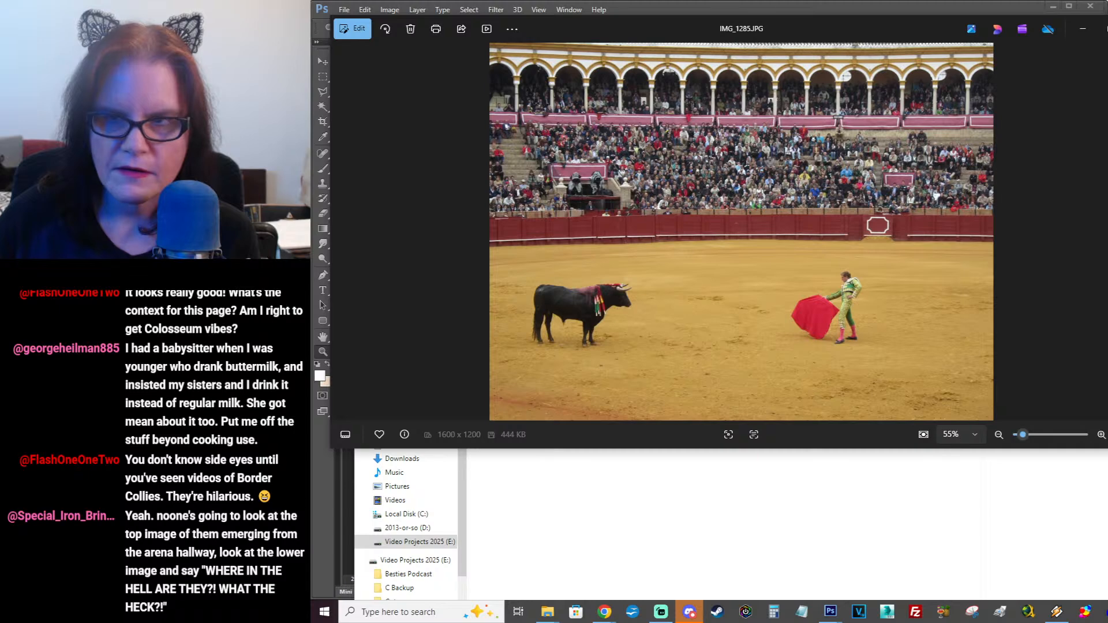
key(Right)
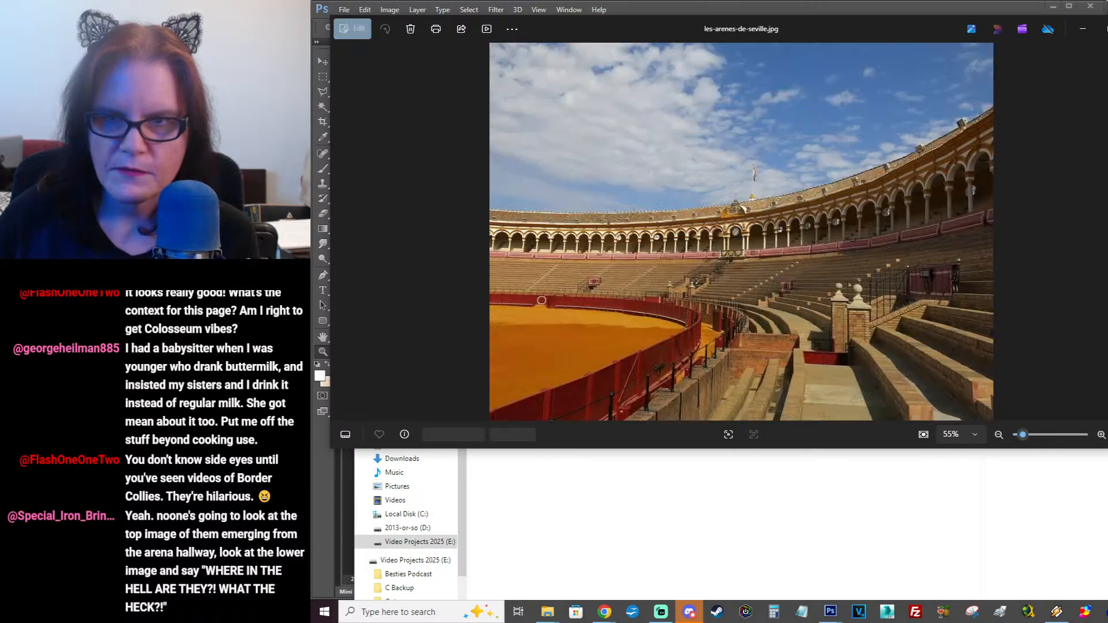
key(Right)
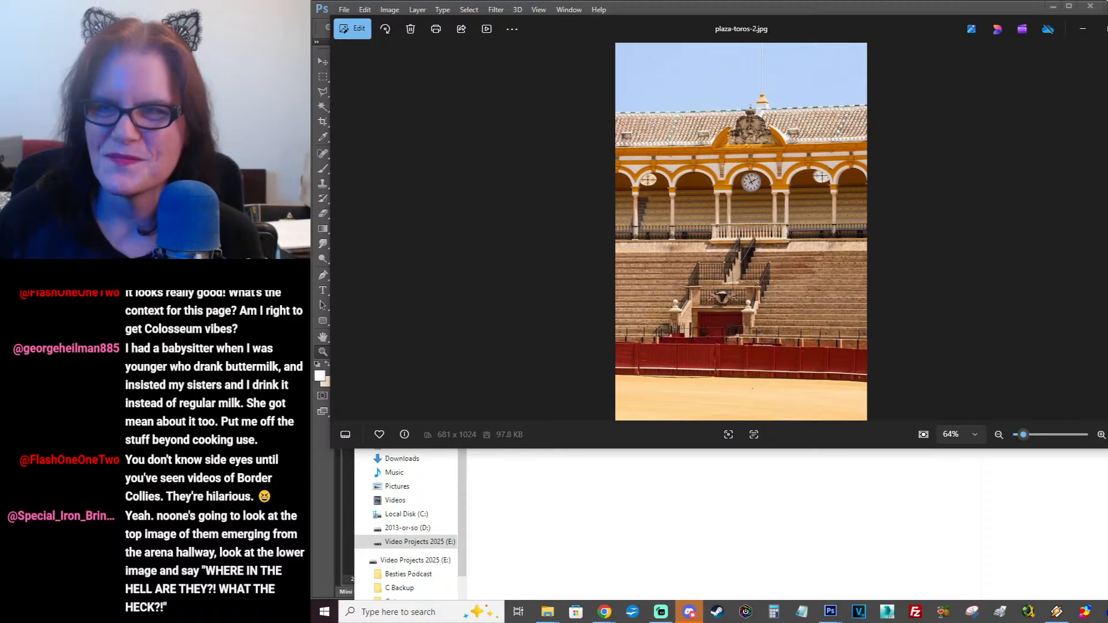
click(1107, 29)
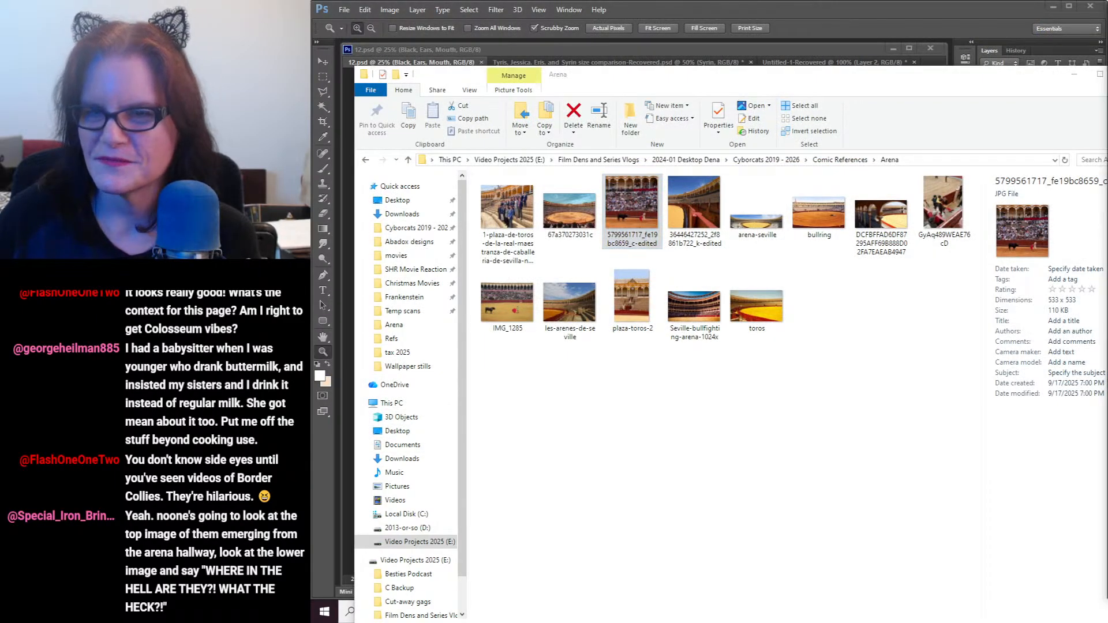
click(1074, 74)
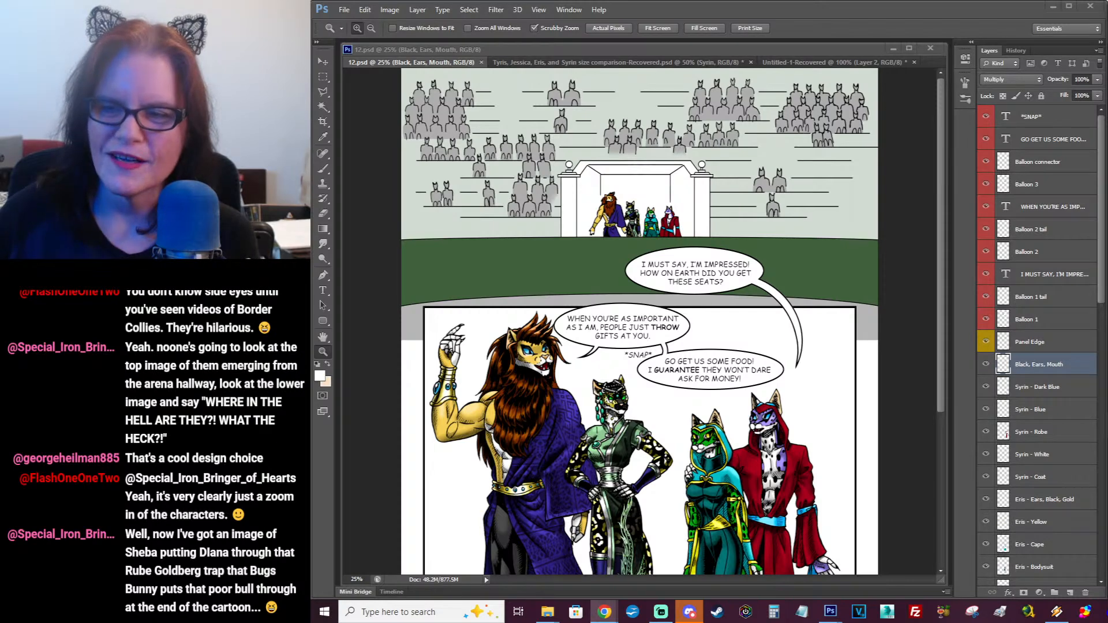
Step: Review the full four-character panel in the lower part of page 12
click(940, 236)
drag(942, 273, 941, 415)
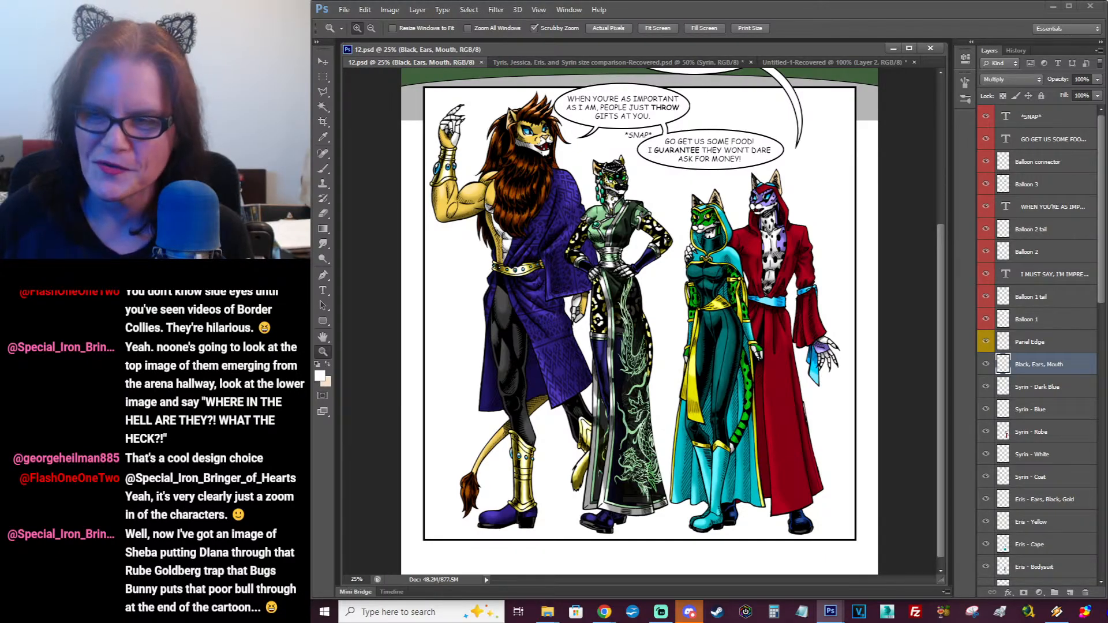
key(alt+Tab)
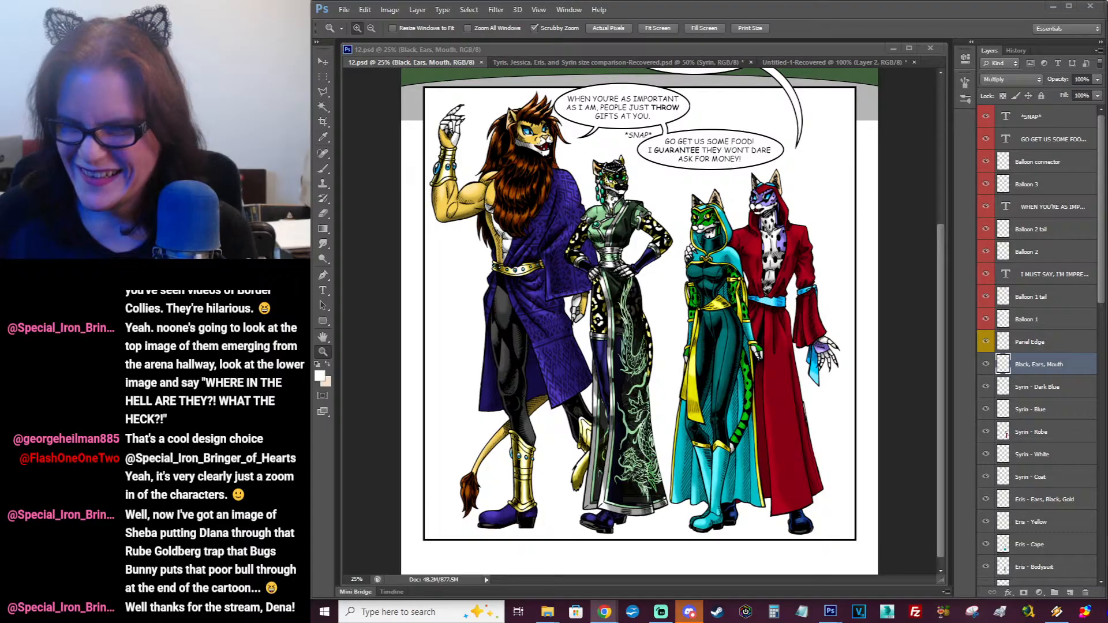
click(945, 306)
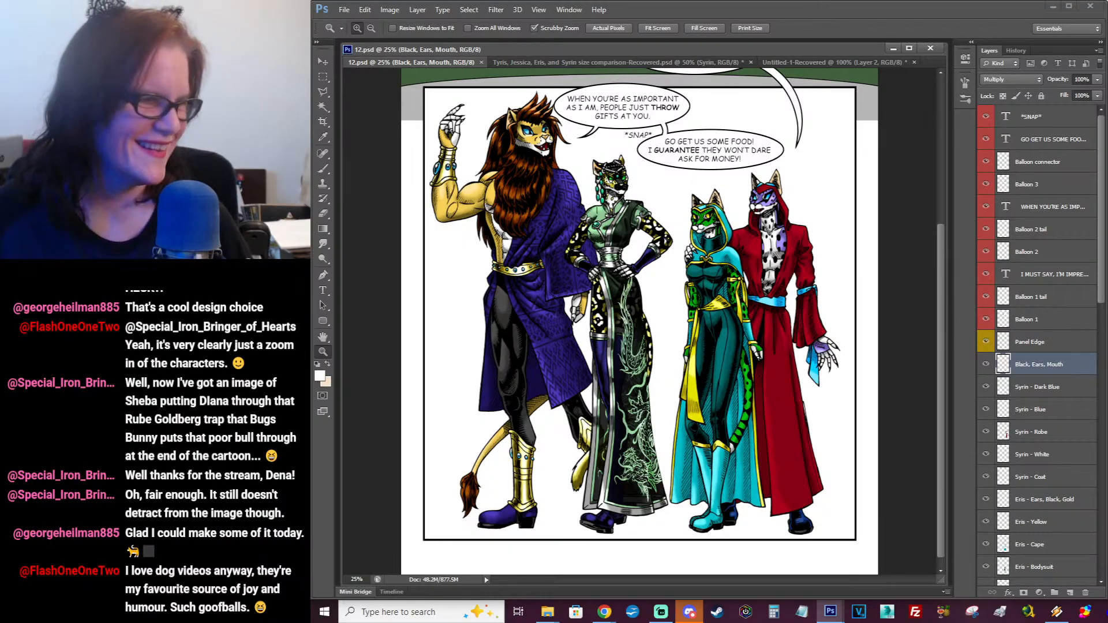
key(alt+Tab)
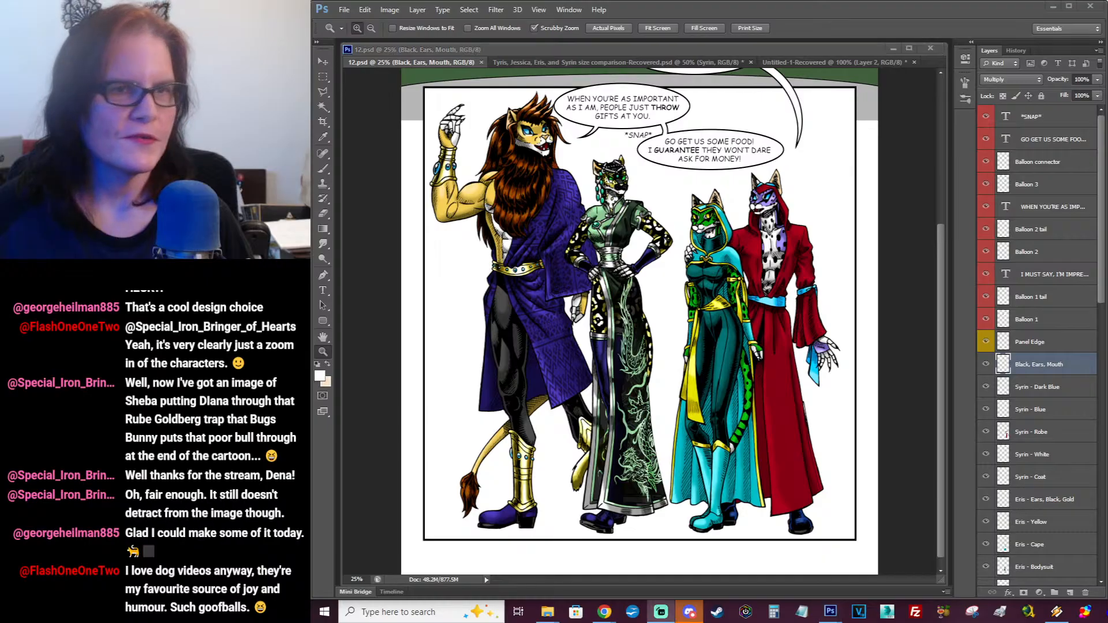